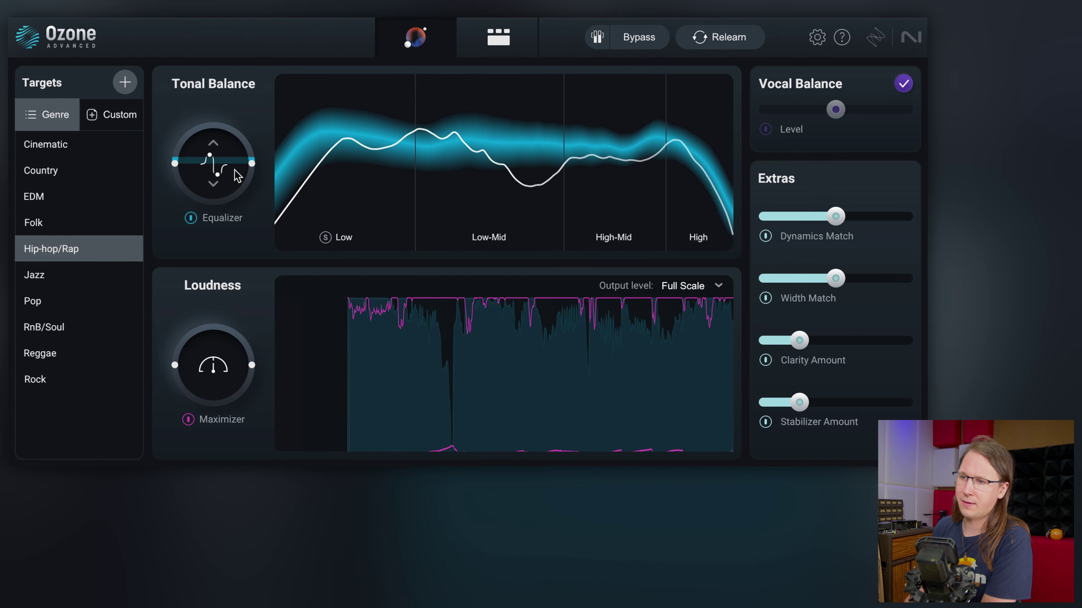
Step: Stop playback, lower the Maximizer loudness amount and return it to its midpoint
key("space")
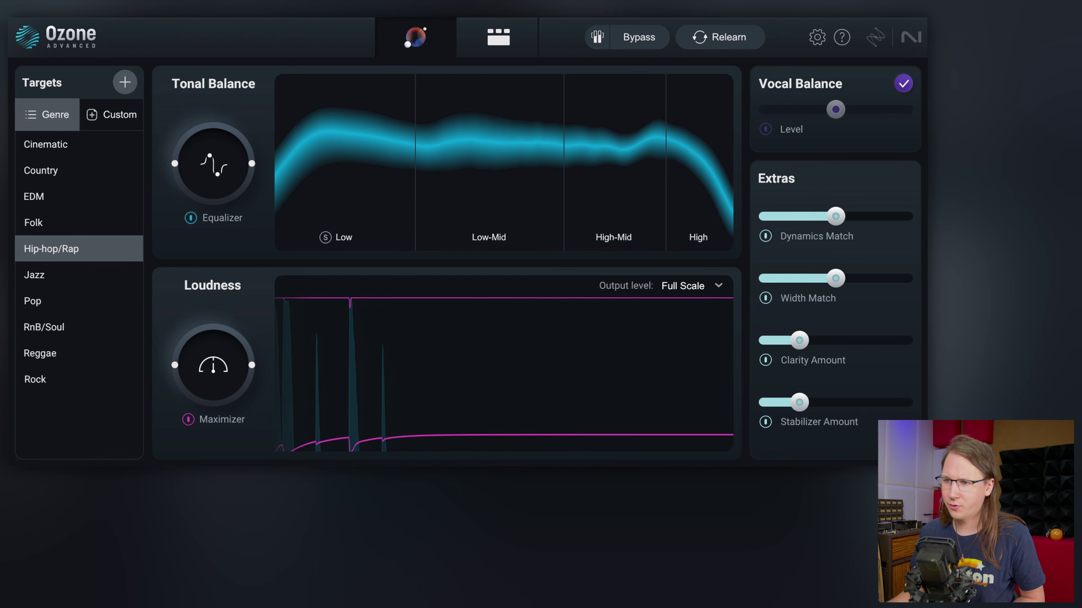
left_click_drag(215, 374, 216, 409)
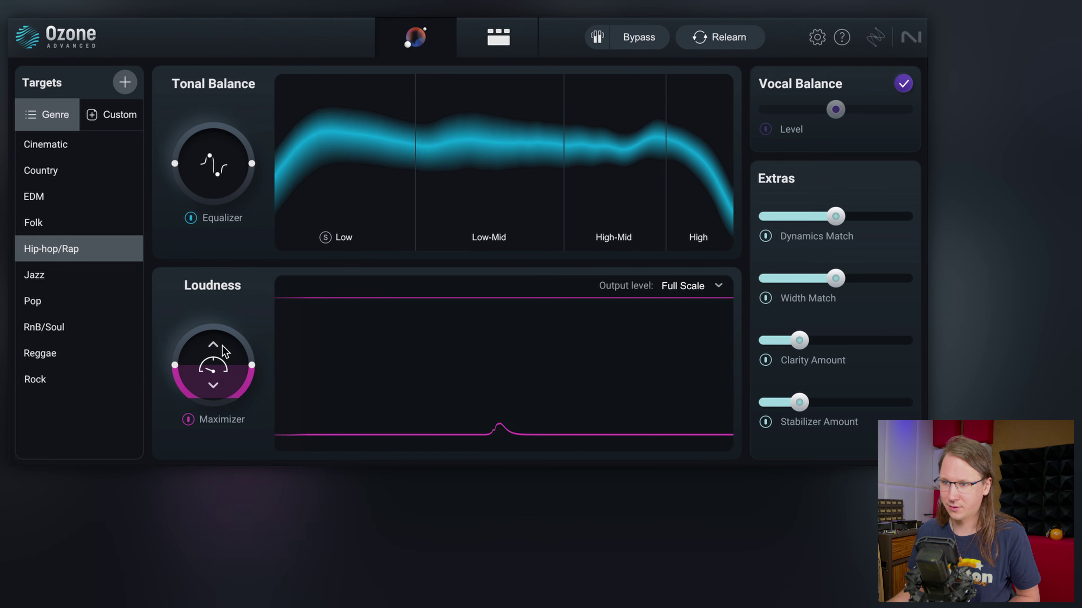
left_click_drag(224, 358, 217, 285)
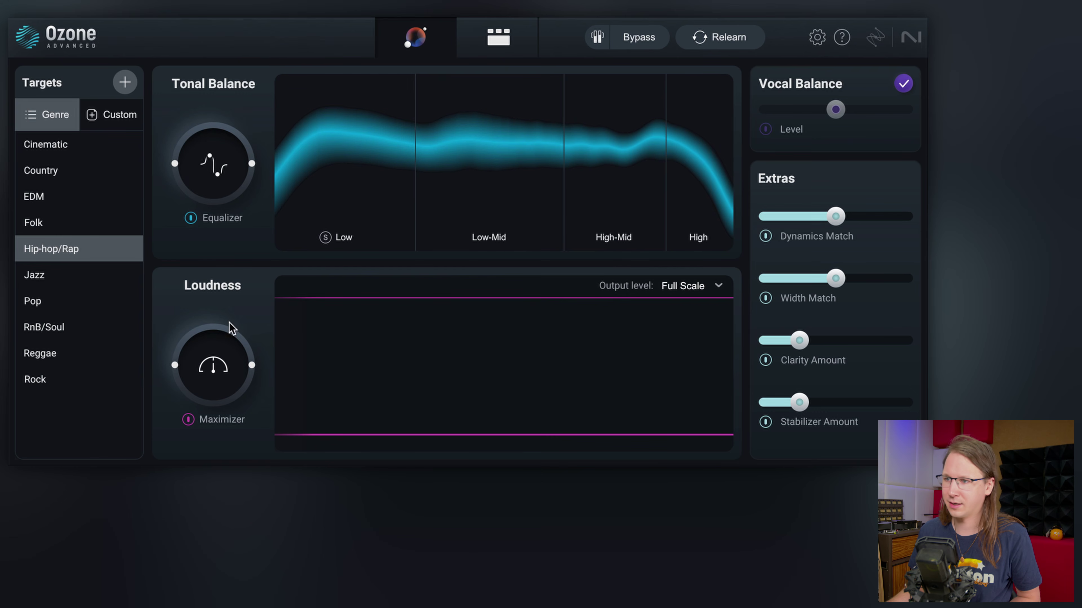
Step: Look through the Loudness output level options, Full Scale and Streaming
left_click(718, 286)
left_click(718, 289)
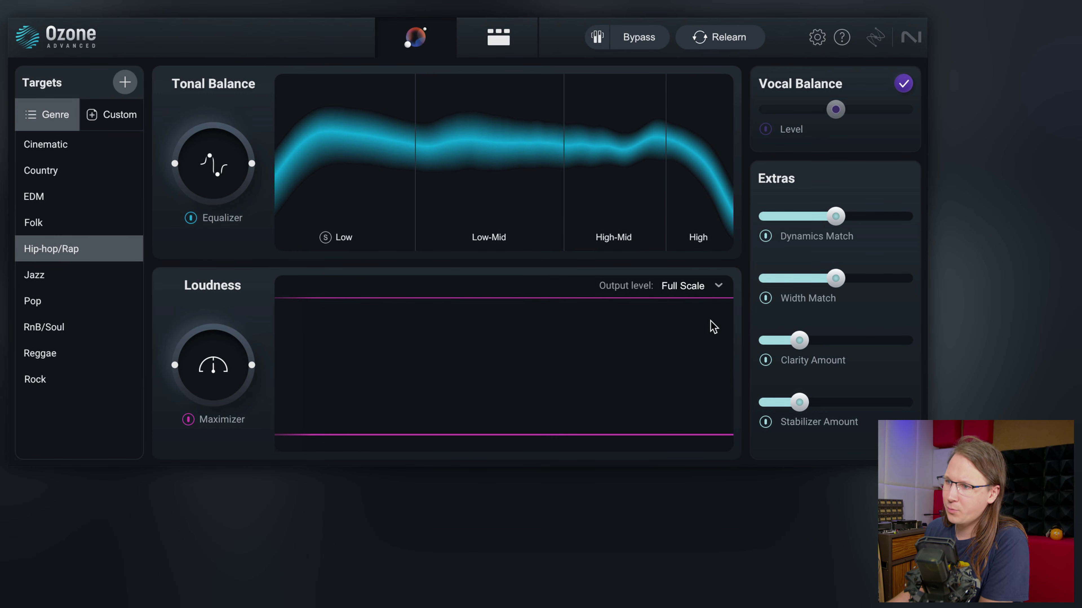
left_click(687, 286)
left_click(680, 284)
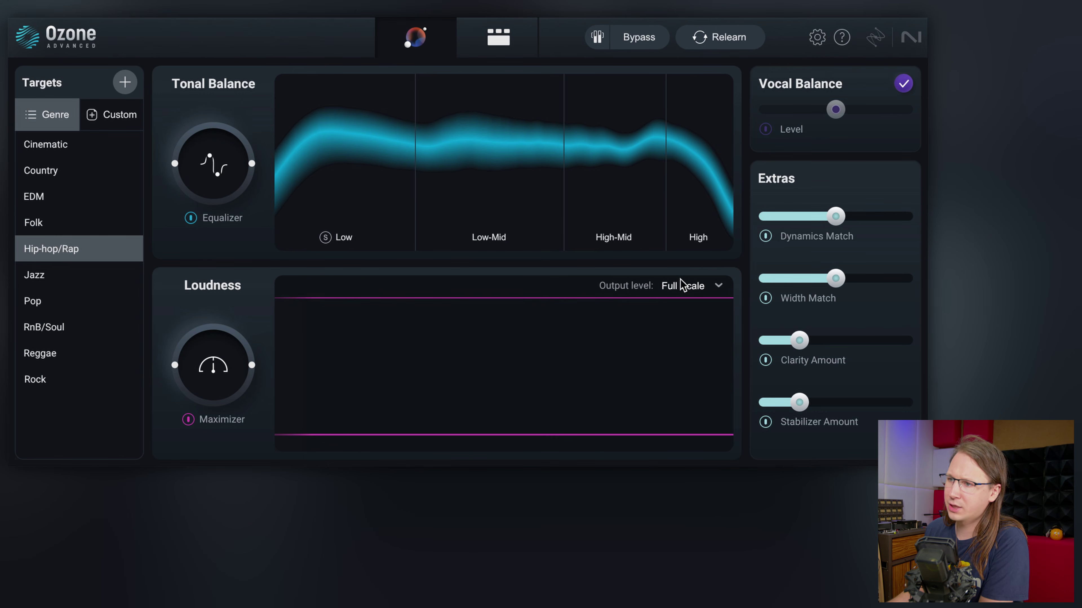
left_click(718, 287)
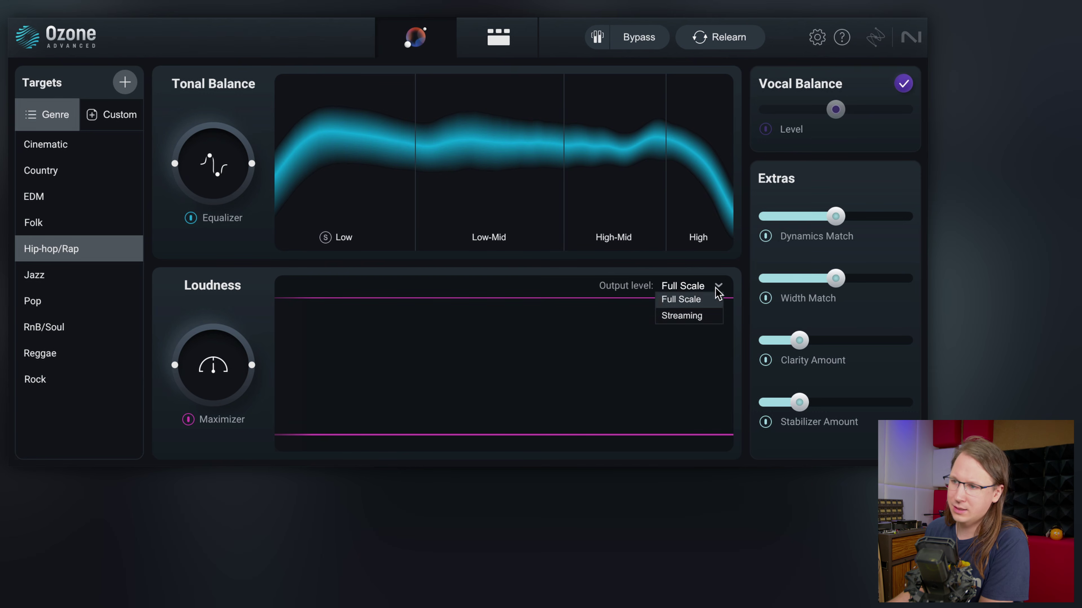
left_click(697, 318)
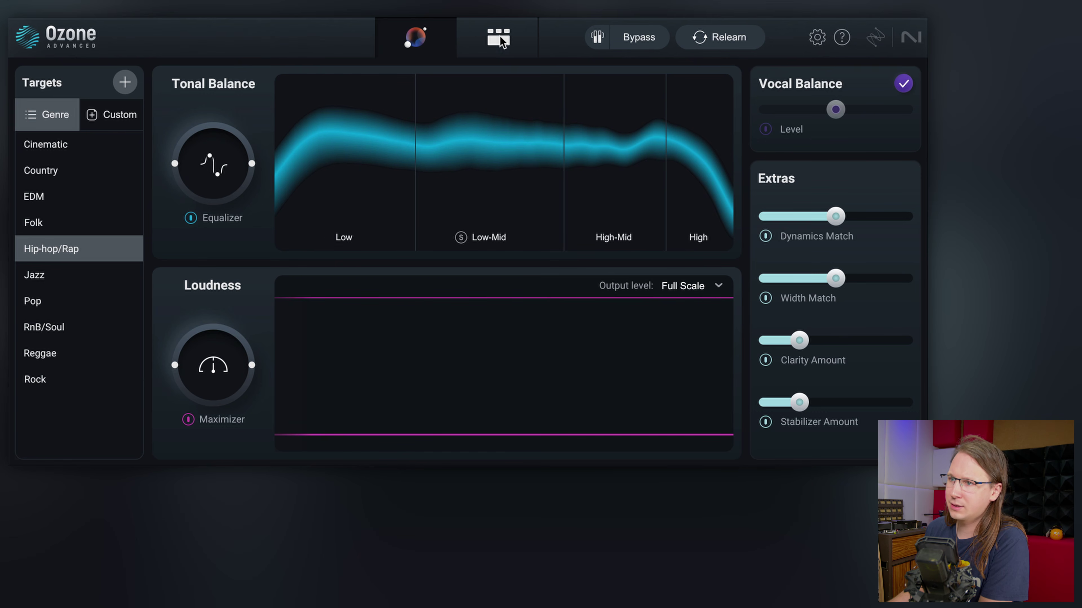
Step: Inspect the Maximizer module's output level in the detailed module chain and compare it with the assistant overview
left_click(481, 29)
scroll(501, 123, "down", 4)
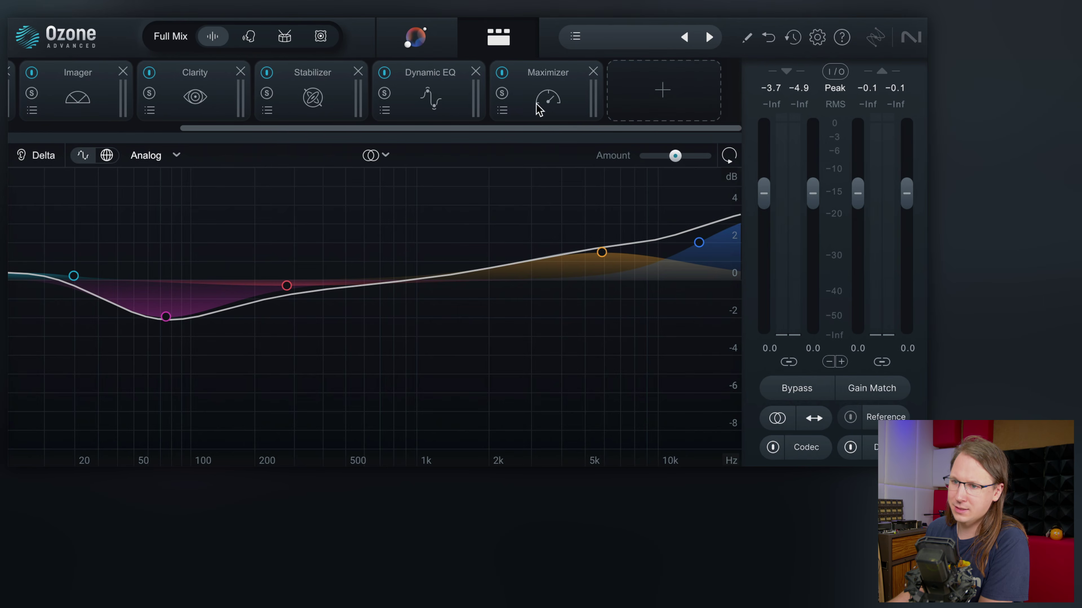
left_click(513, 101)
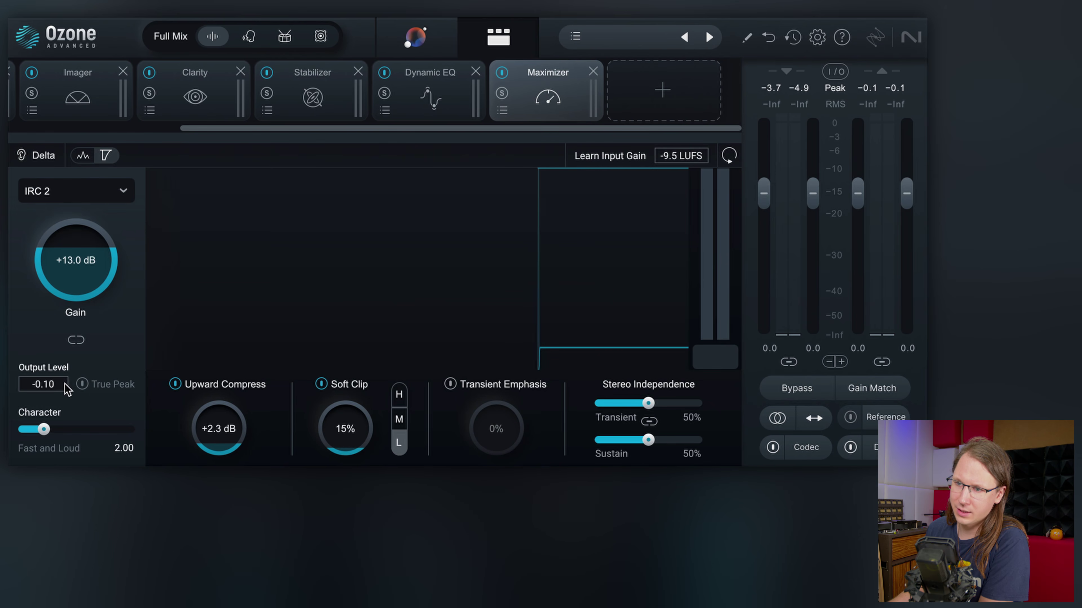
left_click_drag(47, 388, 49, 396)
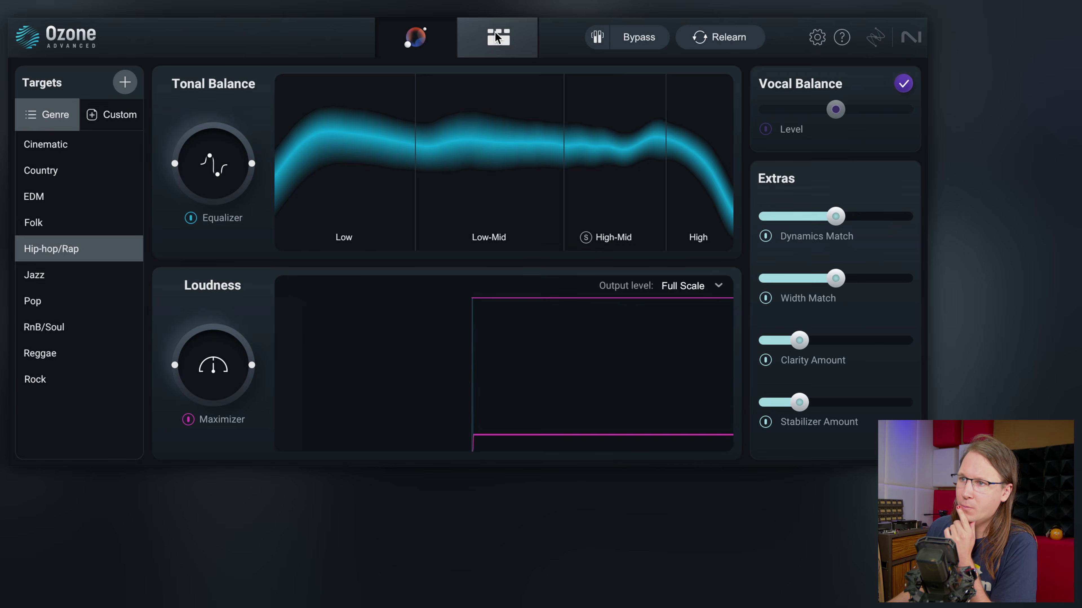
left_click(496, 38)
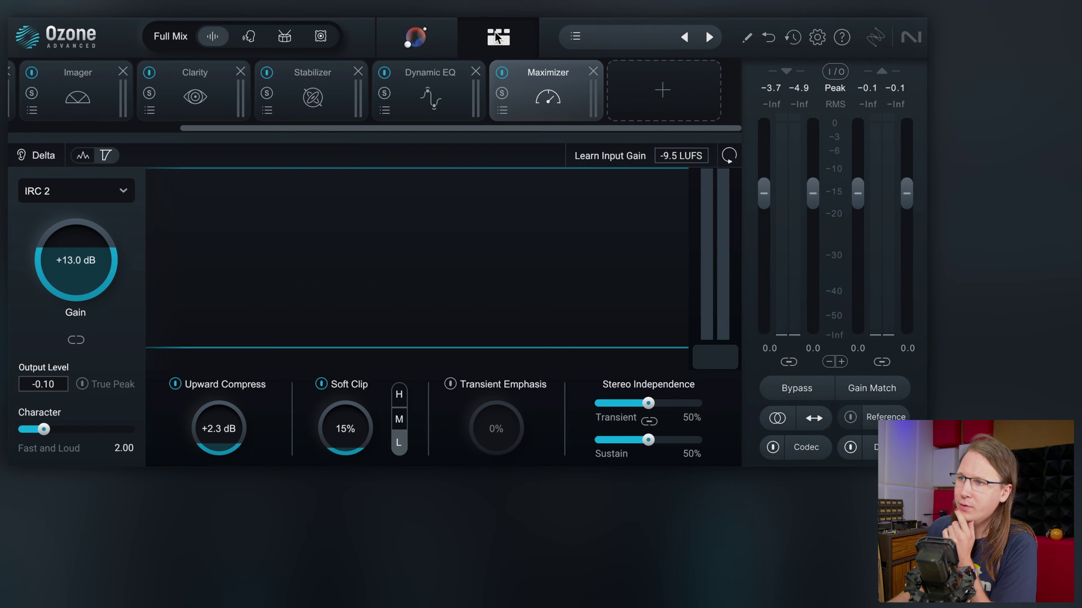
left_click(428, 40)
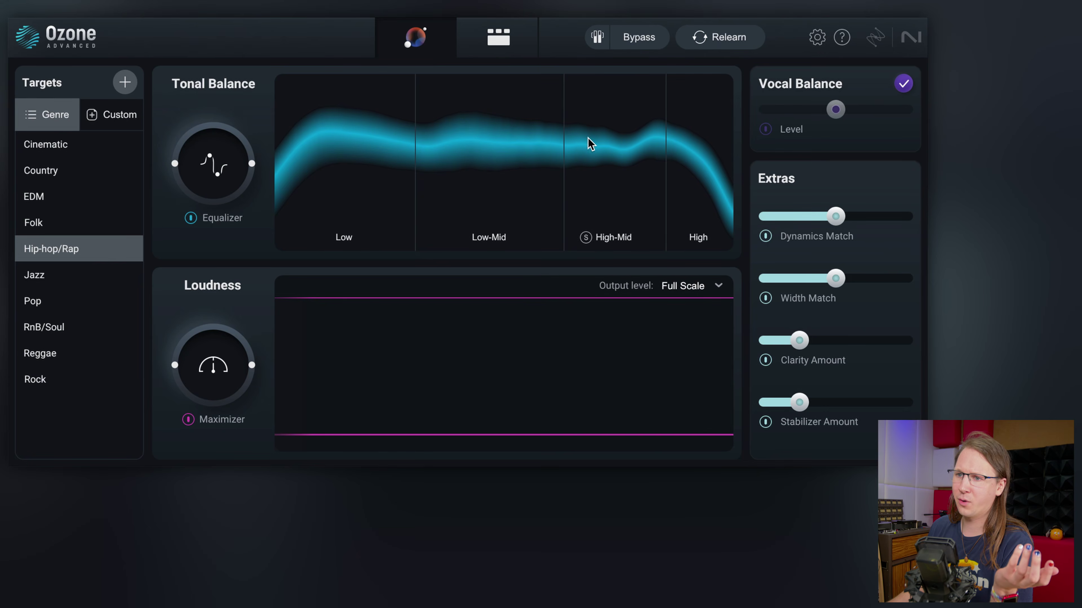
left_click(503, 42)
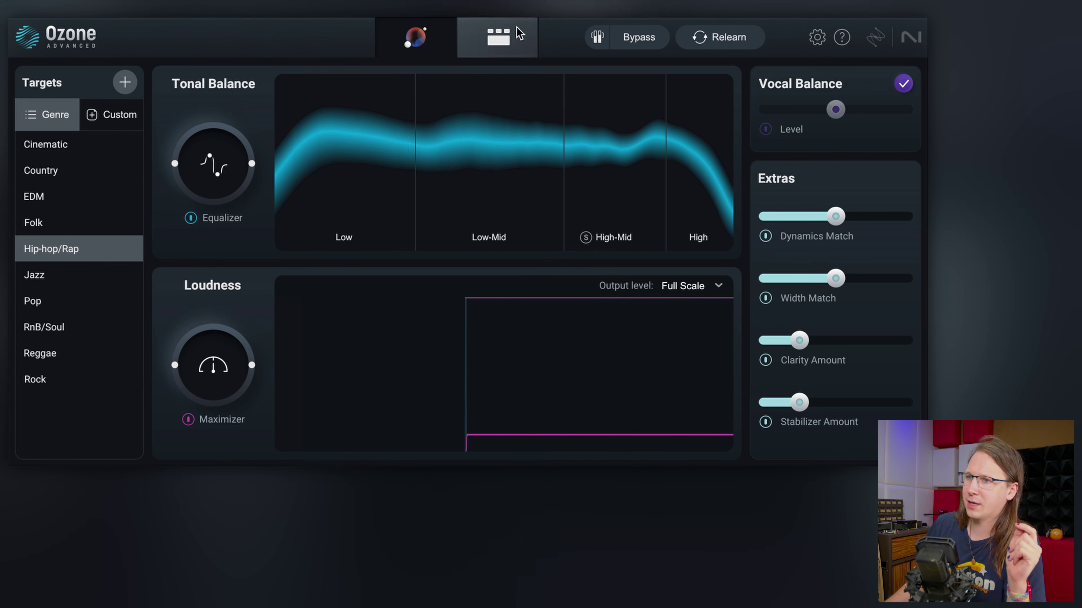
Step: Examine the Impact, Imager, Clarity and Stabilizer modules against the matching Extras controls in the assistant overview
left_click(516, 35)
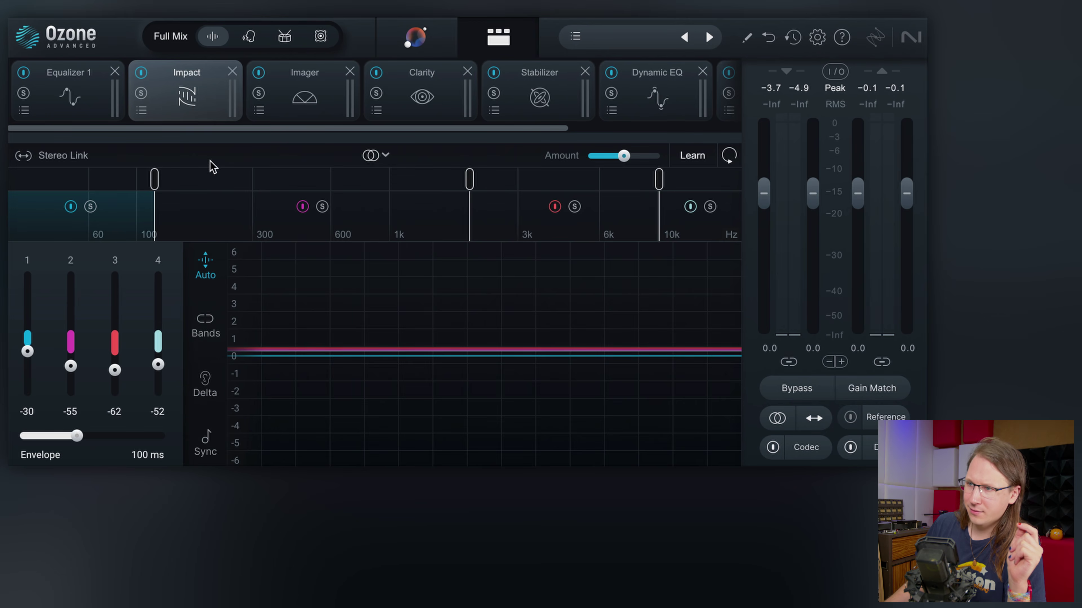
left_click(433, 34)
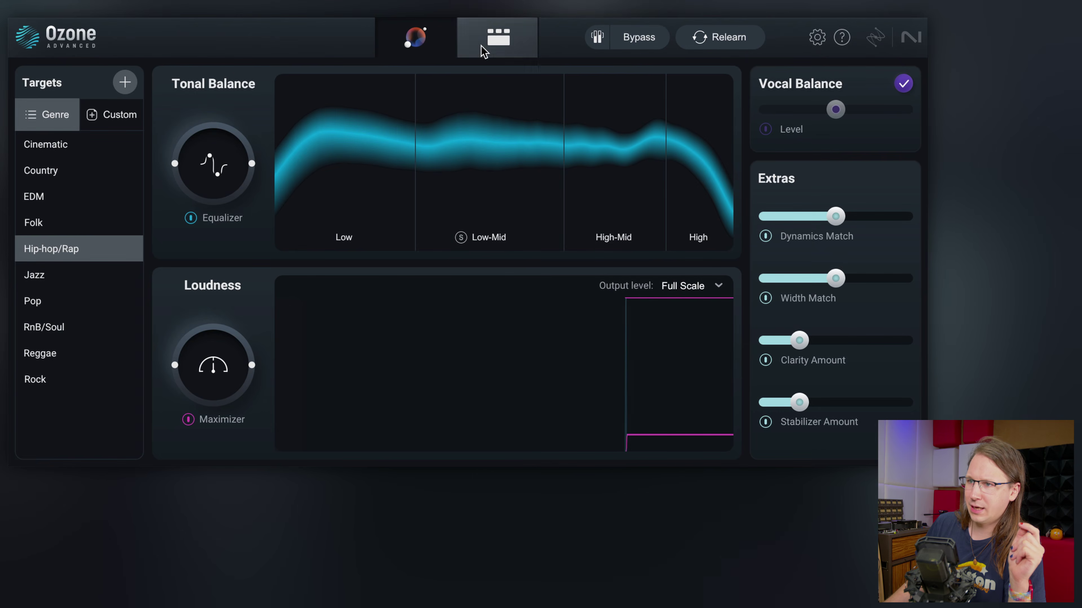
left_click(496, 38)
left_click(305, 92)
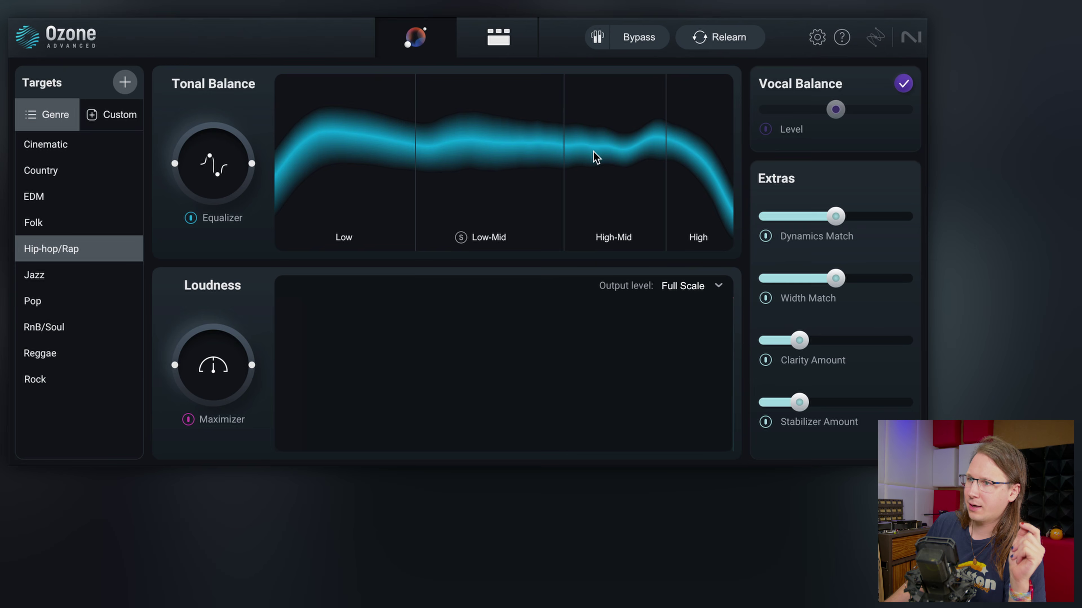
left_click(498, 37)
left_click(417, 92)
left_click(415, 37)
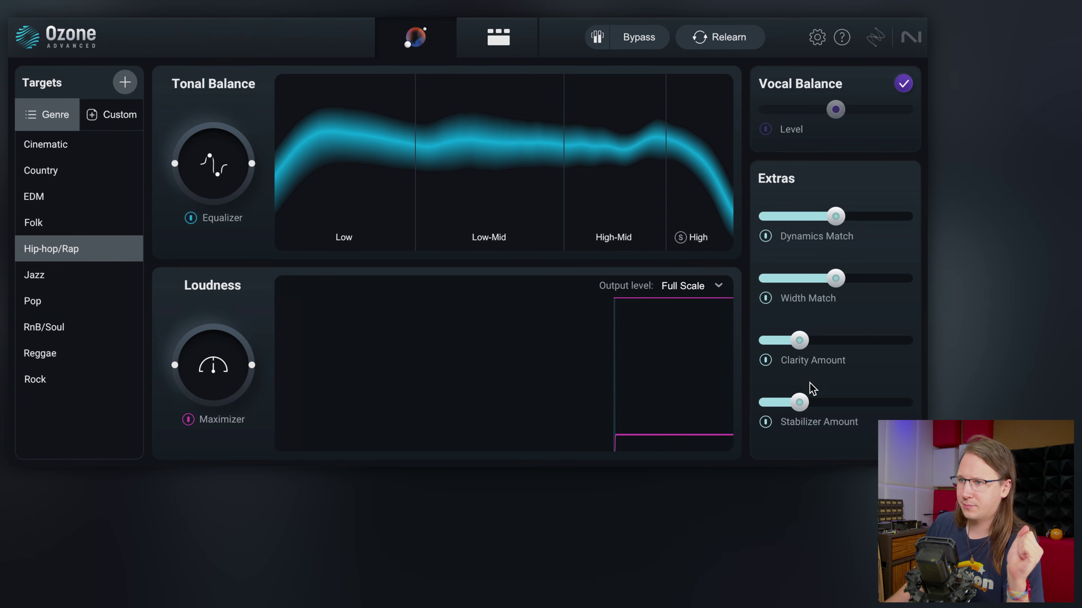
left_click(498, 38)
left_click(516, 95)
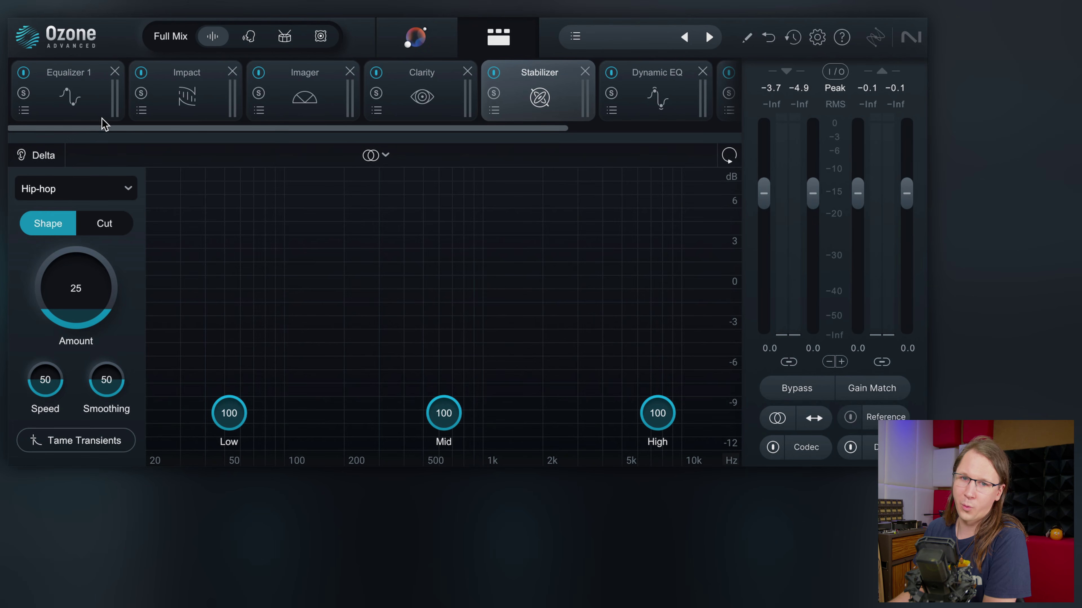
Step: View the Equalizer 1 module and open the empty slot at the end of the module chain
left_click(95, 98)
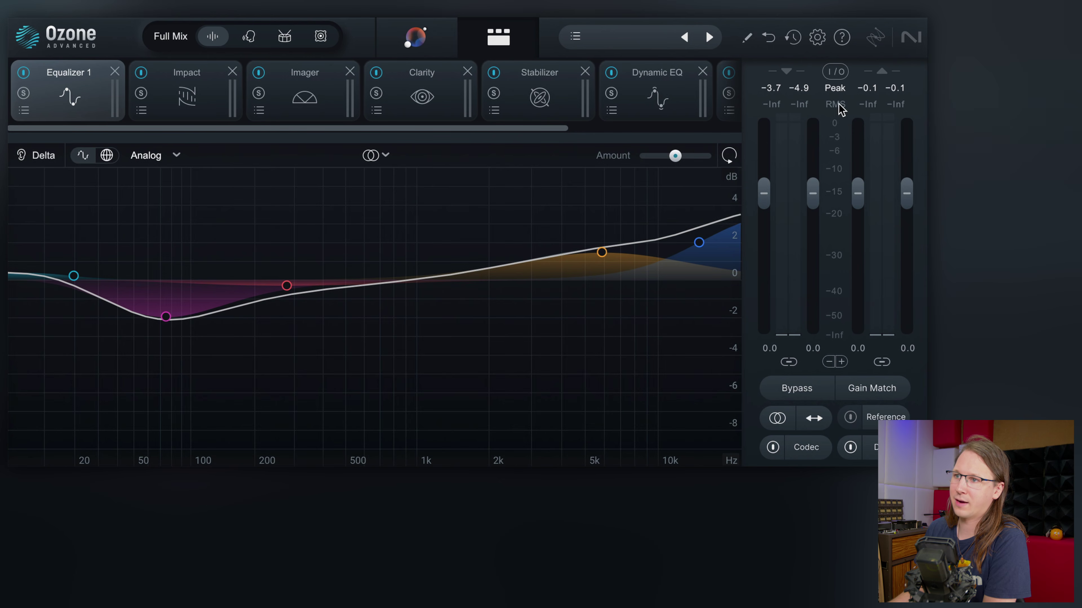
left_click_drag(564, 132, 739, 138)
left_click(694, 98)
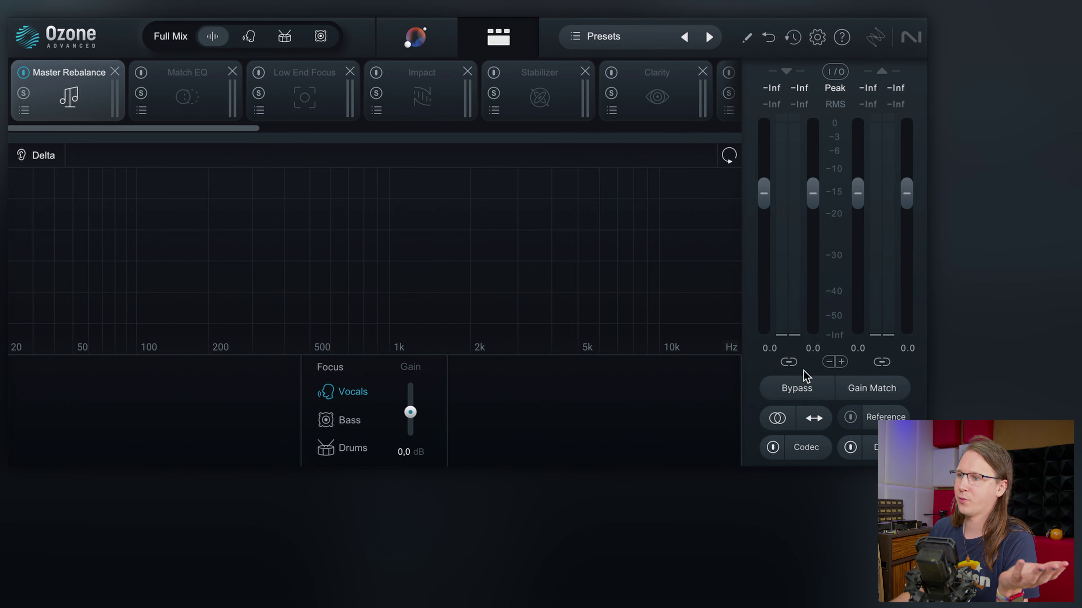
Step: Toggle the global bypass on and off repeatedly to compare the processed and unprocessed signal
left_click(805, 394)
left_click(804, 394)
left_click(805, 394)
left_click(805, 394)
left_click(806, 394)
left_click(806, 394)
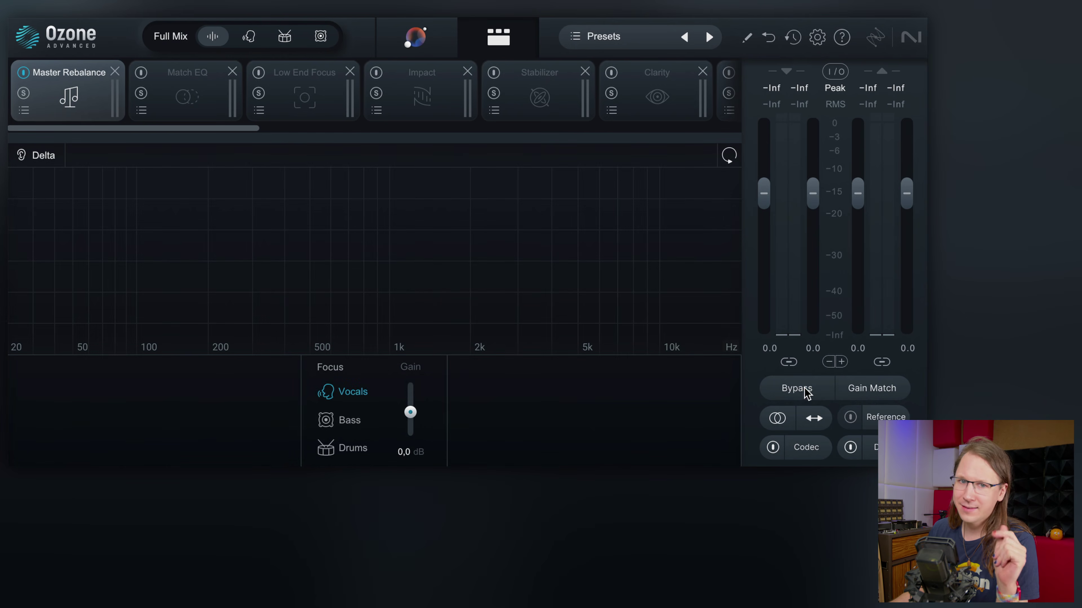
Step: Compare the bypassed and processed signal with Gain Match enabled, and turn Gain Match off
left_click(868, 394)
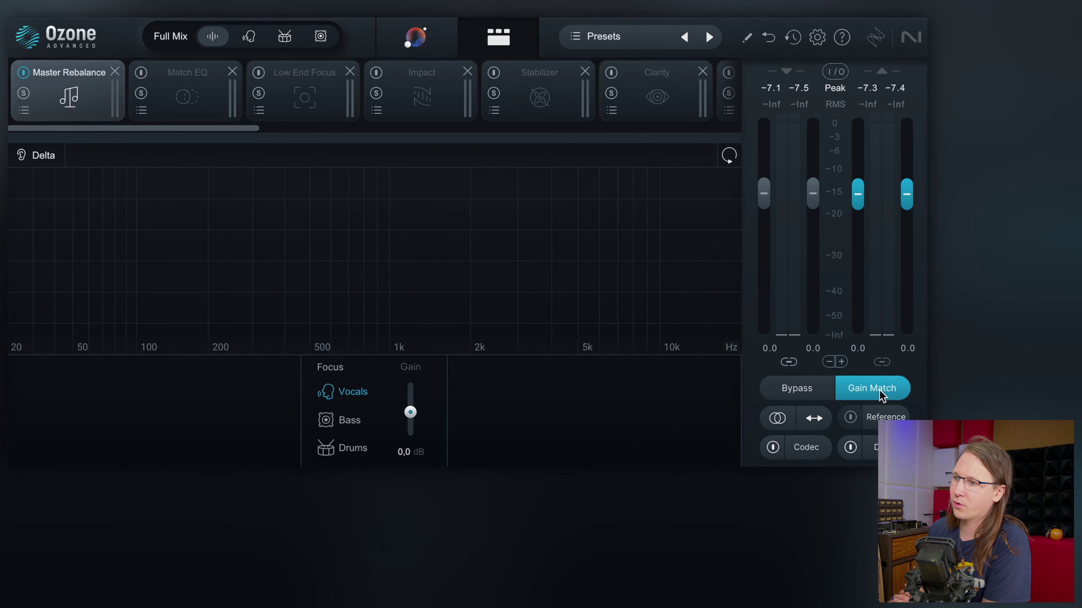
left_click(789, 386)
left_click(793, 389)
left_click(870, 394)
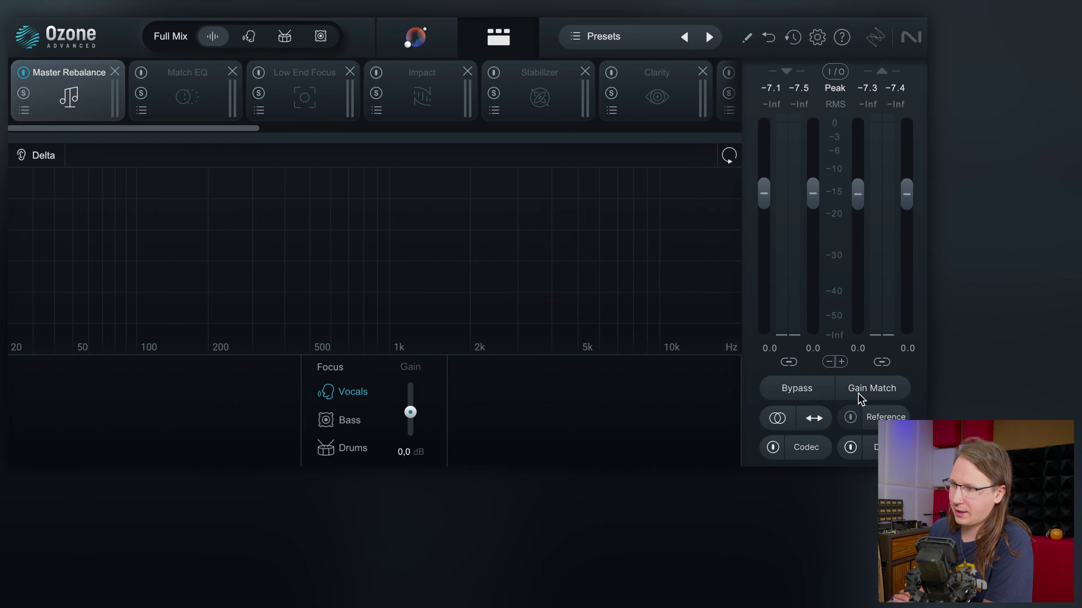
Step: Load Cooking with Friends.wav as the reference track and enable it with the first A section selected
left_click(886, 417)
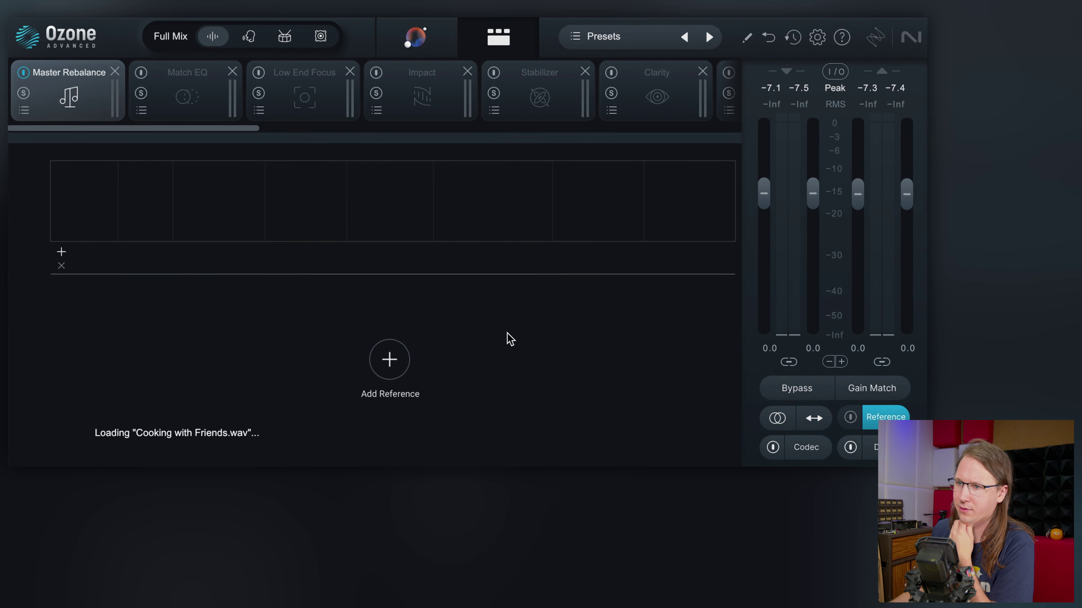
left_click(213, 347)
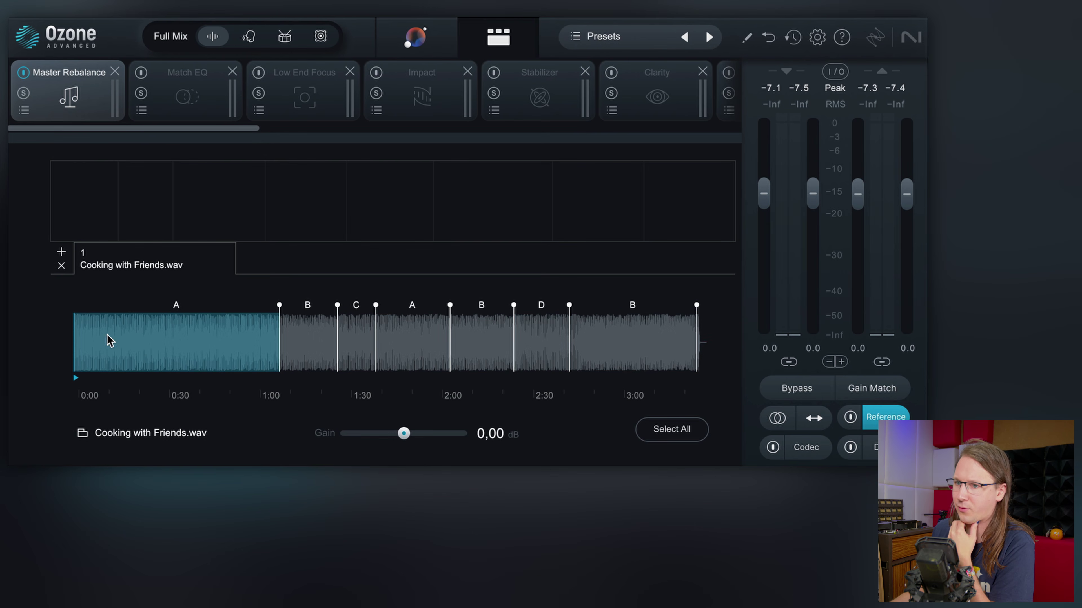
left_click(850, 416)
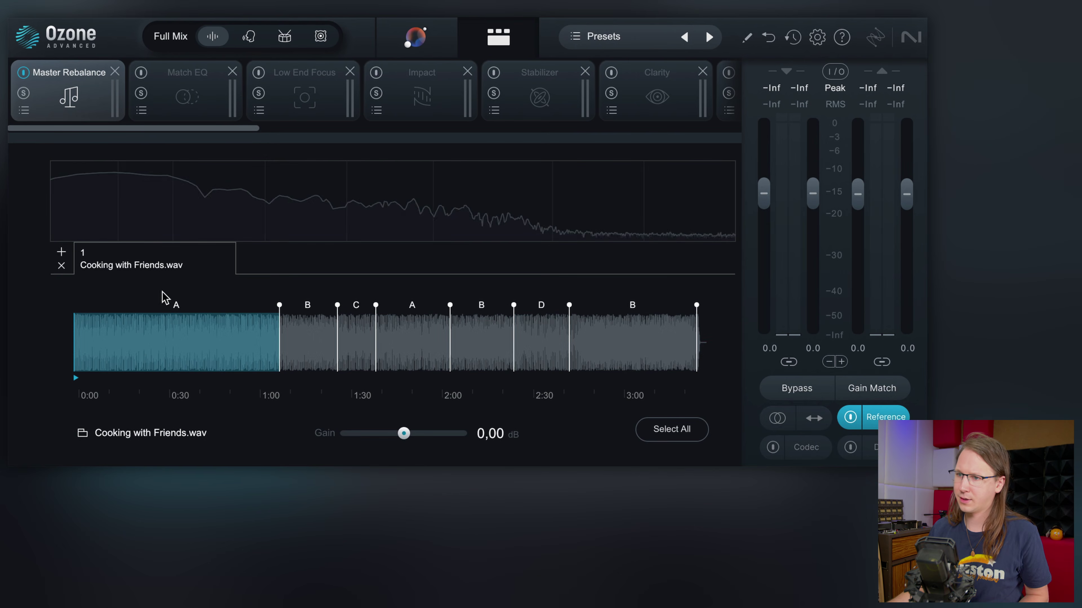
Step: Audition the reference track's first B section and its C section, and turn the reference off
left_click(301, 352)
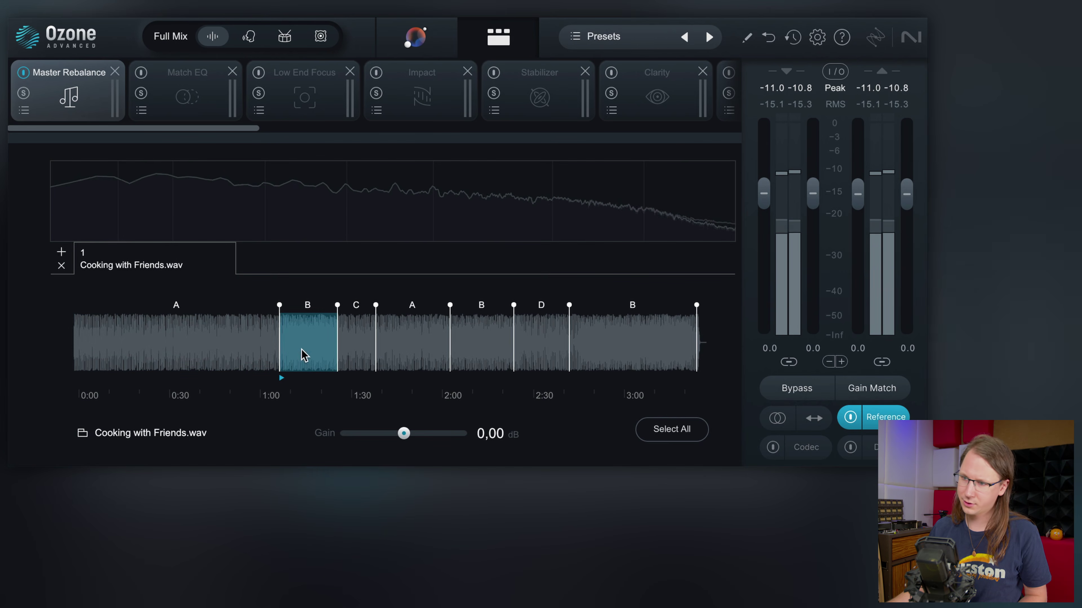
left_click(371, 356)
key("space")
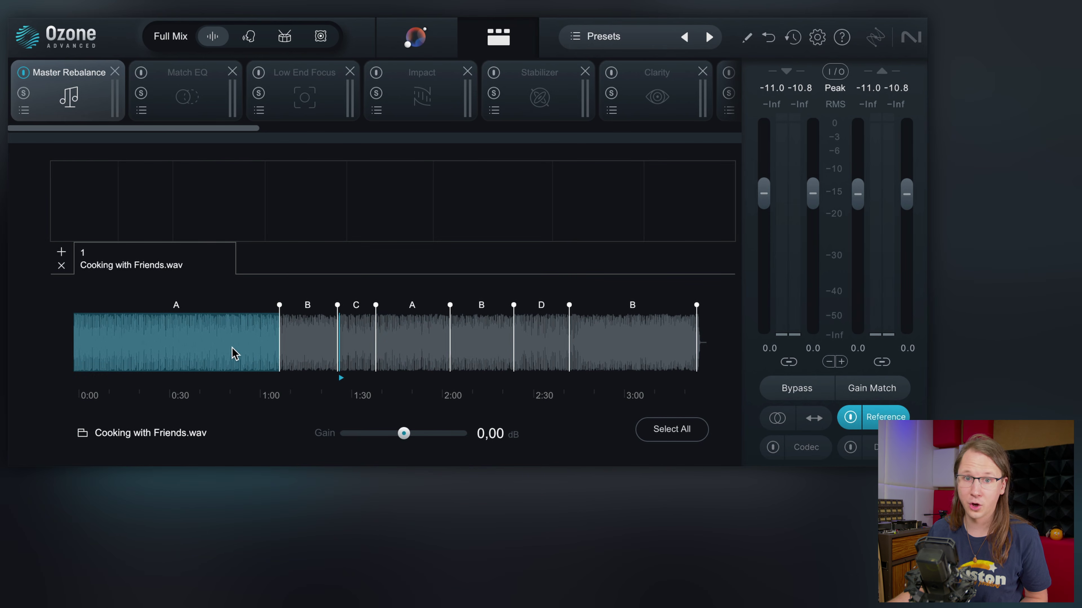
left_click(849, 416)
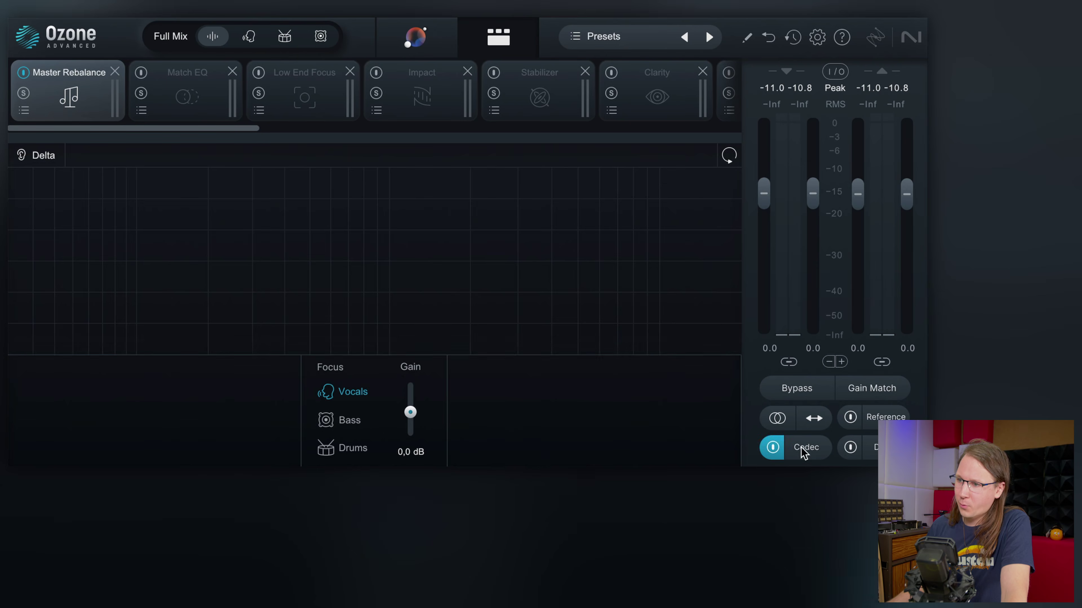
Step: Set the MP3 codec preview's bit rate to 192 kbps and switch the codec preview off
left_click(801, 448)
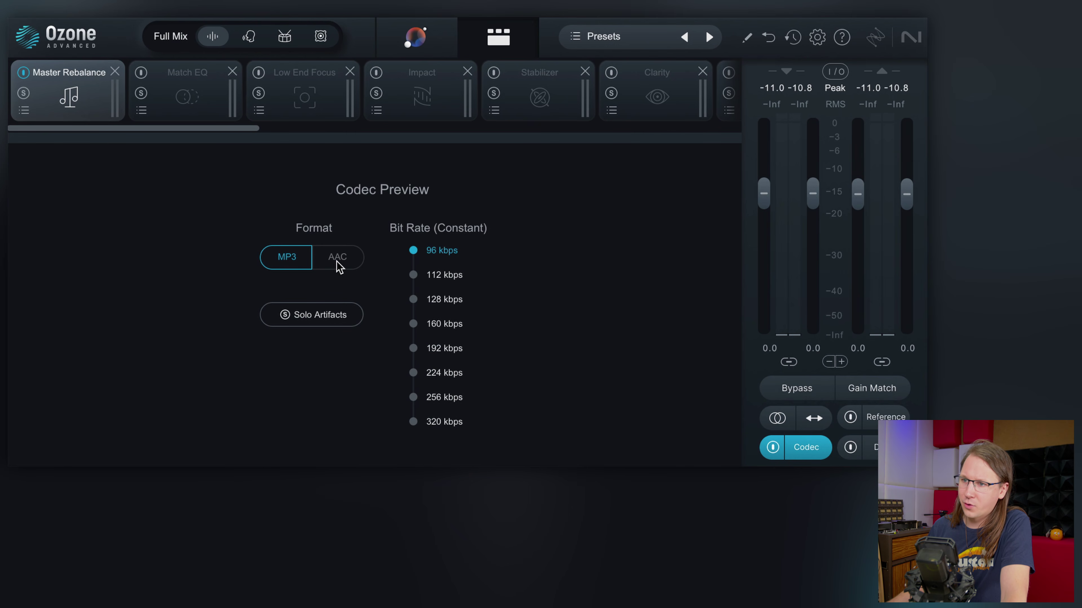
left_click(422, 347)
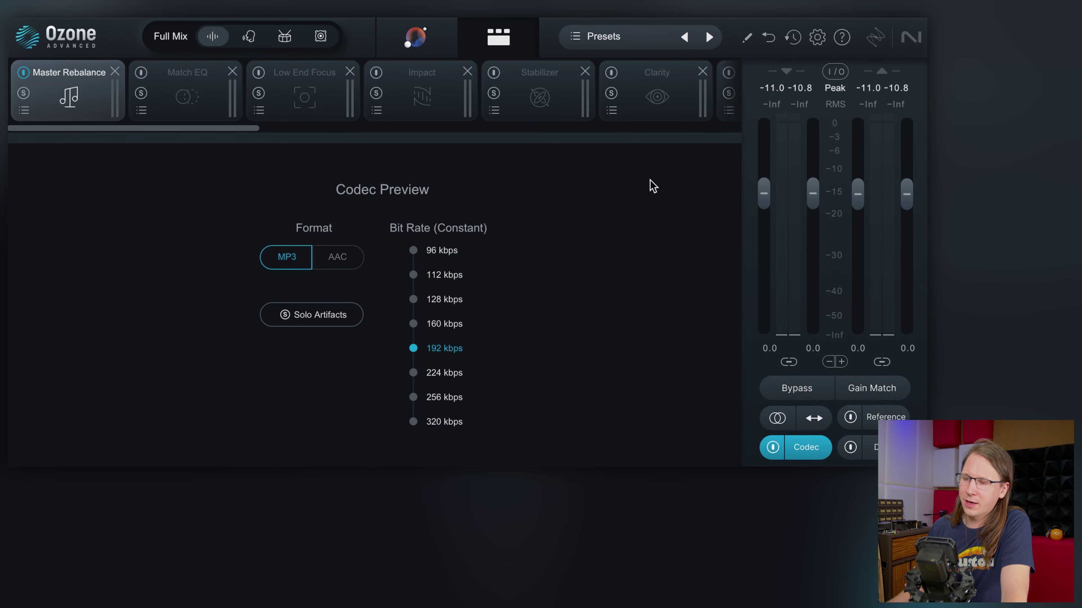
left_click(771, 448)
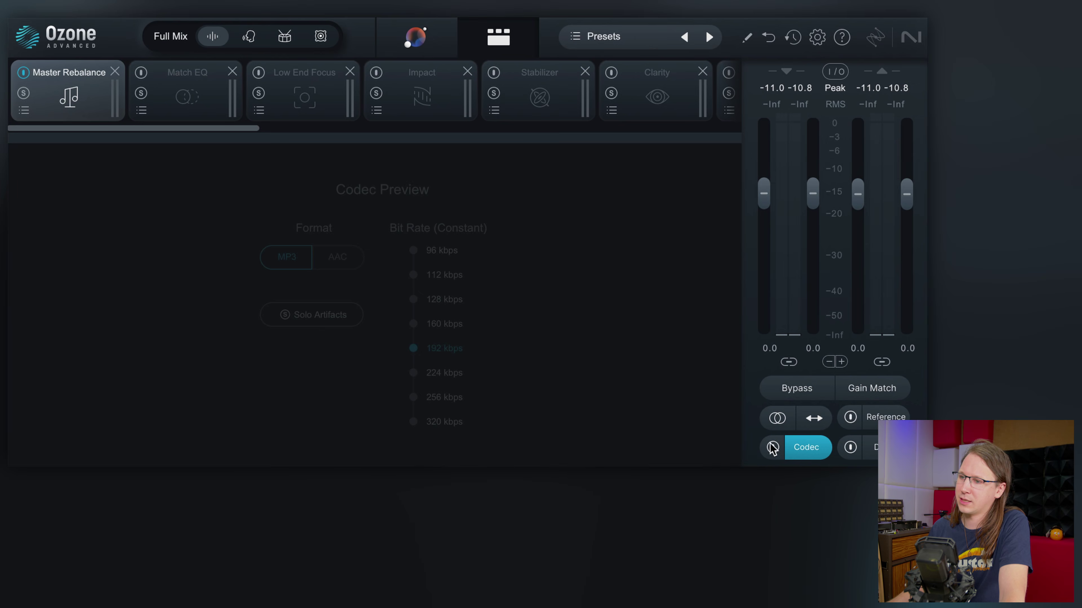
left_click(771, 449)
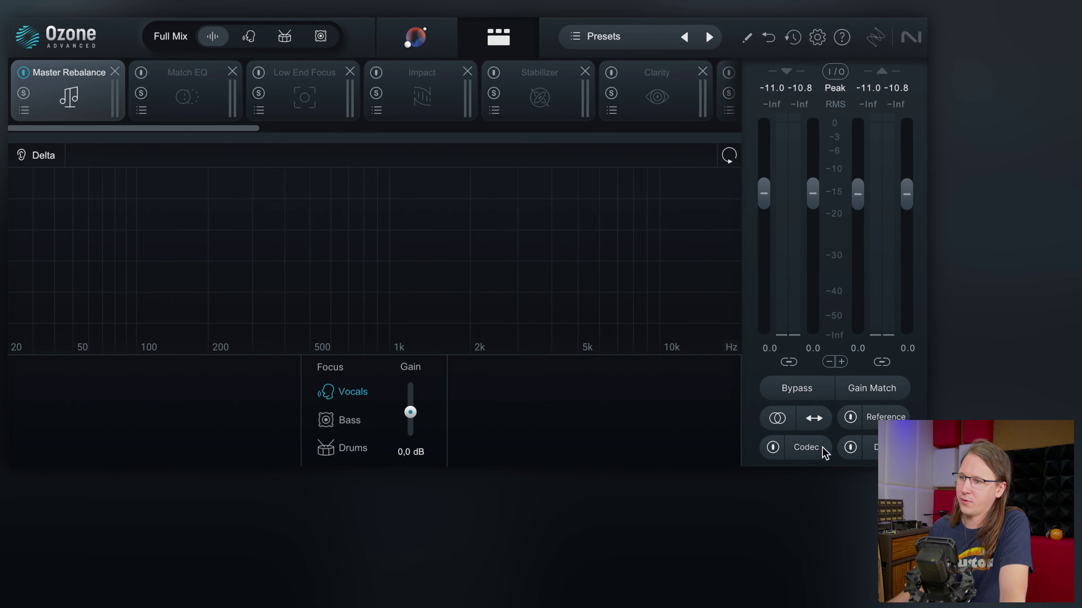
Step: Enable the MBIT+ Dither to view its settings, and turn it off
left_click(850, 447)
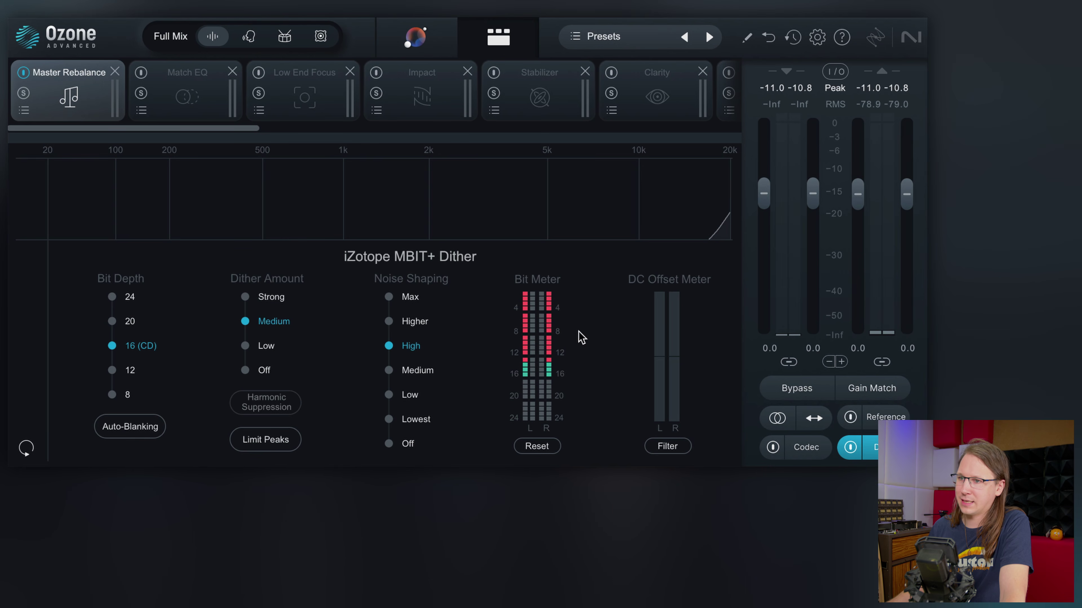
left_click(843, 449)
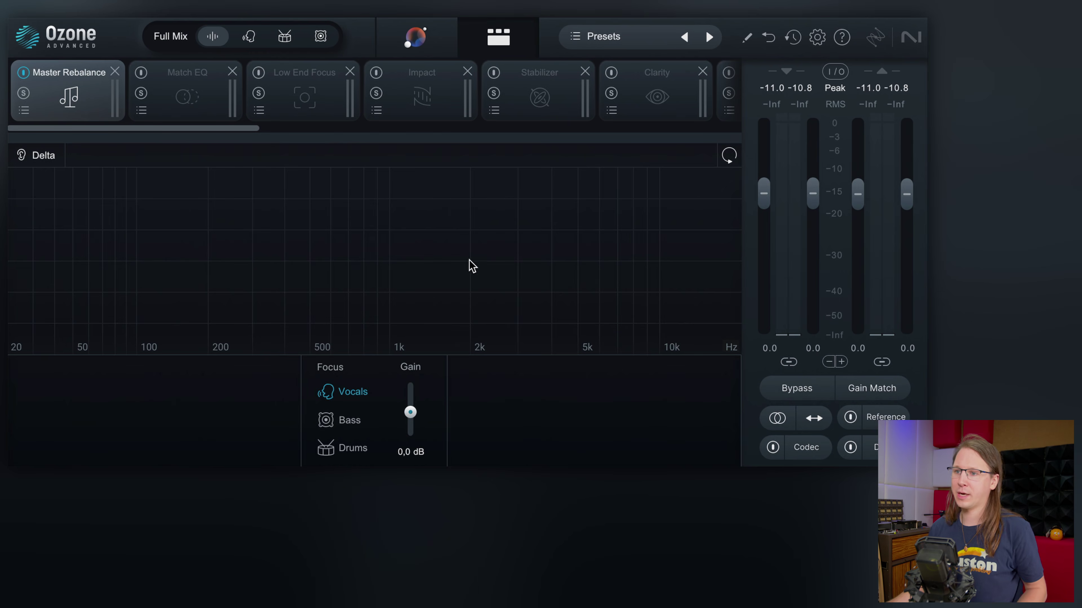
Step: Play the track and audition Master Rebalance with the Vocals gain raised to about 6.7 dB
key("space")
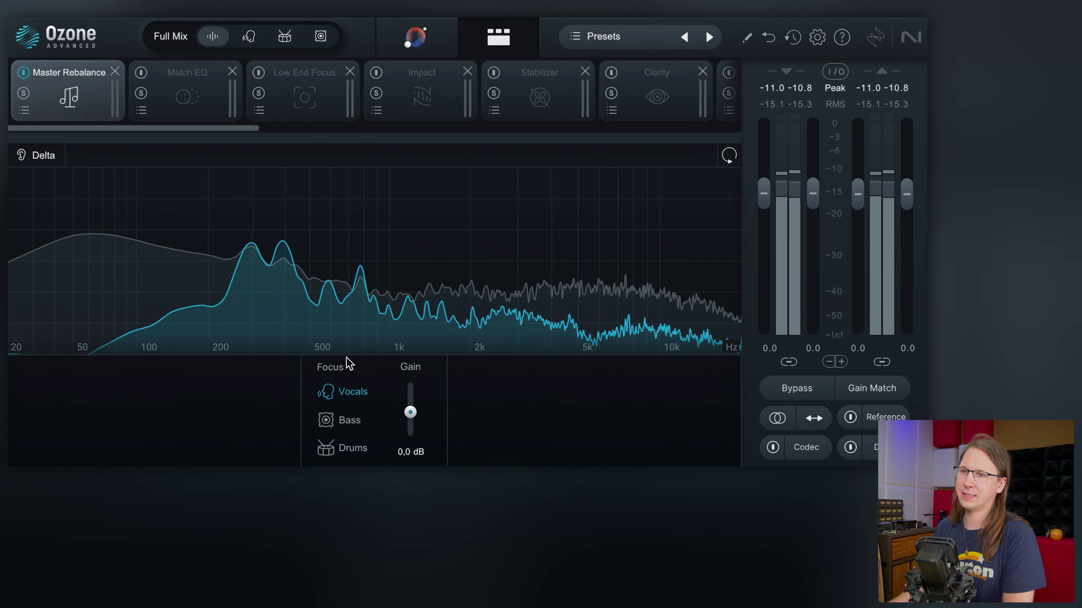
mouse_move(410, 412)
left_mouse_down()
mouse_move(411, 398)
mouse_move(419, 443)
mouse_move(424, 398)
left_mouse_up()
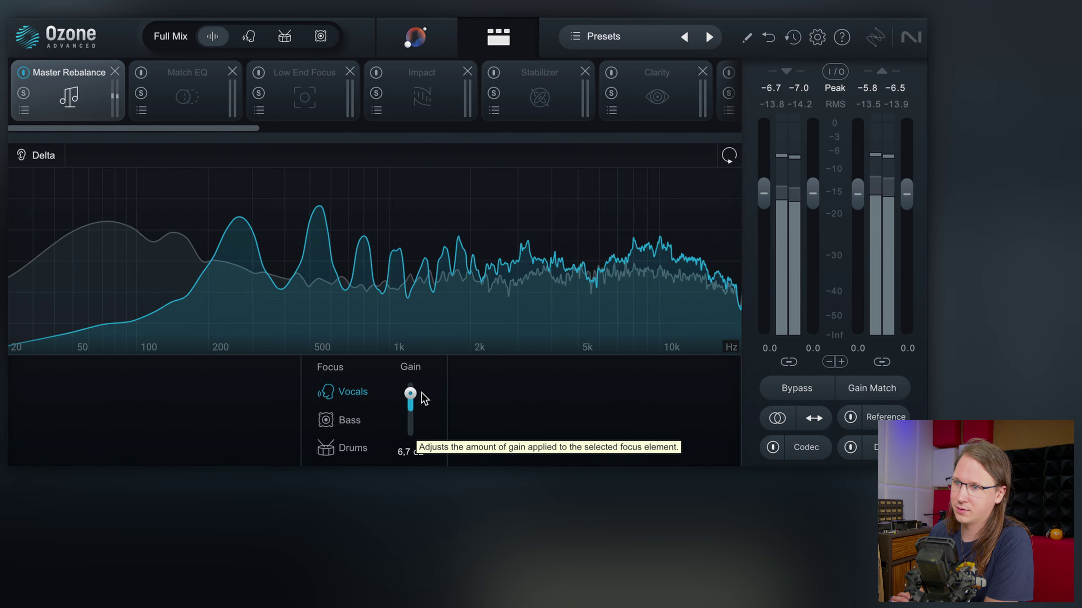
Step: Lower the Bass gain in Master Rebalance to about -5.3 dB, and adjust the gain with the Drums focus
left_click(326, 420)
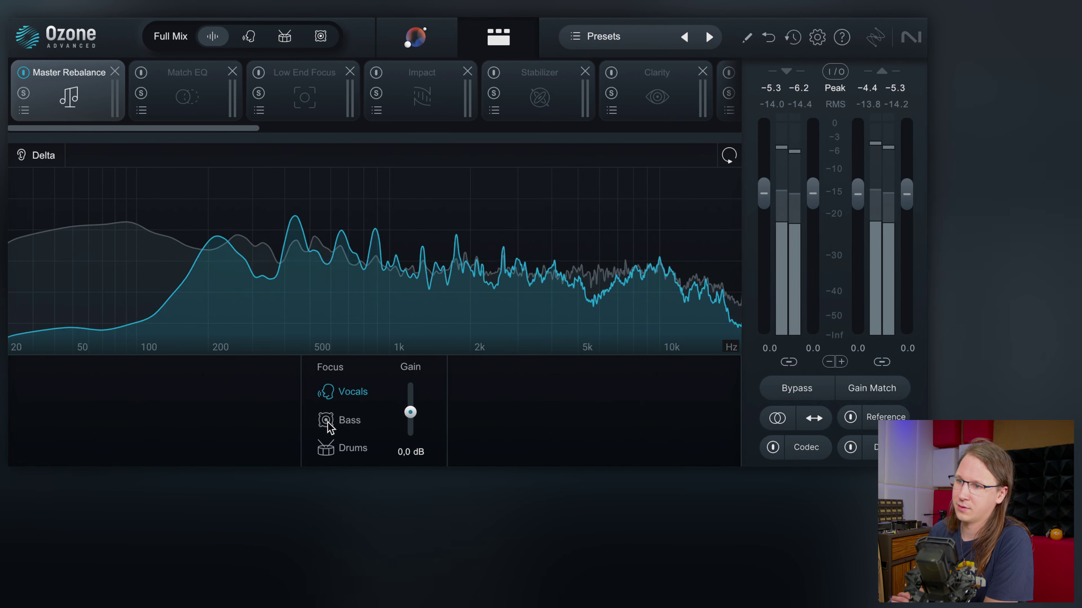
left_click_drag(401, 411, 410, 431)
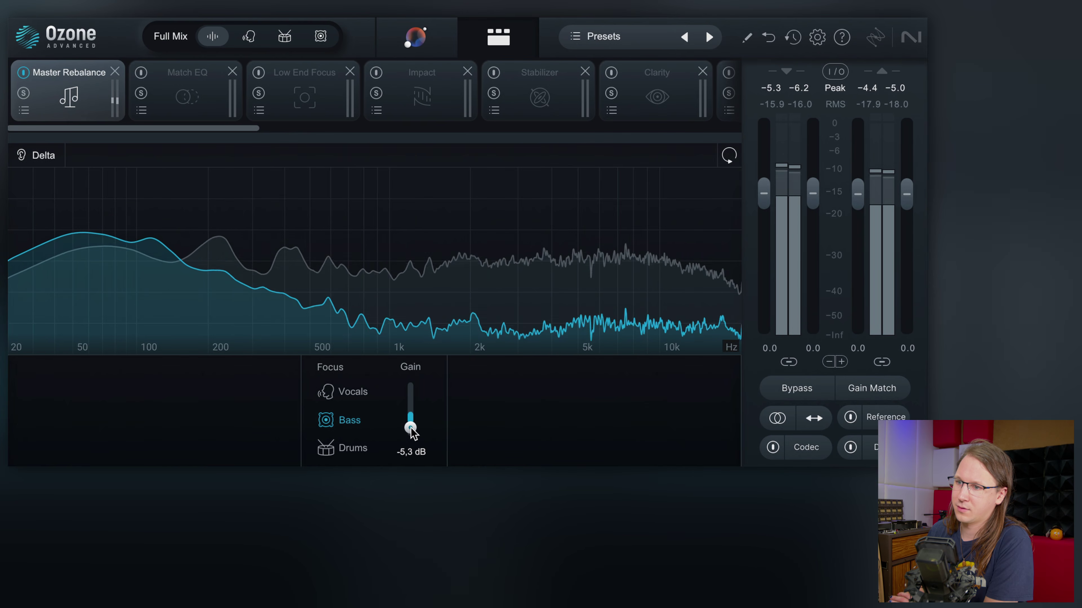
left_click(325, 448)
mouse_move(410, 416)
left_mouse_down()
mouse_move(412, 403)
mouse_move(411, 422)
left_mouse_up()
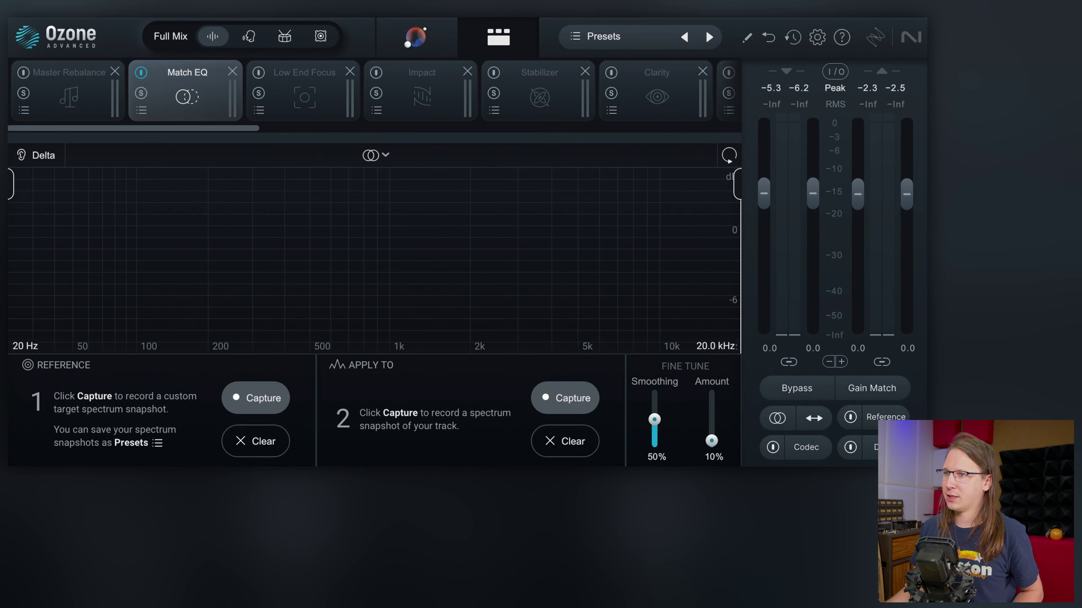
Step: Capture a reference spectrum in Match EQ and a spectrum snapshot of the track to apply it to
left_click(271, 401)
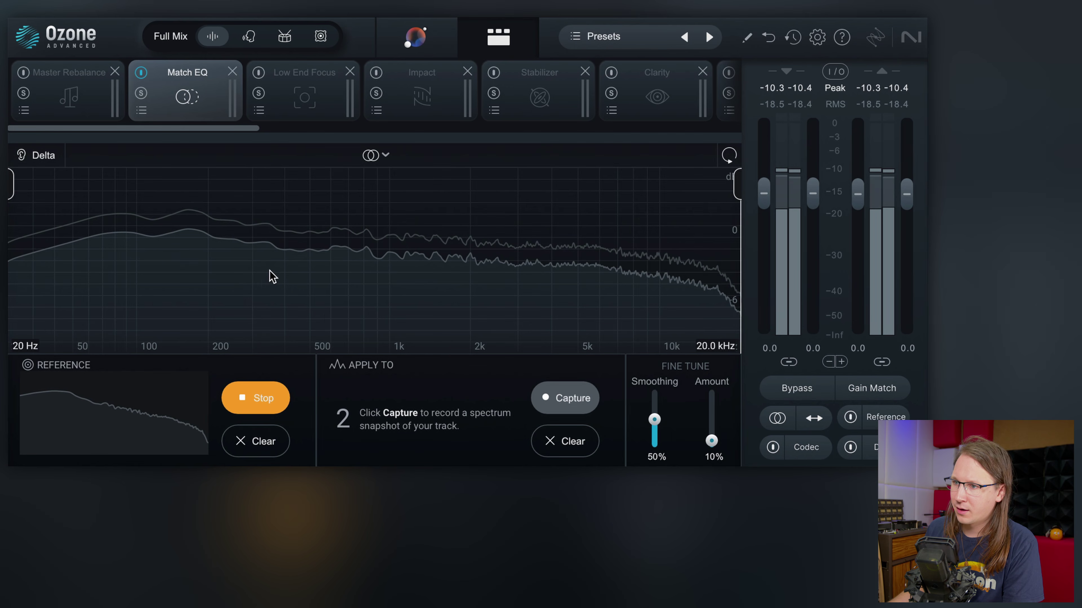
left_click(267, 401)
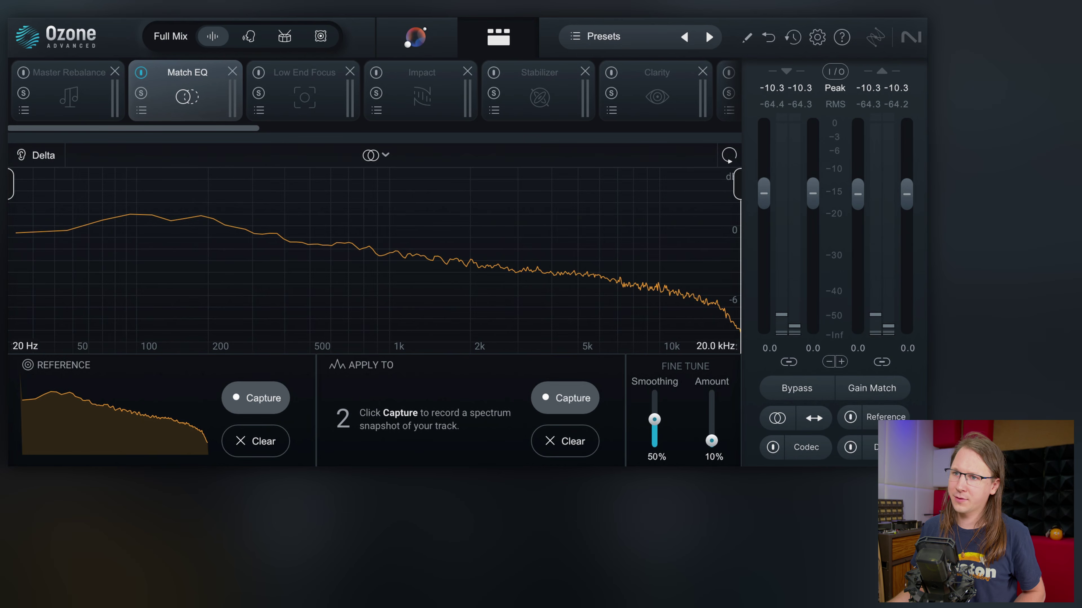
left_click(573, 388)
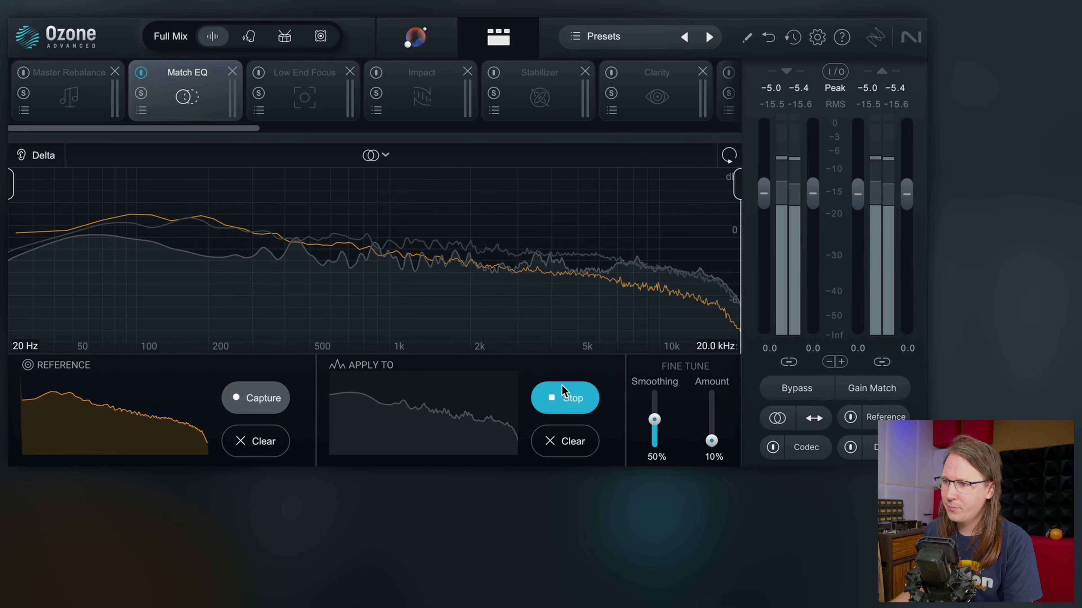
left_click(568, 404)
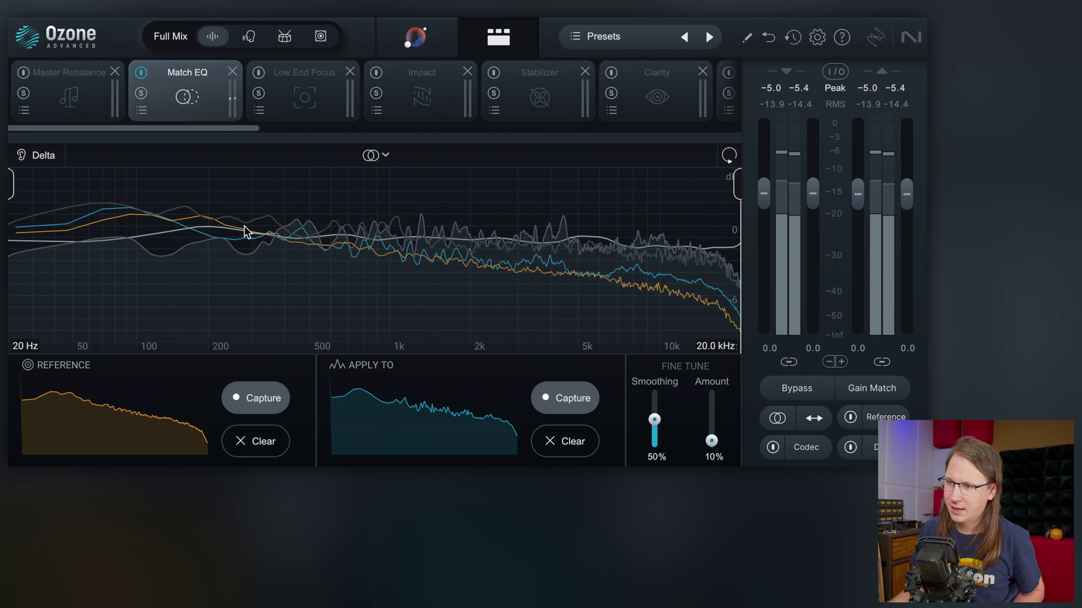
key("space")
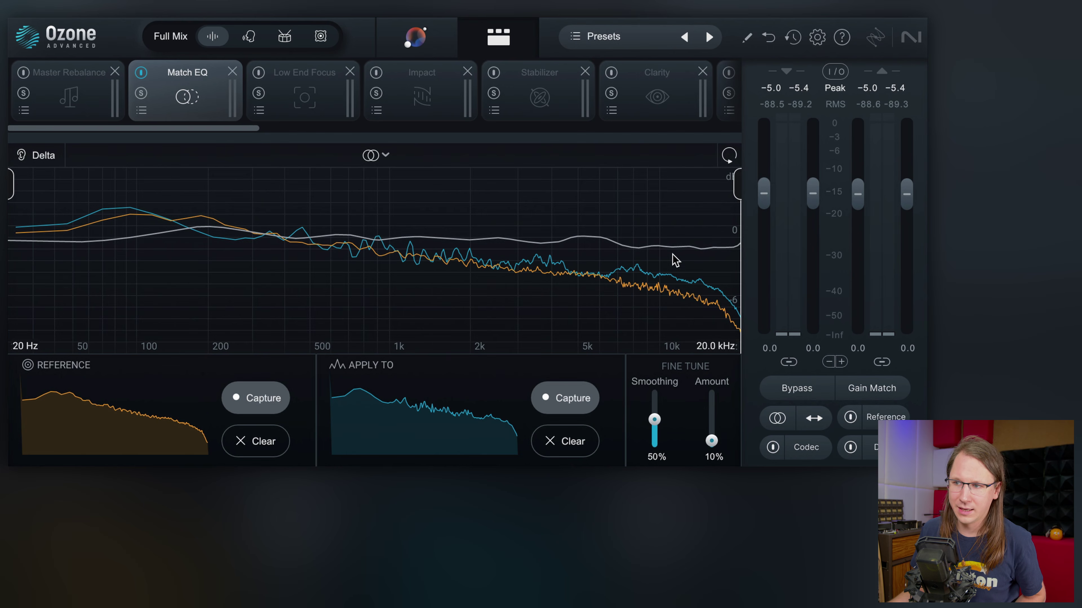
Step: Audition the spectrum match at 0% smoothing and 100% amount, and reduce it to 57% smoothing and about 51% amount
mouse_move(658, 417)
left_mouse_down()
mouse_move(656, 392)
mouse_move(645, 426)
mouse_move(654, 446)
mouse_move(656, 387)
mouse_move(652, 426)
left_mouse_up()
left_click_drag(717, 446, 655, 465)
key("space")
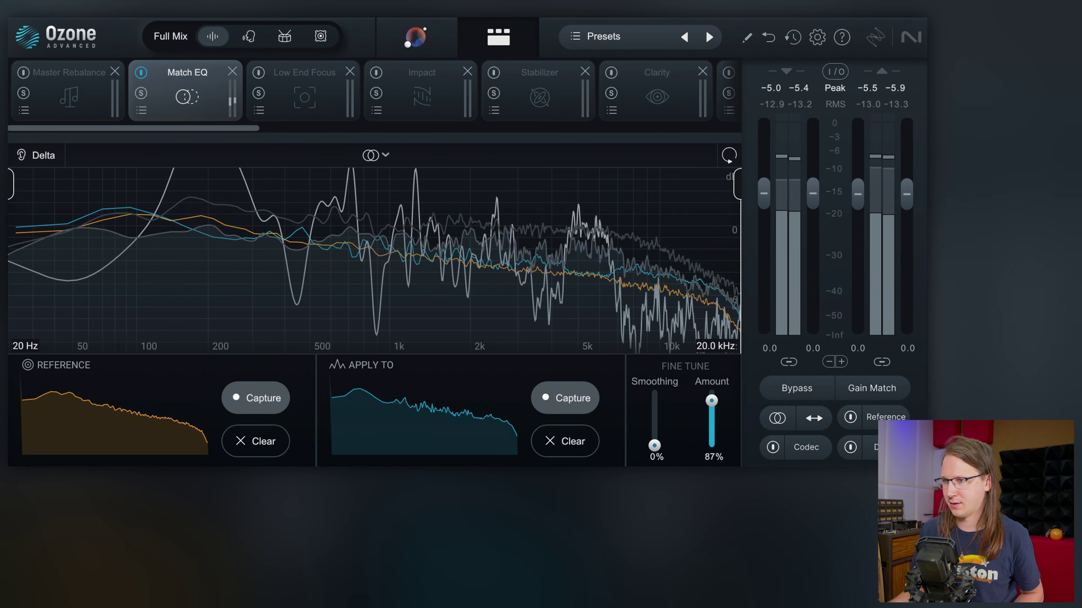
left_click_drag(712, 401, 707, 393)
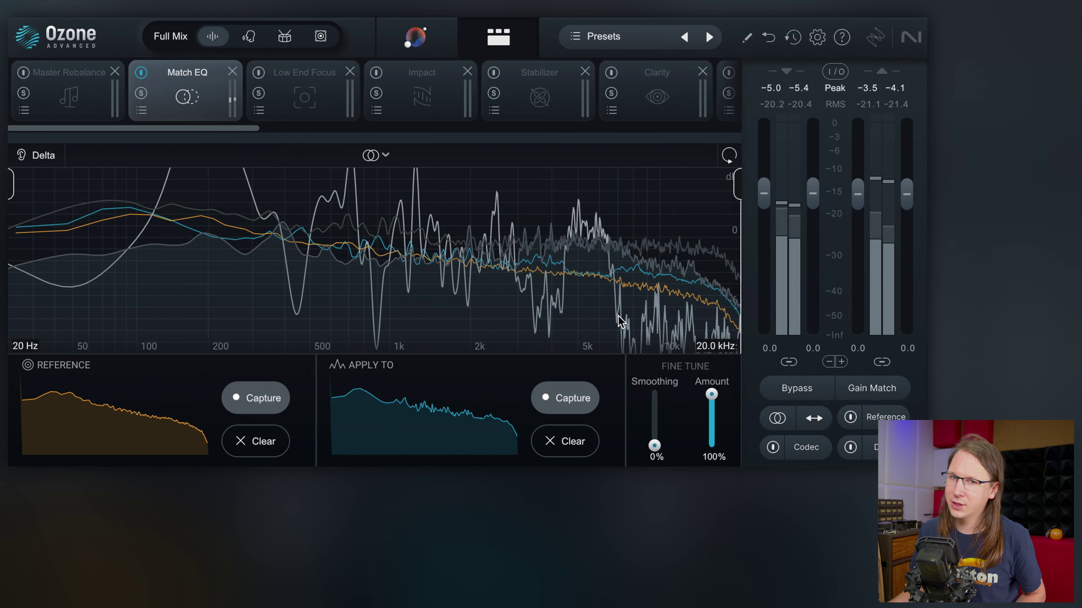
left_click_drag(653, 444, 654, 416)
left_click_drag(721, 399, 721, 425)
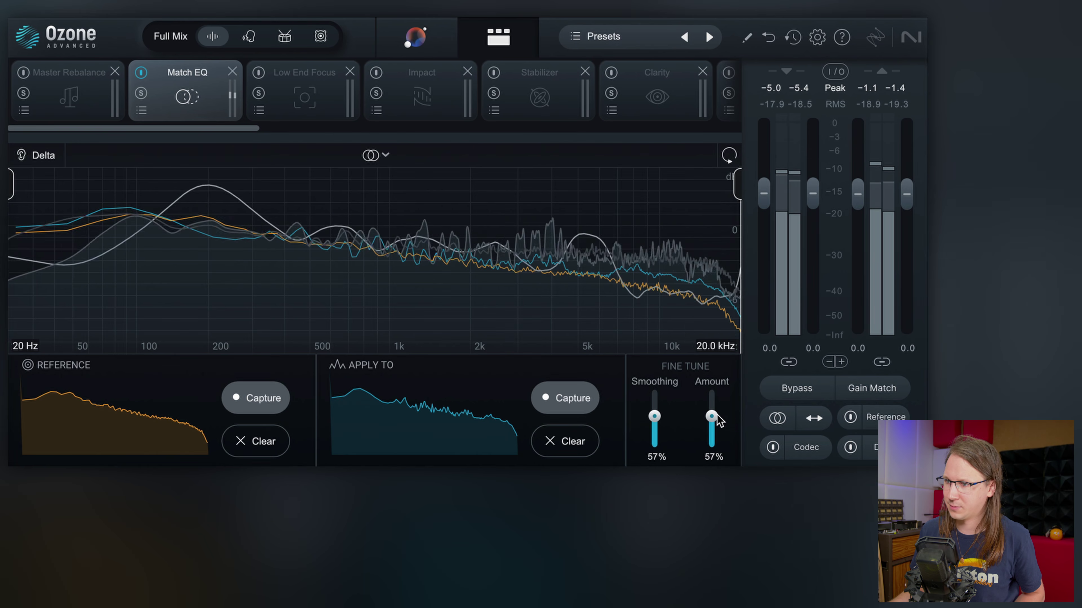
Step: Limit the Match EQ frequency range to between 372 Hz and 3.0 kHz
left_click_drag(11, 183, 132, 183)
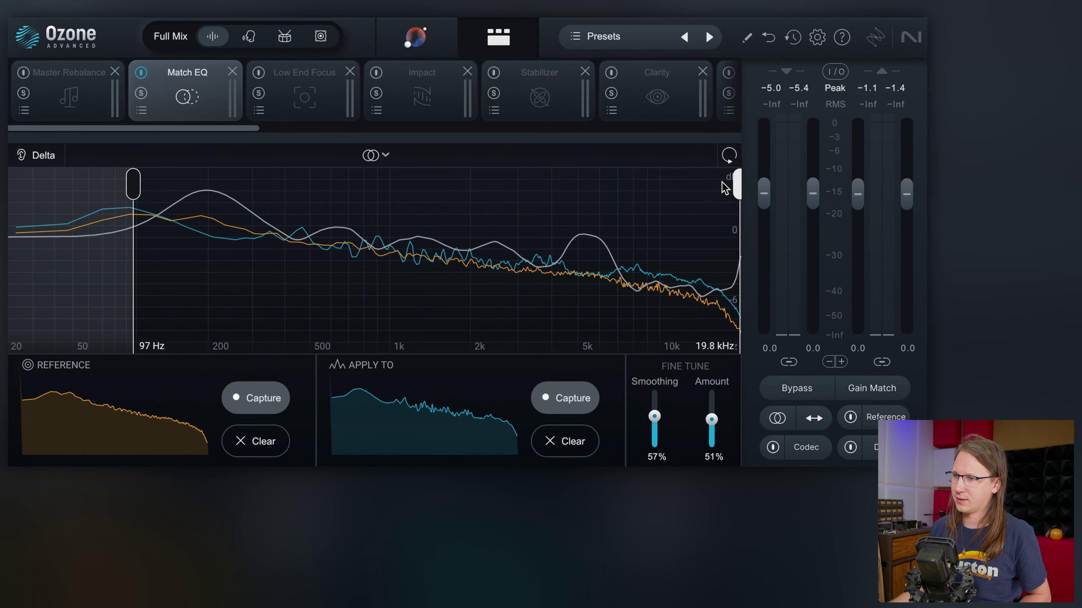
left_click_drag(724, 187, 546, 188)
left_click_drag(134, 184, 261, 183)
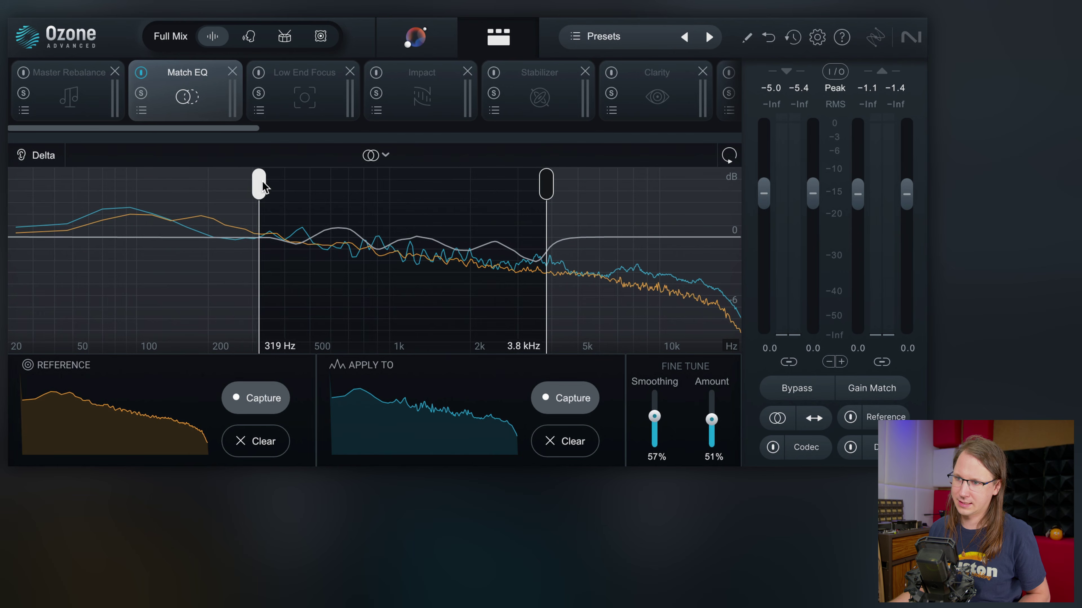
left_click_drag(528, 184, 519, 184)
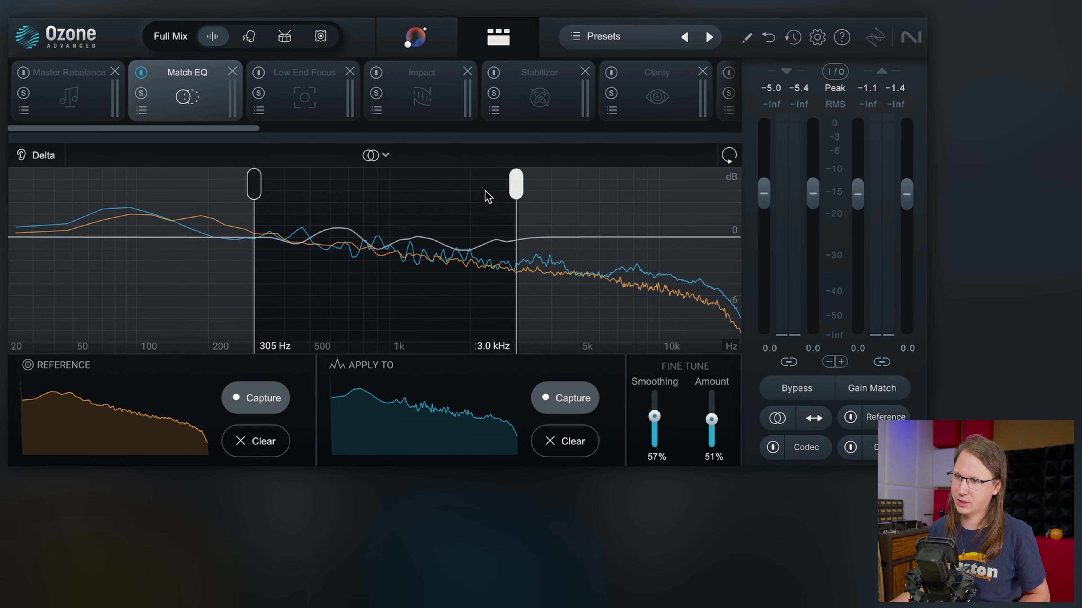
left_click_drag(255, 188, 276, 186)
Step: Set the Match EQ smoothing to 35% and the amount to 100%
left_click_drag(660, 421, 659, 393)
left_click_drag(706, 422, 656, 429)
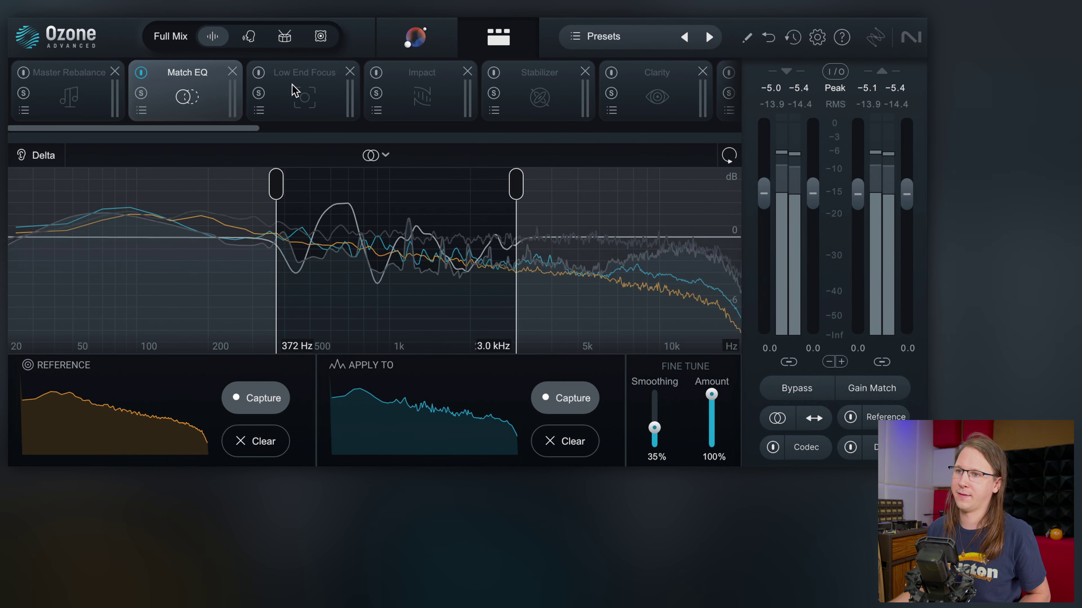
Step: Open the Low End Focus module and set the upper limit of its action region to 249 Hz
left_click(298, 98)
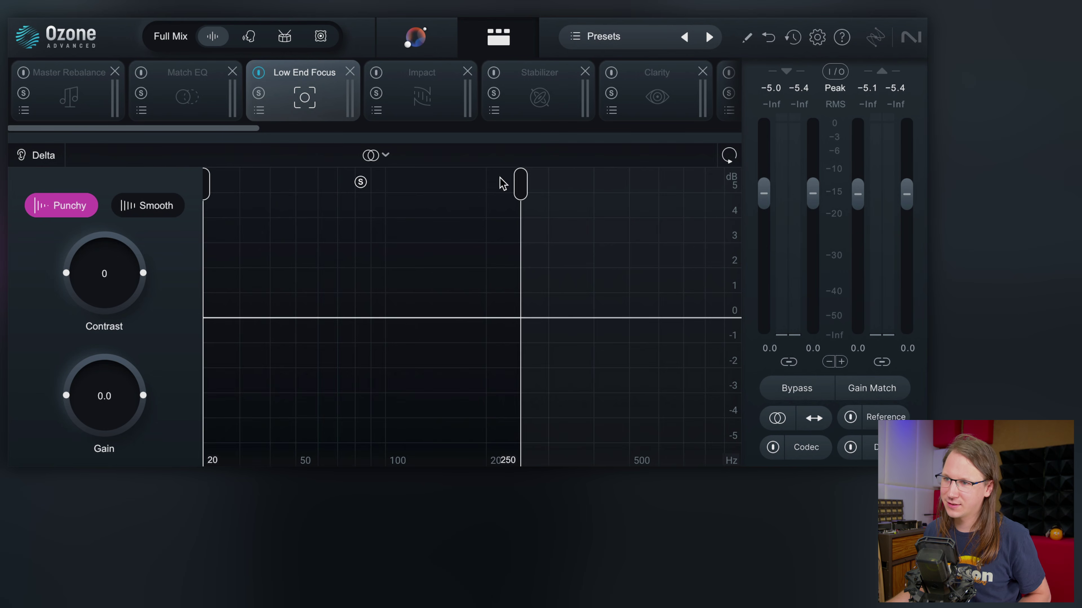
mouse_move(521, 187)
left_mouse_down()
mouse_move(496, 188)
mouse_move(517, 194)
left_mouse_up()
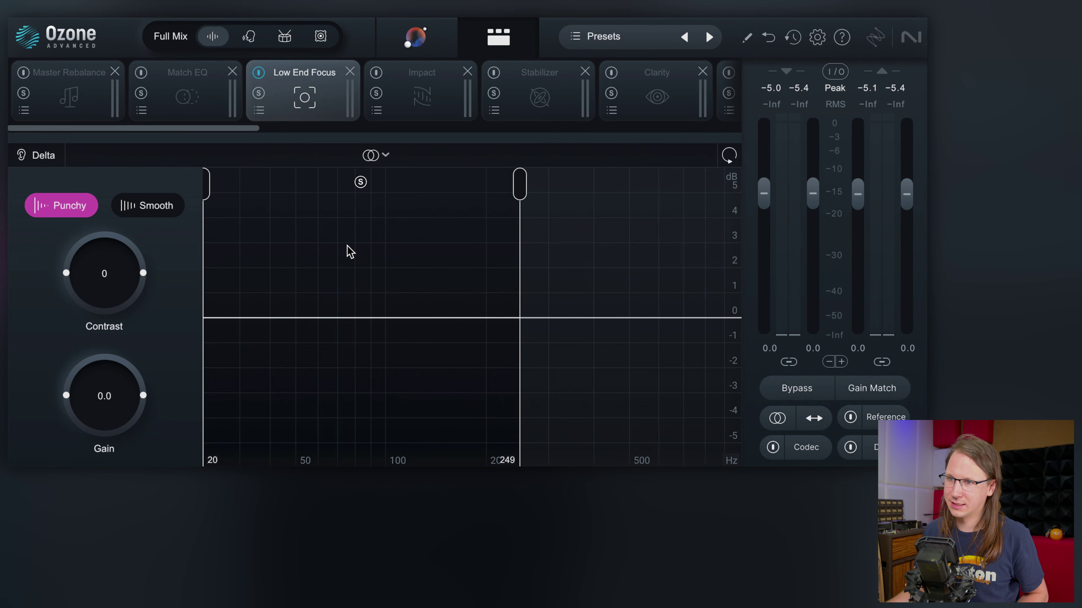
double_click(175, 285)
key("Escape")
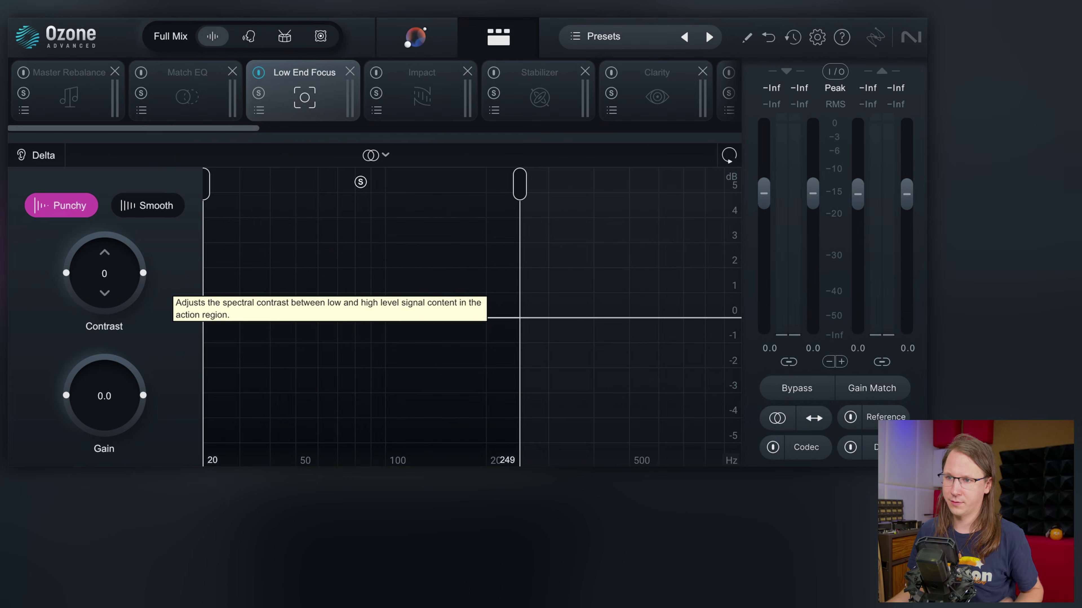
Step: Audition Low End Focus in Punchy mode with the contrast at 72% and at -95%, and return the contrast to 0
left_click_drag(105, 290, 106, 281)
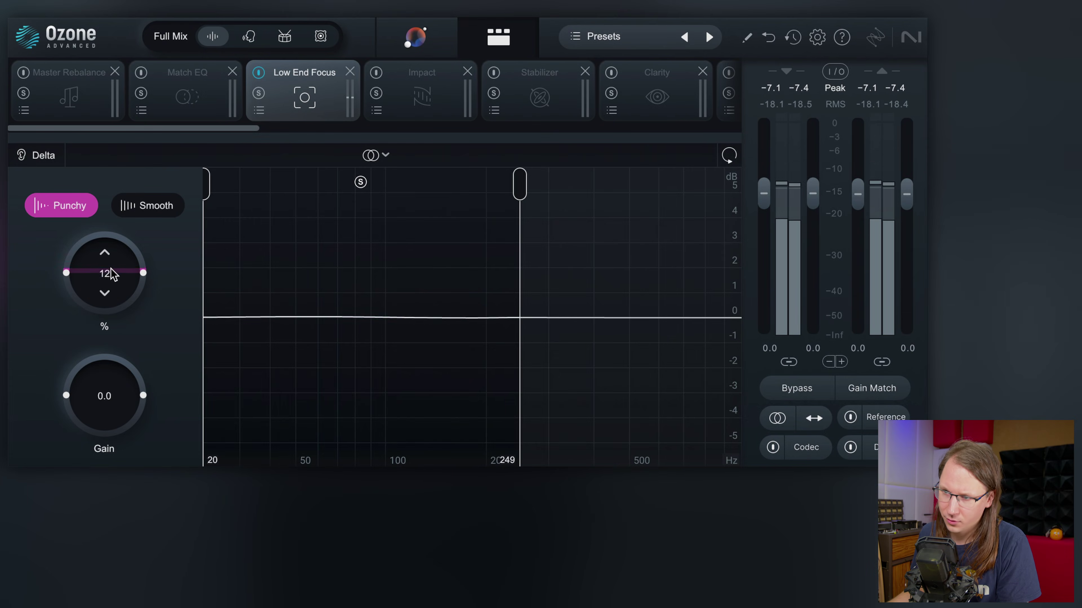
scroll(114, 233, "up", 5)
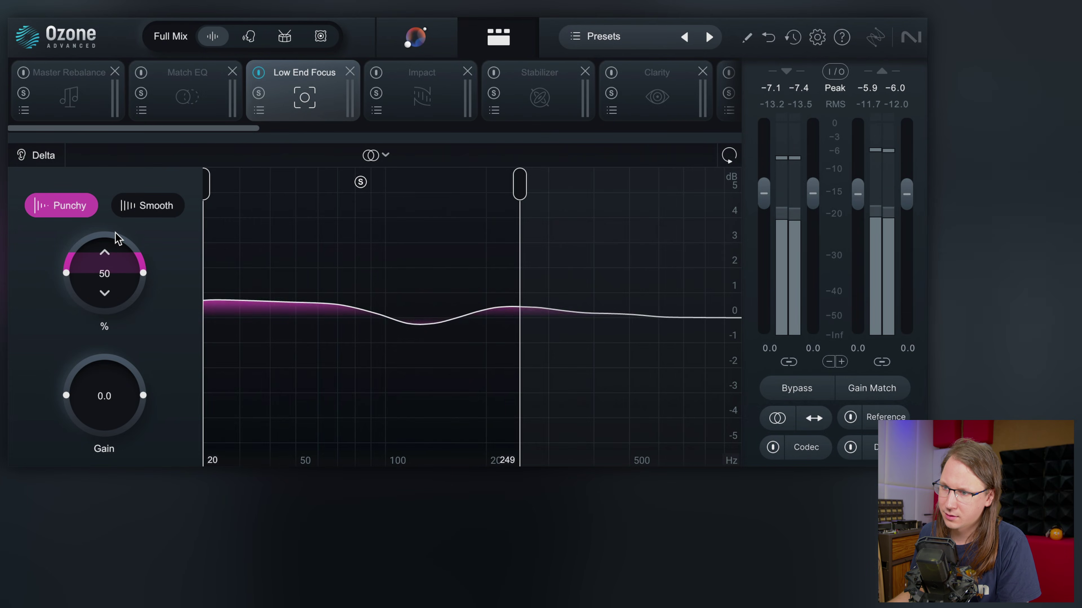
scroll(115, 216, "up", 2)
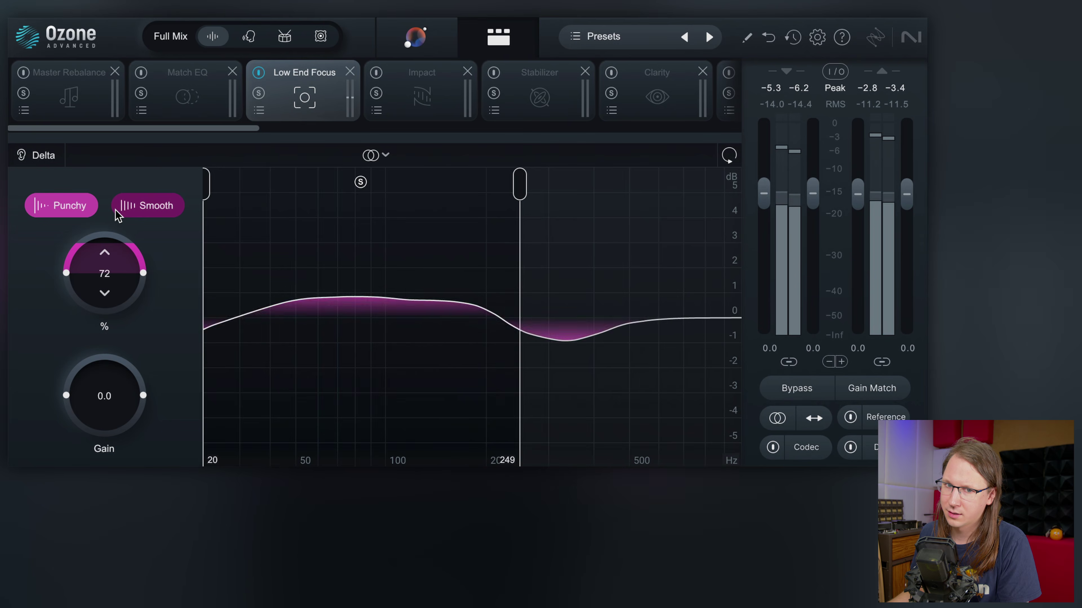
left_click_drag(107, 247, 116, 330)
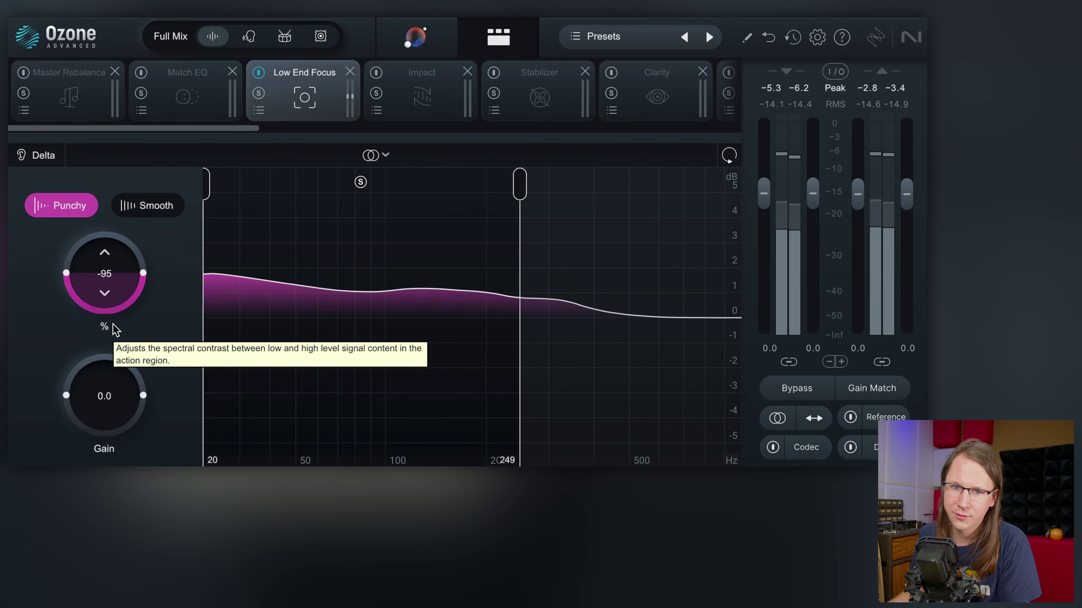
left_click_drag(122, 265, 132, 231)
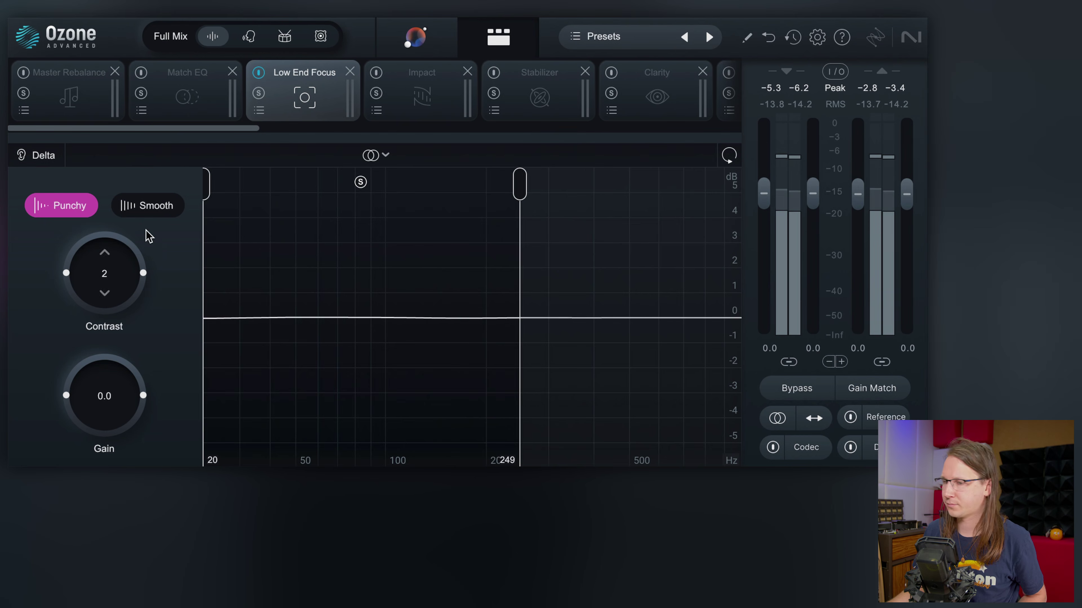
left_click_drag(149, 235, 149, 238)
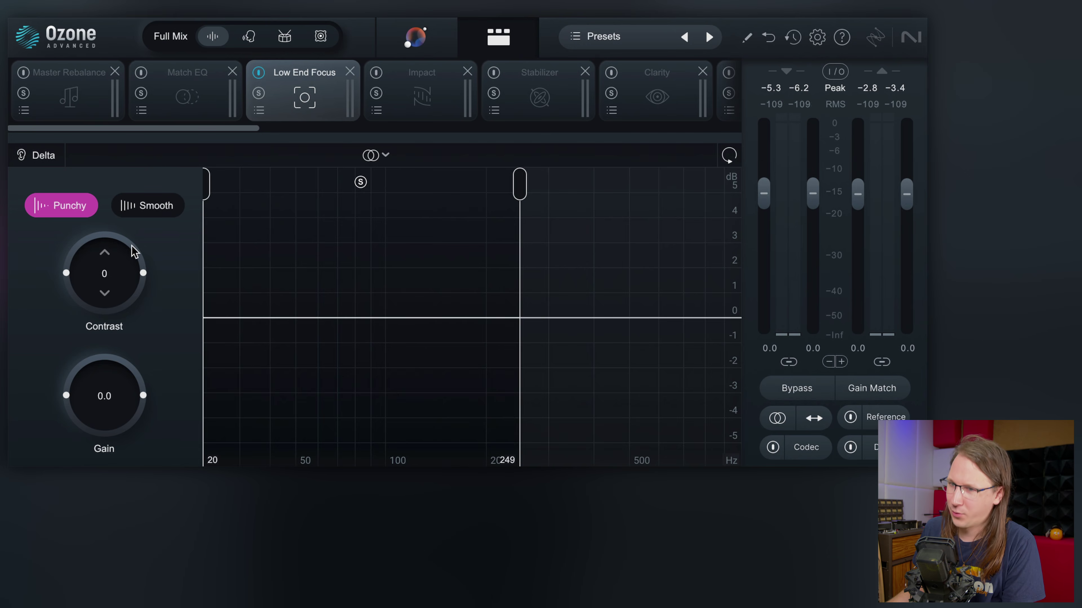
Step: Switch Low End Focus to Smooth mode and audition its contrast at -100% and at 100%
left_click(137, 208)
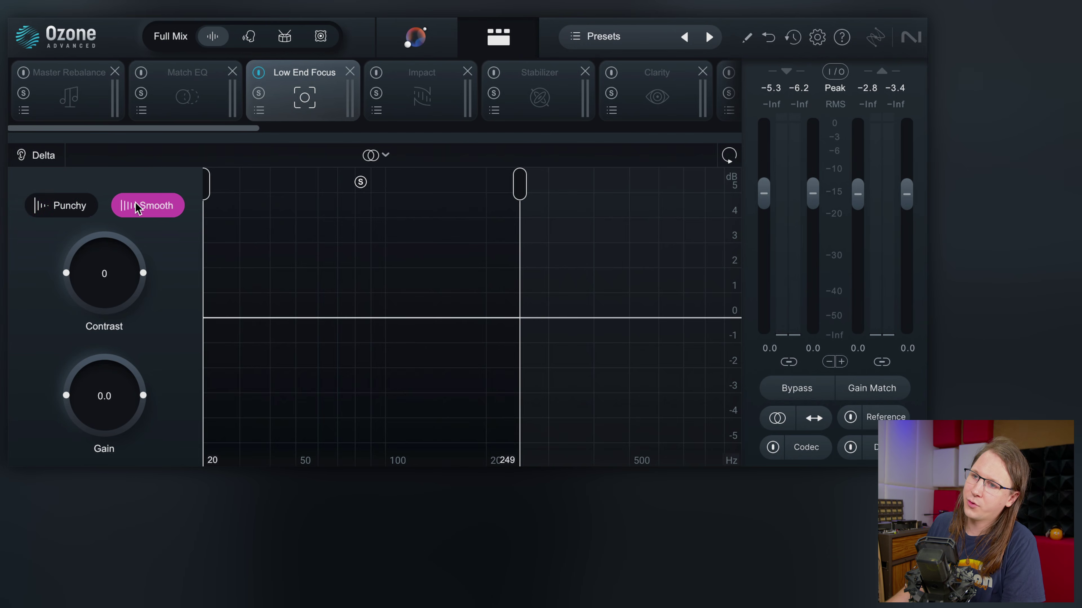
left_click(69, 209)
left_click(149, 215)
left_click(153, 209)
left_click(169, 205)
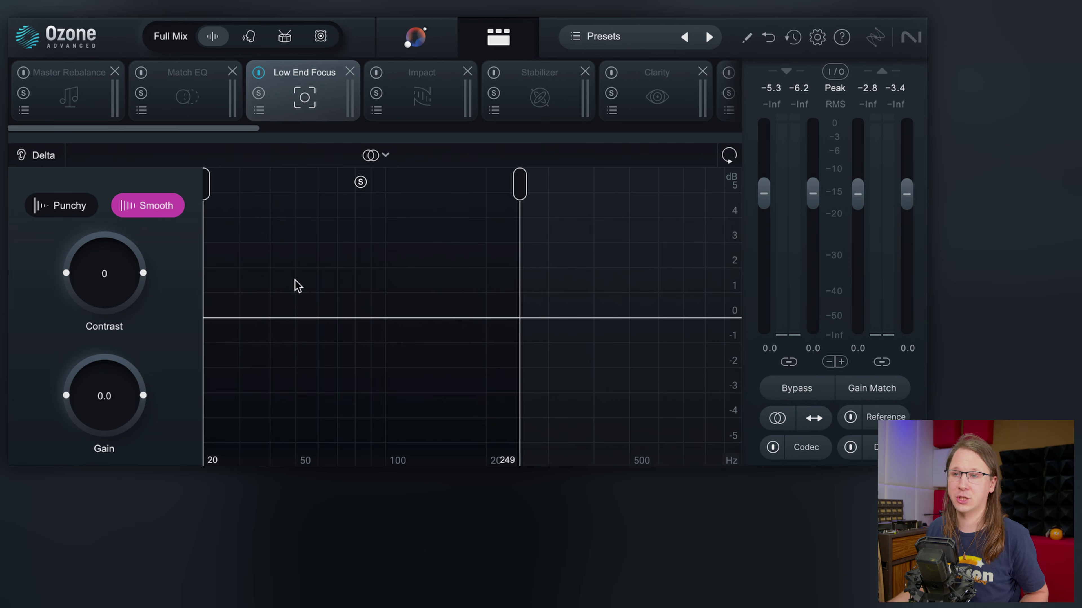
left_click_drag(105, 290, 101, 430)
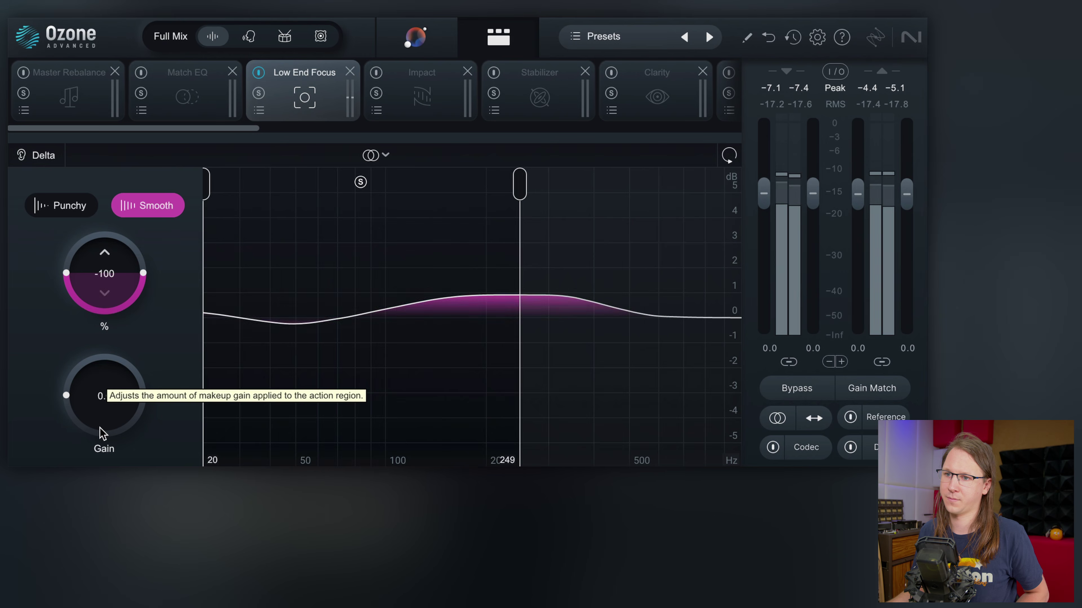
key("ctrl+z")
Step: Set the Low End Focus action region to 45–300 Hz and lower the contrast
left_click_drag(520, 184, 337, 190)
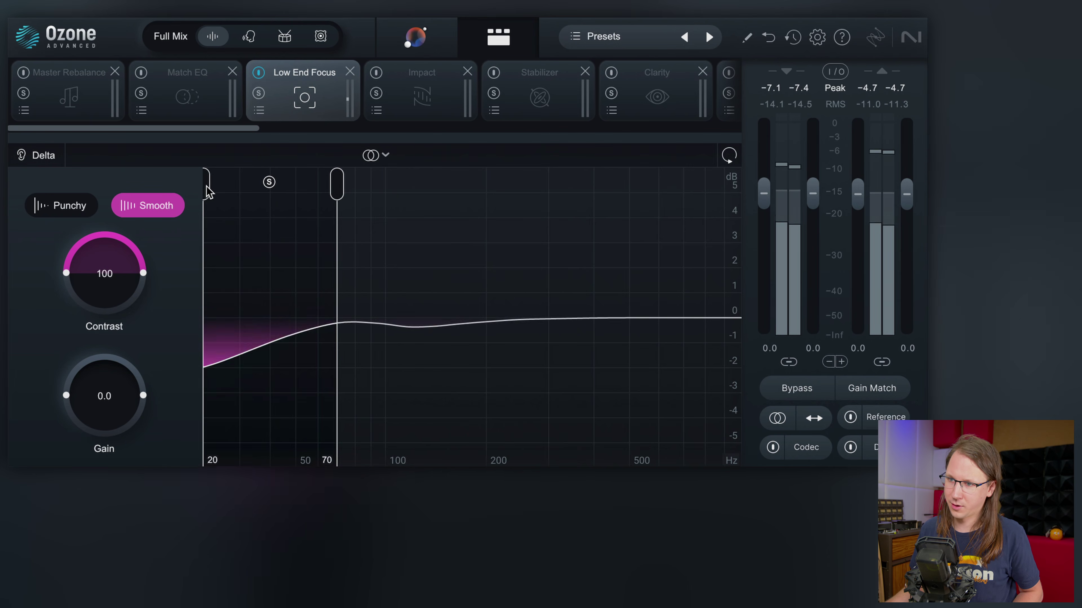
left_click_drag(208, 192, 233, 193)
left_click_drag(335, 181, 682, 183)
left_click_drag(238, 193, 284, 191)
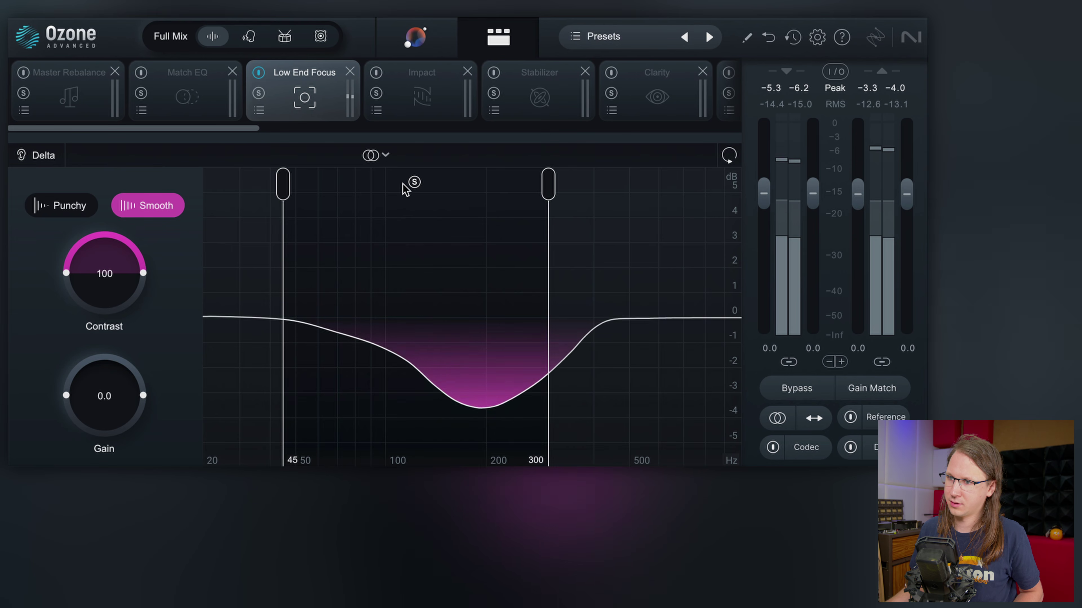
left_click_drag(104, 273, 124, 393)
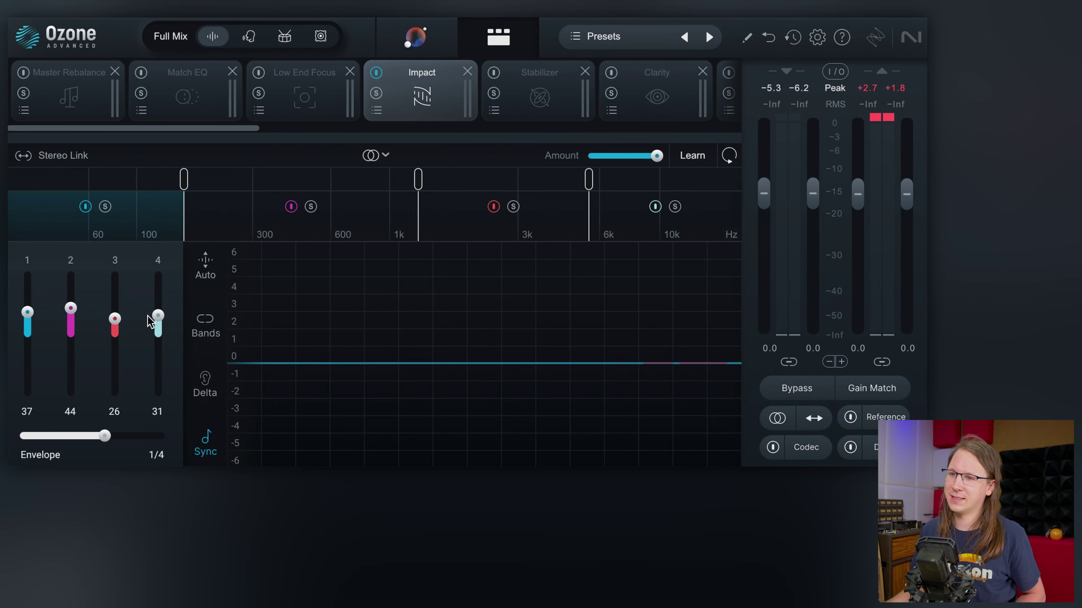
Step: Set Impact's bands 1 to 4 to -56, 28, 55 and 76, and play the track
left_click_drag(159, 293, 158, 300)
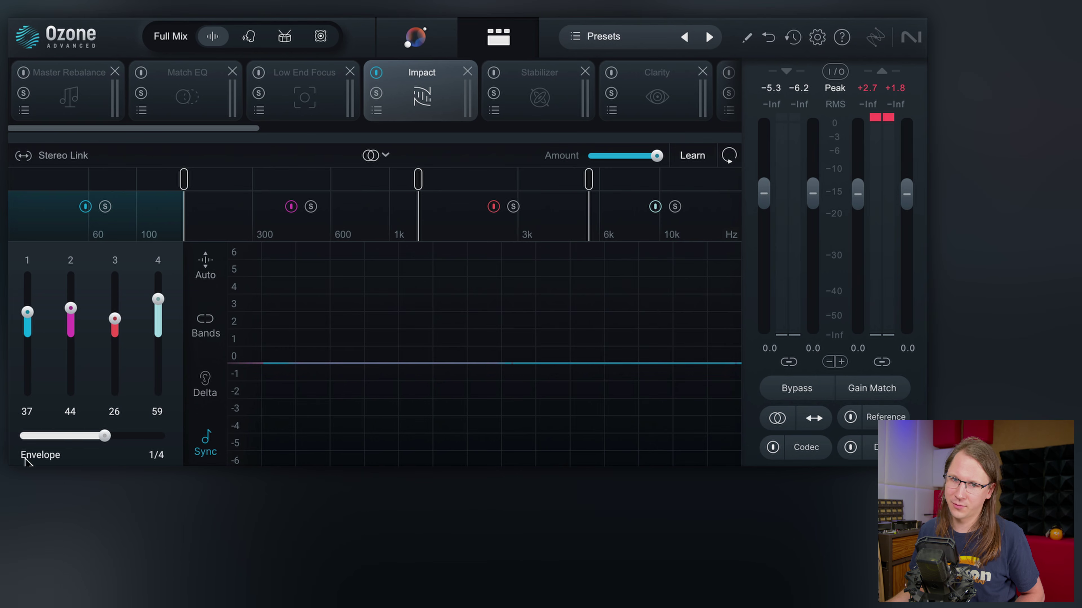
left_click_drag(115, 319, 71, 326)
left_click_drag(27, 312, 28, 343)
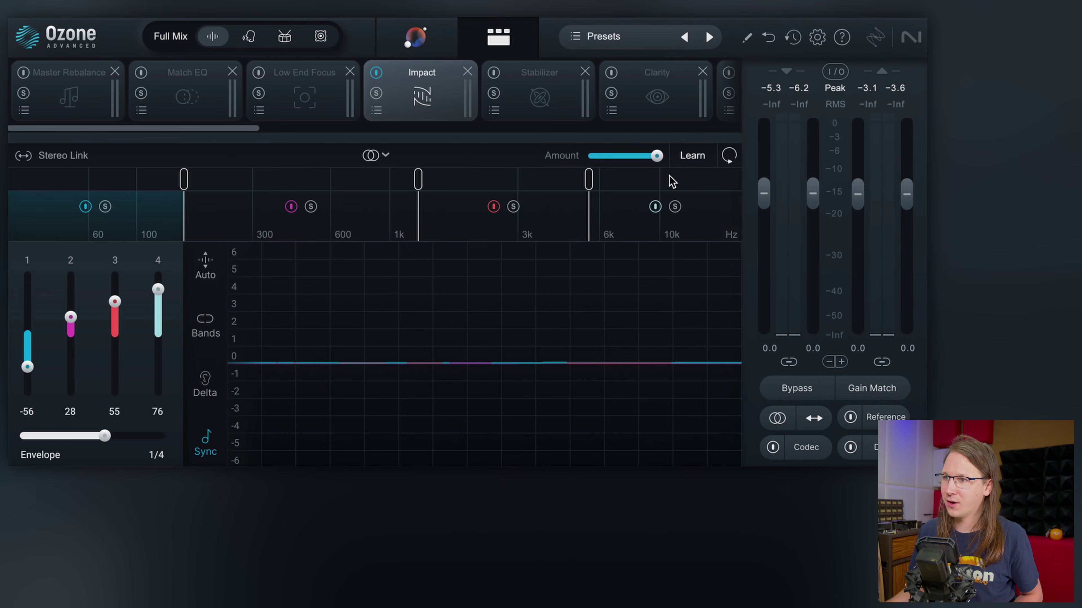
key("space")
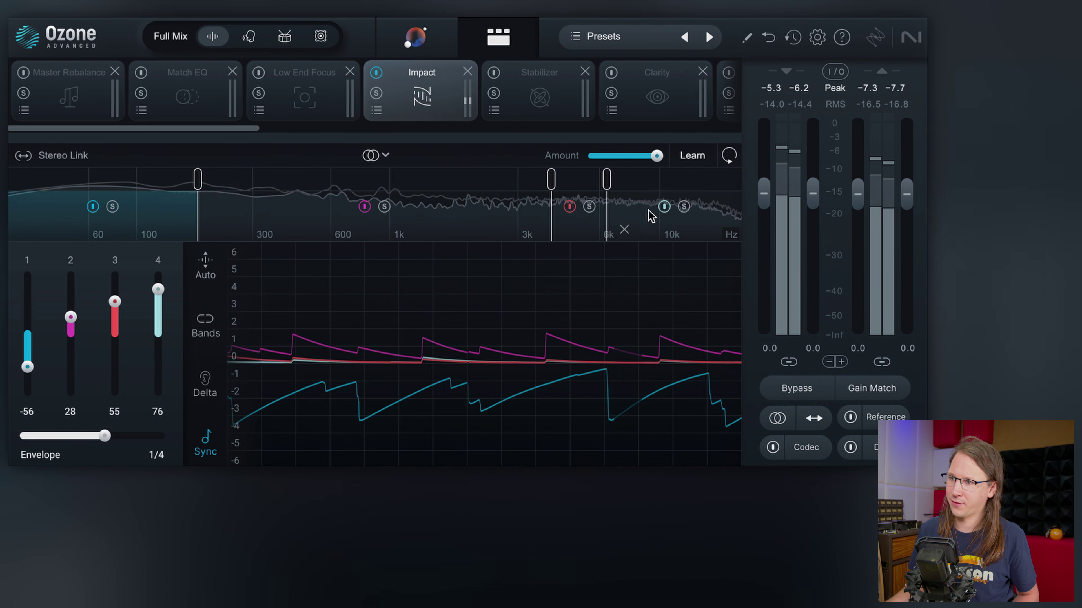
Step: Play the track through Clarity and raise its amount to 72
mouse_move(552, 181)
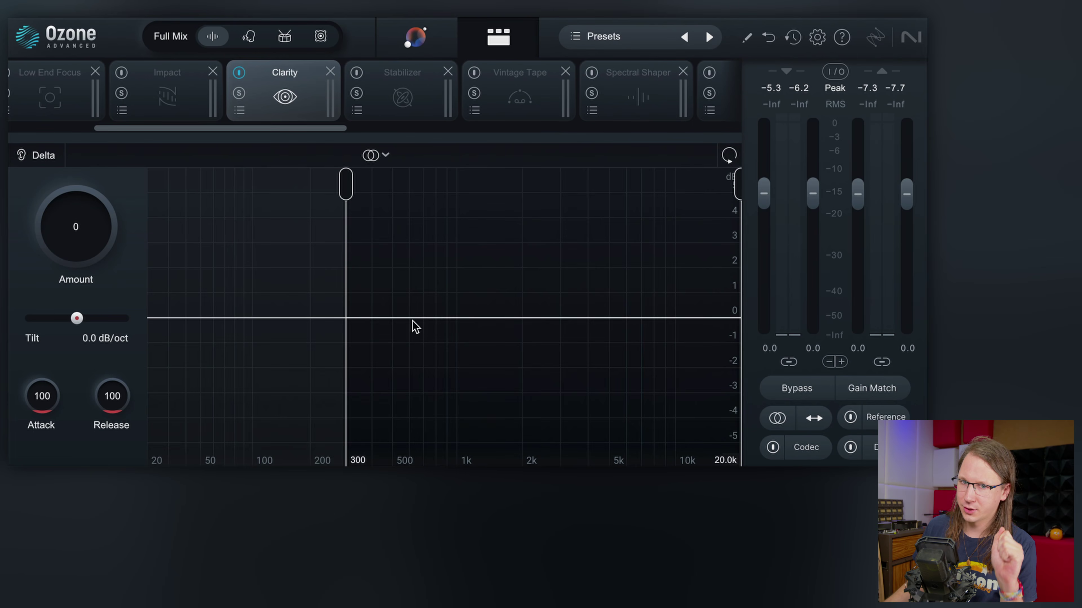
key("space")
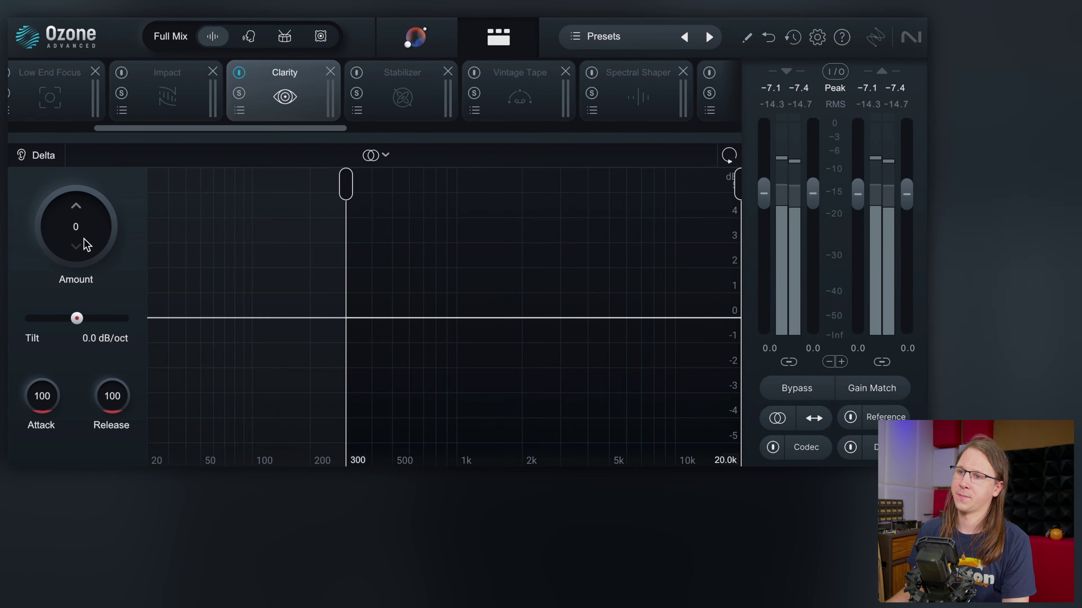
left_click_drag(87, 215, 109, 98)
scroll(85, 230, "up", 2)
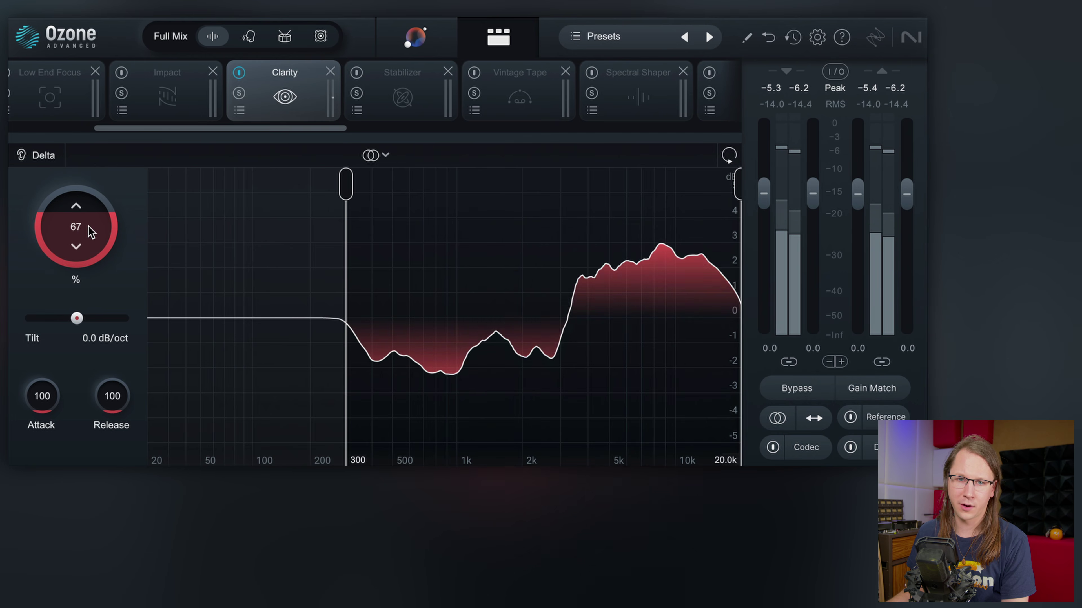
left_click_drag(91, 232, 77, 317)
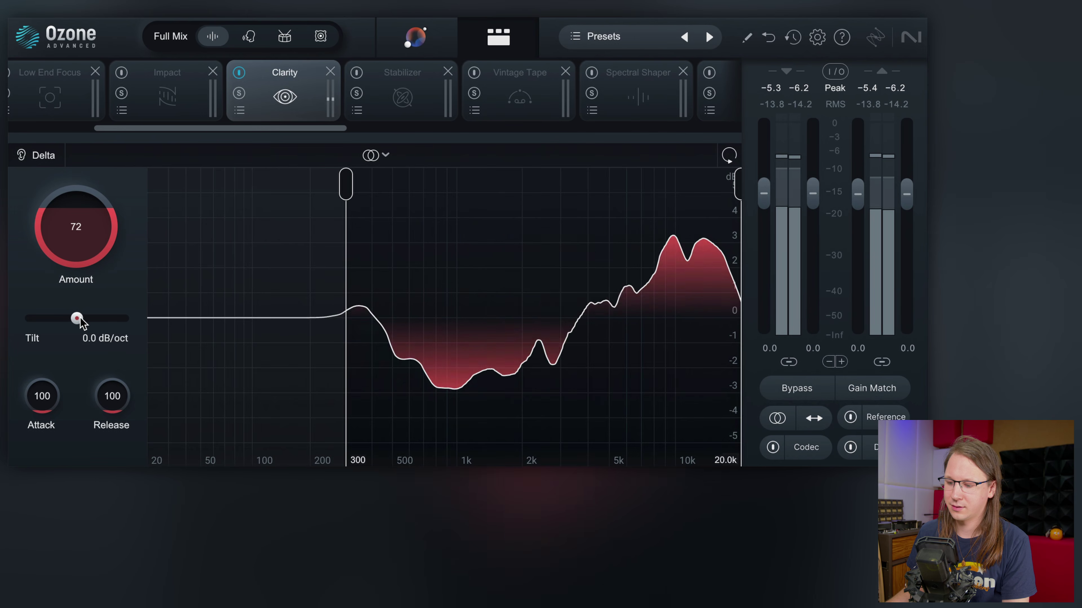
Step: Audition Clarity's tilt at 3.0, 6.0, -3.0 and -6.0 dB/oct, and reset it to 0.0 dB/oct
left_click_drag(77, 318, 100, 320)
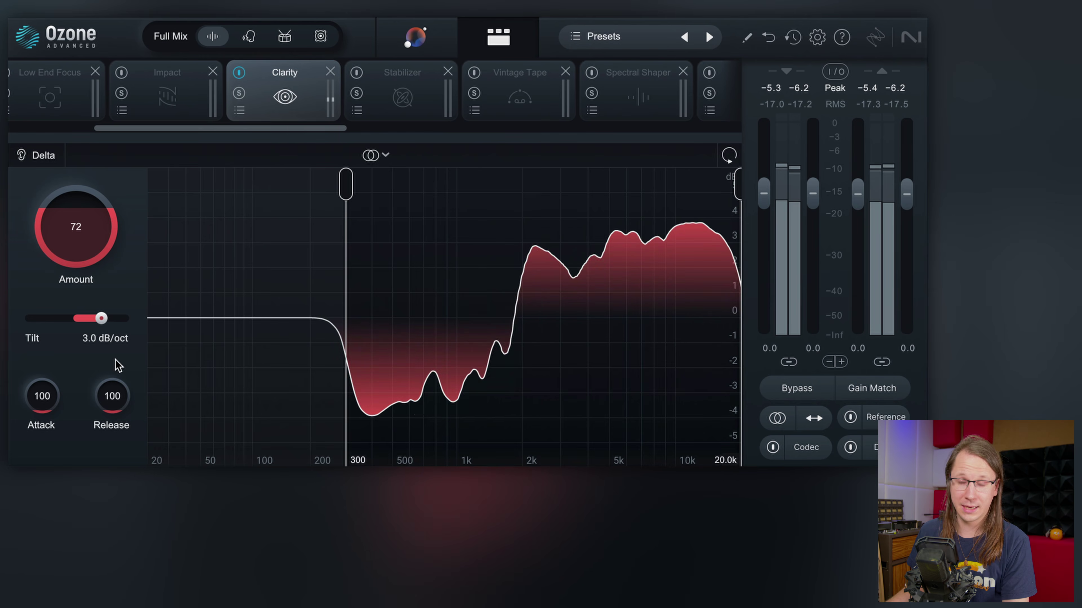
left_click_drag(100, 318, 156, 335)
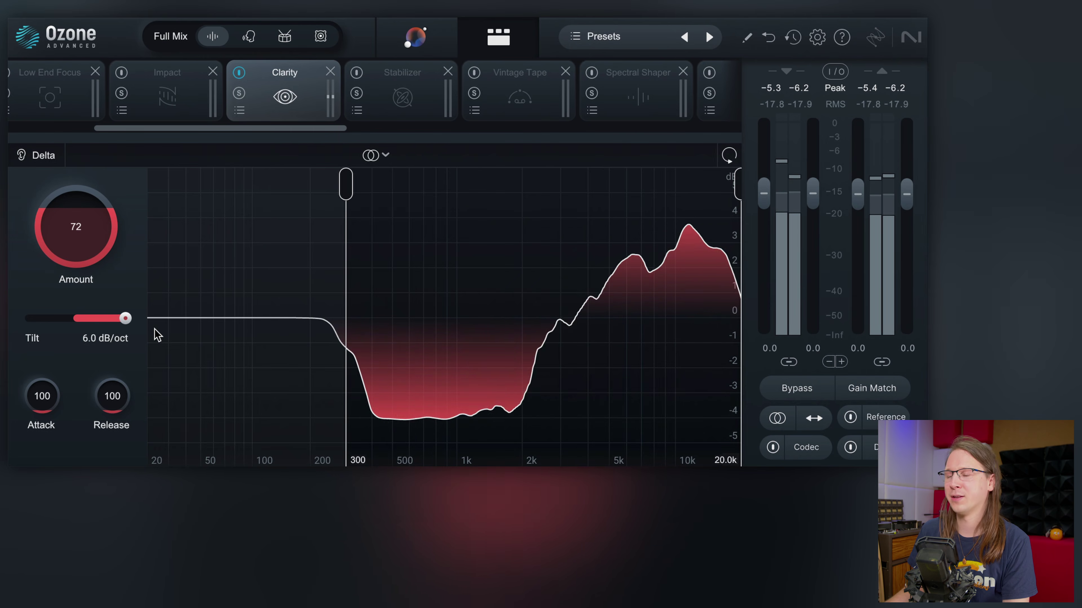
left_click_drag(125, 318, 71, 321)
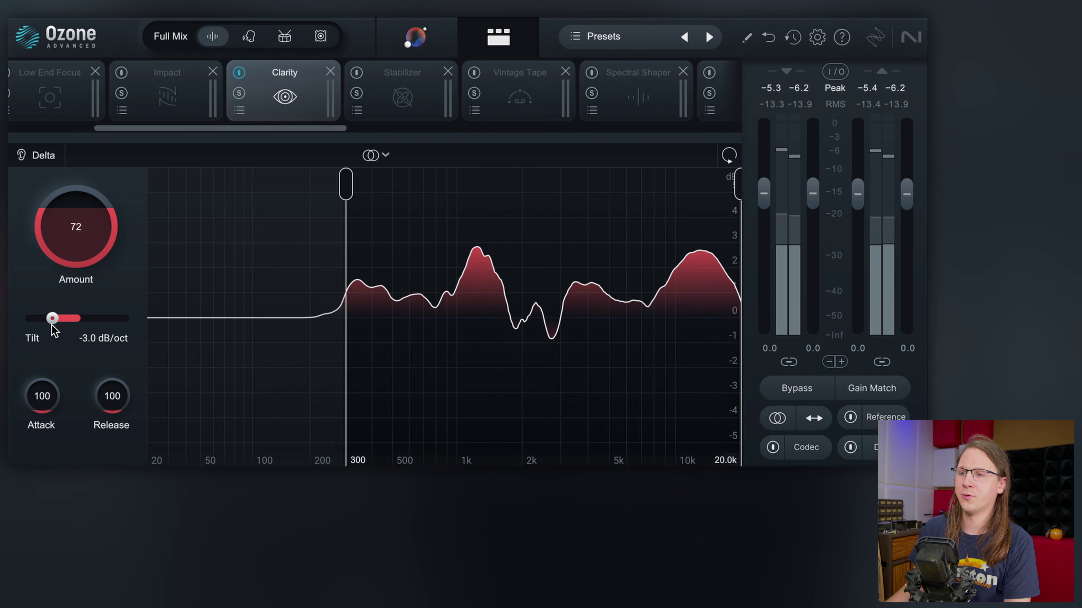
left_click_drag(53, 319, 28, 319)
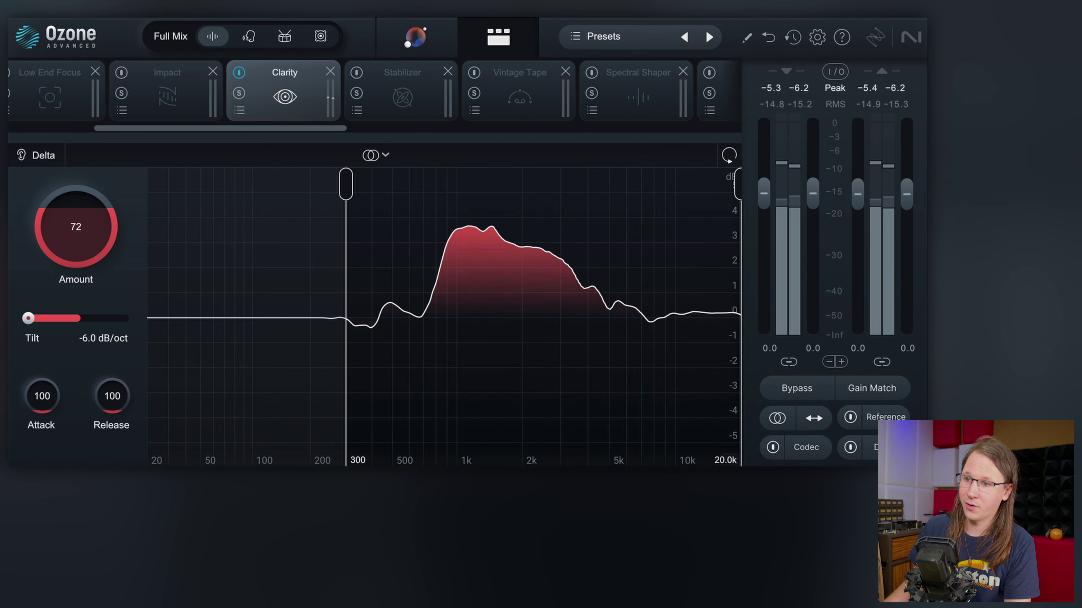
double_click(28, 318)
Step: Try Clarity with attack at 0, set the attack to 122 and the release to 92, and turn the module off
left_click_drag(41, 399, 42, 445)
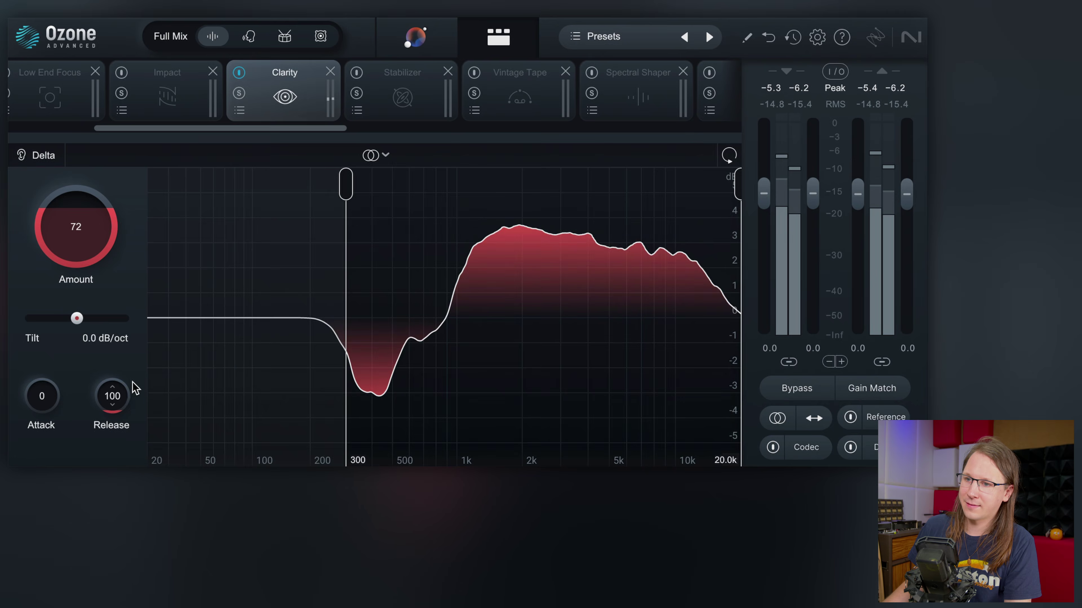
left_click_drag(128, 392, 104, 442)
left_click_drag(42, 394, 50, 356)
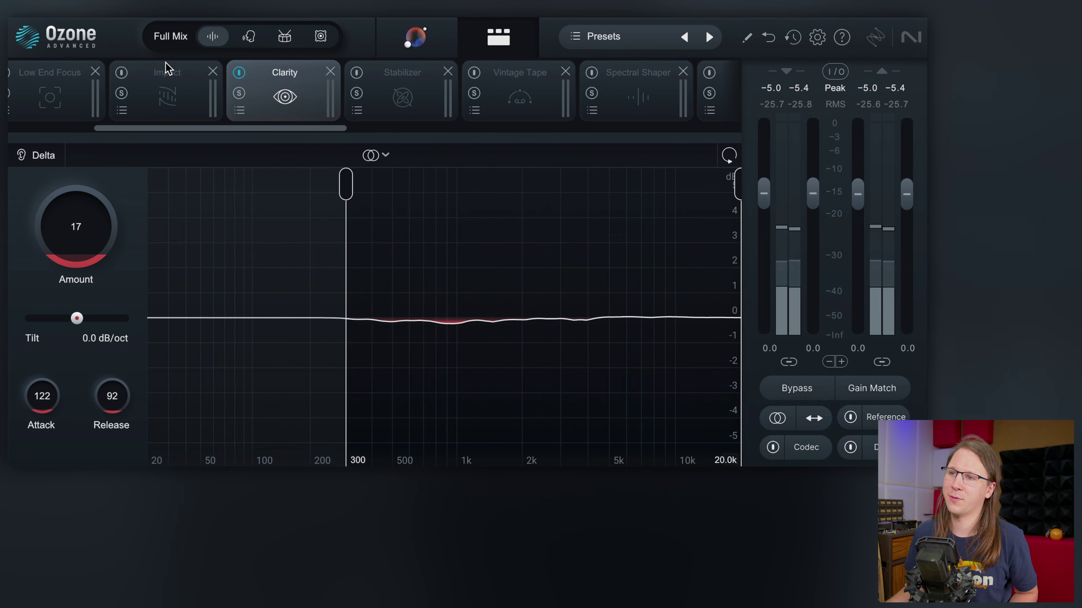
left_click(239, 73)
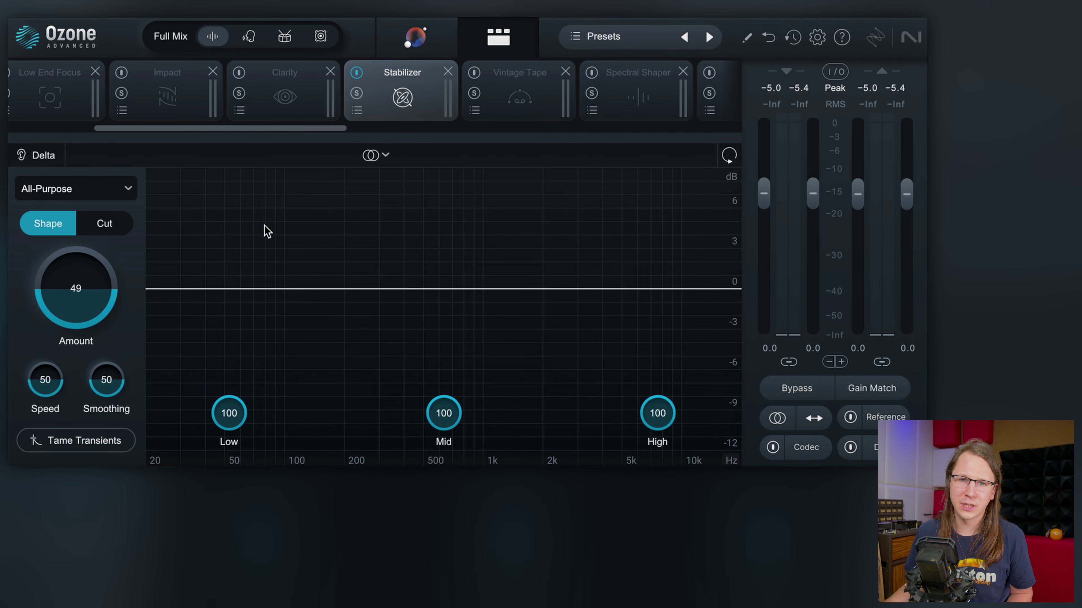
Step: Choose the Hip-hop target in Stabilizer, raise the amount to 76, and stop playback
left_click(98, 196)
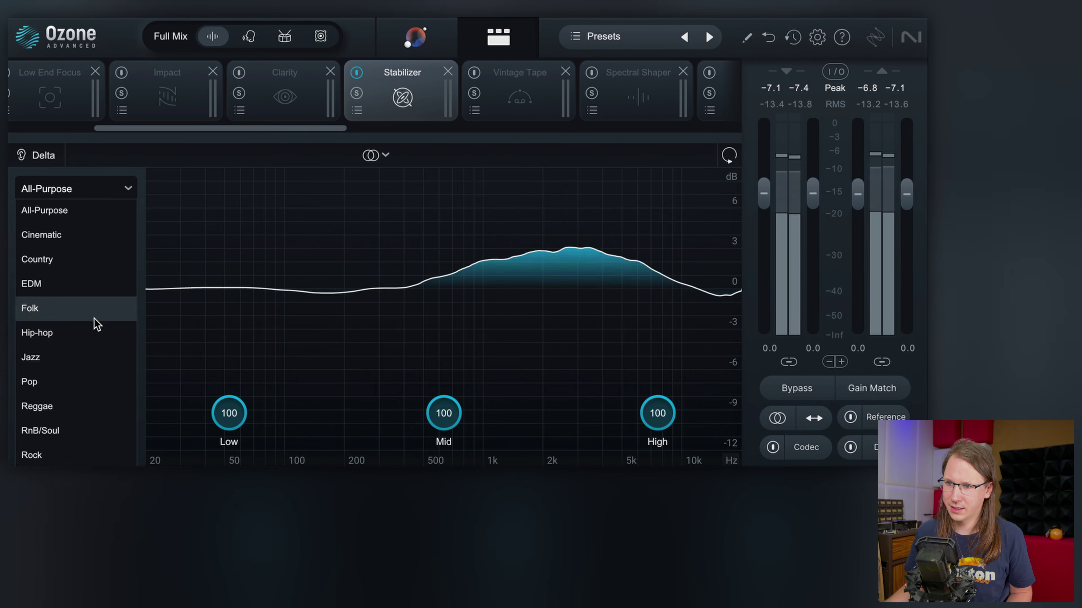
left_click(87, 339)
left_click_drag(73, 285, 72, 242)
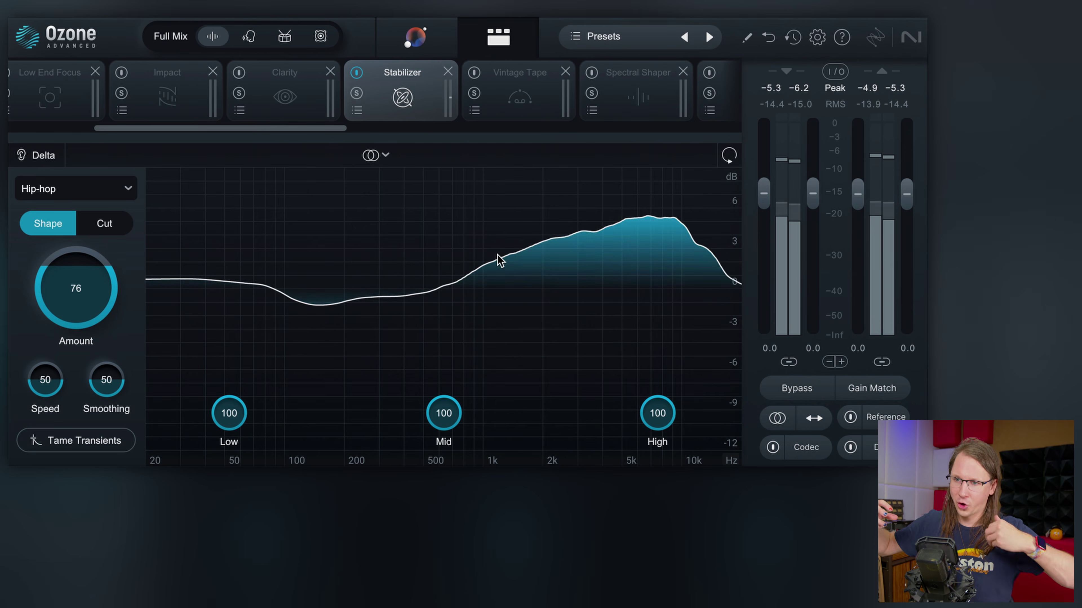
key("space")
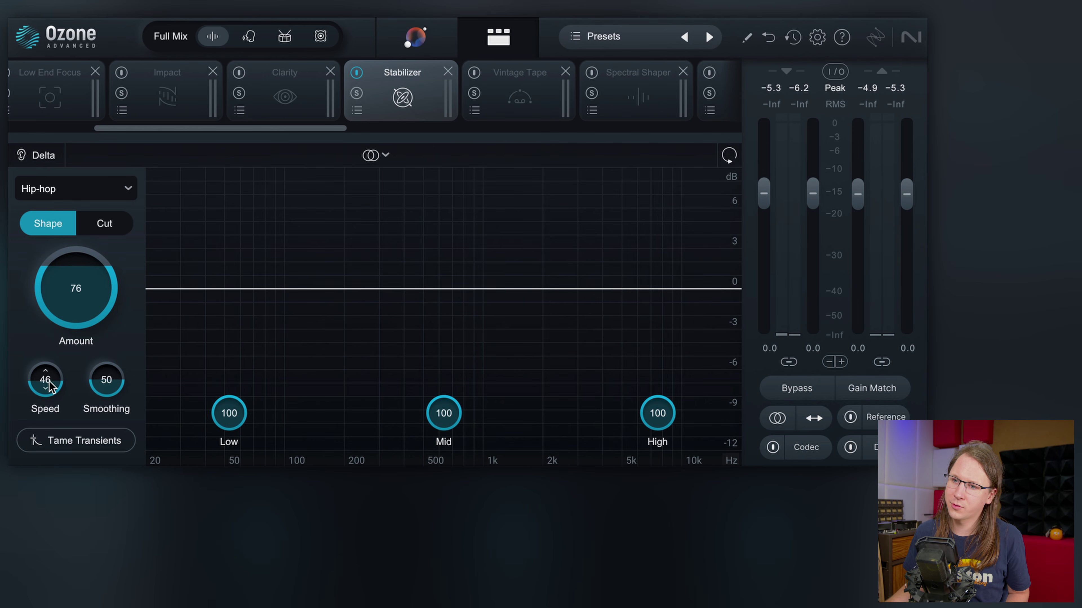
Step: Set Stabilizer's speed to 52 and audition its smoothing at 0 and at 100, leaving it at 100
left_click_drag(119, 389, 119, 385)
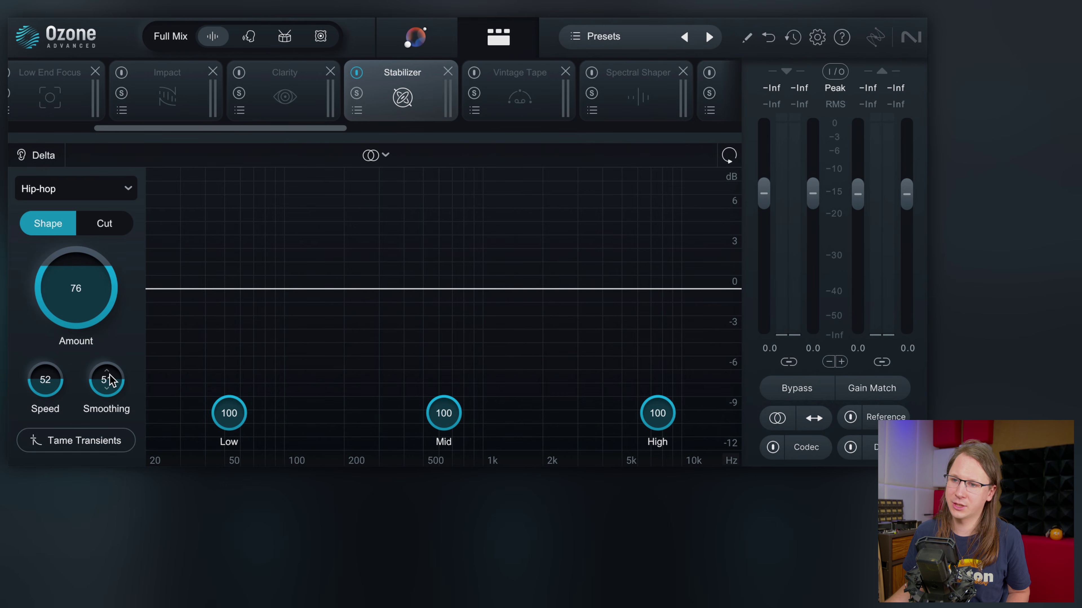
left_click_drag(109, 380, 116, 381)
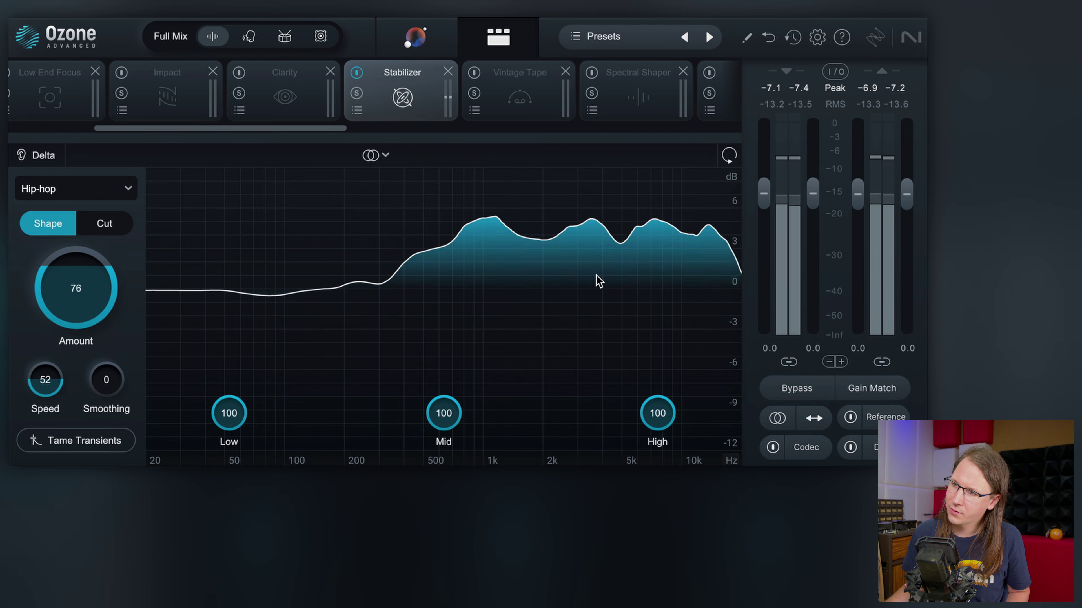
left_click_drag(109, 380, 72, 84)
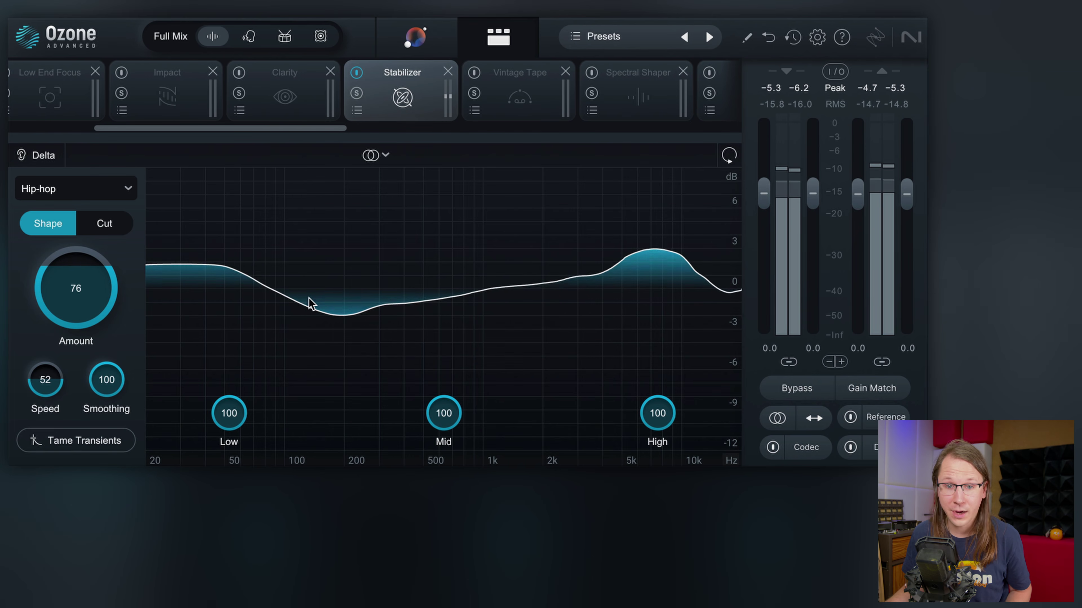
key("space")
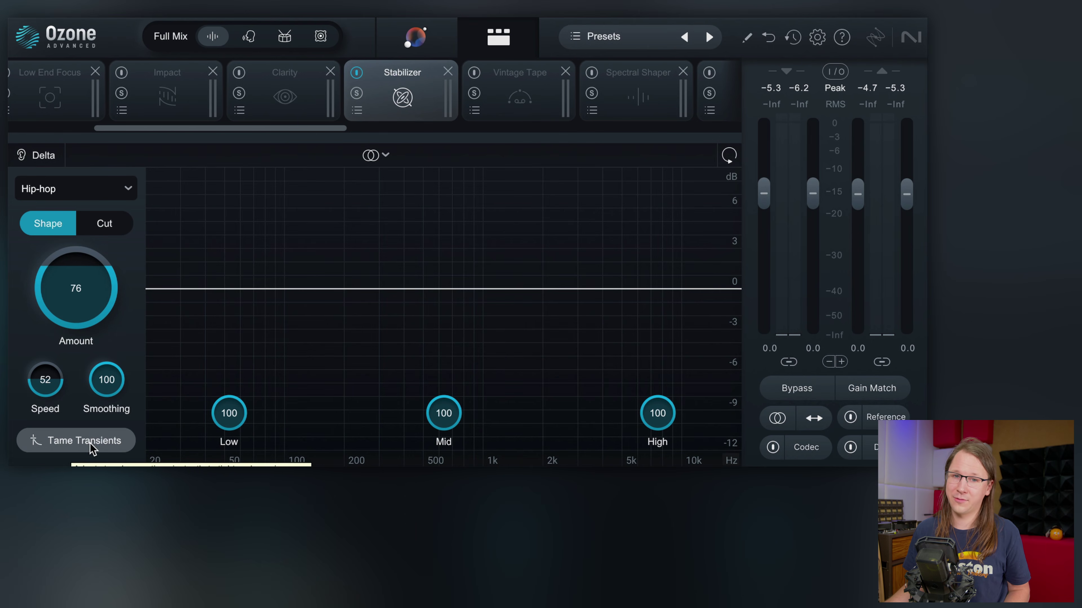
Step: Compare Stabilizer during playback with Tame Transients on and off, and set the speed to 23
key("space")
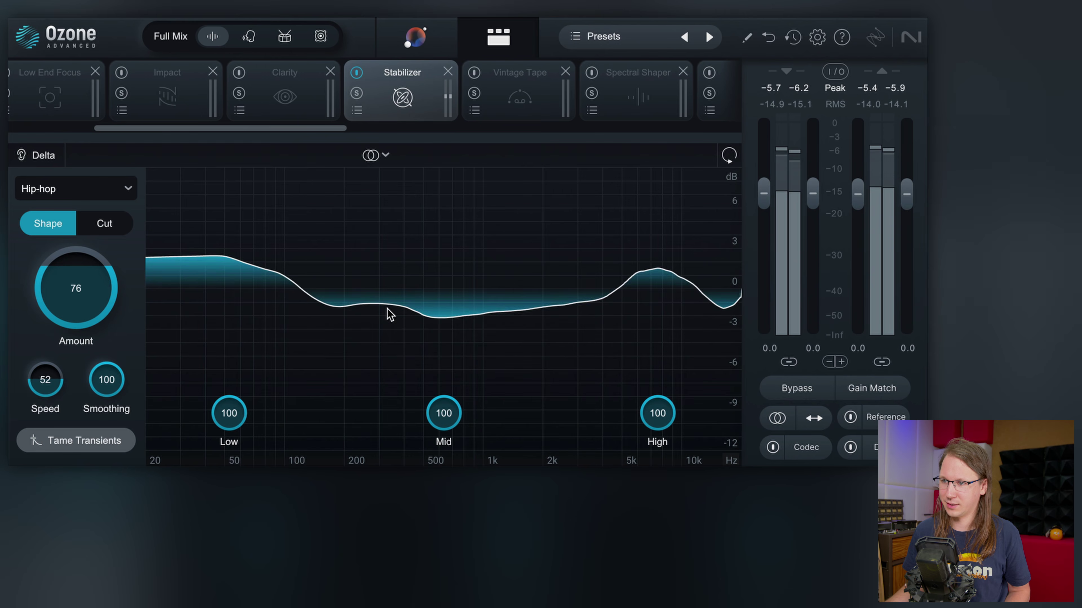
left_click(85, 440)
left_click(96, 443)
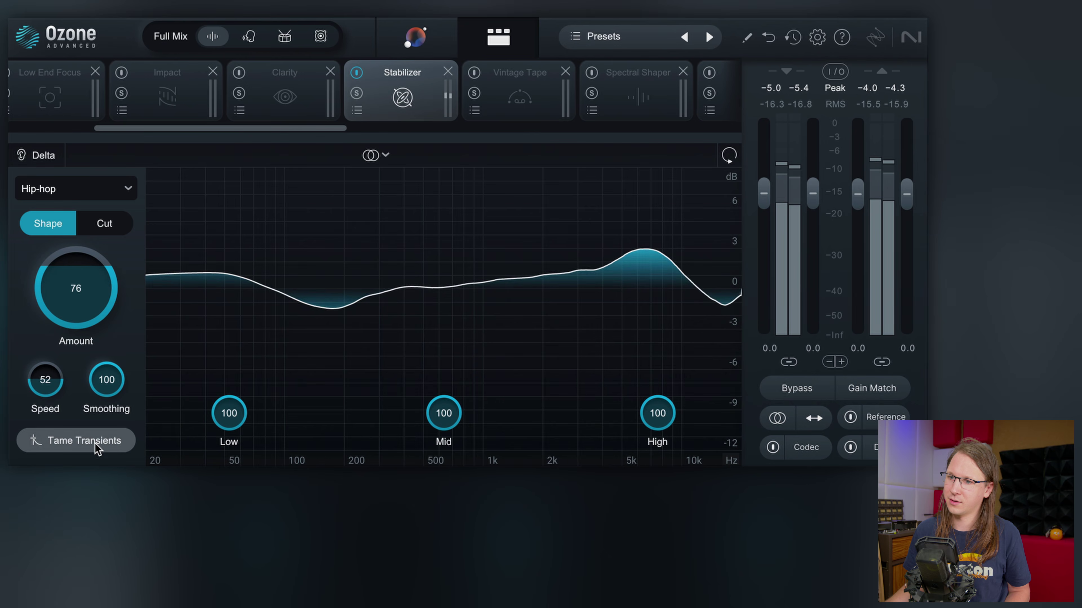
left_click_drag(46, 385, 53, 445)
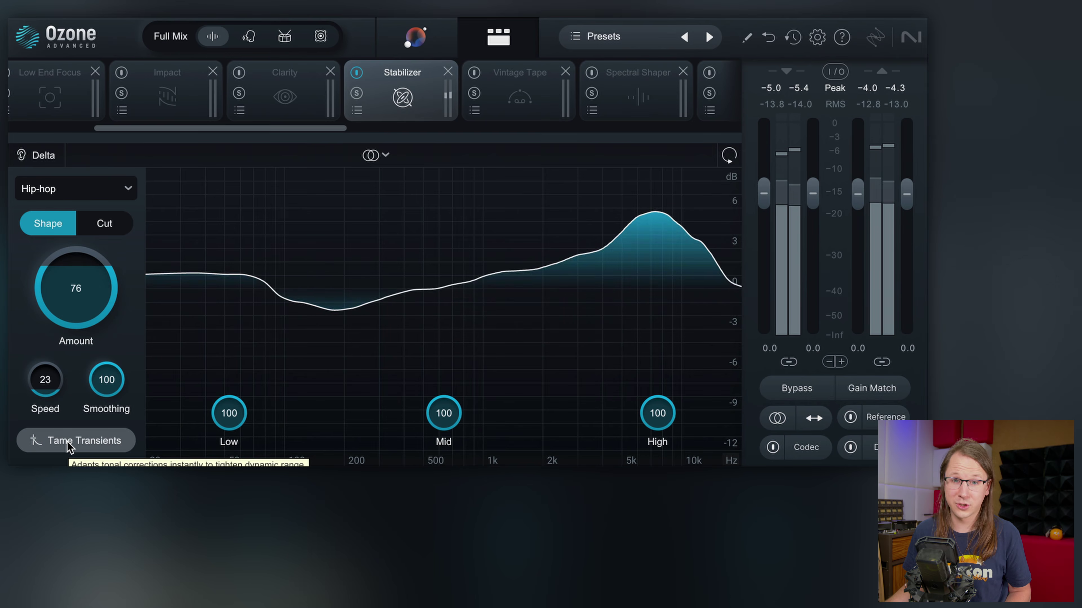
Step: Set Stabilizer's Low, Mid and High band amounts to 0, and raise Mid to 82
left_click_drag(229, 413, 229, 465)
left_click_drag(443, 426, 441, 473)
left_click_drag(657, 413, 657, 460)
left_click_drag(446, 325, 463, 201)
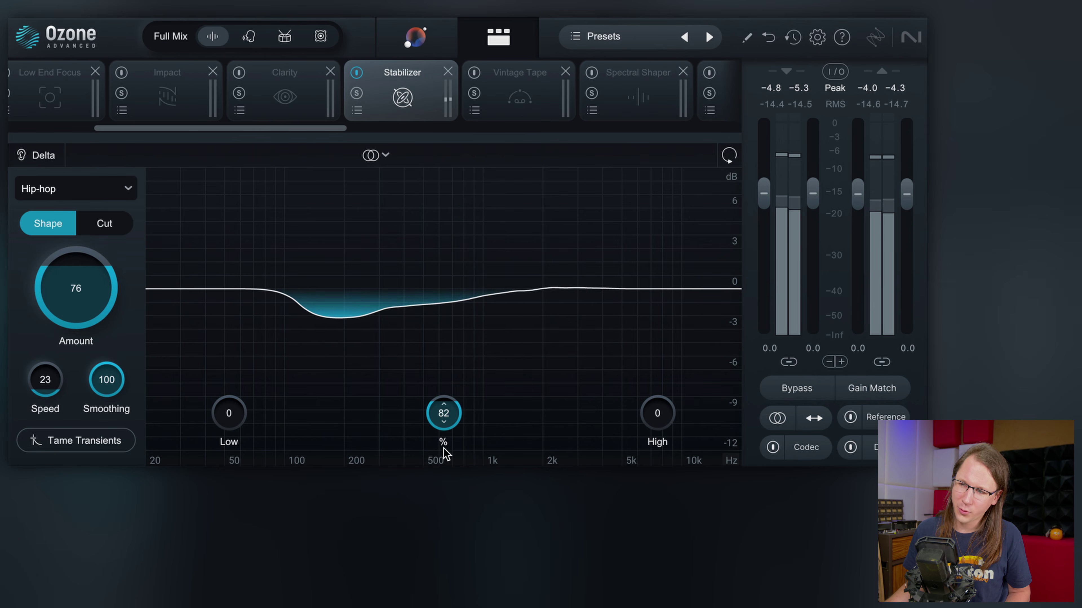
Step: Raise Stabilizer's High band to 50 and Low band to 32, and audition the module in Cut mode
left_click_drag(668, 357, 674, 326)
left_click_drag(239, 432, 251, 355)
left_click(104, 223)
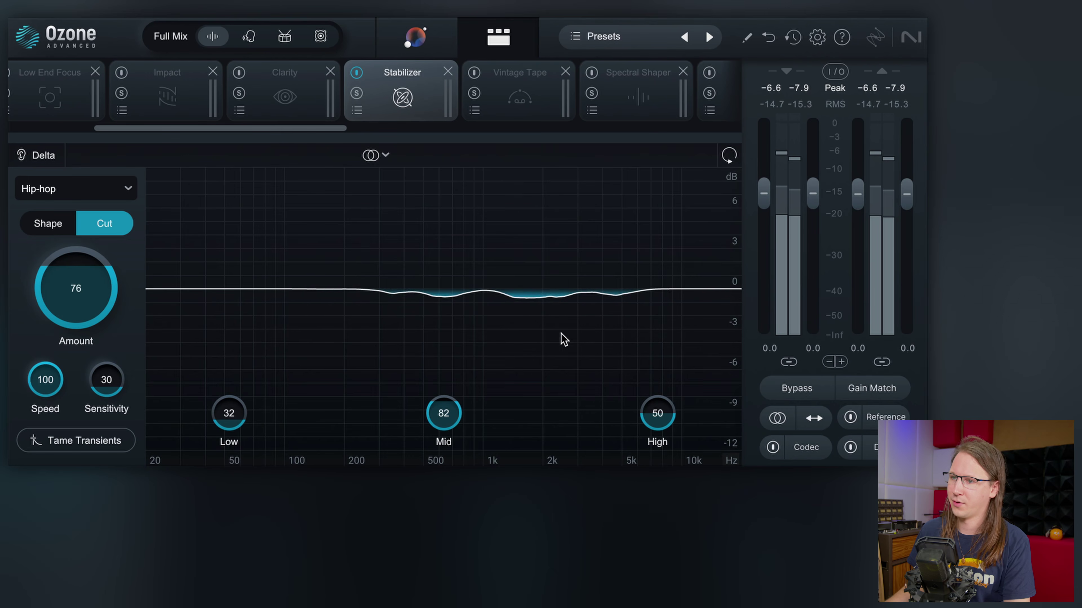
left_click_drag(84, 226, 76, 178)
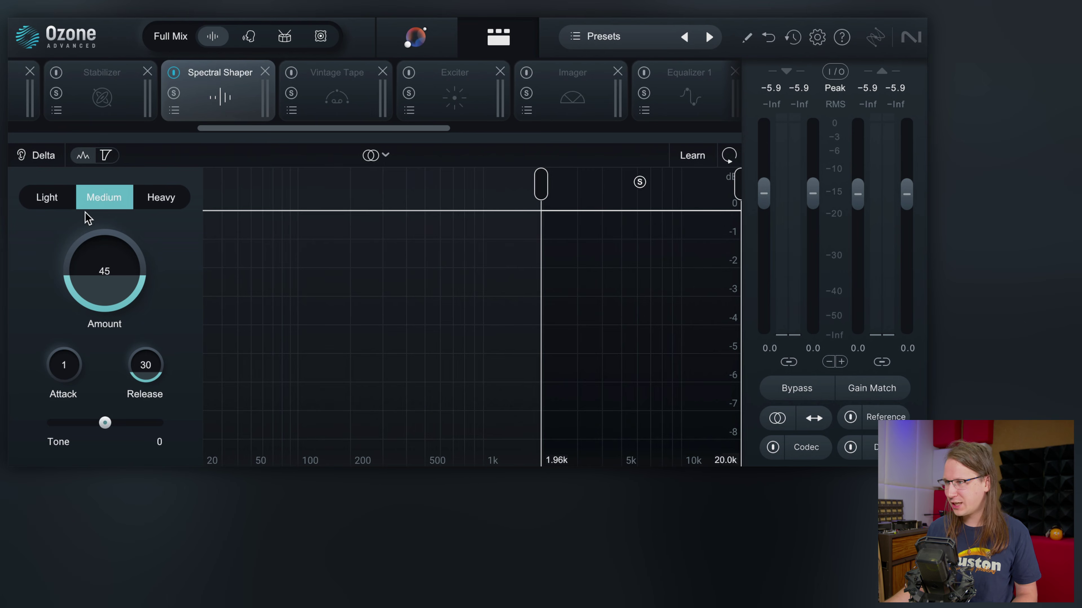
Step: Play the track through Spectral Shaper, set its amount to 72 and its action region to 4.07–16.1 kHz
key("space")
left_click_drag(141, 286, 107, 237)
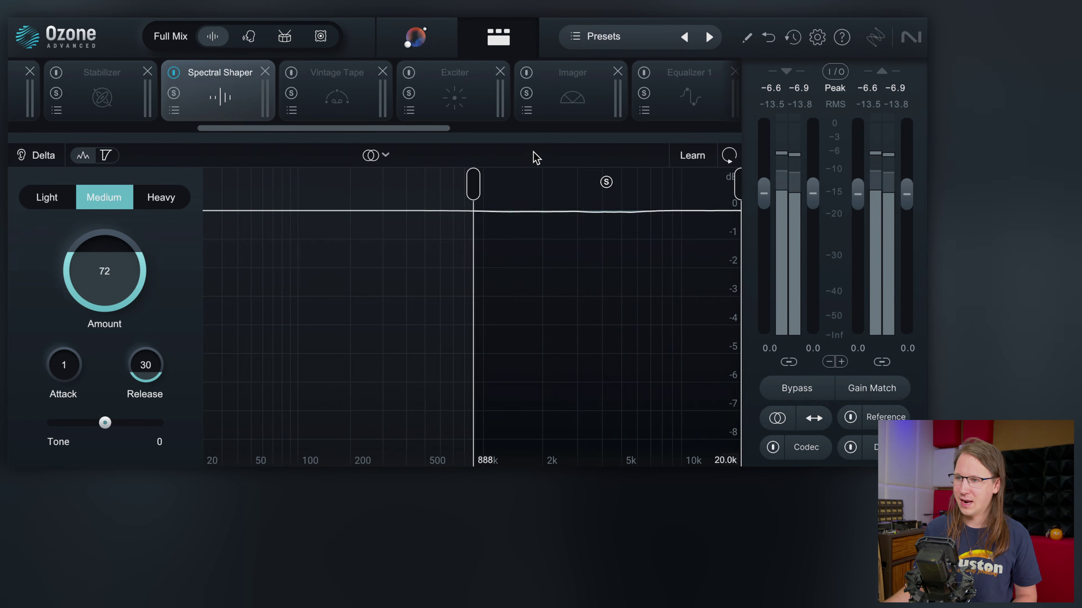
left_click_drag(479, 185, 609, 188)
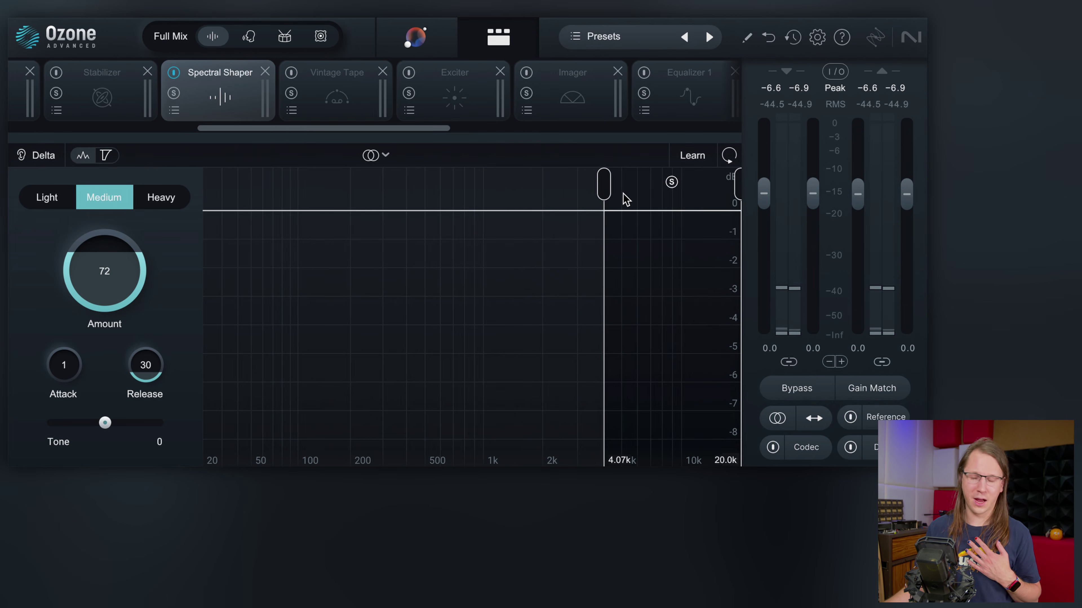
left_click_drag(738, 182, 723, 188)
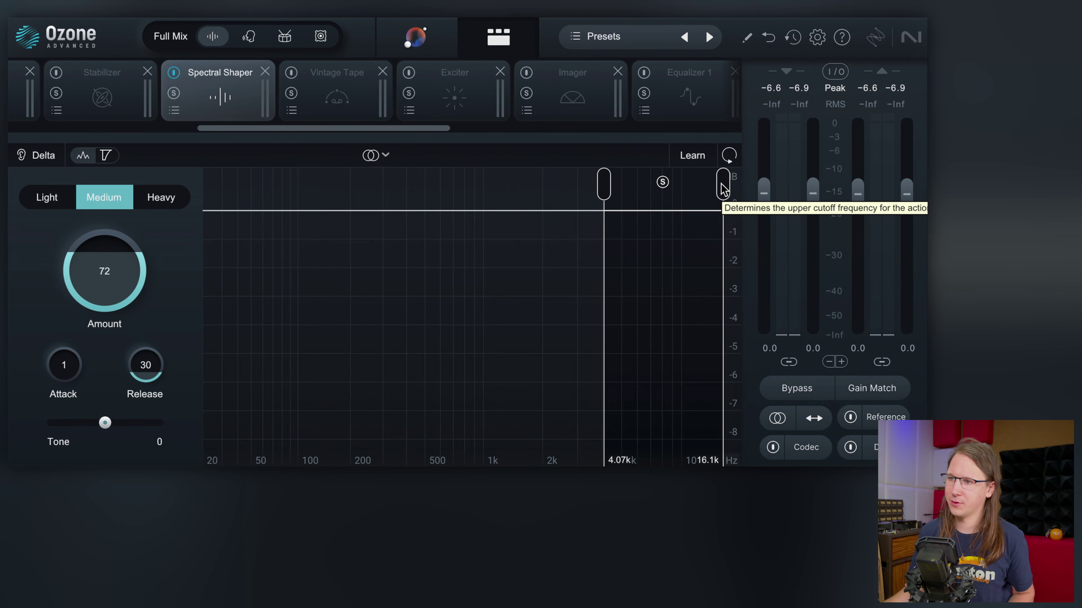
Step: Narrow Spectral Shaper's action region to 5.26–12.7 kHz during playback and set the amount to 70
key("space")
left_click_drag(723, 189, 703, 192)
left_click_drag(606, 198, 626, 194)
left_click(104, 291)
left_click(104, 290)
left_click(104, 290)
mouse_move(106, 289)
left_mouse_down()
mouse_move(108, 298)
mouse_move(107, 278)
left_mouse_up()
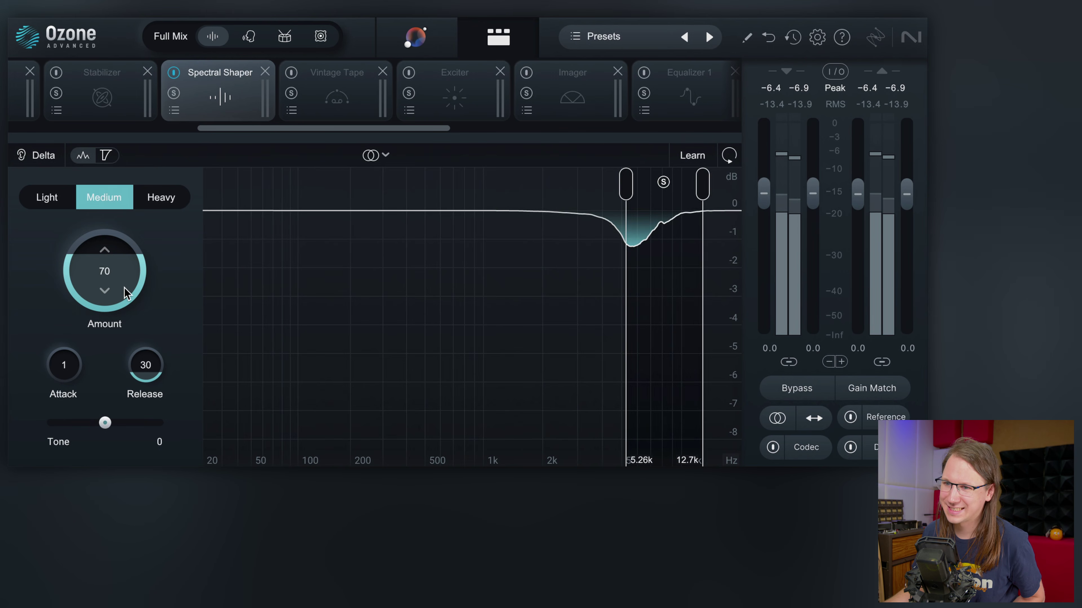
Step: Compare Spectral Shaper's Light, Medium and Heavy modes, and return to Medium
left_click(64, 202)
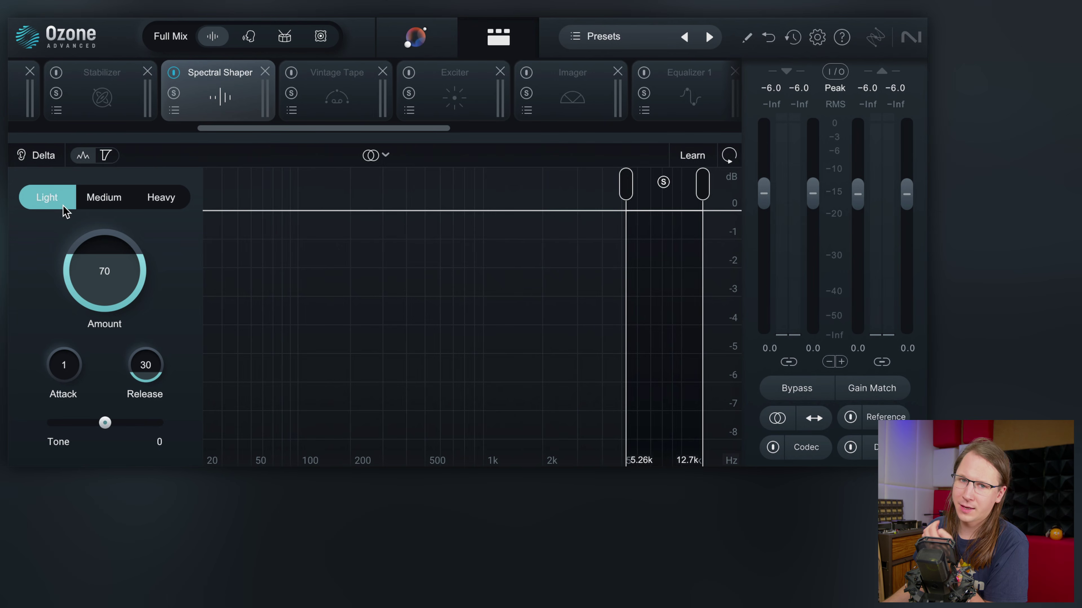
left_click(102, 198)
left_click(157, 198)
left_click(120, 198)
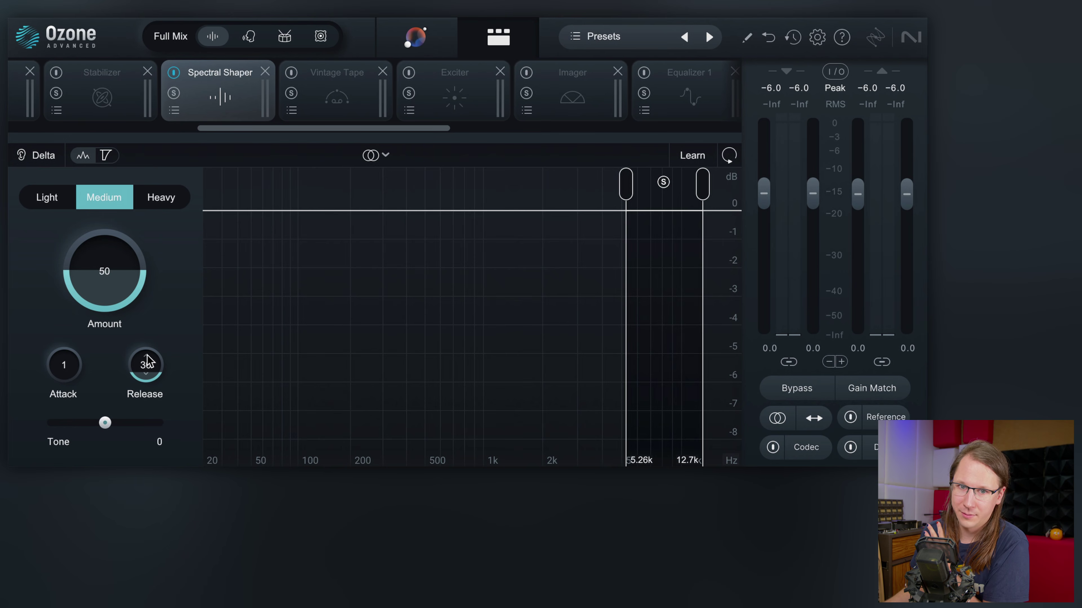
Step: Open the Vintage Tape module, play the track, and raise the input drive to 12.0 dB
left_click(336, 85)
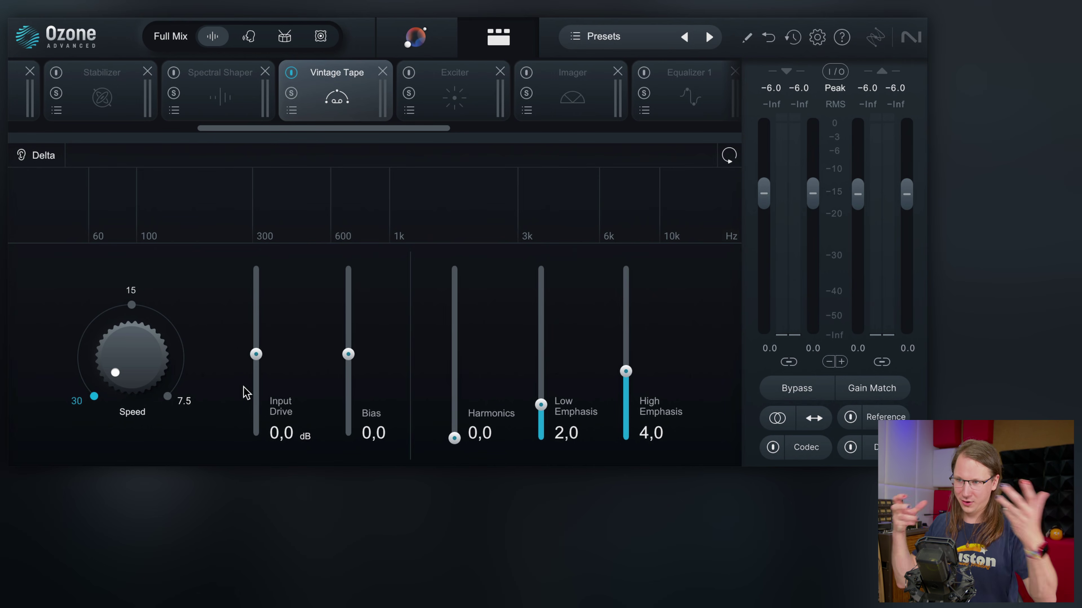
key("space")
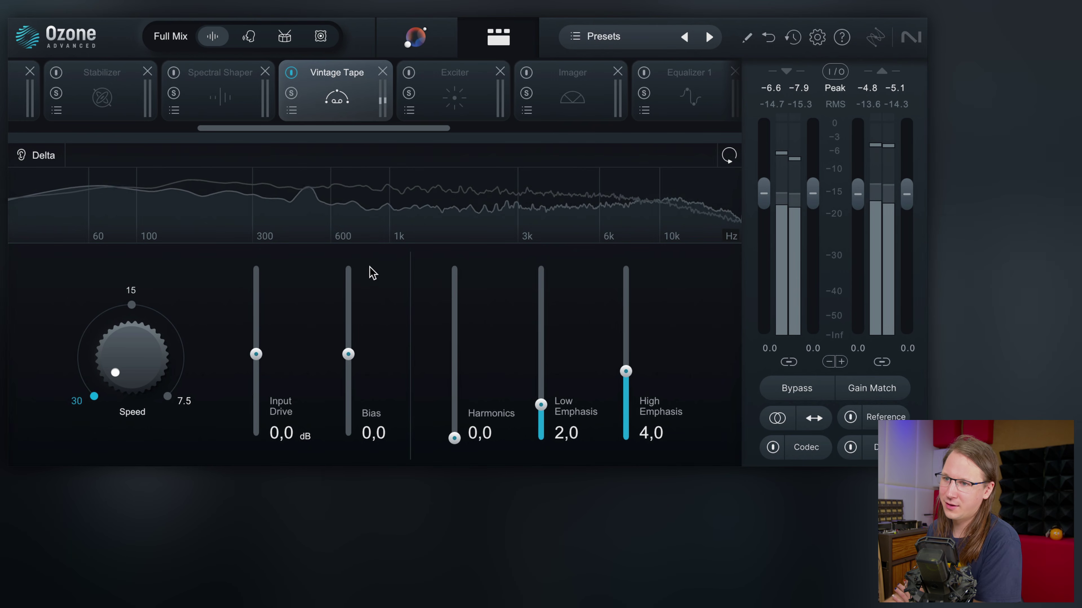
left_click_drag(256, 354, 265, 300)
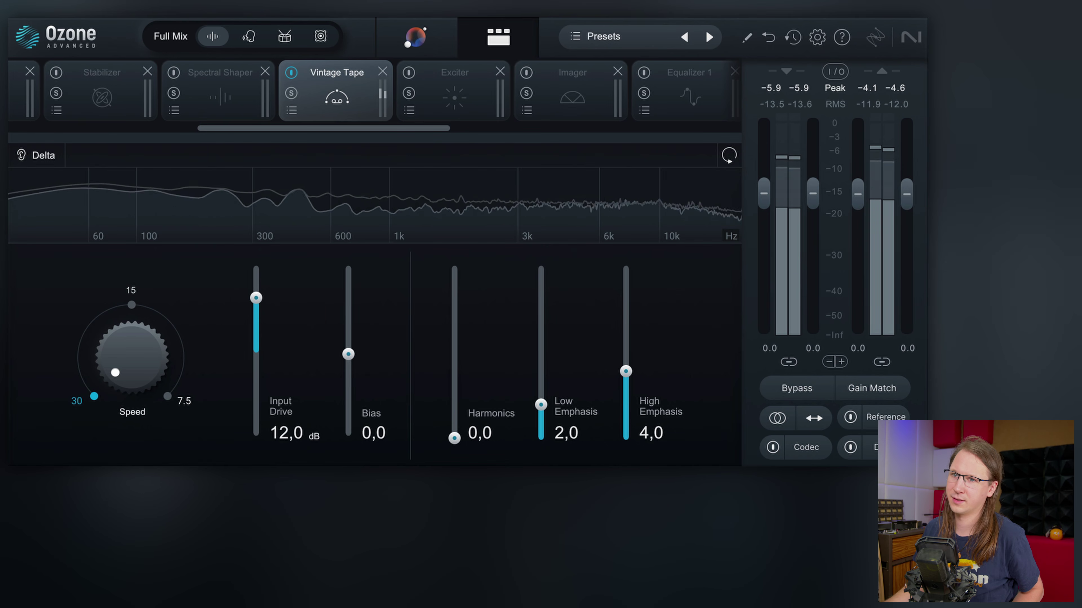
key("space")
Step: Resume playback, set Vintage Tape's input drive to 8.6 dB, and audition the tape speed at 15 and 7.5
key("space")
mouse_move(263, 295)
left_mouse_down()
mouse_move(266, 267)
mouse_move(265, 306)
left_mouse_up()
left_click(146, 301)
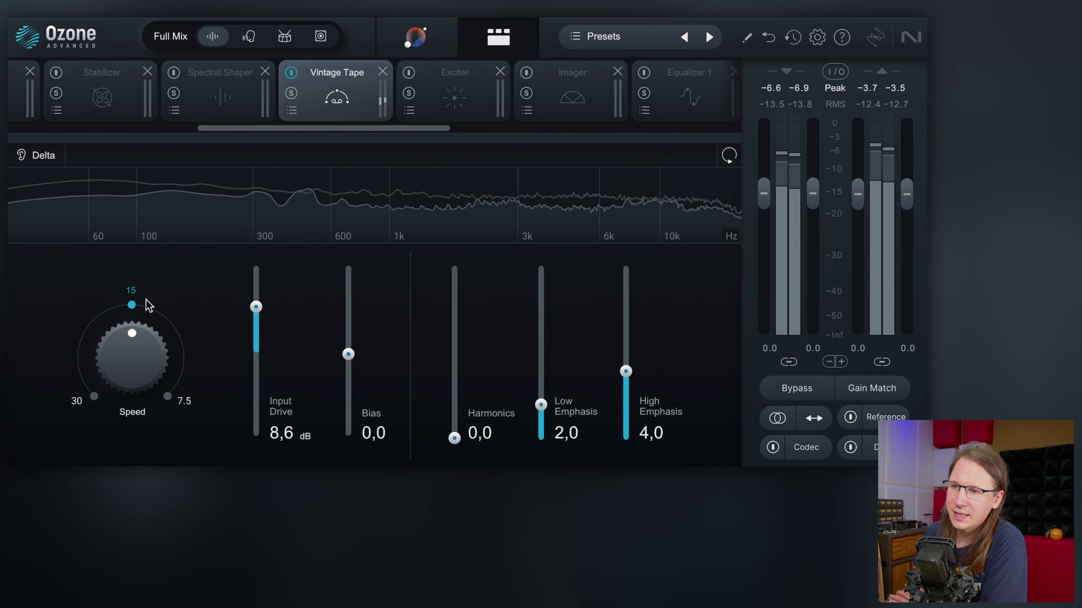
left_click(167, 397)
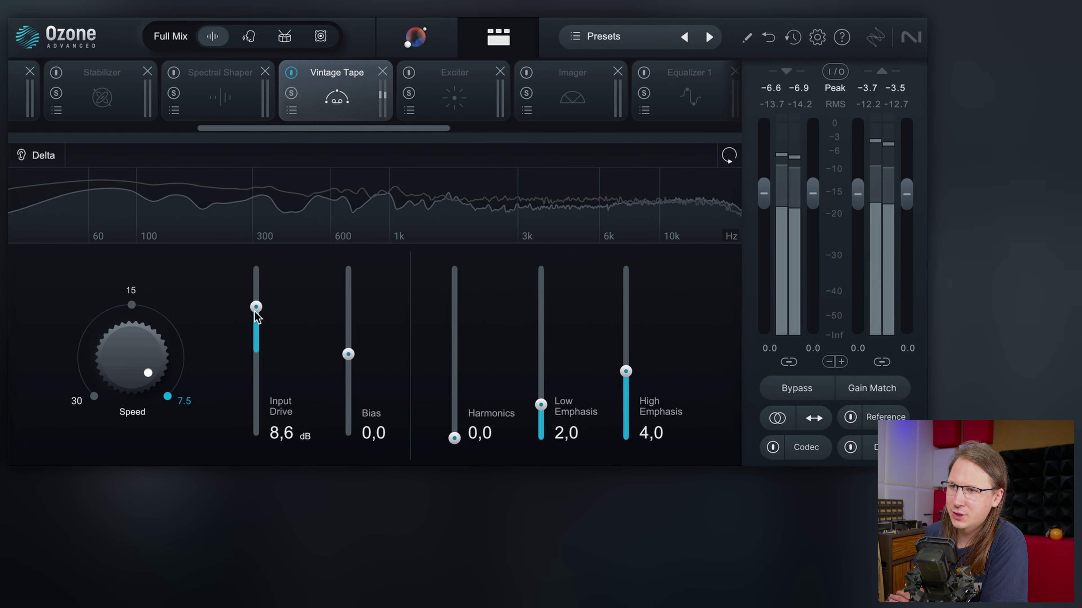
Step: Raise Vintage Tape's input drive to 12.3 dB, change the speed to 30, set the drive to 10.3 dB and stop playback
mouse_move(256, 306)
left_mouse_down()
mouse_move(258, 271)
mouse_move(261, 304)
left_mouse_up()
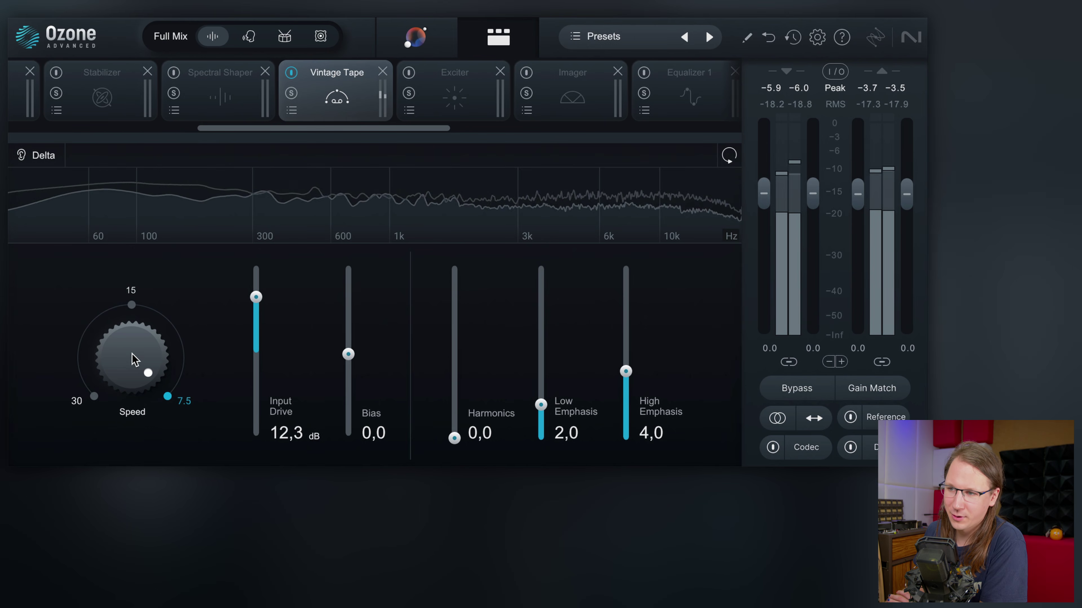
left_click_drag(128, 349, 128, 494)
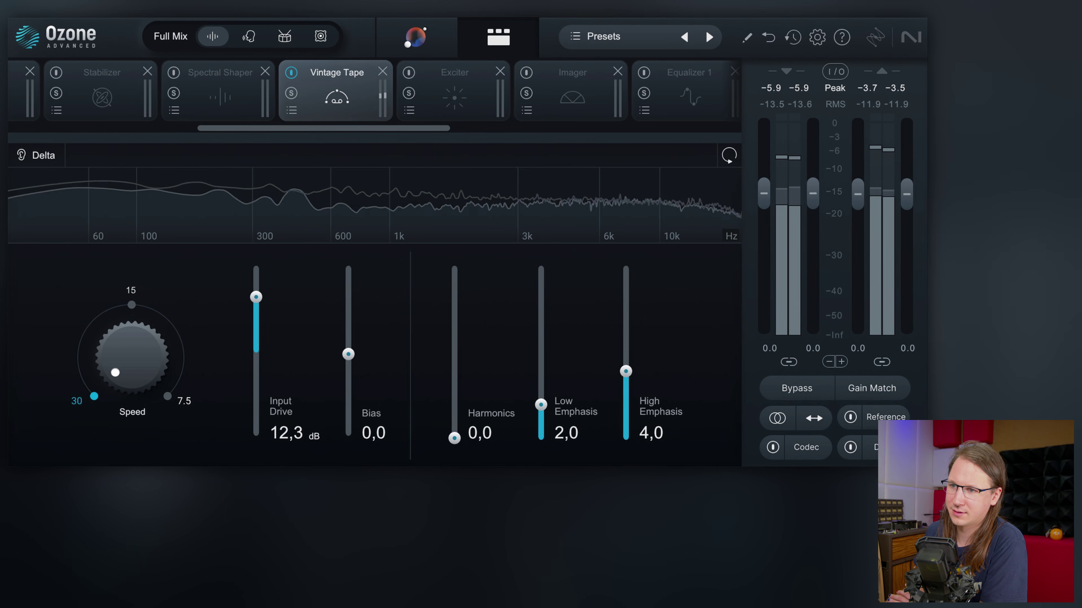
left_click_drag(256, 296, 257, 296)
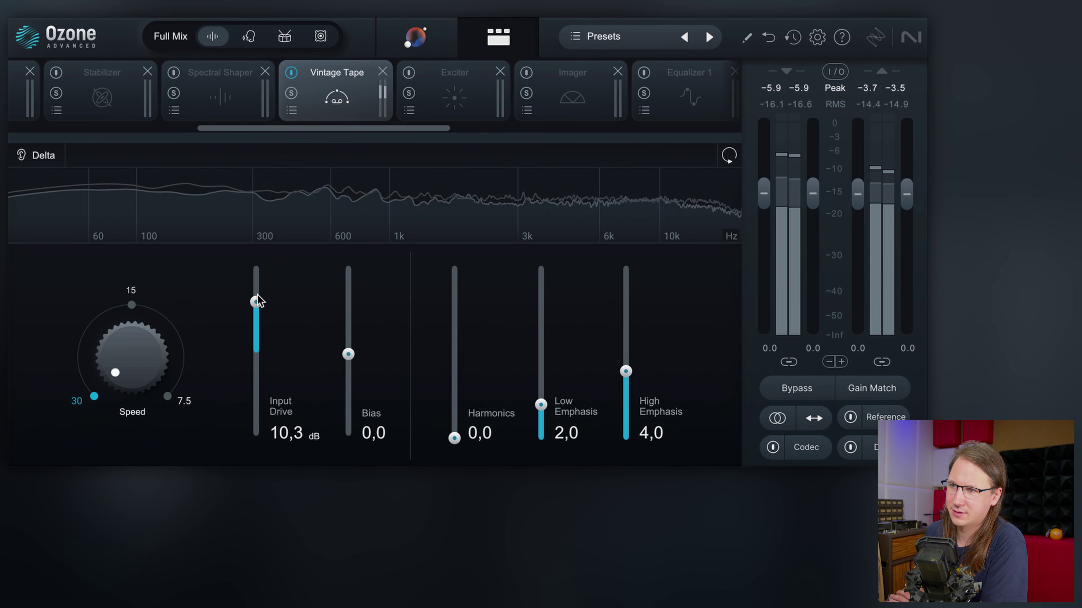
key("space")
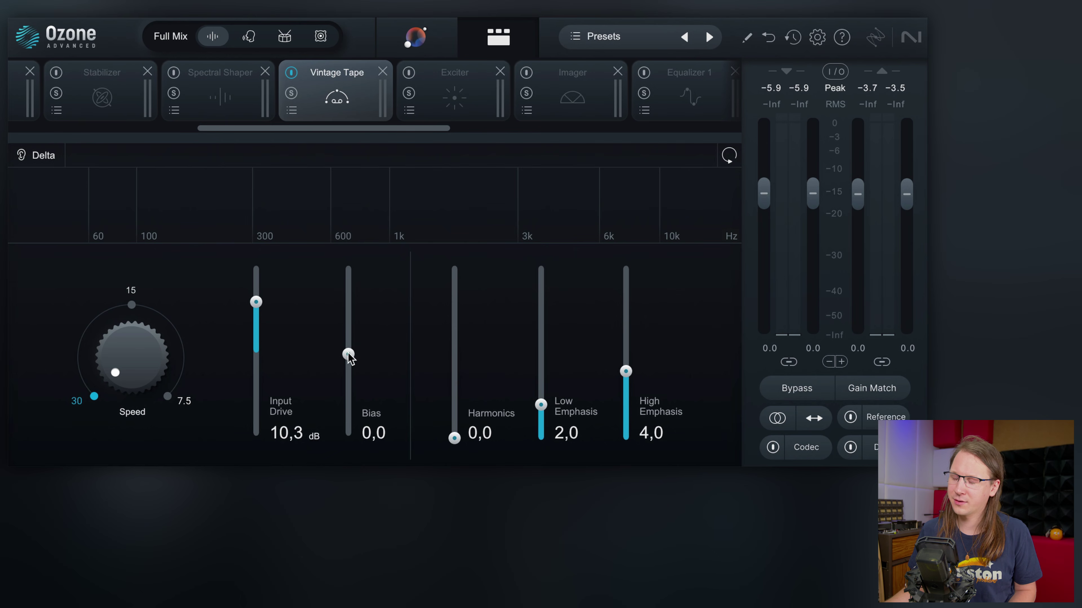
Step: Audition Vintage Tape's bias during playback, sweeping it up to 10.0 and into negative values, and reset it to 0.0
key("space")
left_click_drag(349, 348, 375, 260)
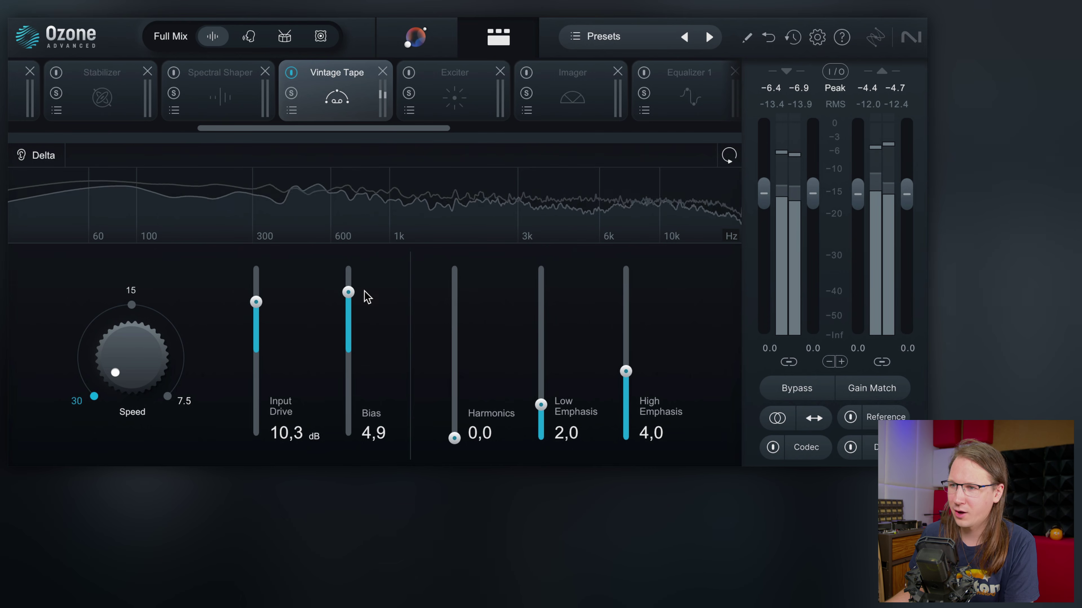
key("space")
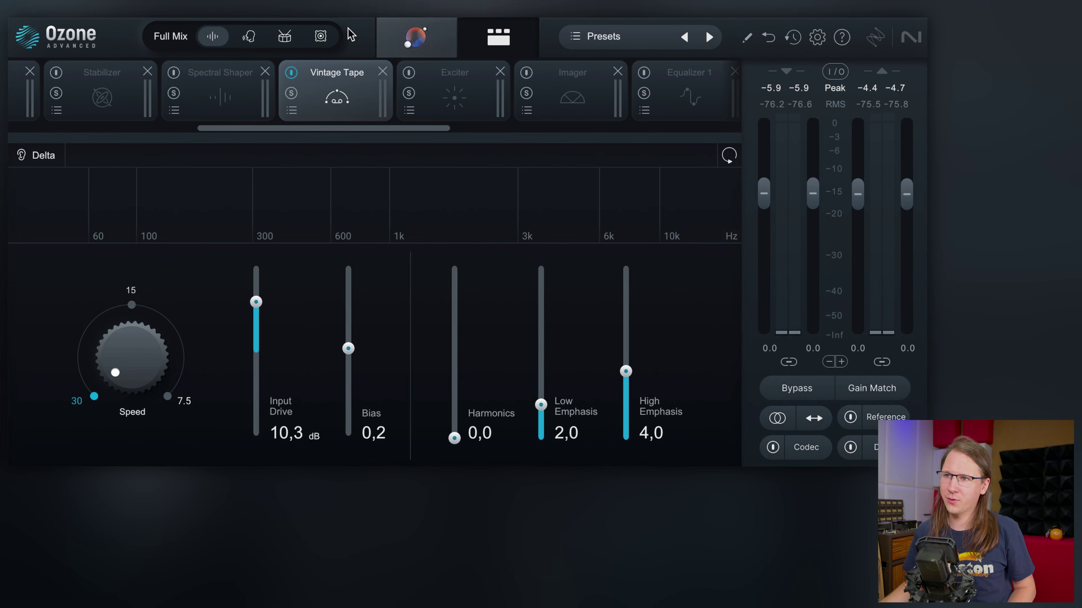
key("space")
left_click_drag(353, 352, 350, 261)
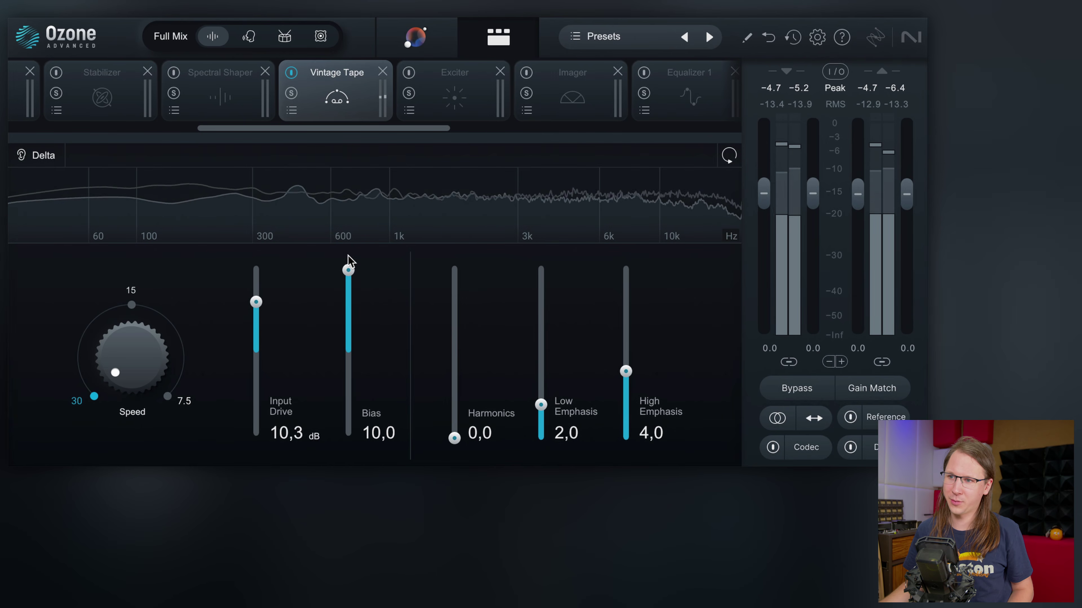
left_click_drag(355, 317, 364, 427)
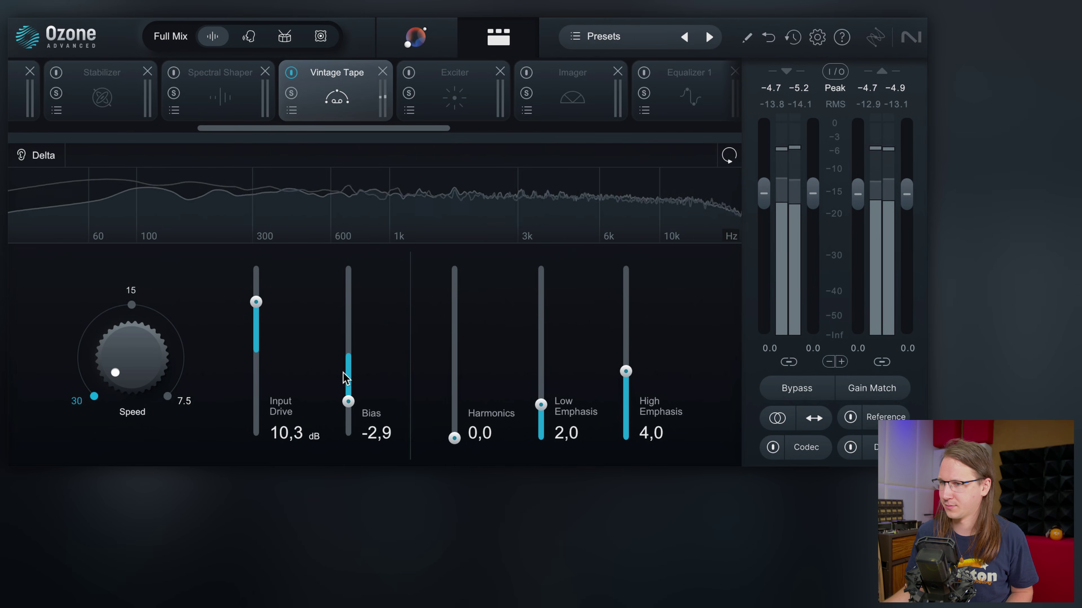
left_click(348, 402, "alt")
Step: Audition Vintage Tape's harmonics at 10.0, raise the input drive to 16.3 dB, set harmonics to 4.8 and stop playback
left_click_drag(453, 438, 505, 279)
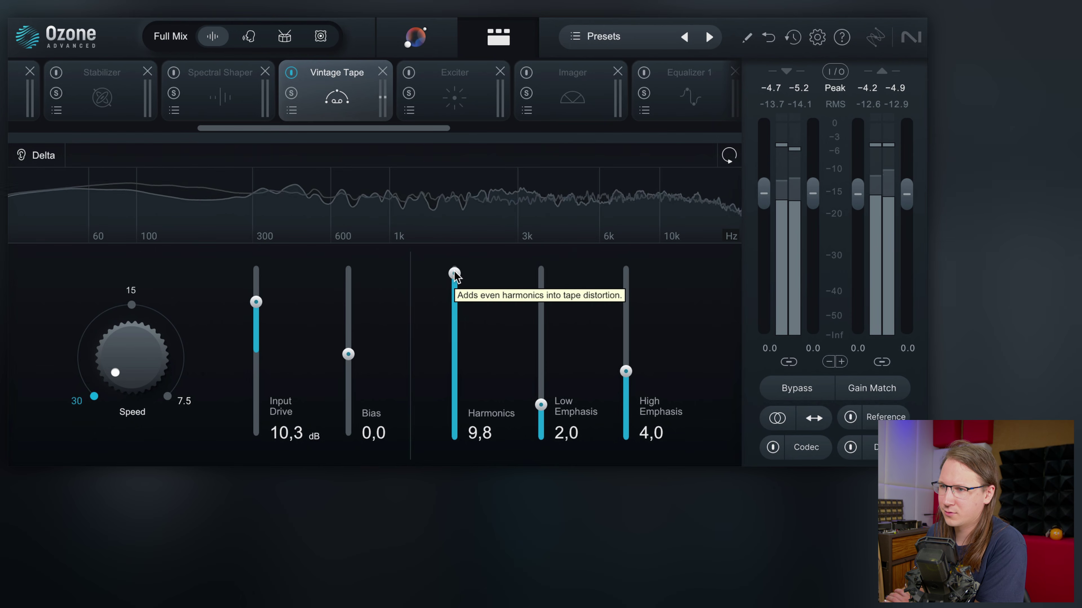
left_click_drag(454, 274, 435, 161)
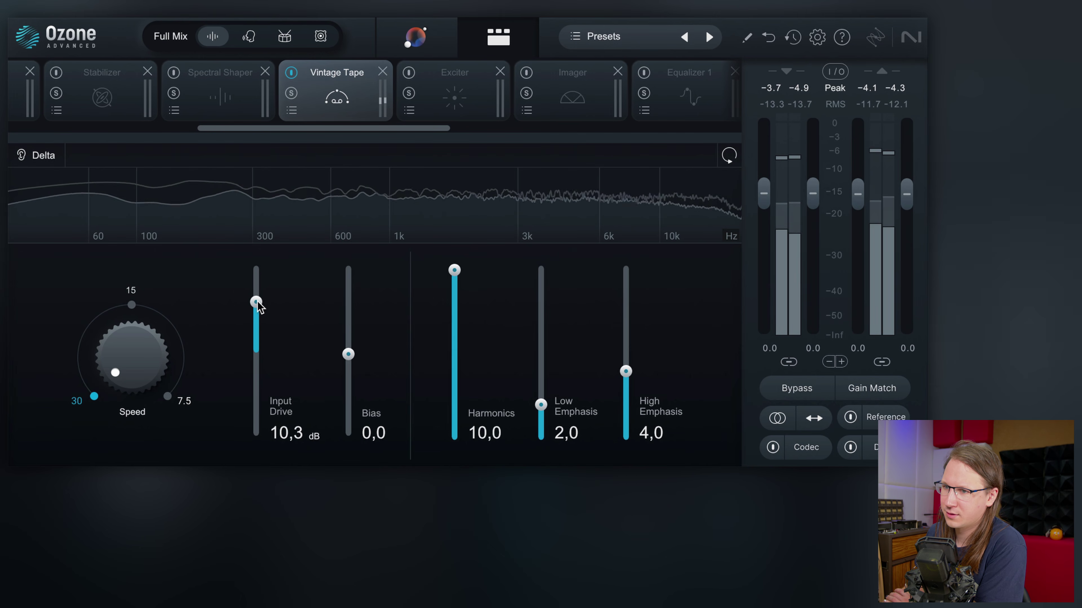
left_click_drag(258, 303, 256, 290)
left_click_drag(454, 277, 454, 358)
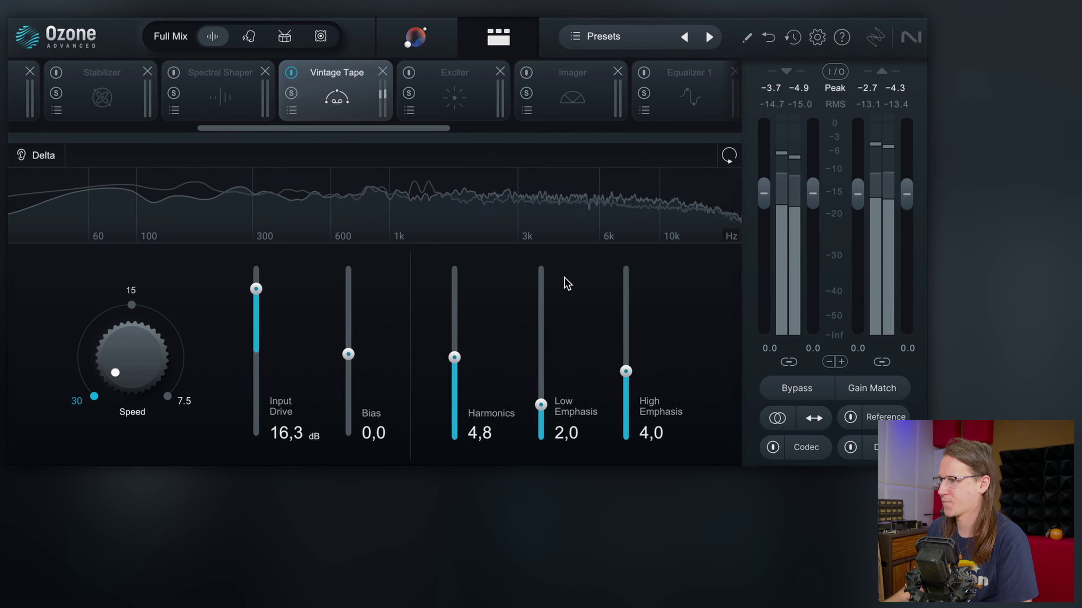
key("space")
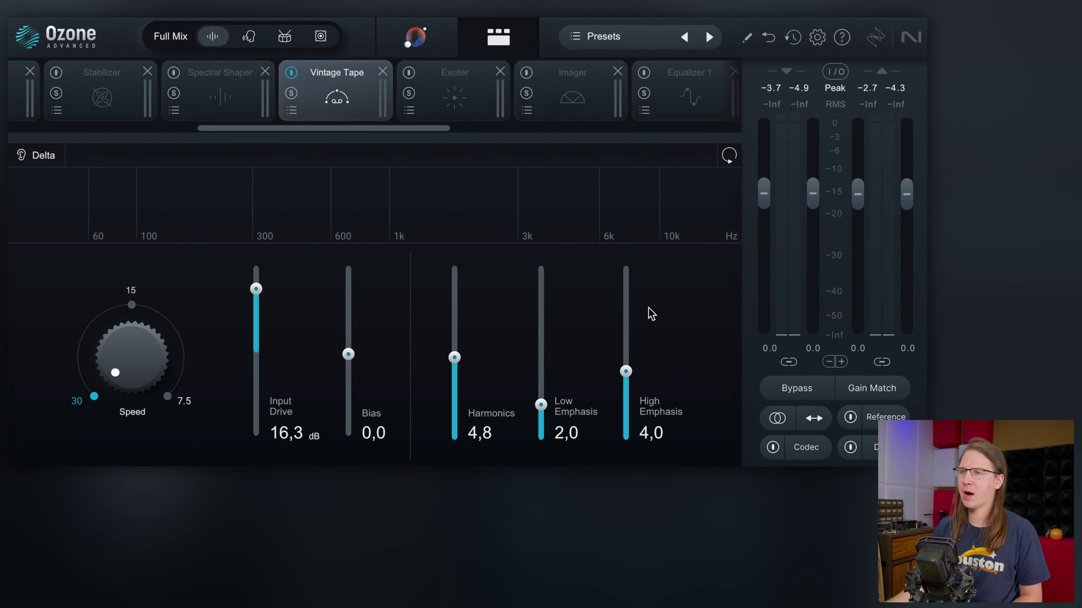
Step: Resume playback, audition Low Emphasis at 4.7 and 1.5 and High Emphasis at 10.0, and lower High Emphasis to 0.0
key("space")
left_click_drag(540, 405, 545, 360)
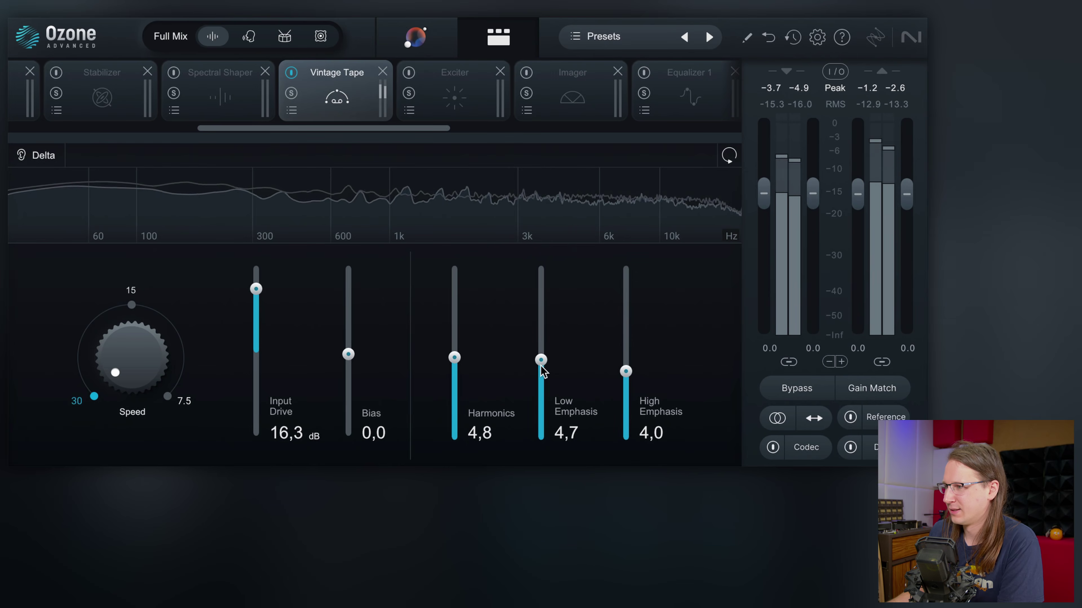
mouse_move(540, 365)
left_mouse_down()
mouse_move(541, 325)
mouse_move(541, 365)
left_mouse_up()
left_click_drag(626, 373, 626, 300)
left_click_drag(540, 365, 541, 412)
left_click_drag(624, 294, 623, 223)
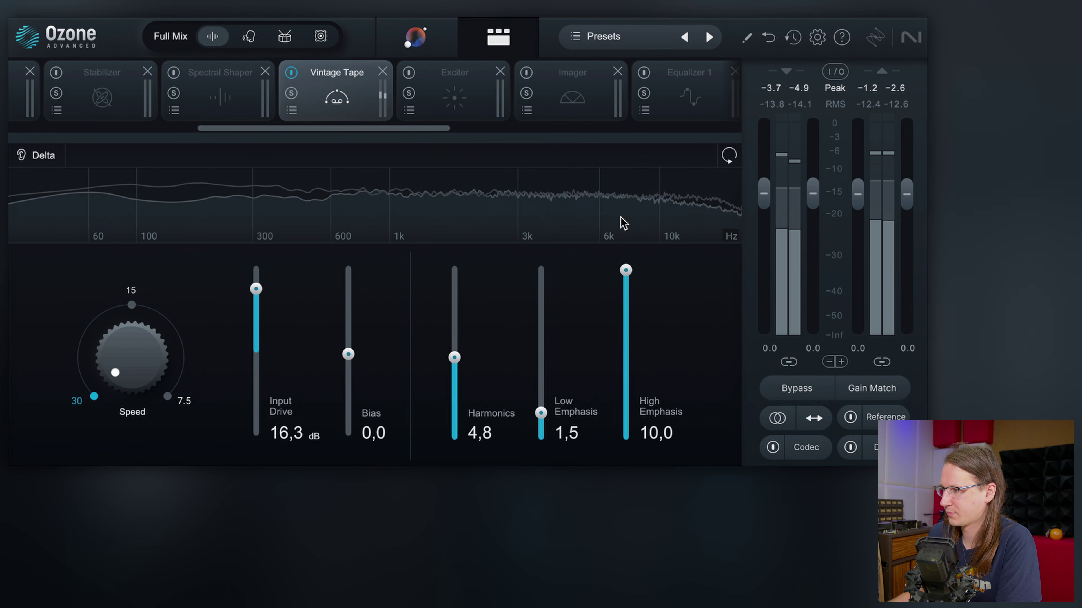
left_click_drag(622, 223, 625, 438)
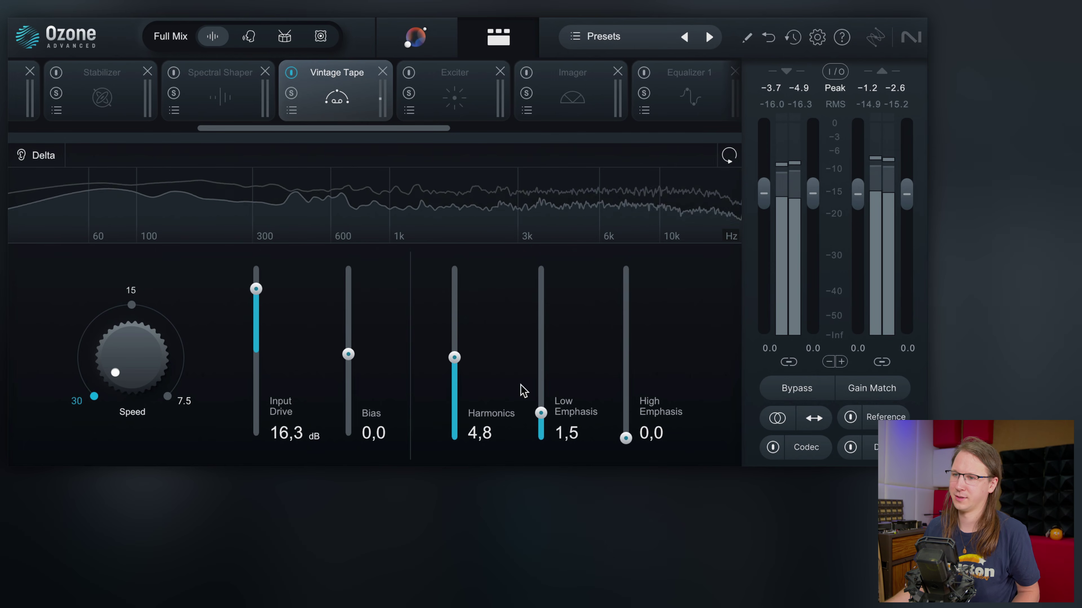
left_click_drag(540, 431, 541, 438)
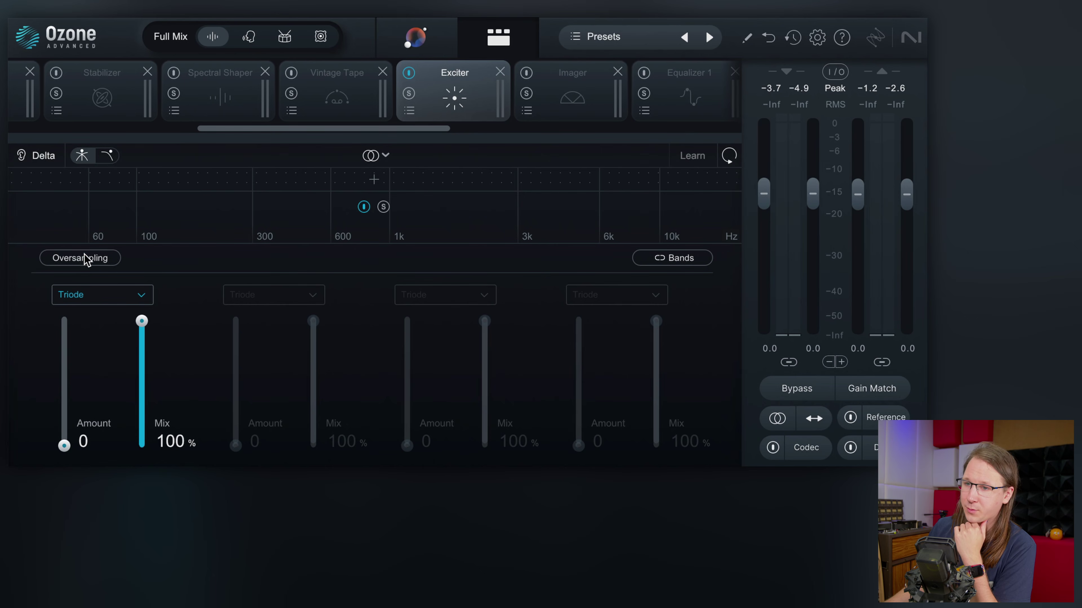
Step: Enable oversampling in the Exciter, play the track and raise the Triode amount to 10.8
left_click(52, 259)
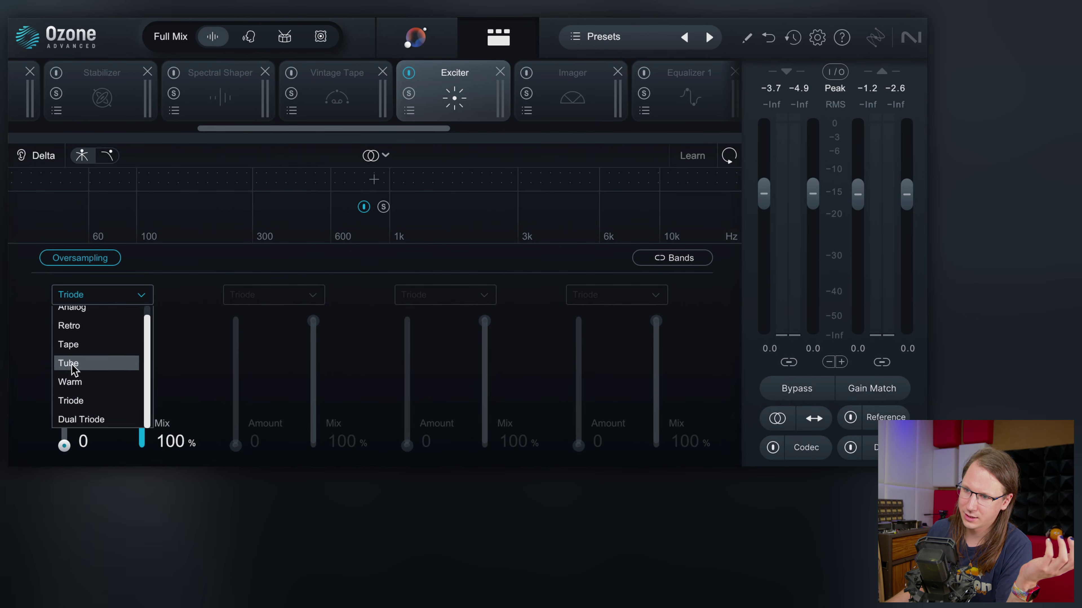
left_click(178, 330)
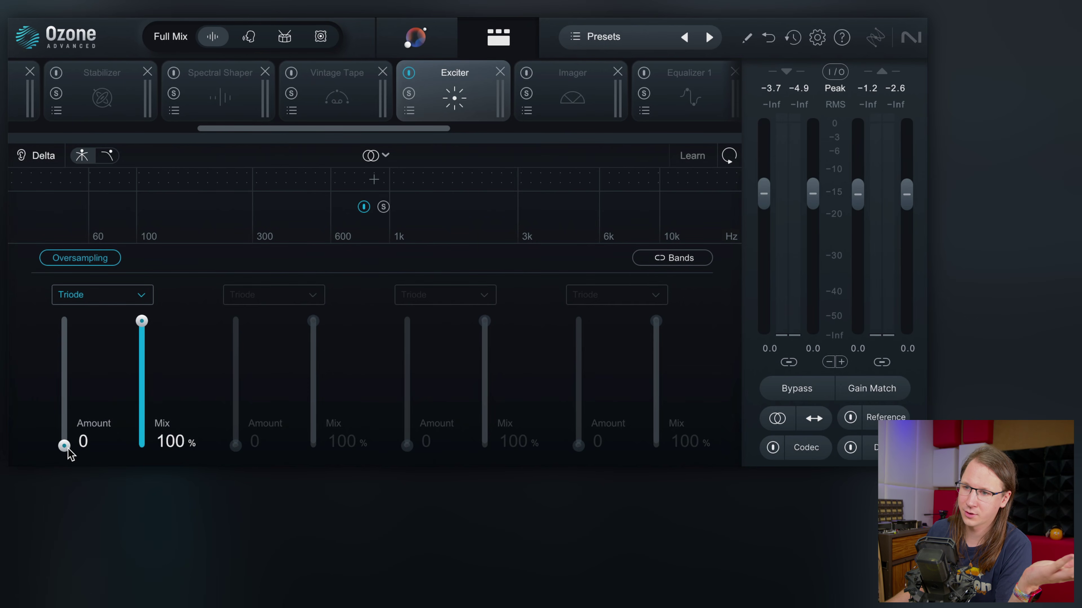
key("space")
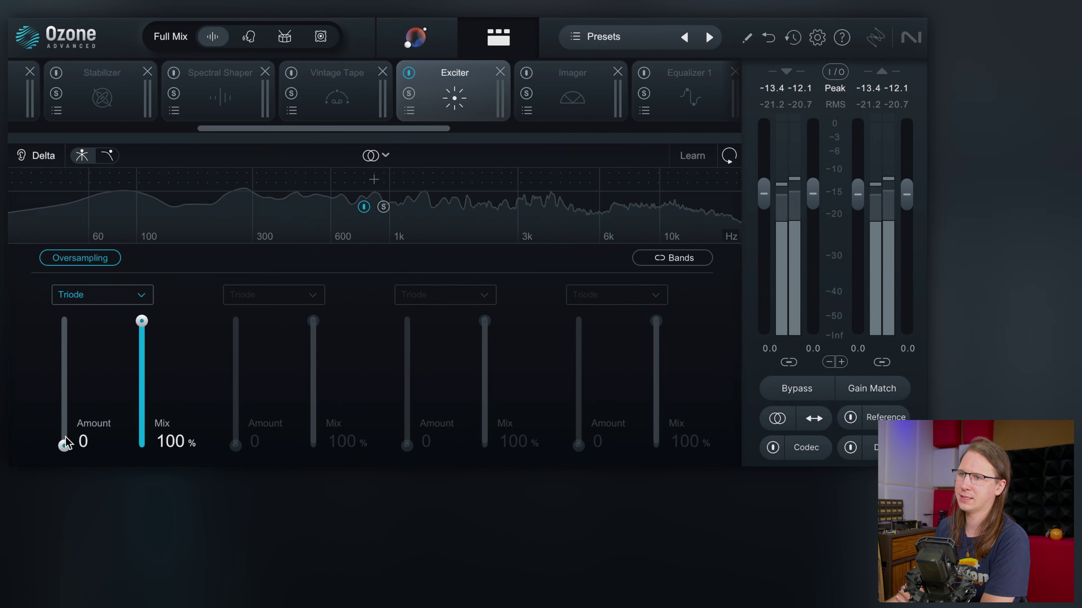
left_click_drag(69, 443, 85, 361)
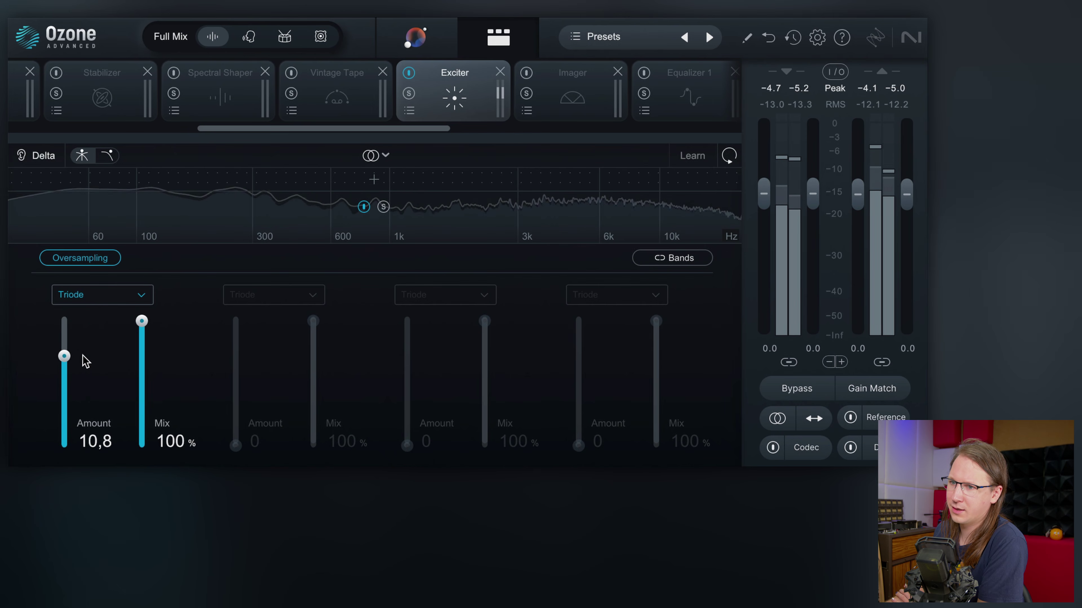
Step: Audition the Exciter's Analog and Retro modes and lower the amount to 9.1
left_click(141, 298)
left_click(95, 326)
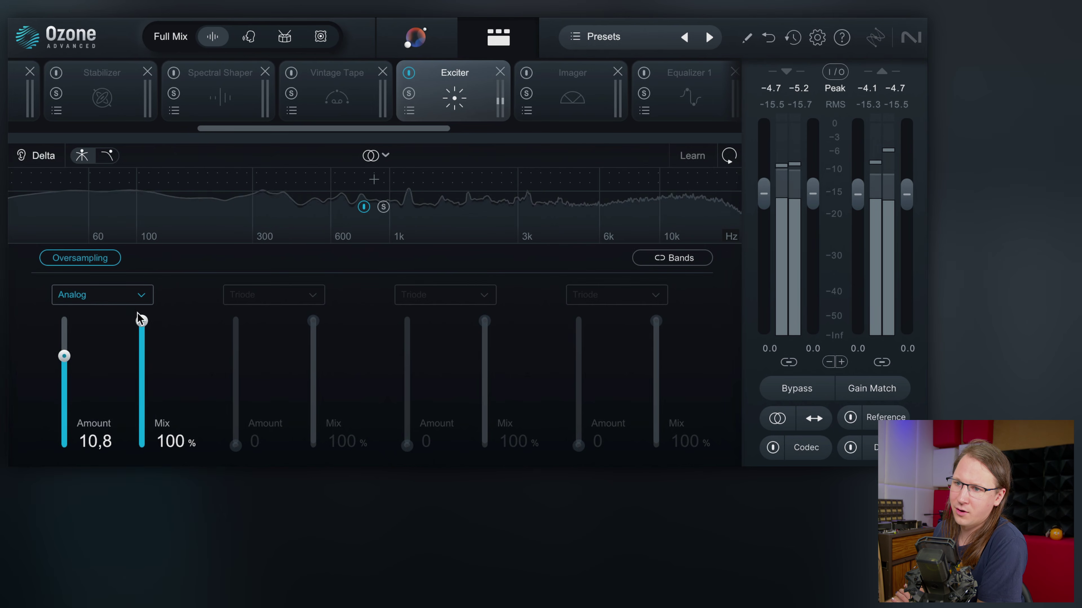
left_click(140, 299)
left_click(106, 334)
left_click_drag(64, 356, 66, 375)
Step: Compare the Exciter's Tape, Tube, Warm and Dual Triode modes during playback
left_click(137, 295)
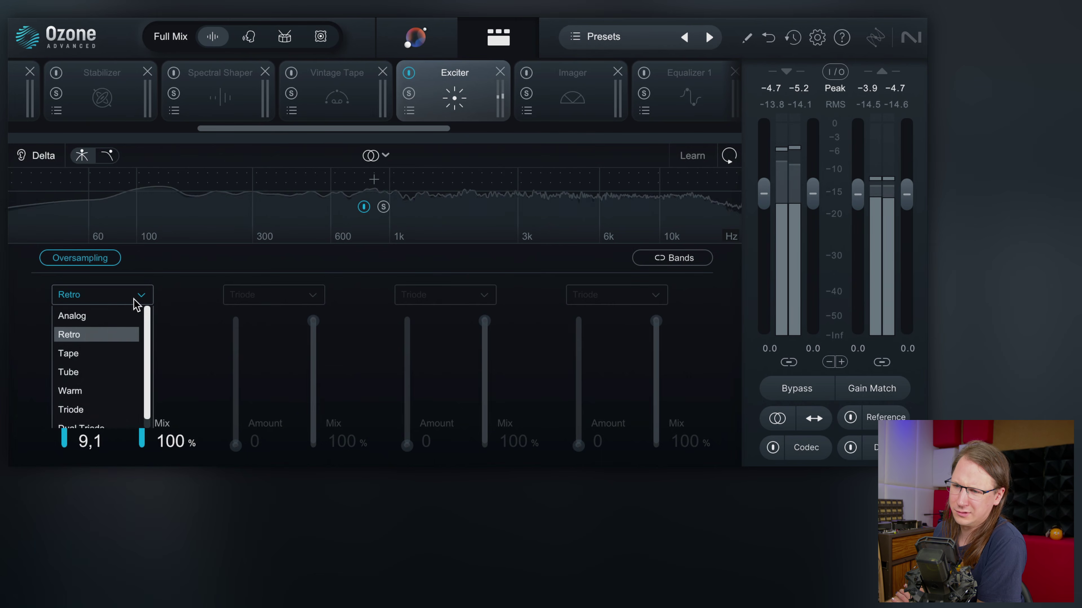
left_click(97, 354)
left_click(115, 296)
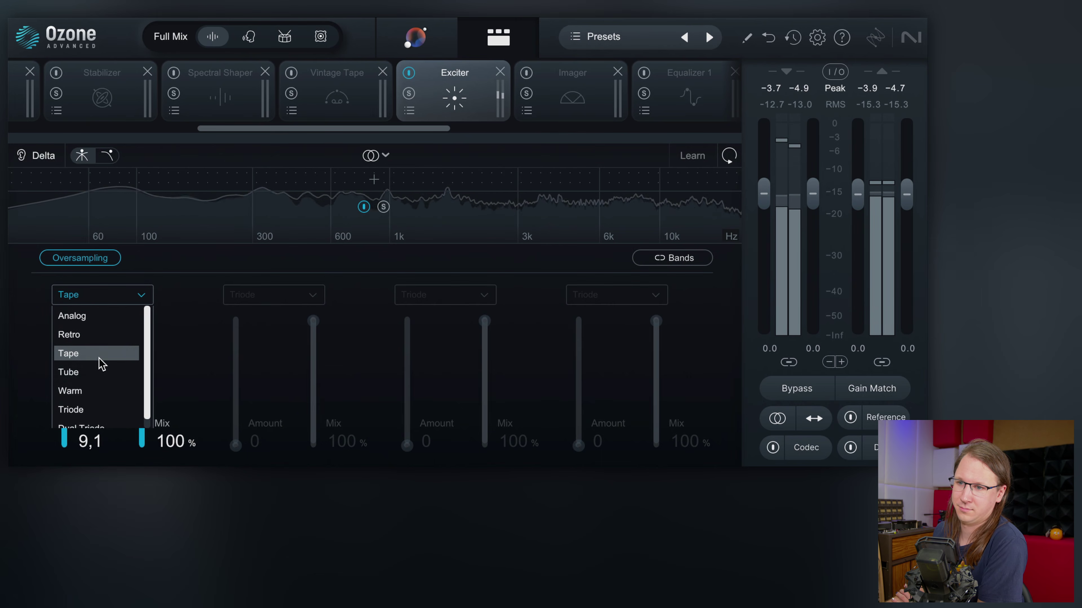
left_click(96, 373)
left_click(116, 300)
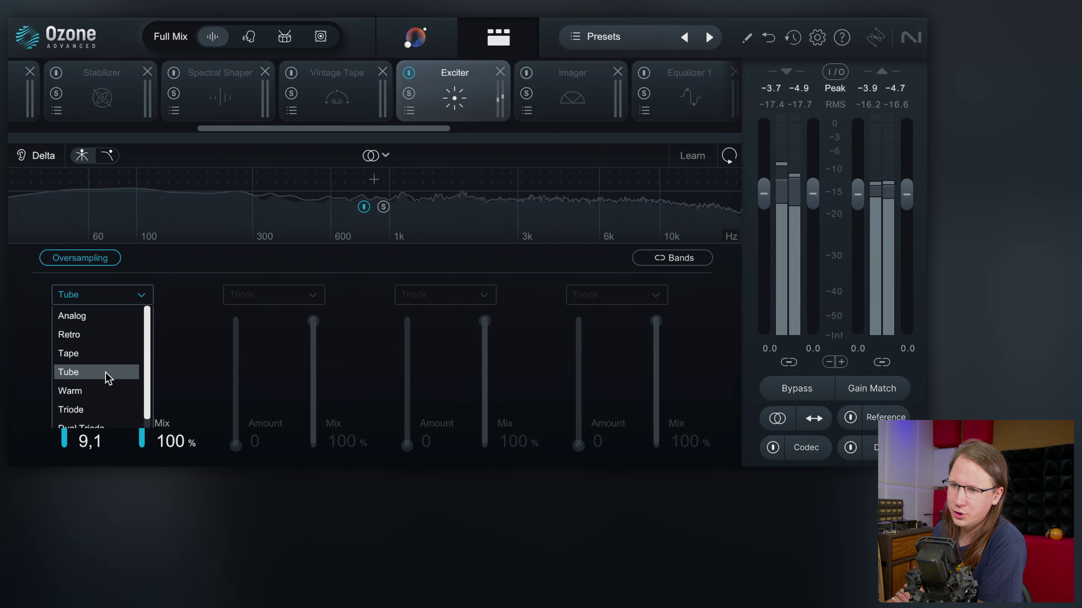
left_click(104, 390)
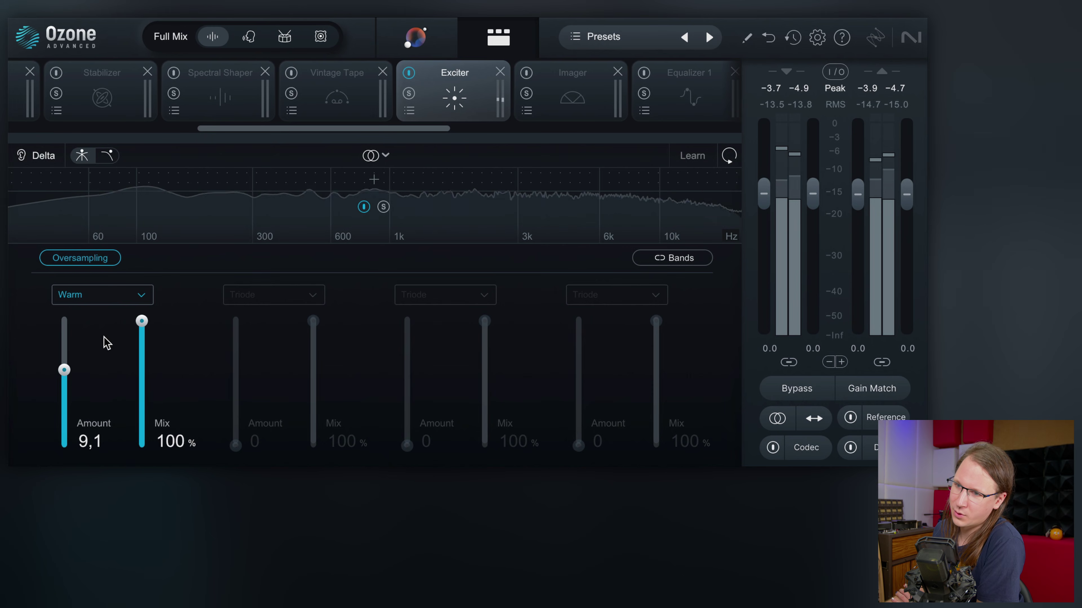
left_click(115, 300)
scroll(101, 406, "down", 1)
left_click(102, 420)
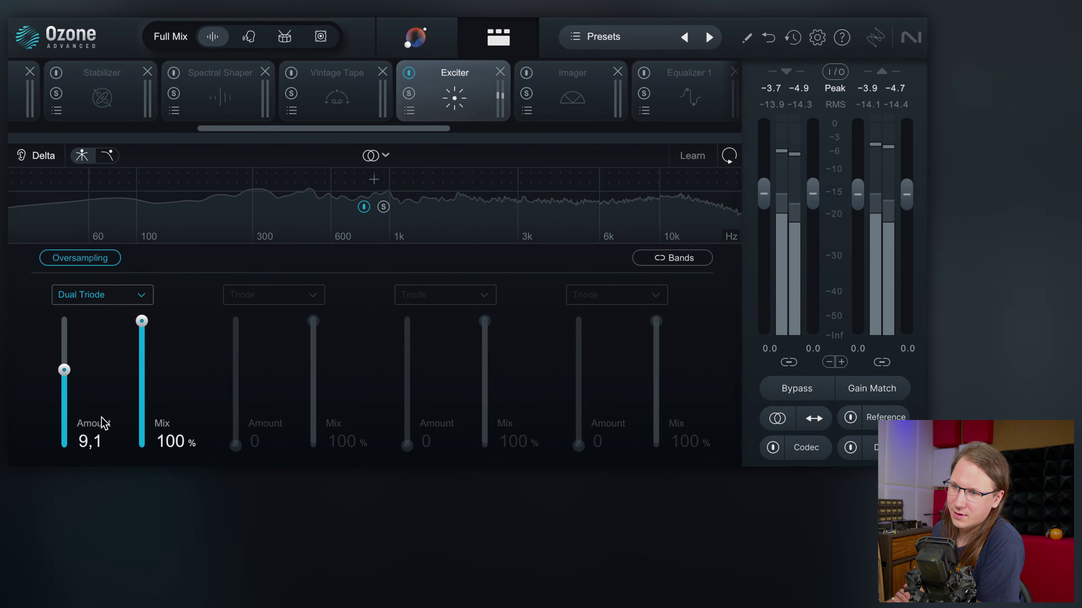
Step: Audition Dual Triode at an amount of 4.5, and switch the Exciter to Analog with an amount of 1.3
left_click_drag(65, 385, 65, 408)
left_click(129, 295)
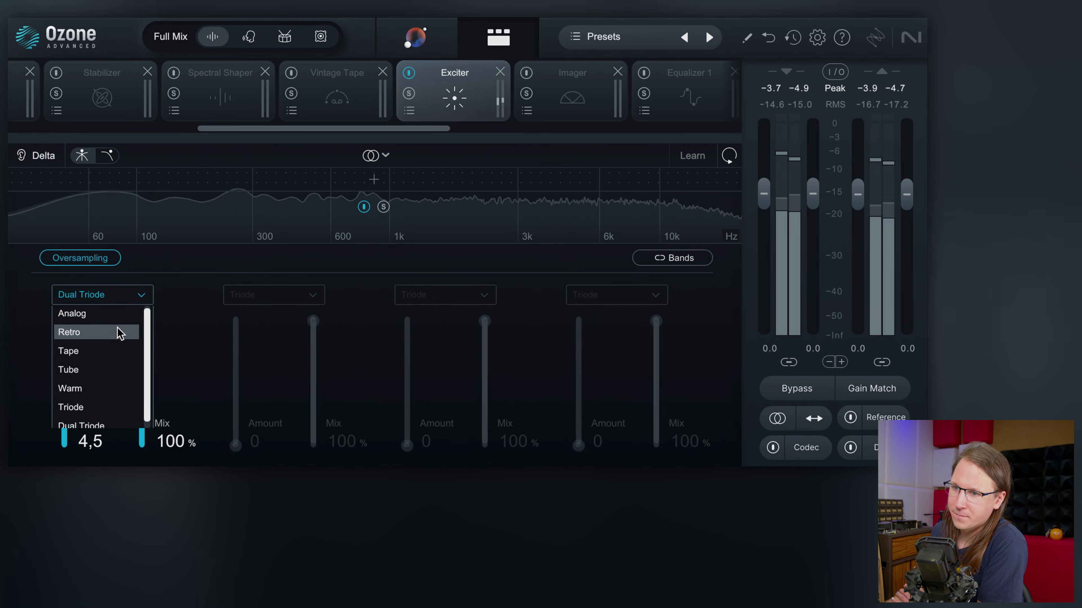
left_click(105, 340)
left_click_drag(65, 408, 87, 413)
scroll(102, 295, "up", 1)
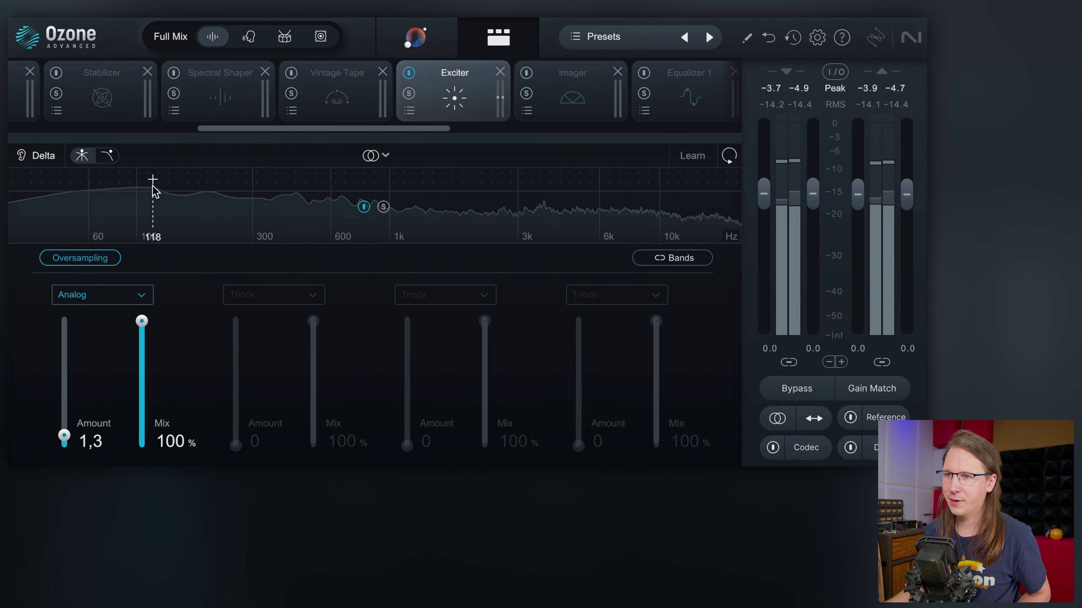
Step: Split the Exciter into four bands with crossovers slightly above 100 Hz, at 778 Hz and slightly below 6 kHz
left_click(165, 179)
left_click(360, 181)
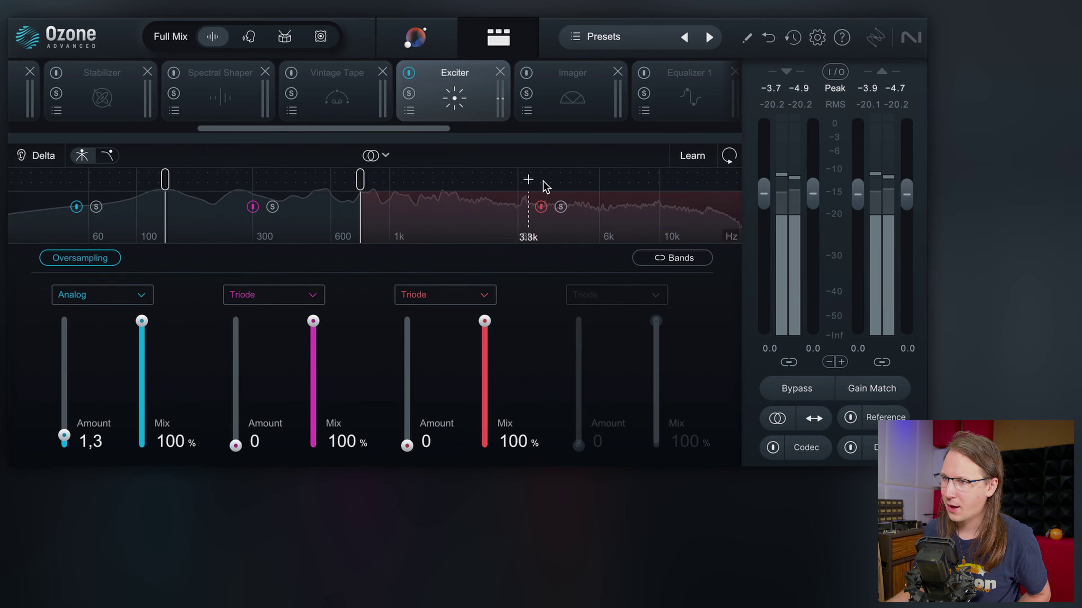
left_click(584, 180)
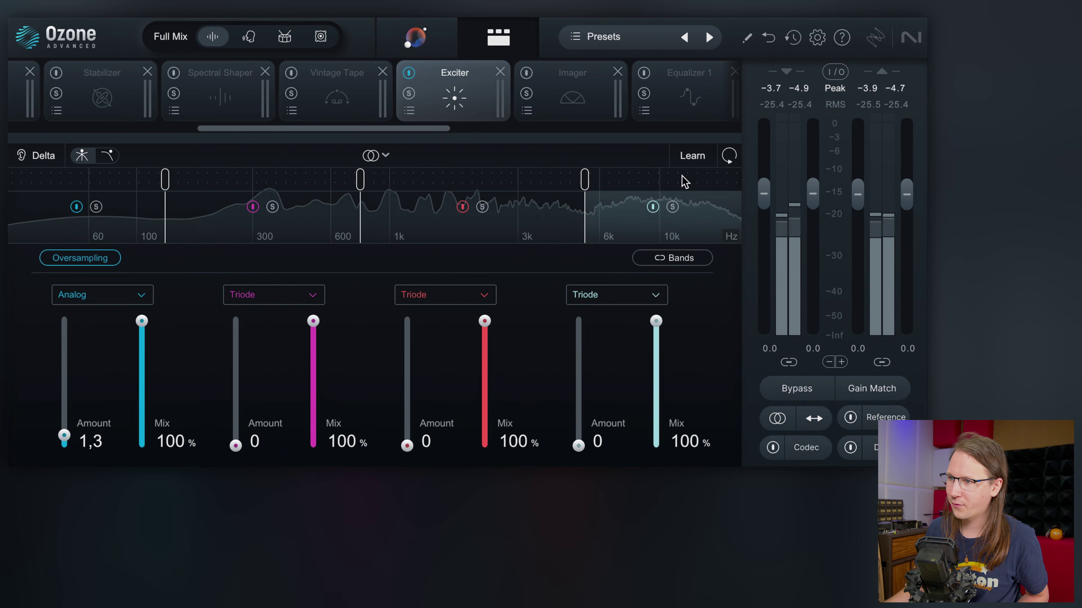
Step: Set the Exciter amounts to 9.3 in the fourth band, 6.6 in the third and 4.3 in the second, nudging the highest crossover upward
left_click_drag(575, 446, 588, 353)
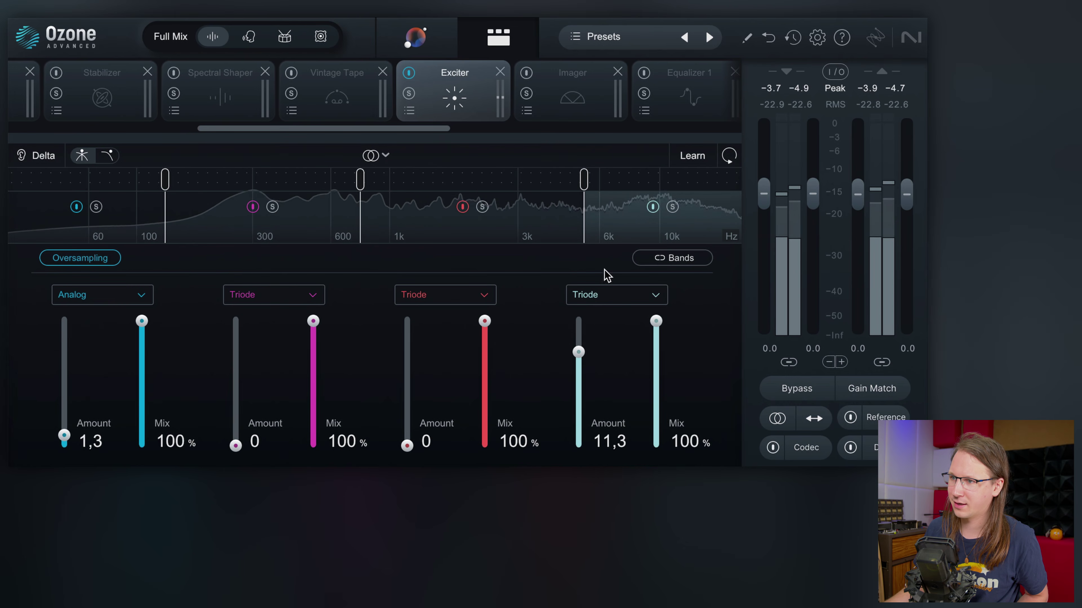
left_click_drag(590, 176, 591, 178)
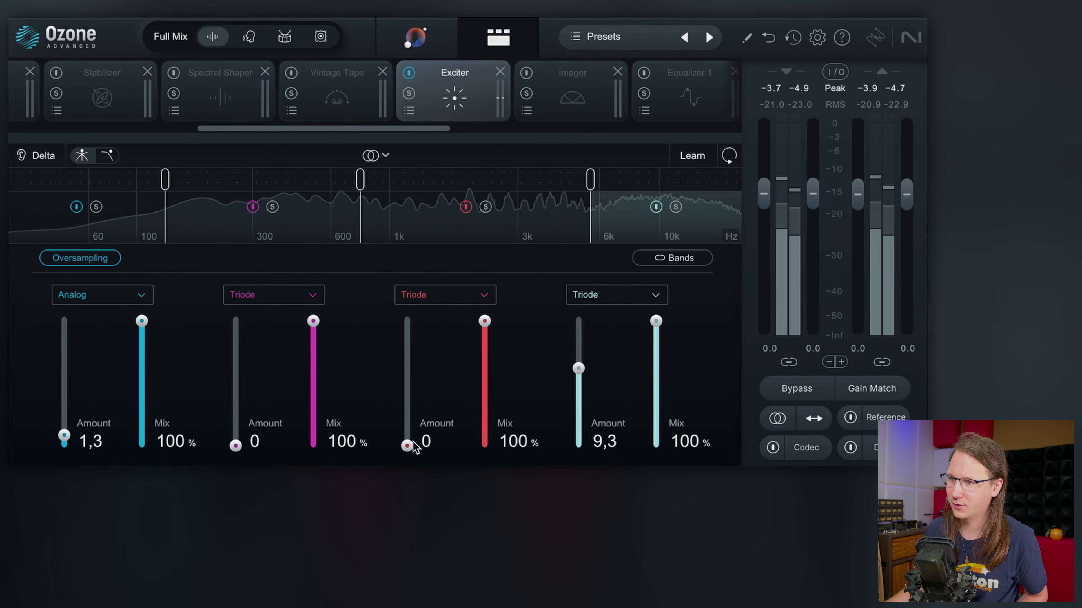
left_click_drag(407, 445, 398, 405)
left_click(106, 295)
left_click(106, 295)
left_click_drag(236, 446, 249, 410)
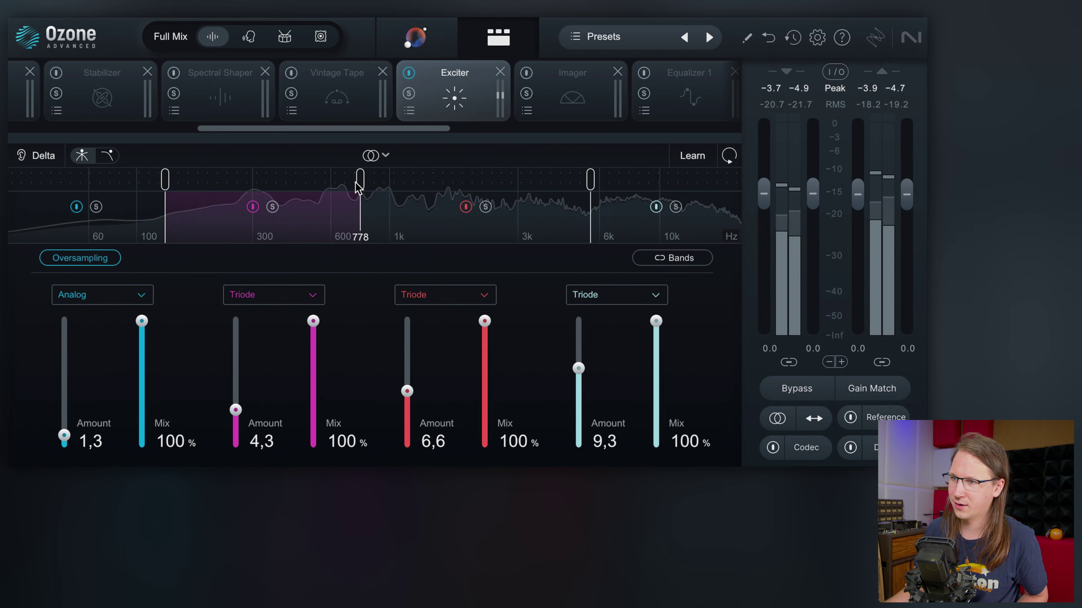
Step: Switch the Exciter's second band to Tape and set its amount to 5.3
left_click(299, 298)
left_click(269, 357)
left_click_drag(236, 410, 264, 395)
Step: Set the Exciter's band mixes to 41.8%, 63.4%, 60.8% and 98.0% from the lowest to the highest band
left_click_drag(313, 321, 312, 367)
left_click_drag(485, 322, 485, 370)
left_click_drag(656, 322, 642, 385)
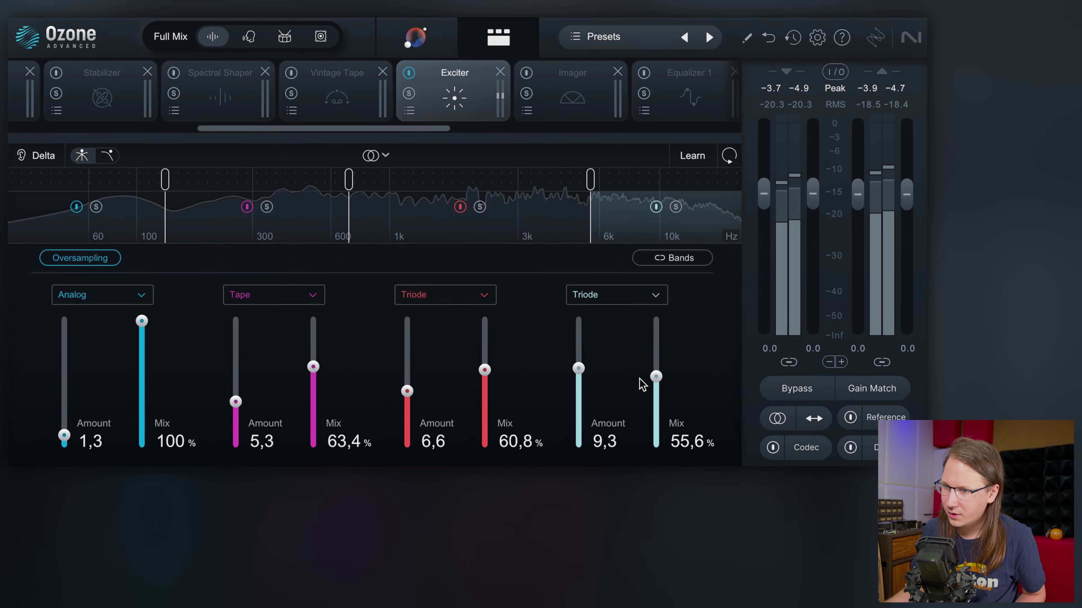
left_click_drag(148, 337, 142, 439)
left_click_drag(656, 376, 656, 324)
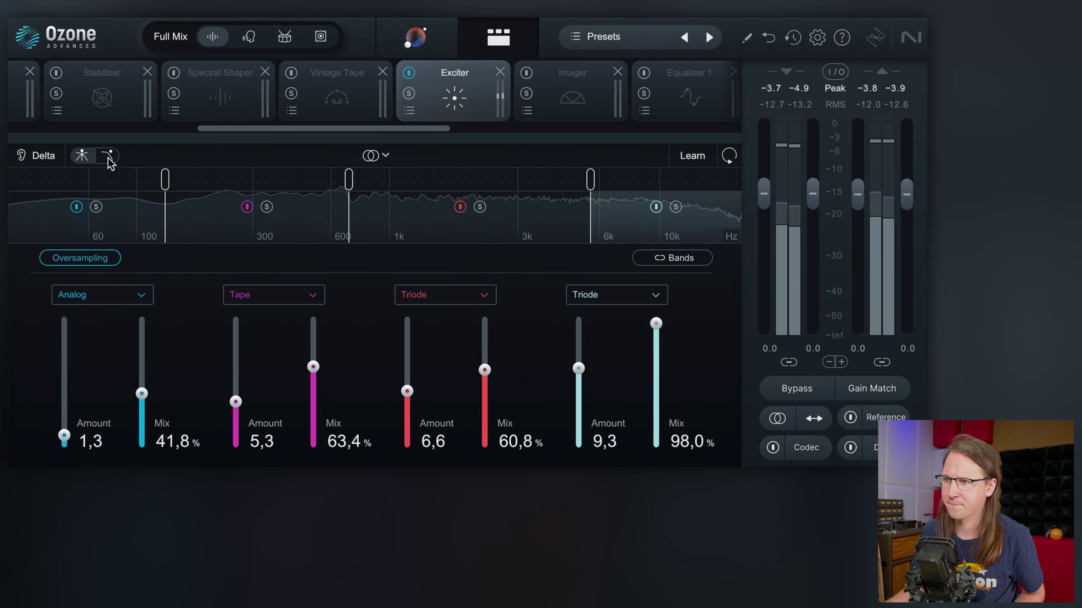
Step: Open the Imager and widen its single band to 37 while listening to the track
left_click(553, 91)
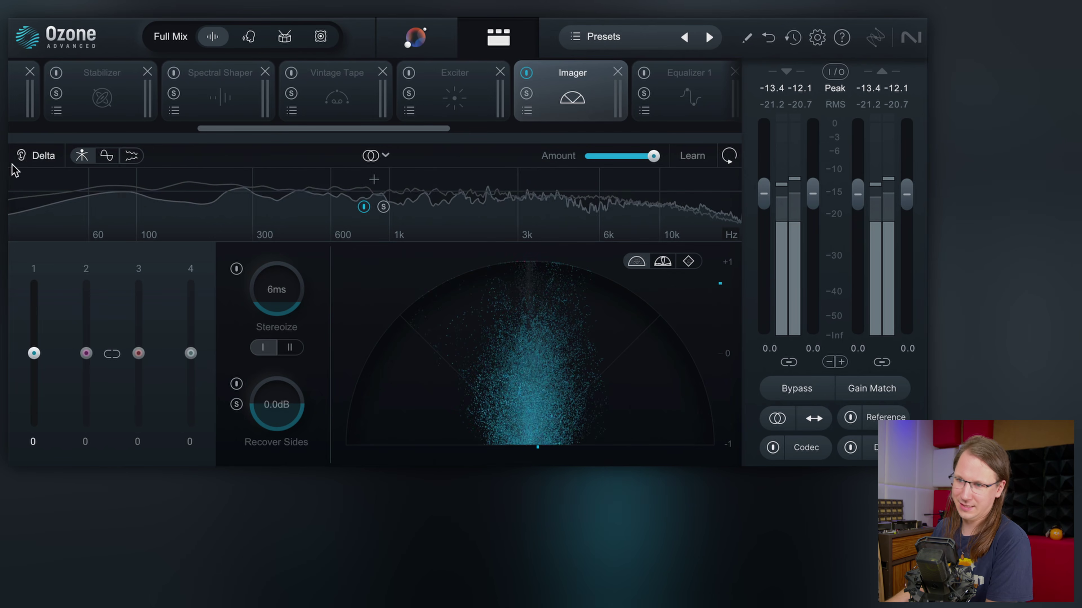
left_click_drag(34, 353, 47, 335)
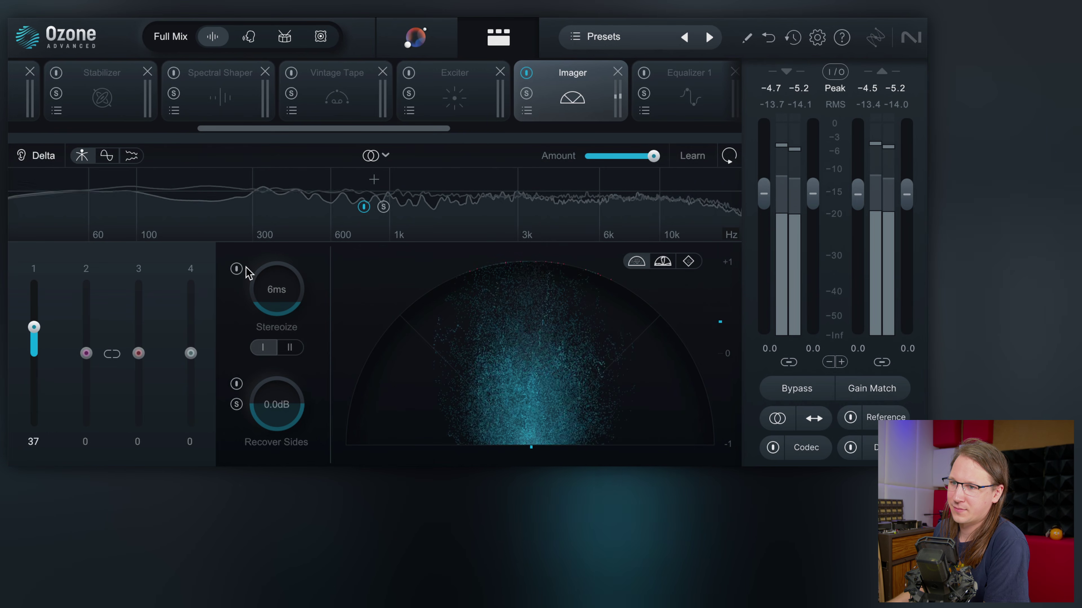
key("space")
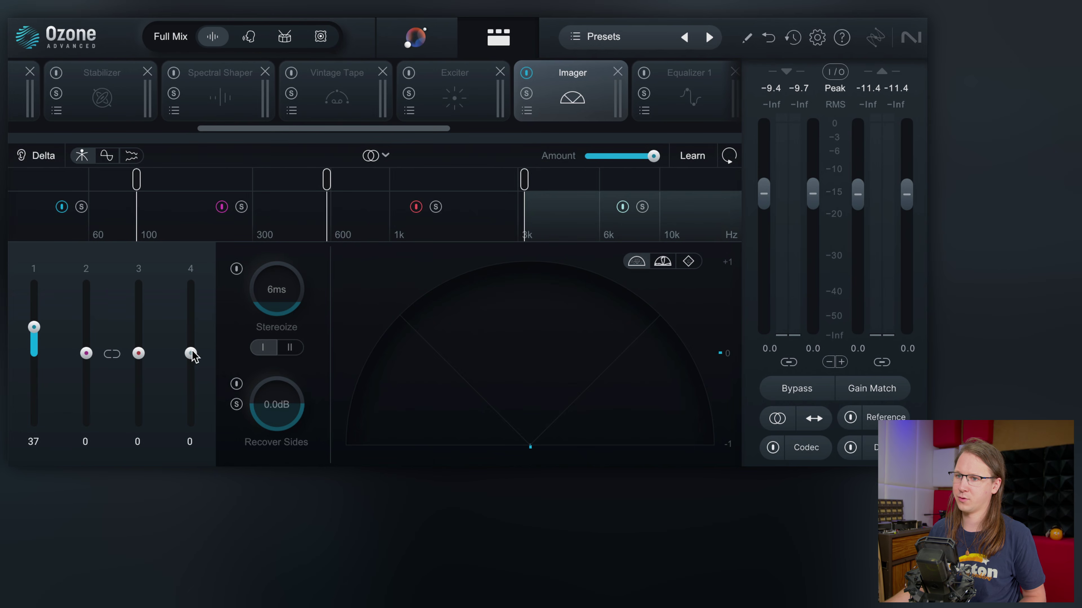
Step: Set the Imager's stereo widths to 0, 34, 64 and 100 from the lowest to the highest band
left_click_drag(191, 353, 209, 271)
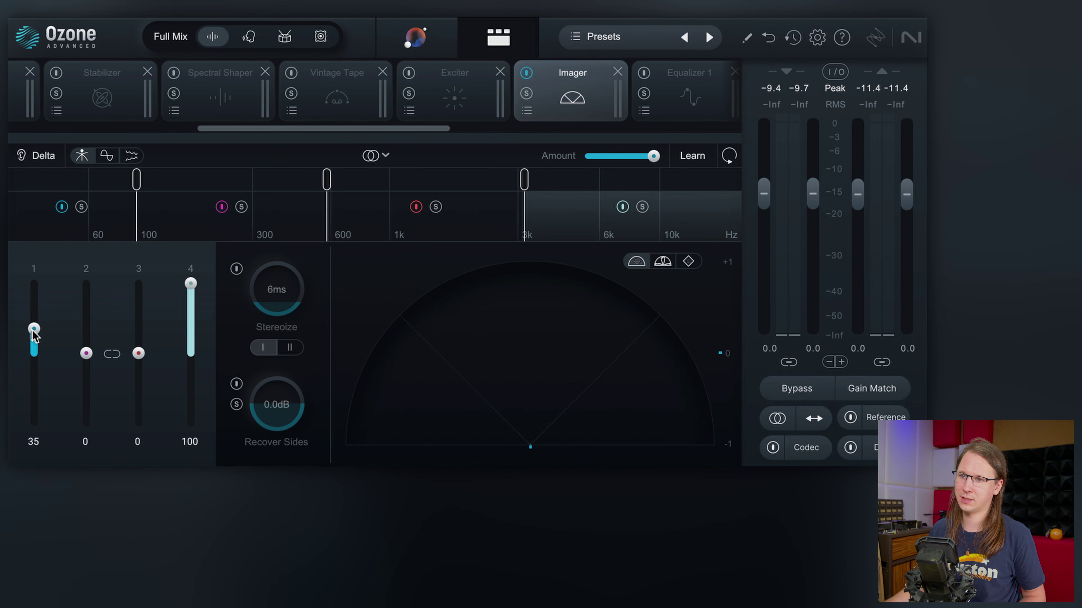
left_click_drag(138, 354, 188, 249)
left_click_drag(138, 291, 139, 317)
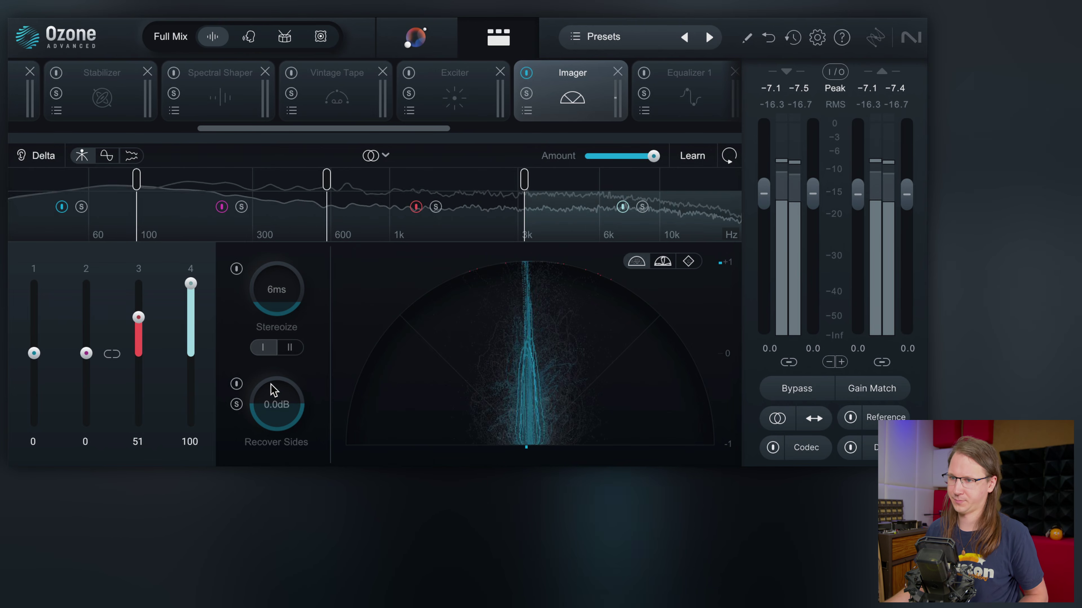
left_click_drag(87, 353, 88, 316)
left_click(385, 155)
left_click(409, 205)
Step: Enable Stereoize in mode I and audition its delay at 9 ms and 6 ms during playback
left_click(235, 268)
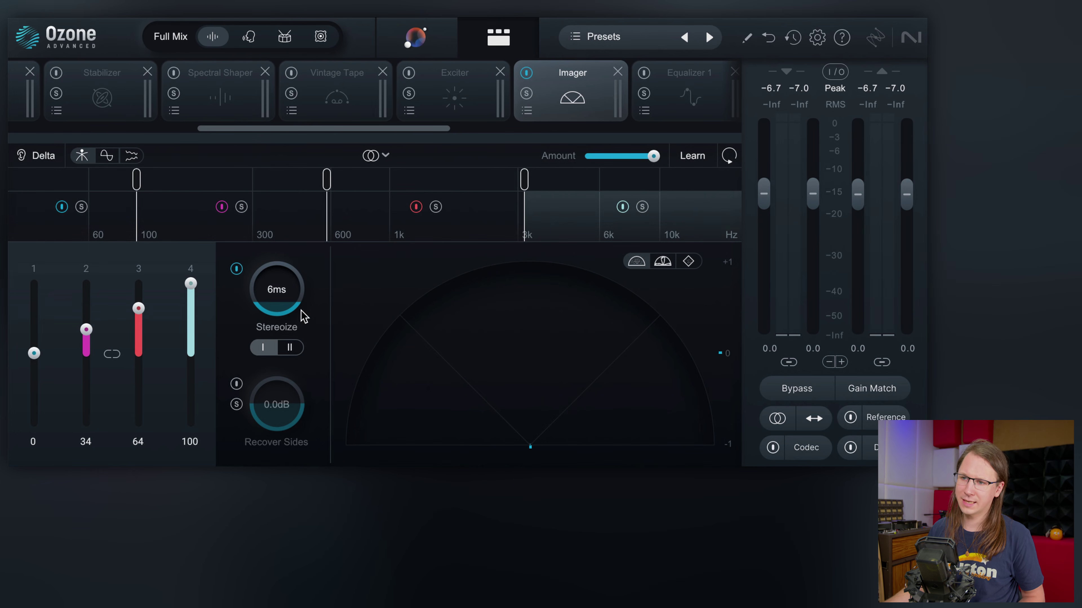
key("space")
left_click_drag(276, 292, 294, 215)
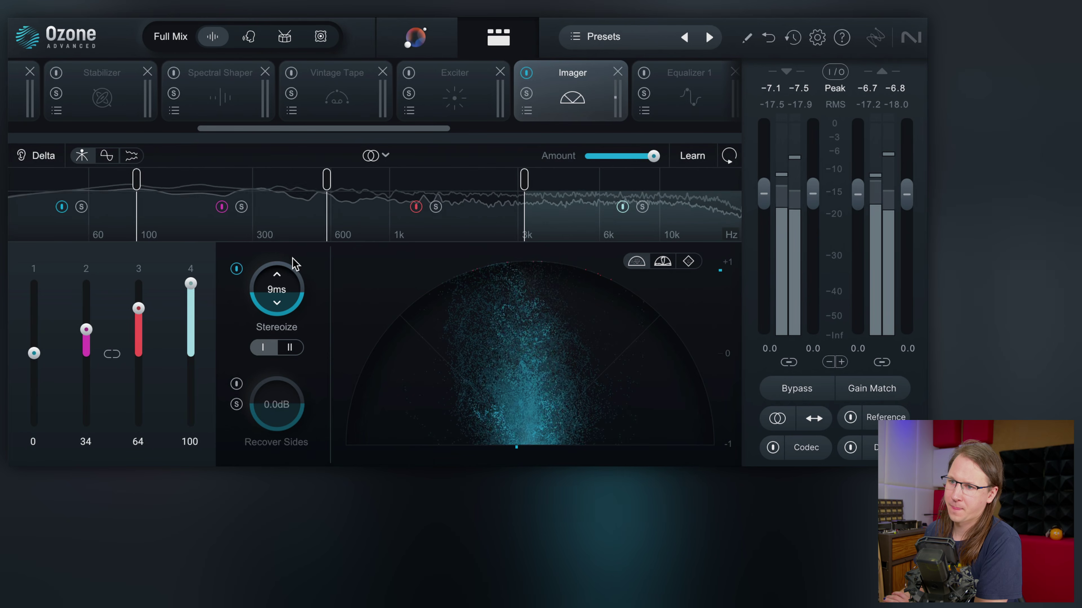
left_click_drag(293, 285, 286, 296)
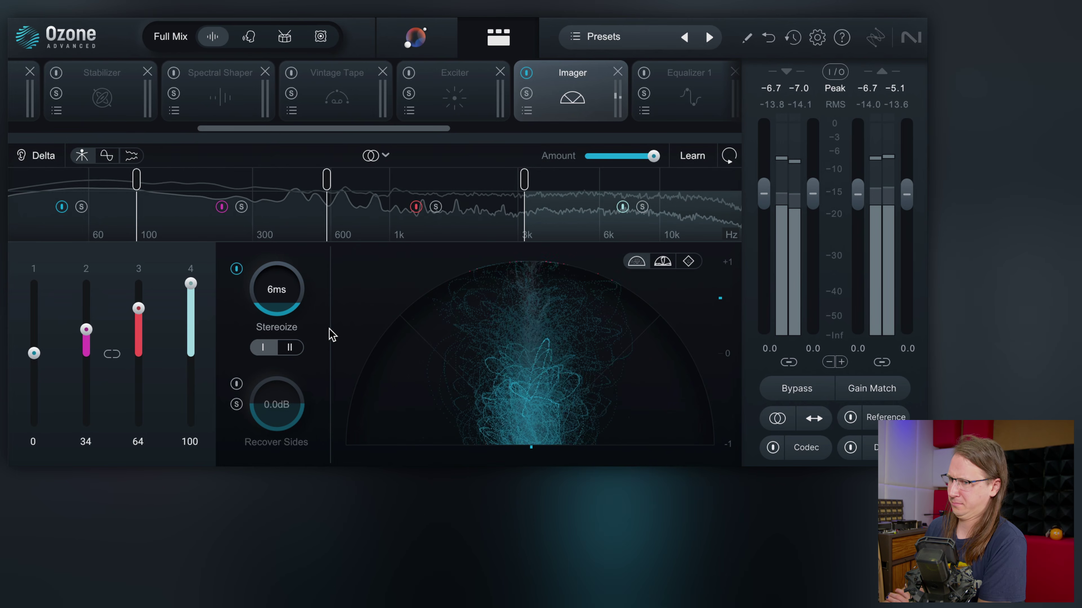
Step: Audition Stereoize mode II, return to mode I with a 9 ms delay, and switch Stereoize off
left_click(284, 345)
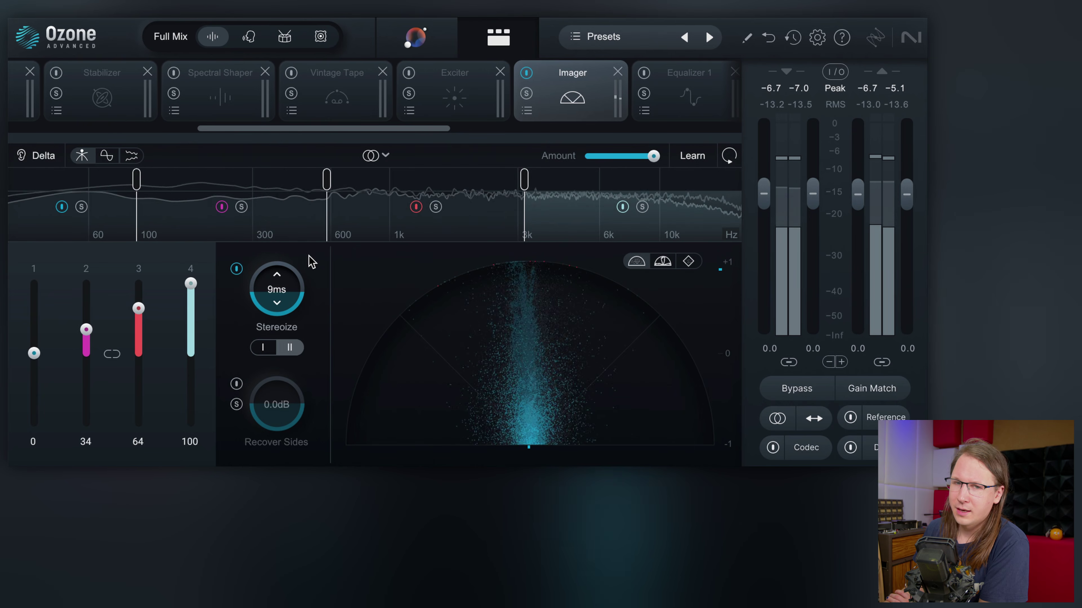
left_click_drag(279, 296, 273, 273)
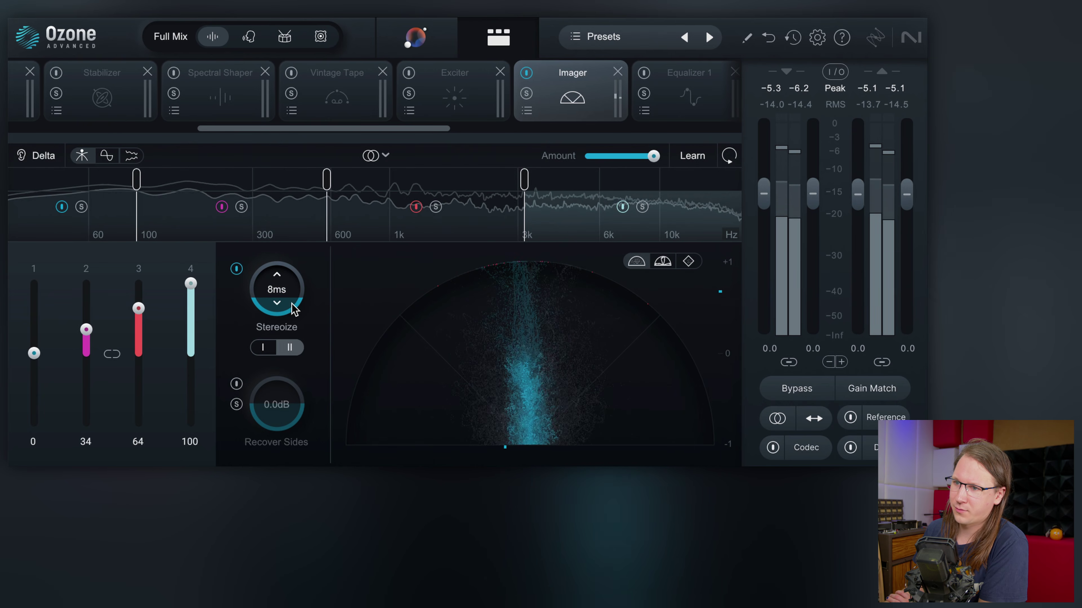
left_click(276, 304)
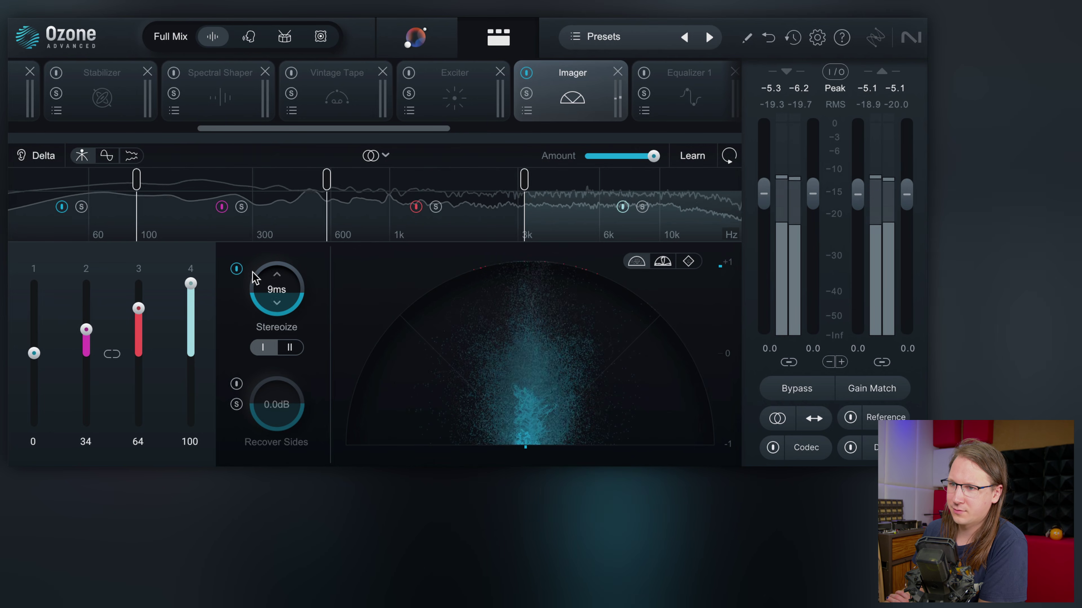
left_click(237, 268)
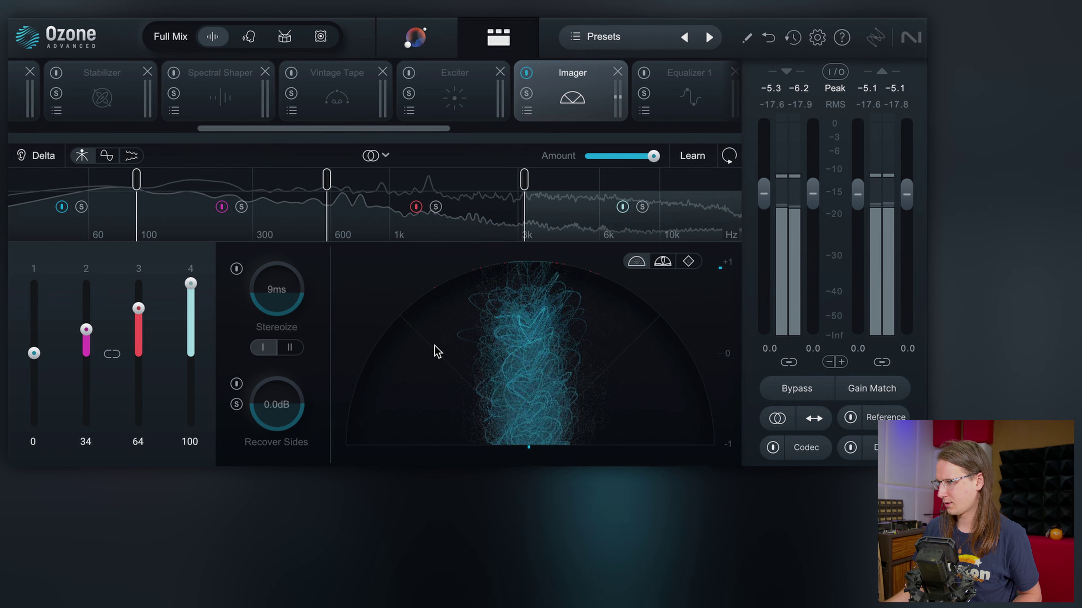
Step: Narrow all four Imager bands to -100 and enable Recover Sides
left_click_drag(34, 353, 35, 360)
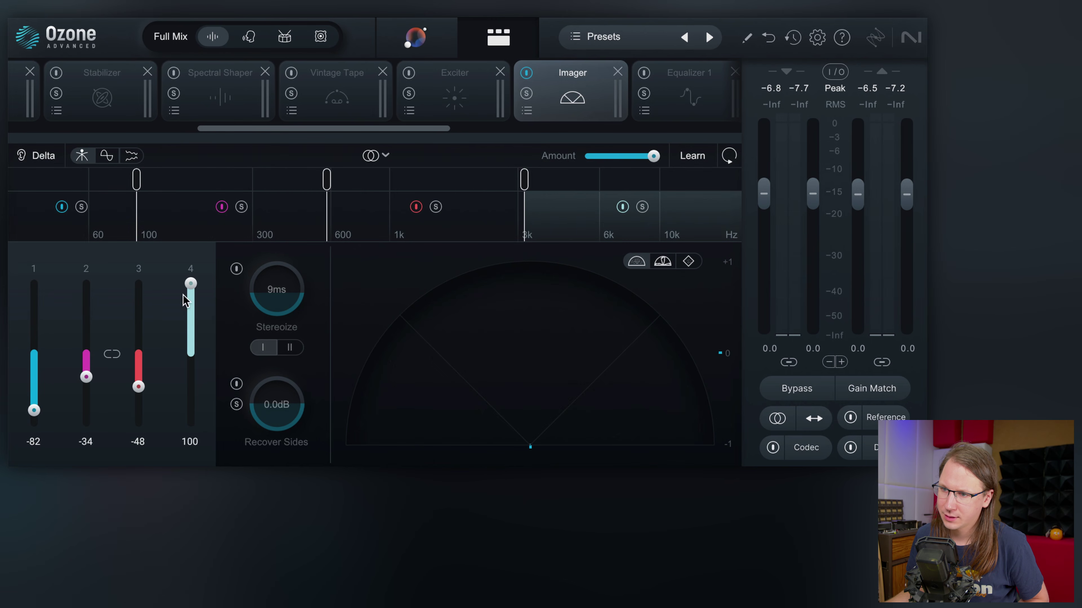
left_click_drag(196, 391, 197, 415)
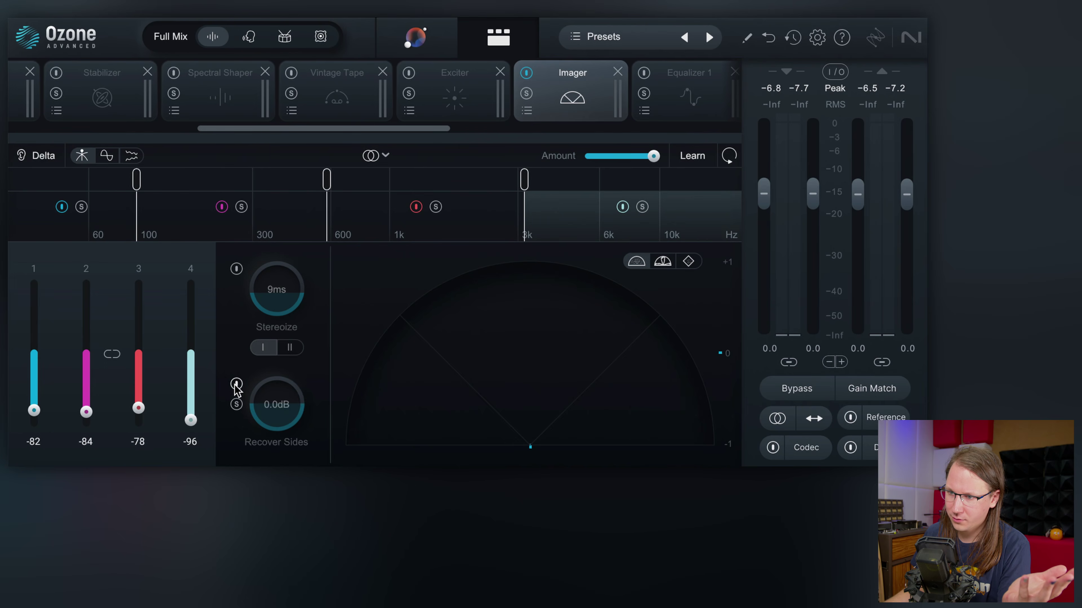
left_click(236, 384)
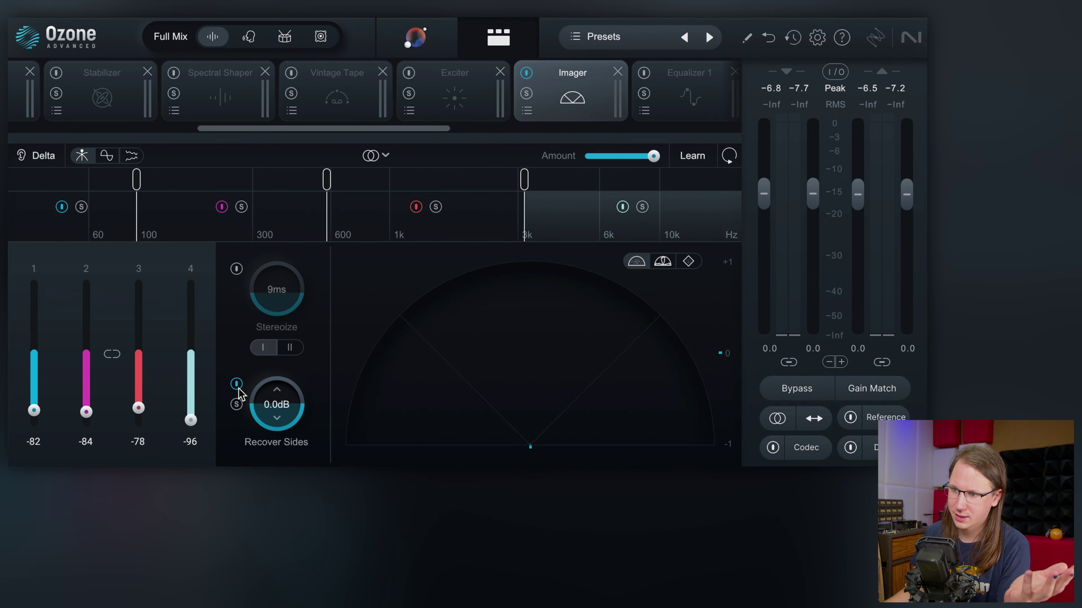
left_click_drag(139, 408, 138, 424)
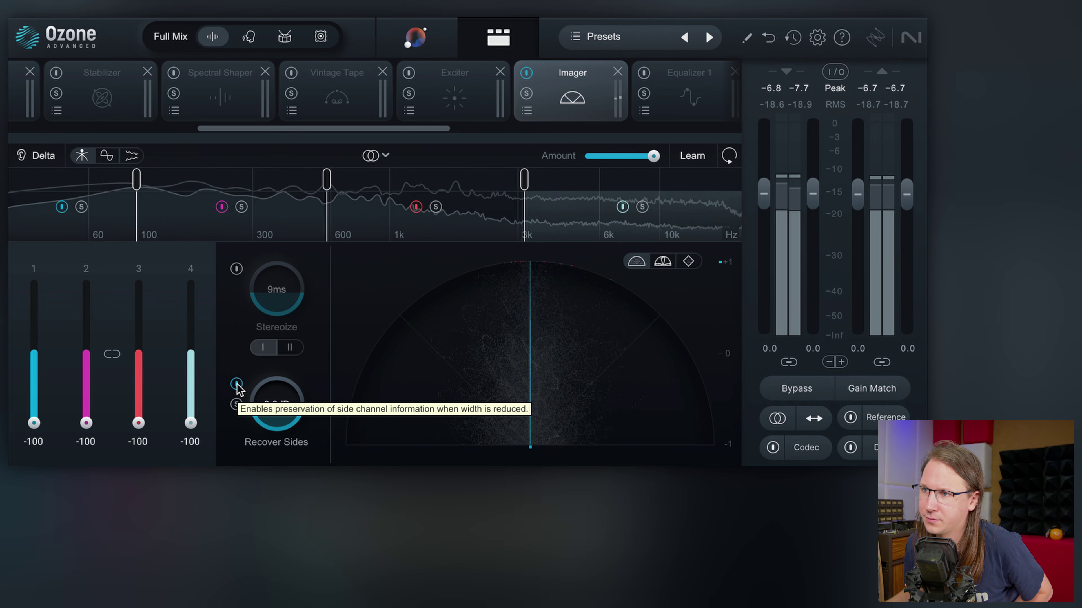
Step: Compare the narrowed mix with Recover Sides off and on, and solo the recovered side signal
left_click(237, 384)
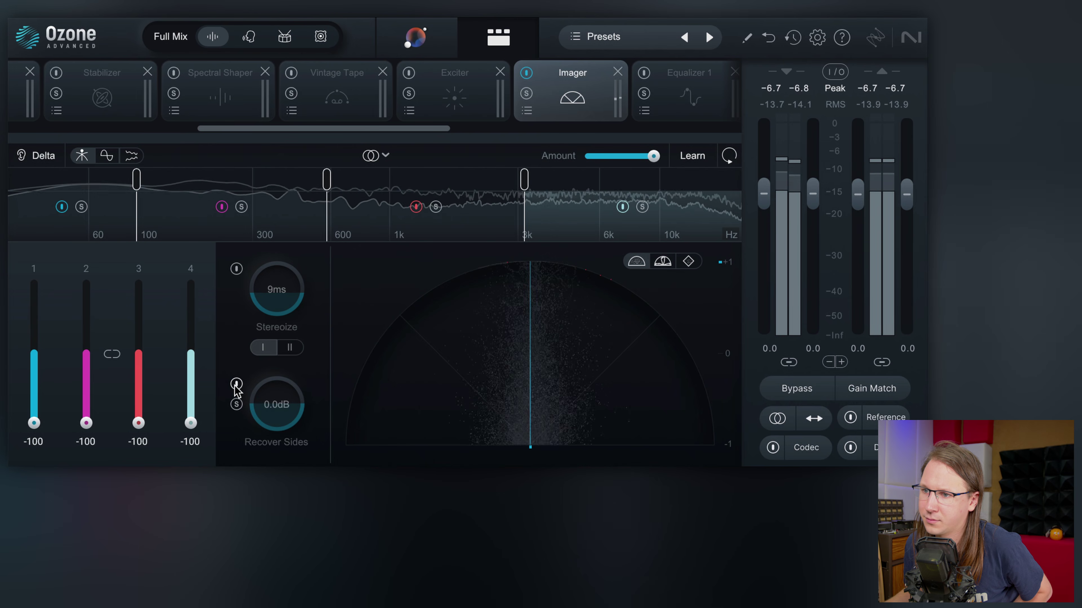
left_click(236, 384)
left_click(237, 405)
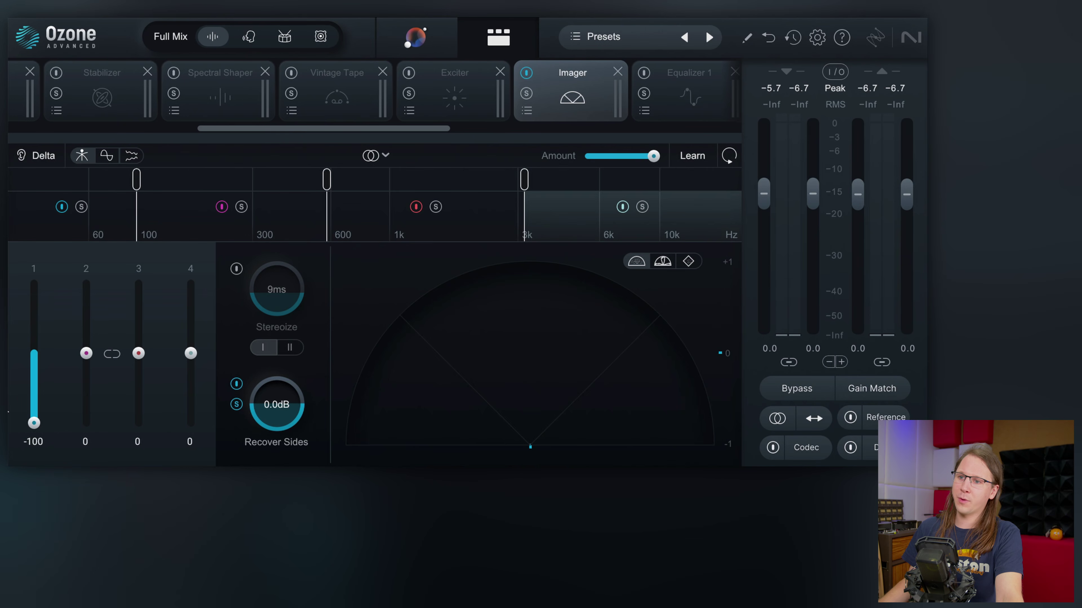
Step: Reset the lowest band's width to 0 and glance at the correlation trace before returning to the band spectrum
left_click(34, 424, "alt")
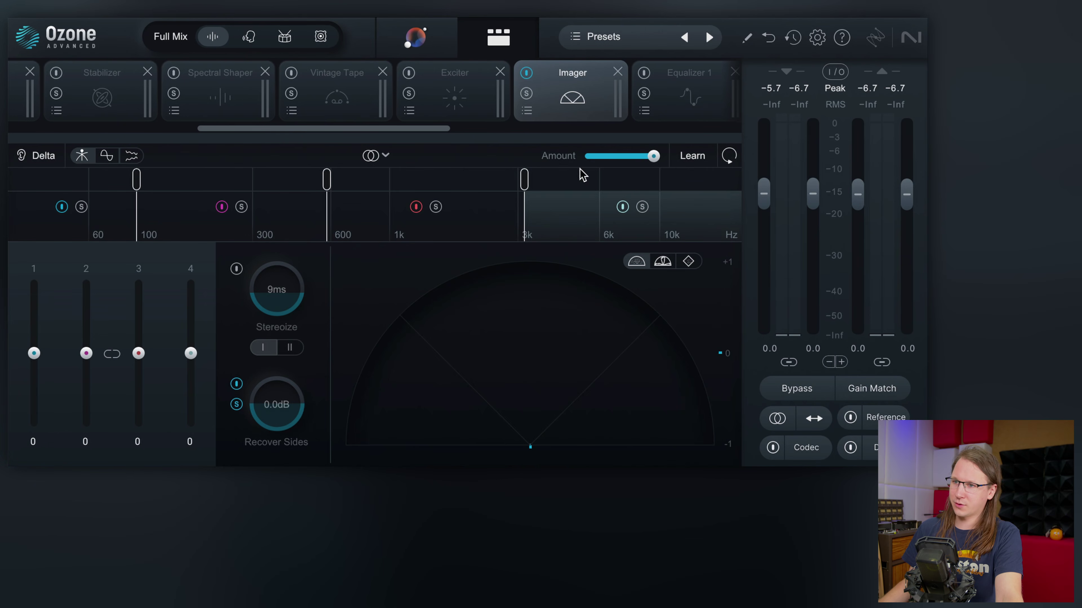
left_click(106, 155)
left_click(83, 155)
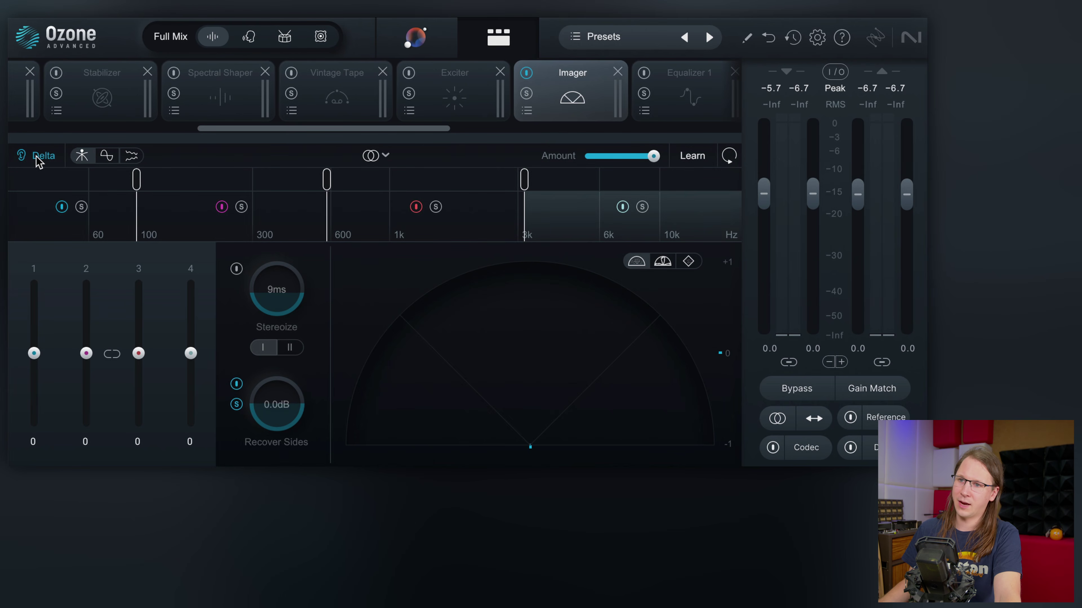
Step: Audition the Imager's delta signal with widths of 42, 64 and 6 in bands two to four, and turn Delta off
left_click_drag(138, 354, 138, 283)
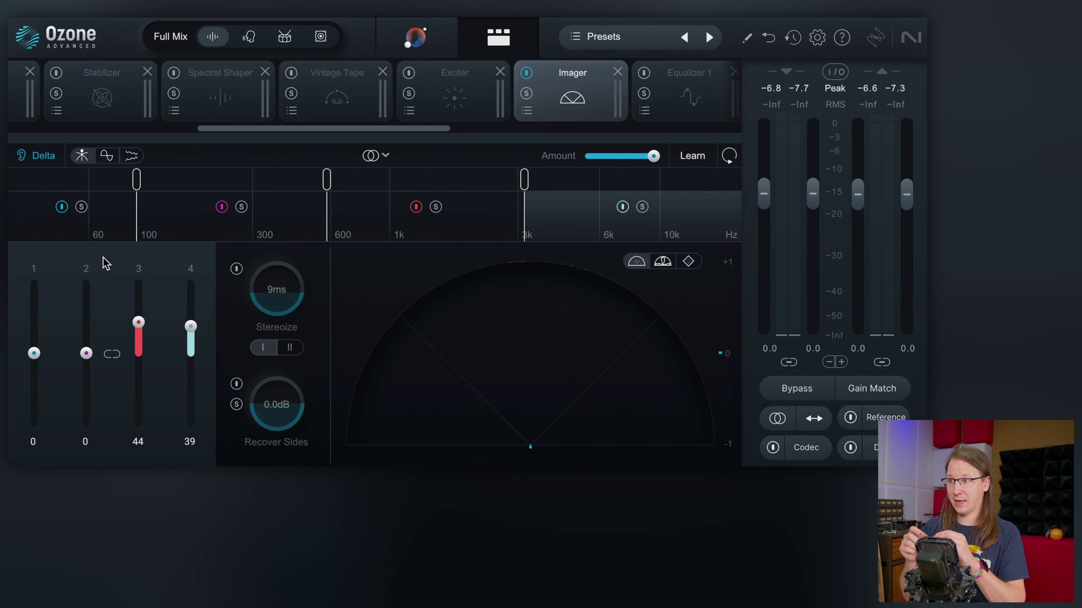
key("space")
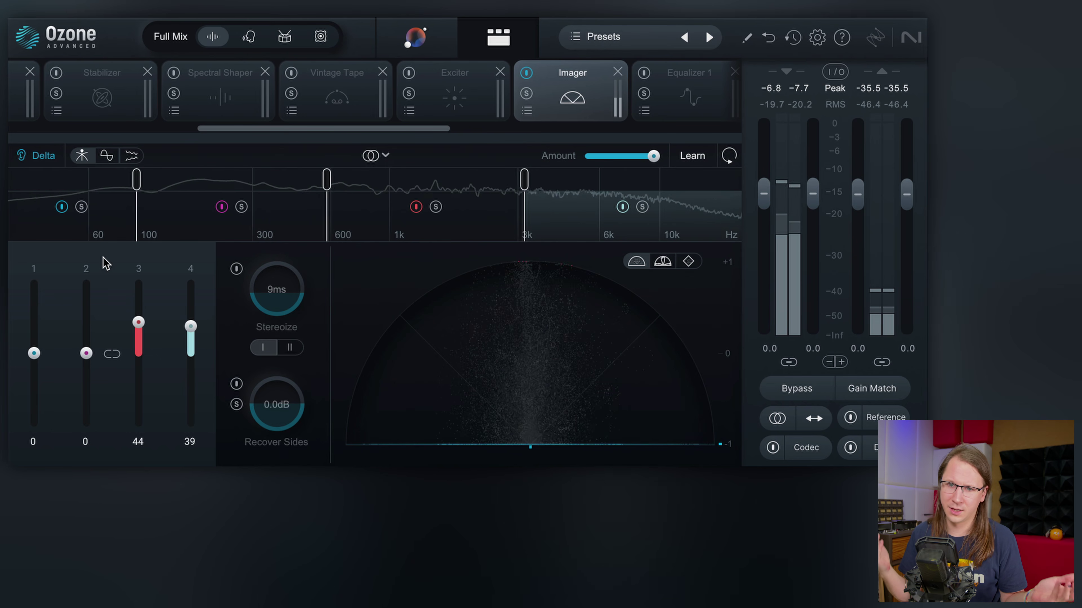
left_click_drag(190, 326, 191, 349)
left_click_drag(138, 323, 139, 308)
left_click_drag(86, 352, 95, 328)
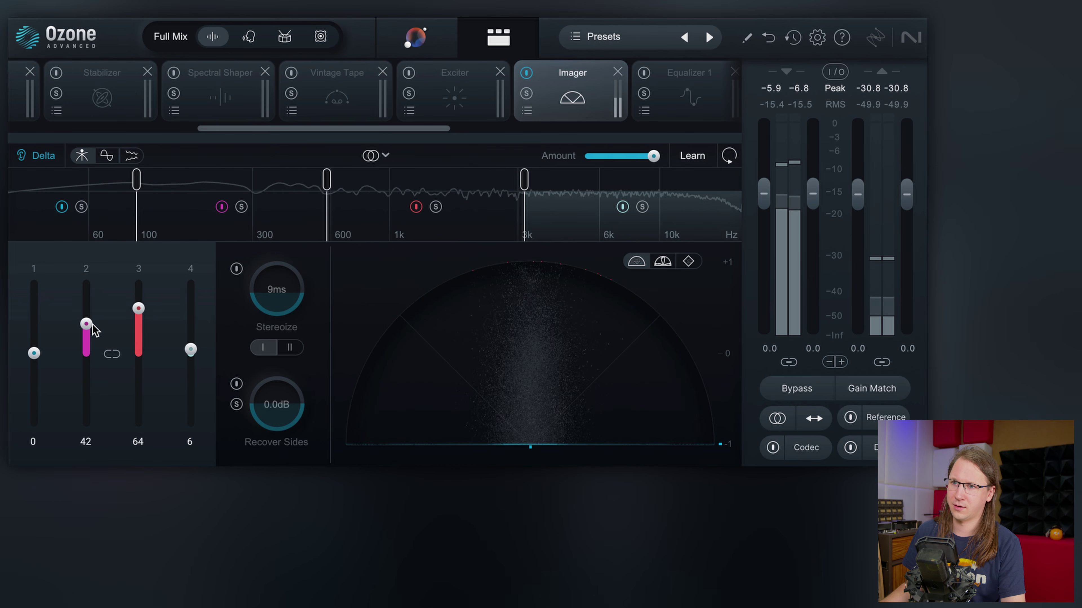
left_click(41, 157)
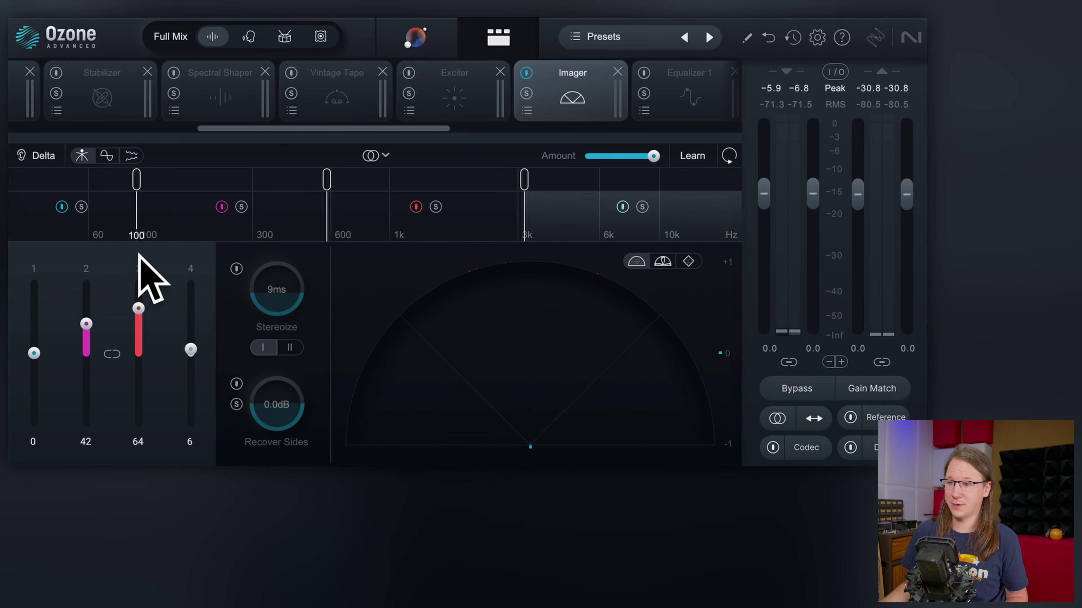
Step: Watch the correlation trace during playback with all four Imager band widths raised to 100
left_click(105, 156)
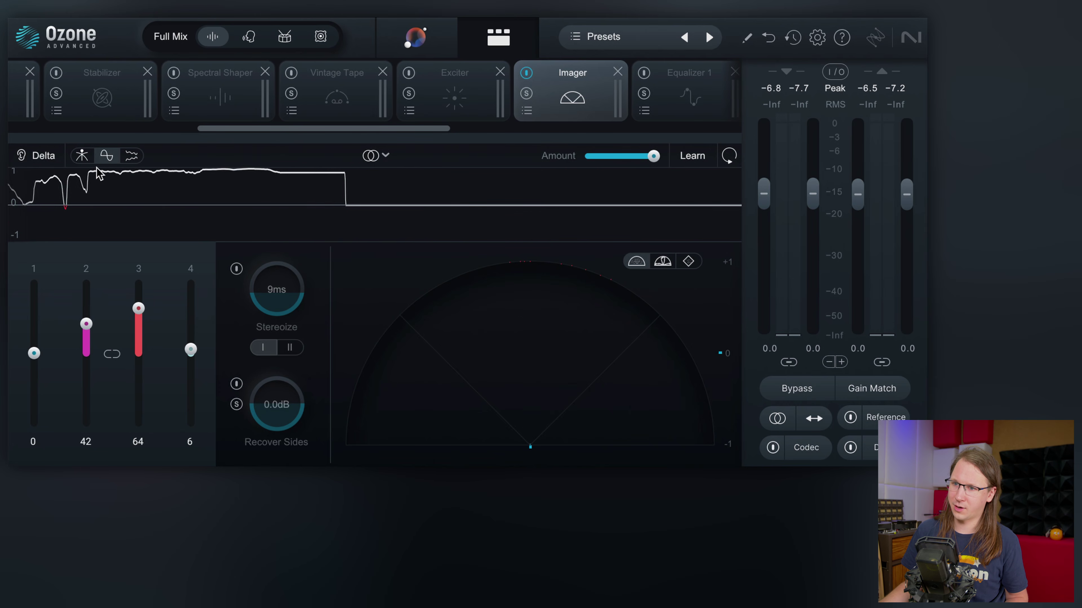
key("space")
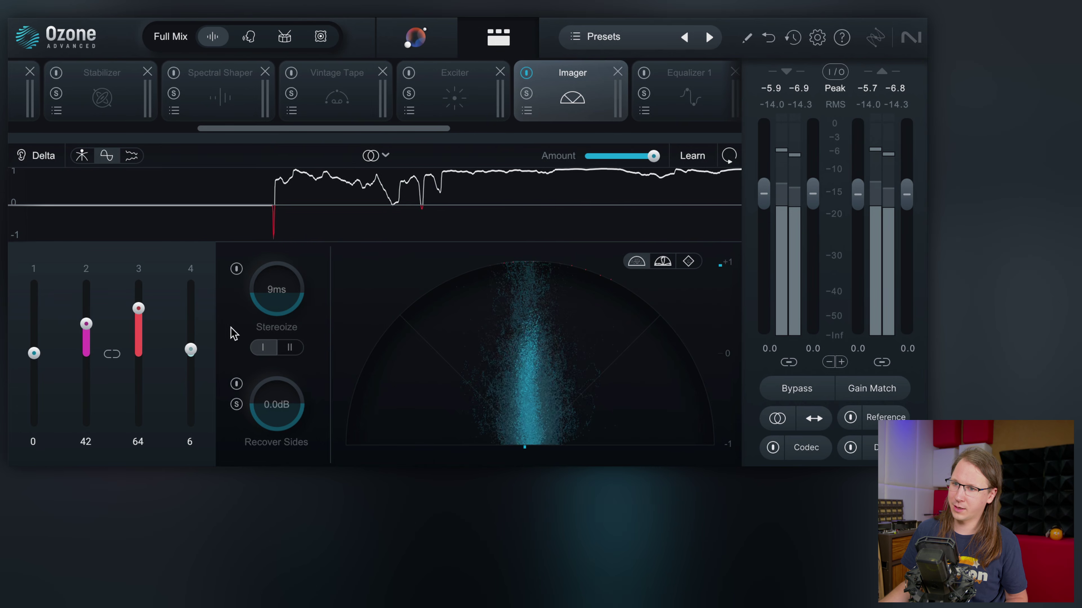
left_click_drag(30, 354, 31, 284)
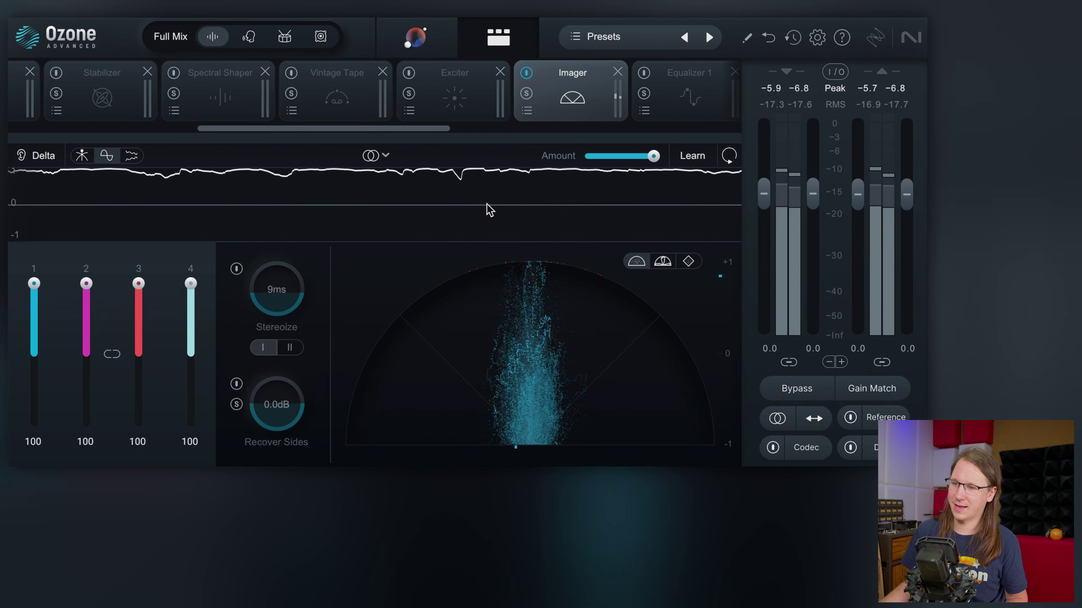
Step: Show the stereo width spectrum and narrow all four Imager bands to -100, from the lowest to the highest
left_click(131, 155)
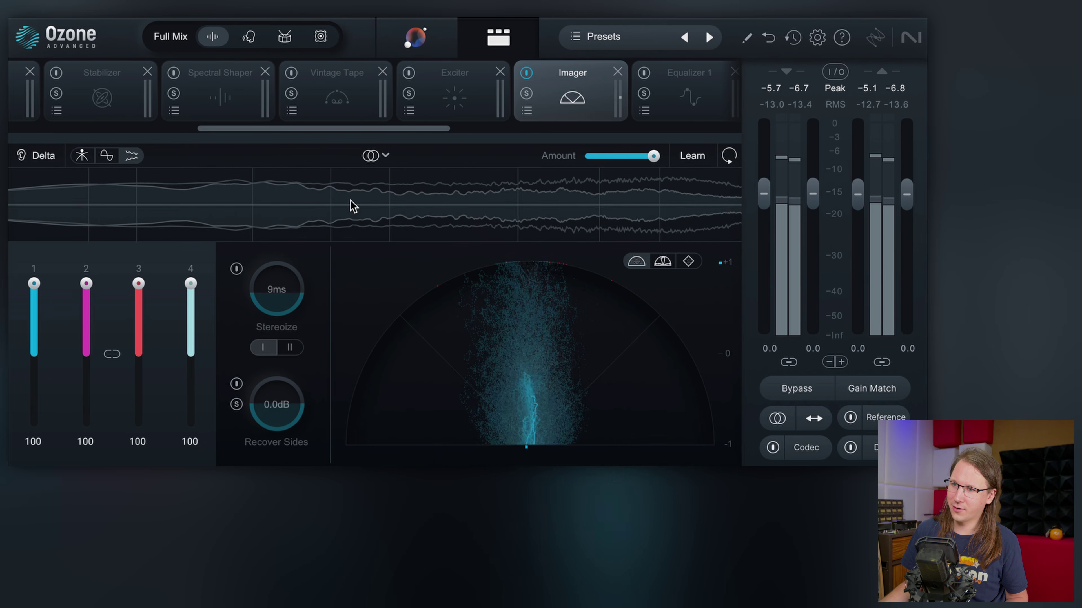
left_click_drag(40, 362, 33, 423)
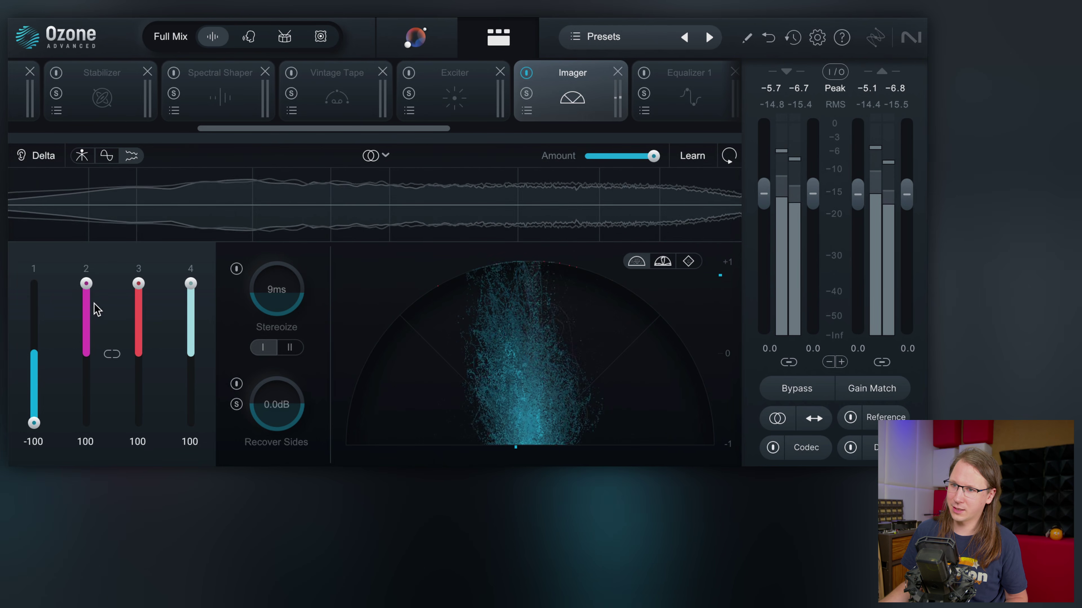
left_click_drag(89, 300, 86, 423)
left_click_drag(141, 281, 138, 423)
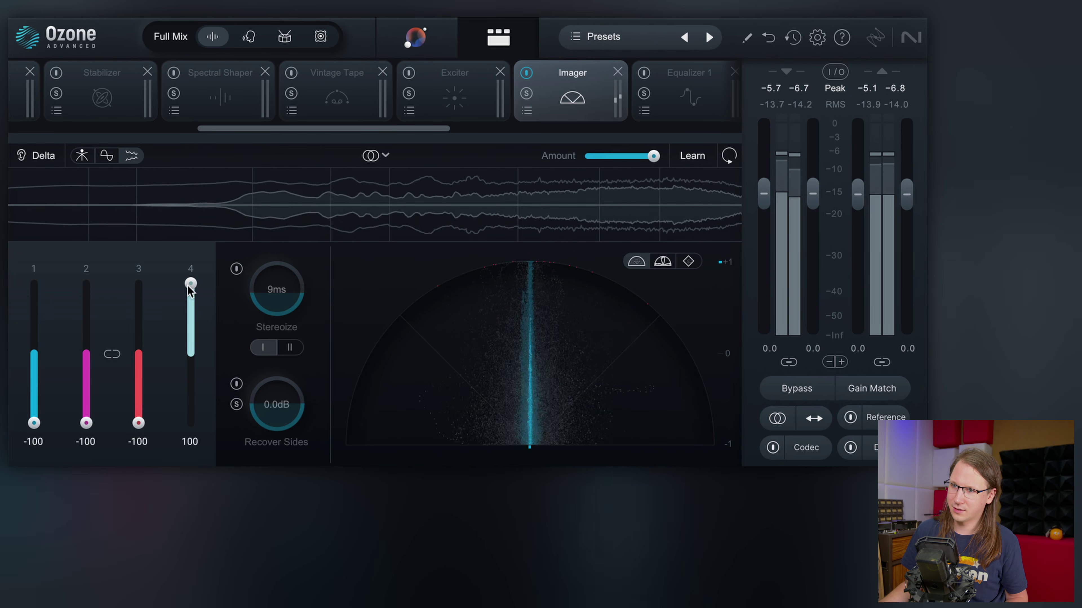
left_click_drag(190, 283, 191, 423)
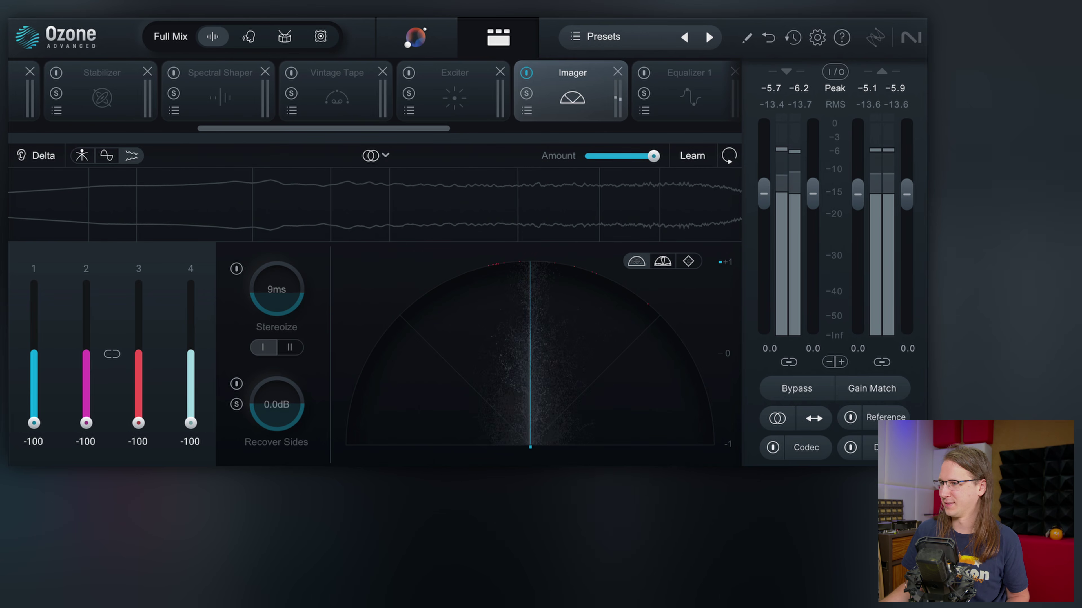
Step: Add a 1.1 dB bell boost at 747 Hz in Equalizer 1 and switch the equalizer to Mid/Side processing
left_click(642, 73)
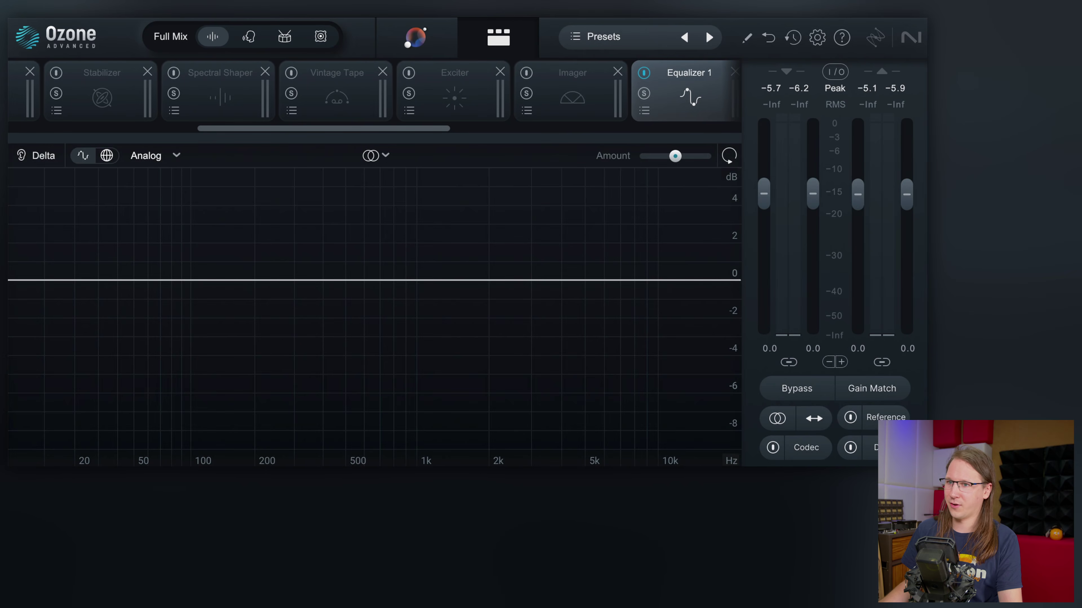
double_click(326, 280)
left_click_drag(326, 280, 387, 259)
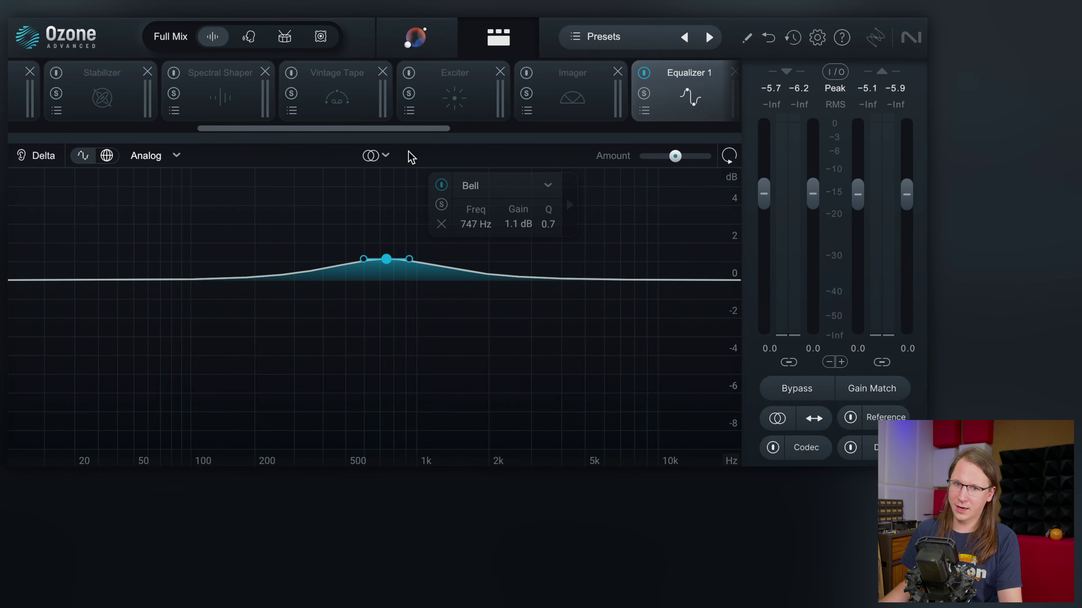
left_click(370, 156)
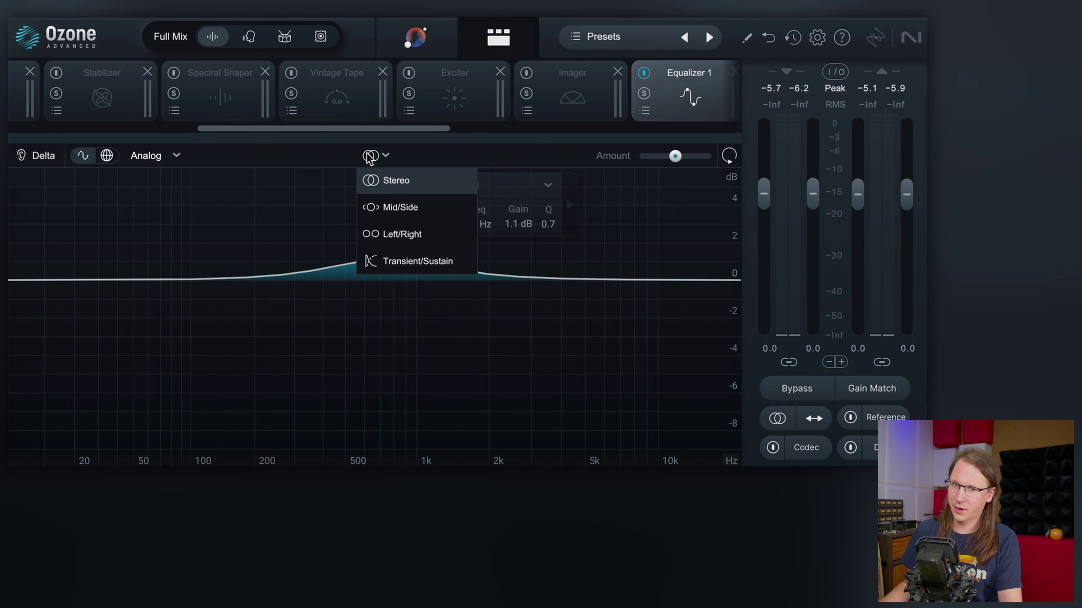
left_click(400, 208)
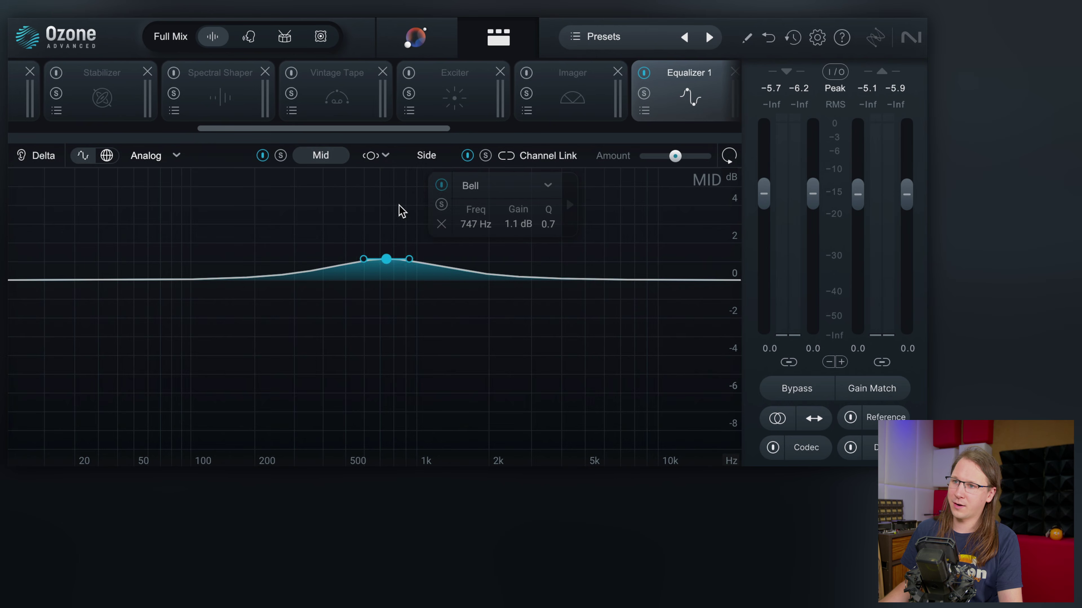
Step: Compare Stereo and Mid/Side processing in Equalizer 1, ending on Mid/Side
left_click(370, 156)
left_click(323, 156)
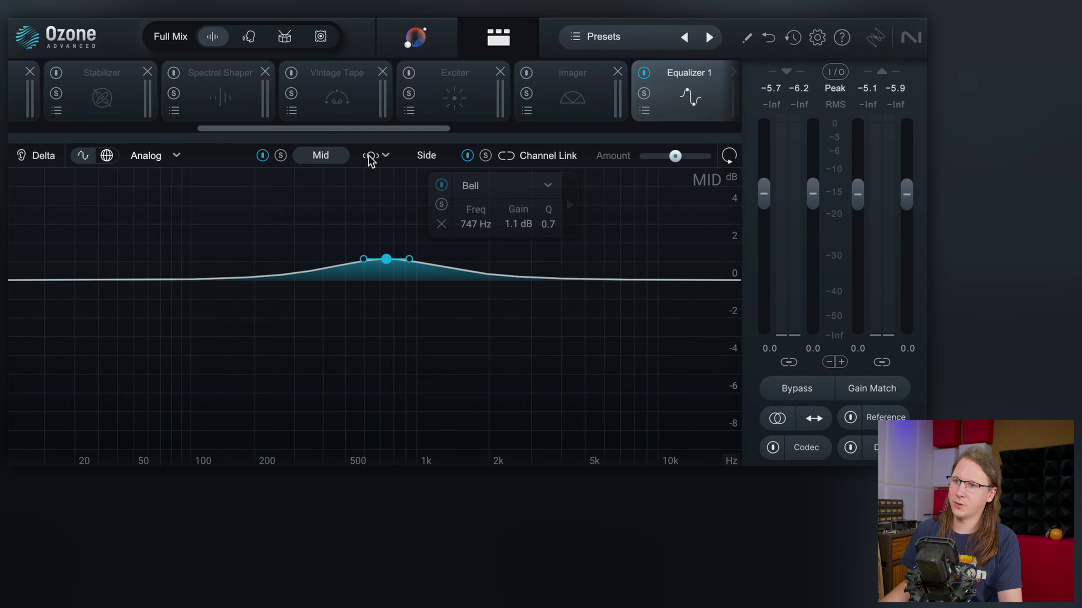
left_click(370, 156)
left_click(370, 179)
left_click(373, 156)
left_click(370, 188)
left_click(375, 157)
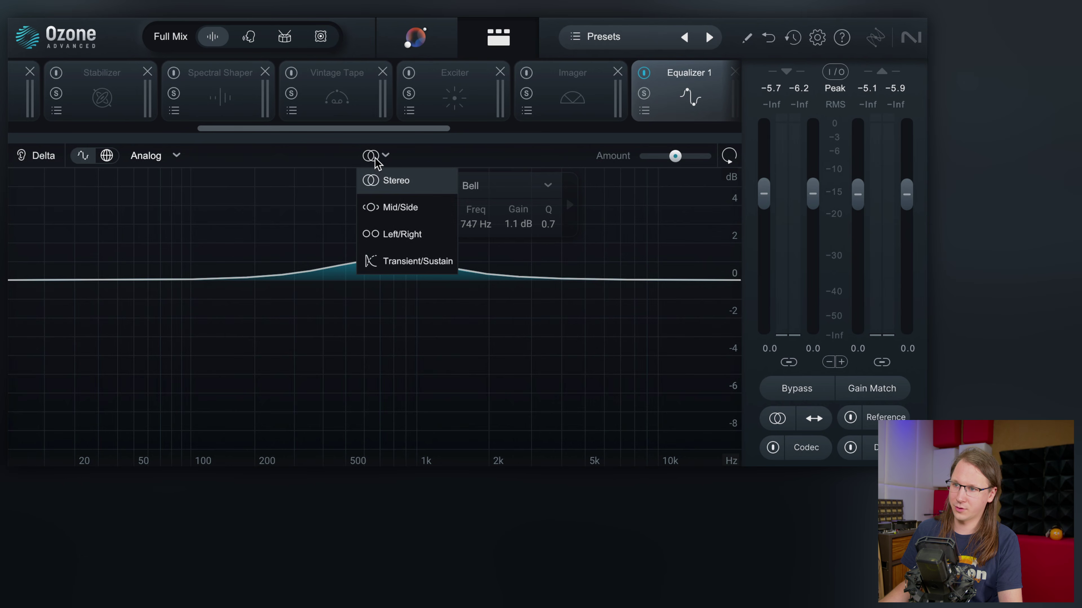
left_click(380, 207)
Step: Set the Mid channel's bell to 4.2 dB at 185 Hz, boost the Side channel's upper mids, and return to the Mid curve
left_click(413, 163)
left_click(323, 156)
left_click_drag(374, 255, 249, 204)
left_click(426, 156)
left_click_drag(438, 237, 526, 204)
left_click(320, 156)
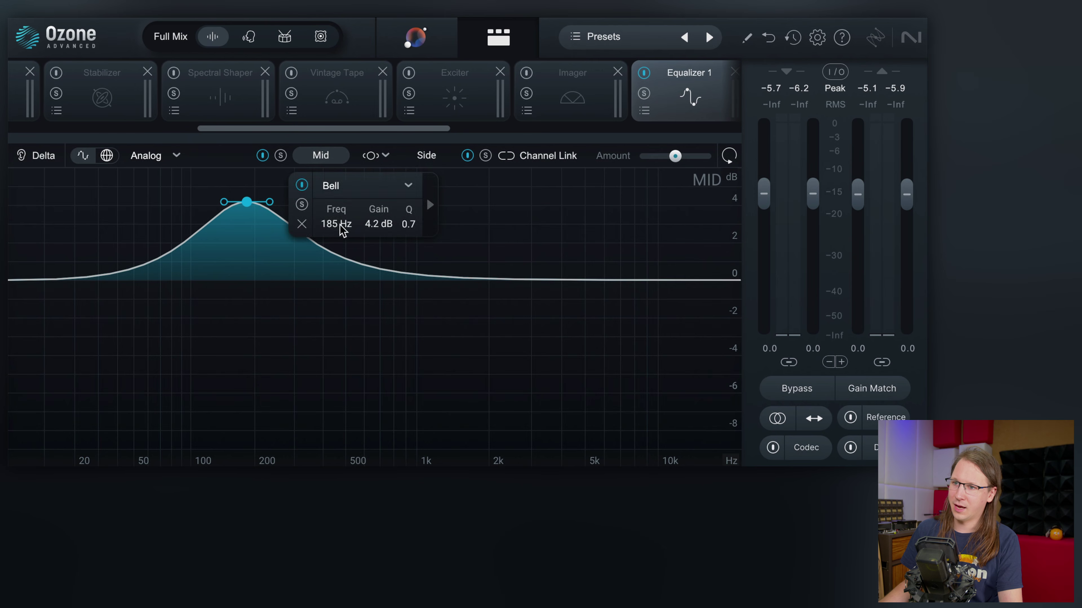
Step: Switch to Left/Right processing, lower the left channel's low-frequency boost, and set the right channel's bell to 1.4 dB at 3932 Hz
left_click(381, 156)
left_click(391, 236)
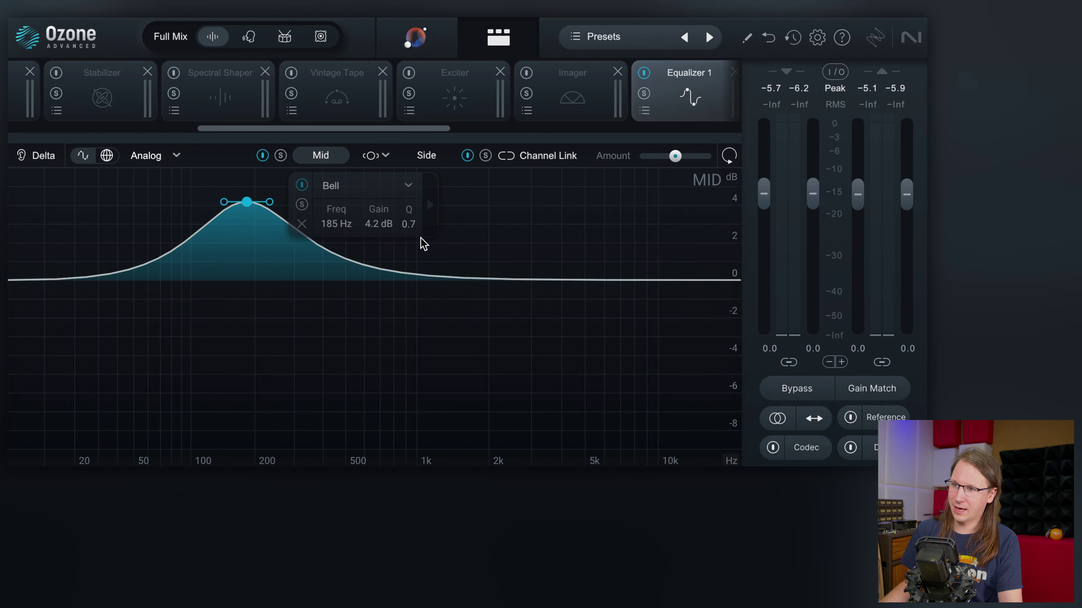
left_click_drag(247, 201, 246, 234)
left_click(428, 156)
left_click_drag(526, 218, 559, 254)
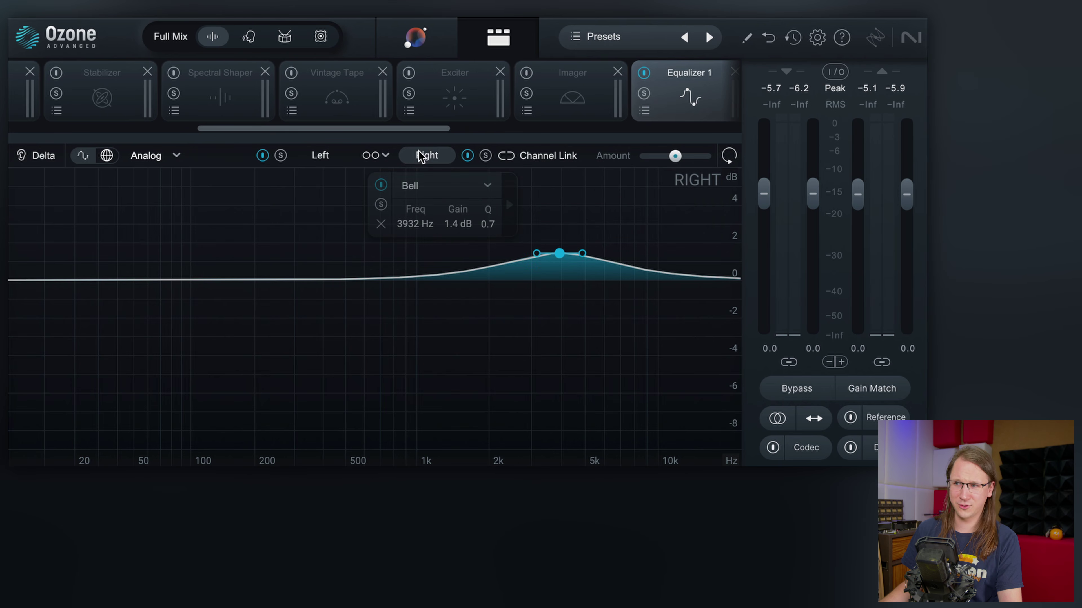
Step: Use Transient/Sustain processing to audition a 4.0 dB transient boost at 4628 Hz and a 5.5 dB sustain boost at 141 Hz
left_click(376, 156)
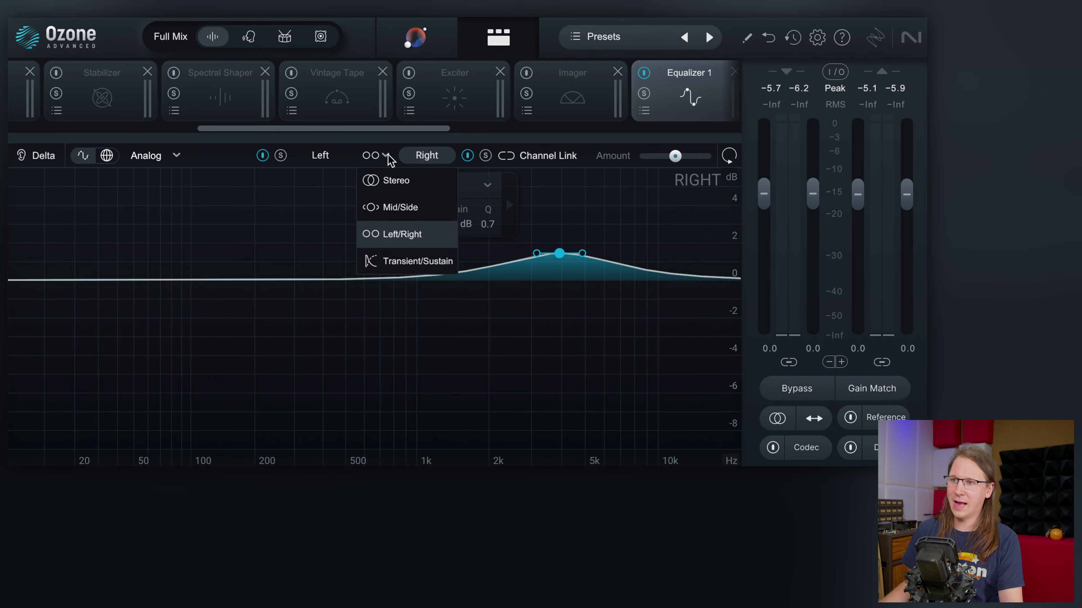
left_click(410, 261)
left_click_drag(559, 257, 313, 243)
left_click_drag(315, 234, 575, 204)
left_click(280, 155)
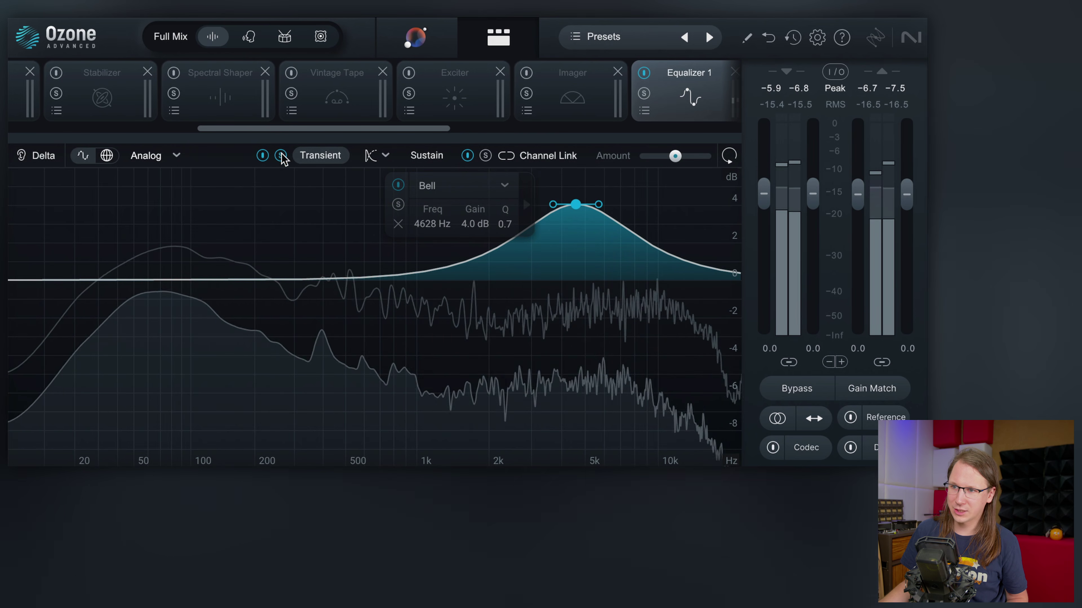
left_click_drag(575, 204, 522, 209)
left_click(426, 154)
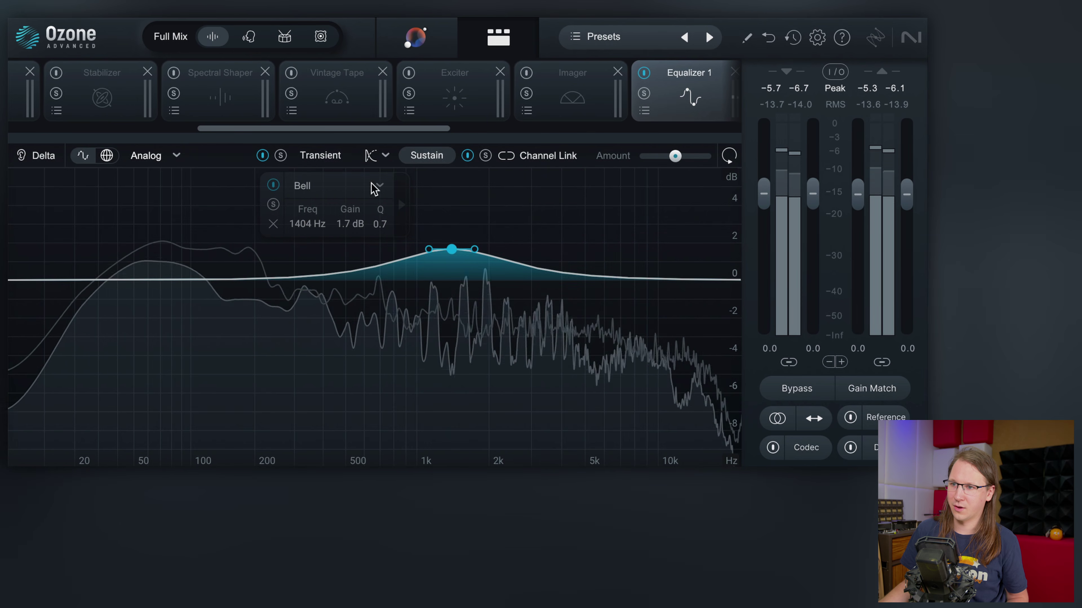
left_click_drag(446, 253, 221, 176)
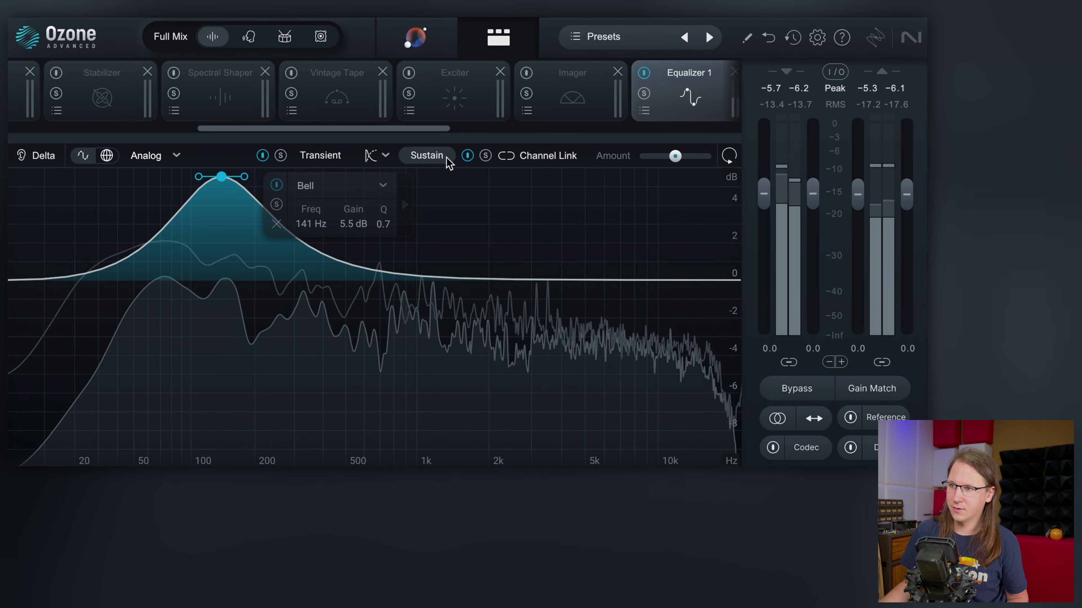
Step: Return the equalizer to Stereo processing and flatten the bell to -0.1 dB at 1951 Hz
left_click(382, 156)
left_click(383, 175)
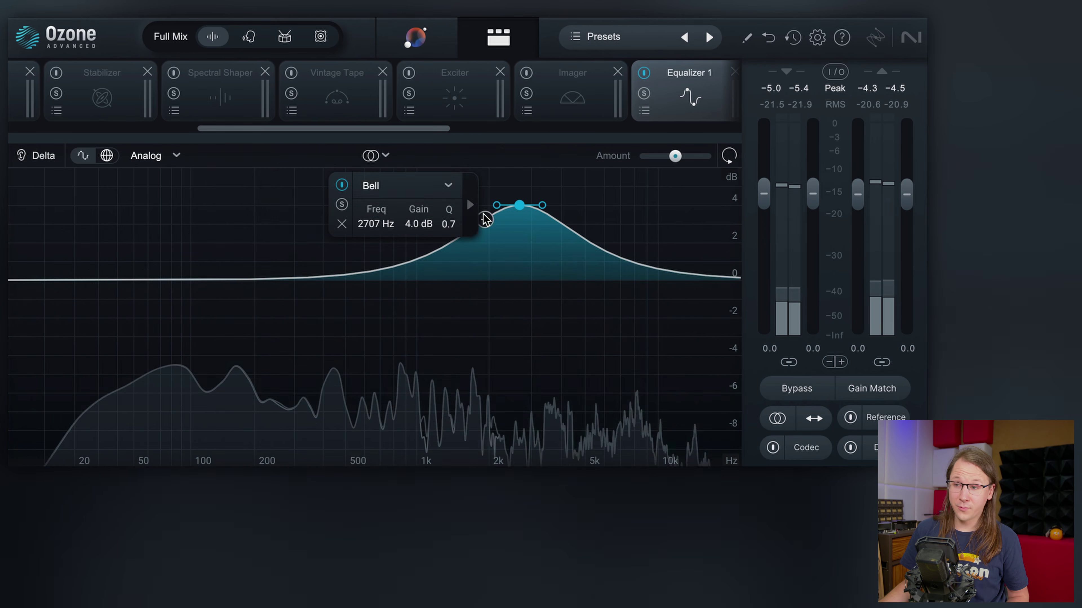
left_click_drag(514, 207, 485, 283)
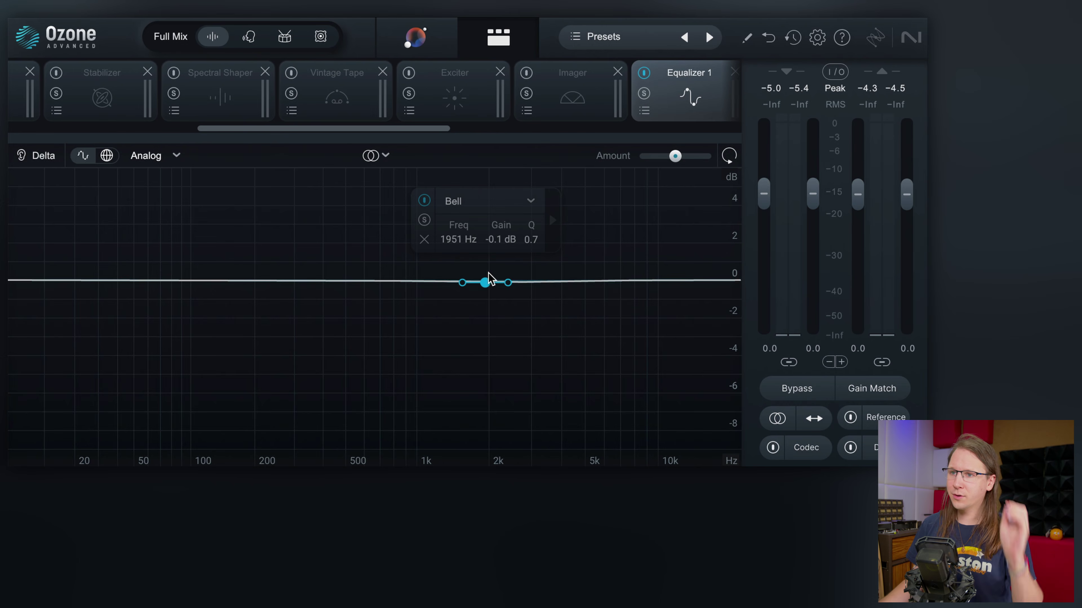
Step: Compare the equalizer's Analog and Digital modes, ending on Analog
left_click(149, 208)
left_click(169, 158)
left_click(155, 180)
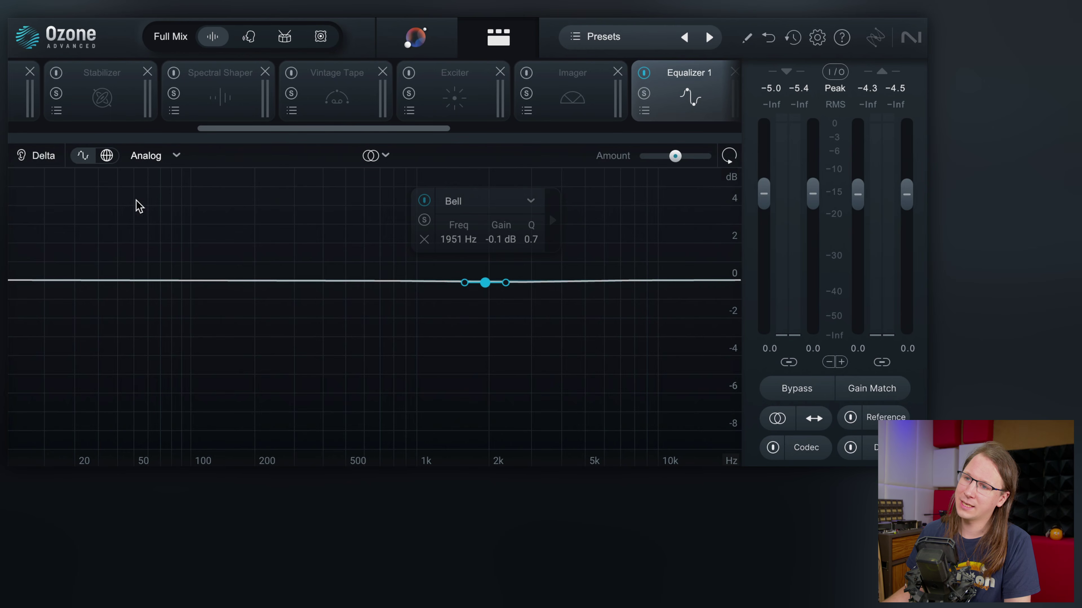
left_click_drag(377, 130, 545, 134)
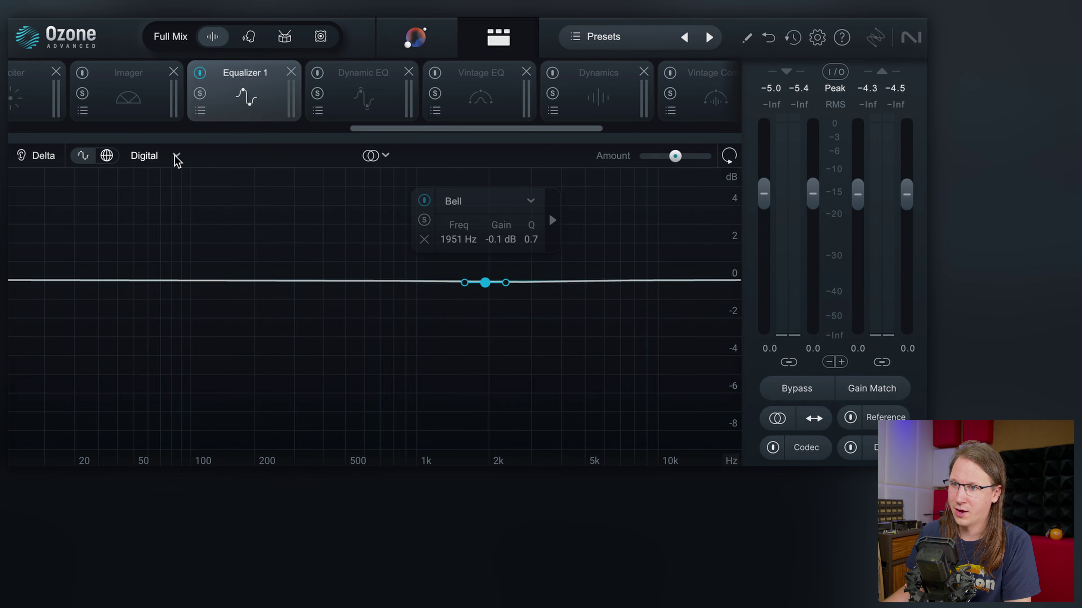
left_click(158, 175)
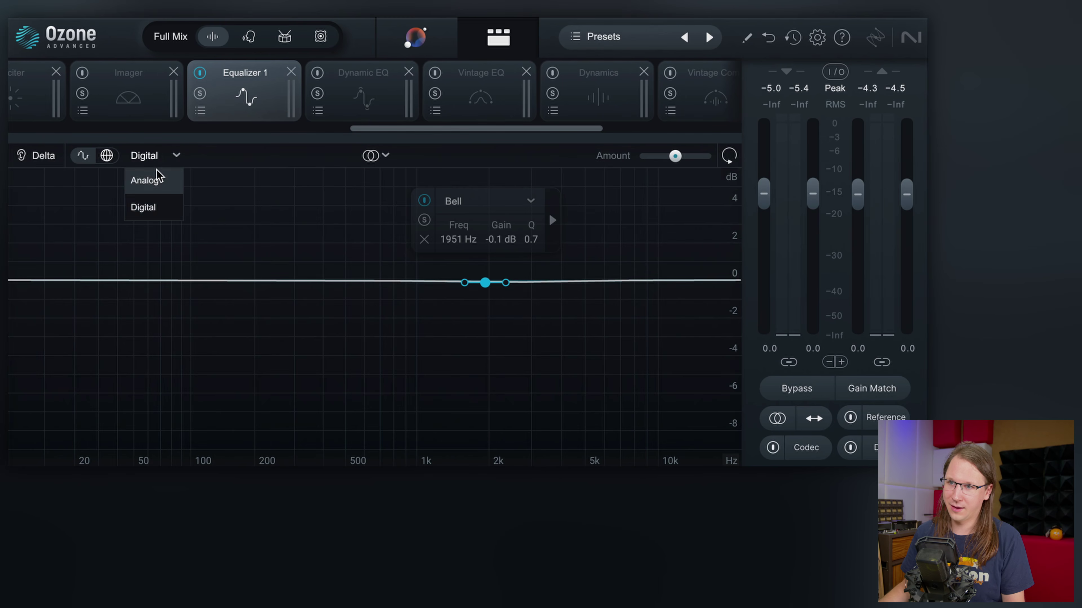
left_click(156, 170)
Step: Try the bell at 0.7 dB around 8879 Hz and 0.9 dB around 7256 Hz, and delete the band
left_click_drag(485, 283, 664, 268)
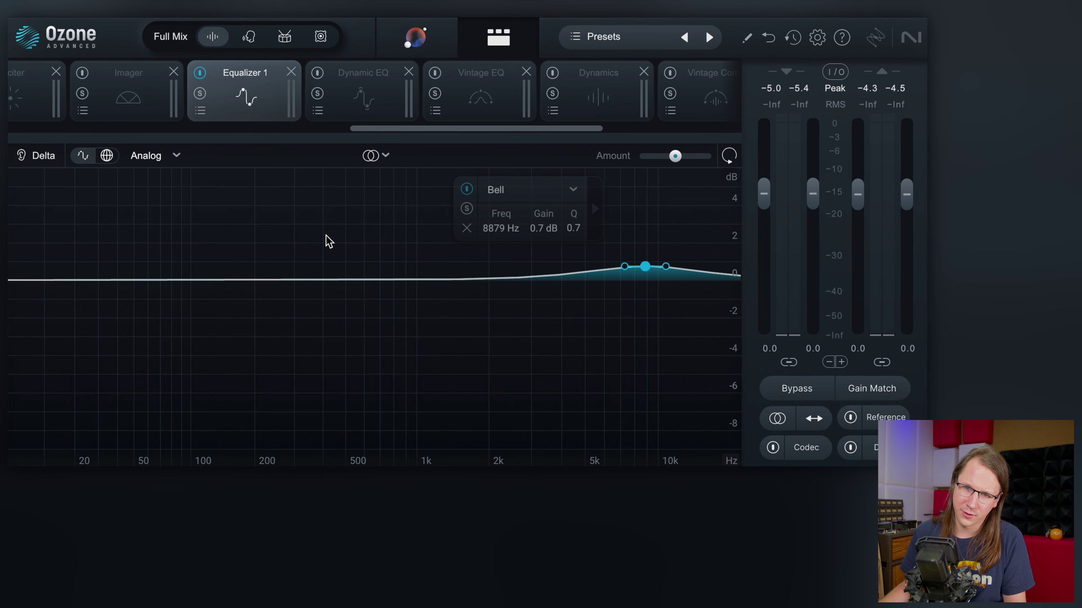
left_click_drag(546, 326, 683, 223)
left_click_drag(644, 271, 613, 273)
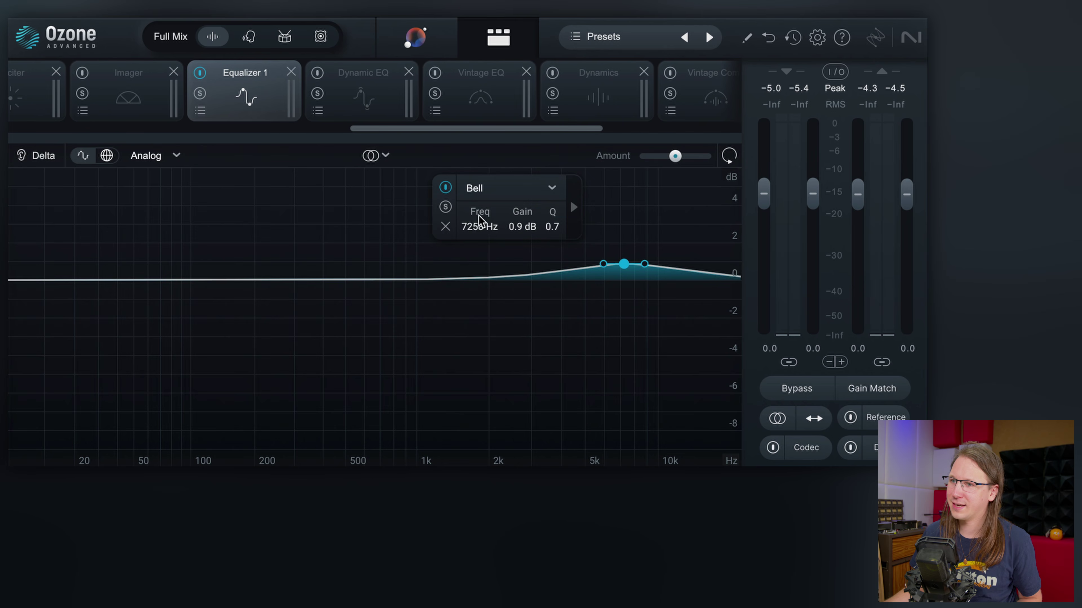
left_click(445, 226)
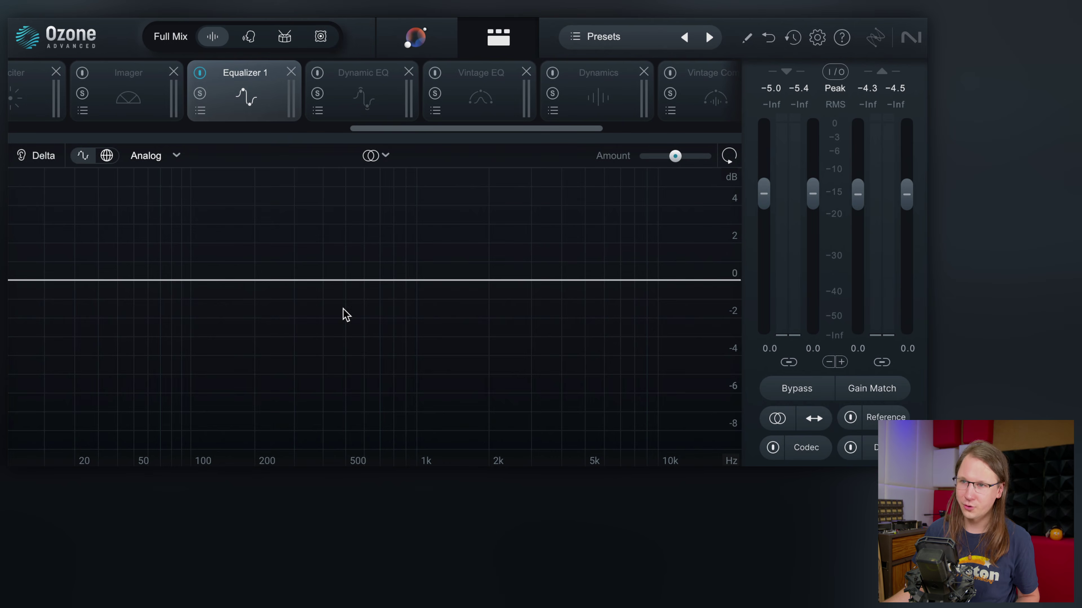
Step: Play the track and add a low-mid bell boost and a 2.5 dB bell cut at 6982 Hz
key("space")
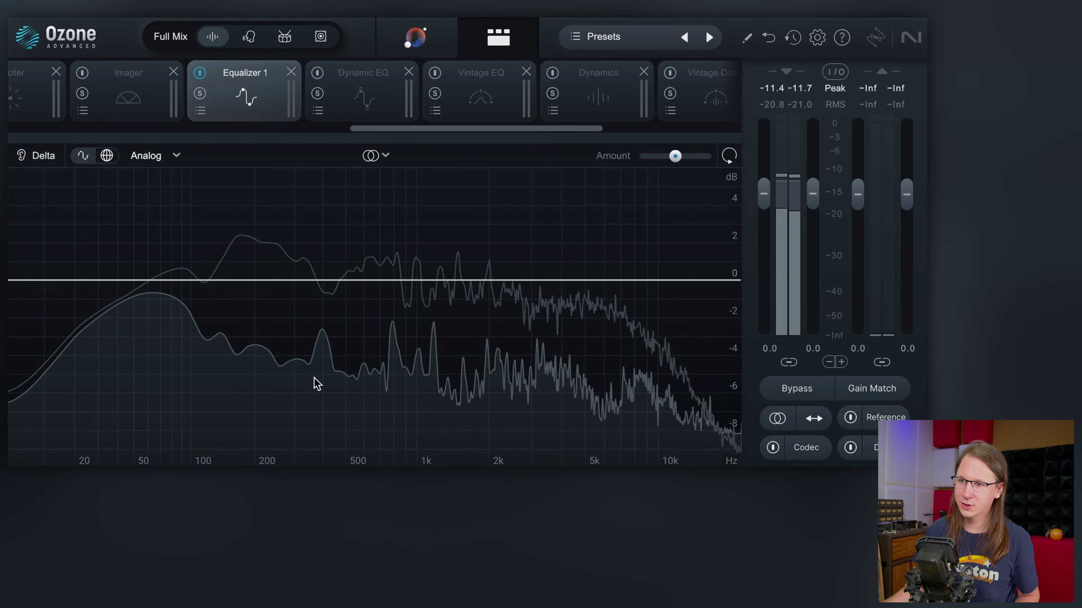
mouse_move(266, 355)
left_mouse_down()
mouse_move(259, 252)
mouse_move(559, 259)
mouse_move(609, 271)
mouse_move(592, 269)
left_mouse_up()
left_click_drag(369, 279, 370, 243)
left_click_drag(616, 280, 620, 328)
Step: Select both equalizer bands and shift them together in frequency and gain
left_click_drag(504, 331, 440, 292)
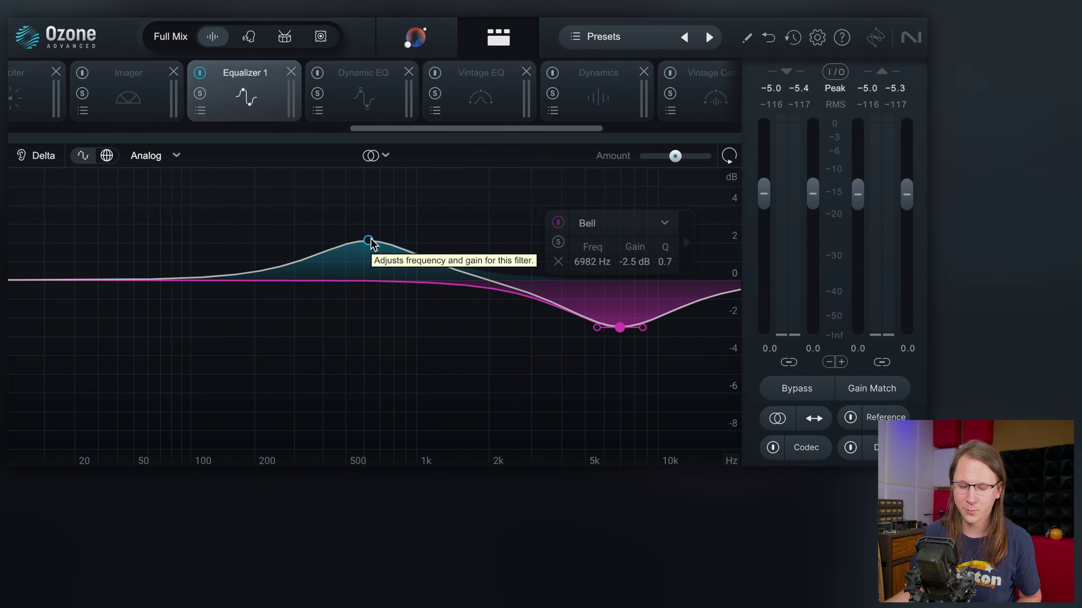
left_click(369, 241)
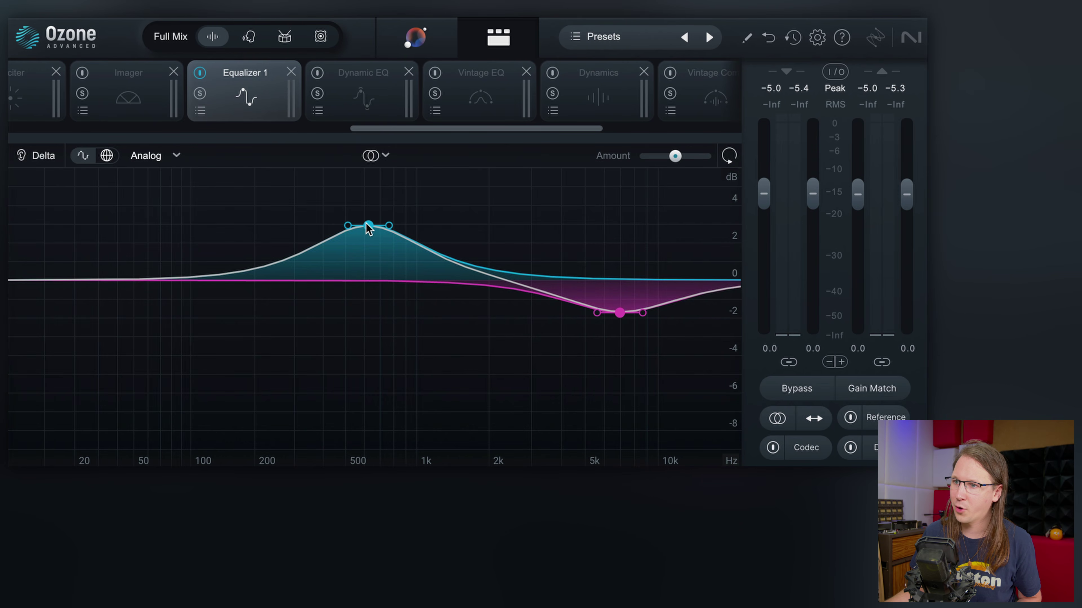
left_click_drag(378, 242, 375, 241)
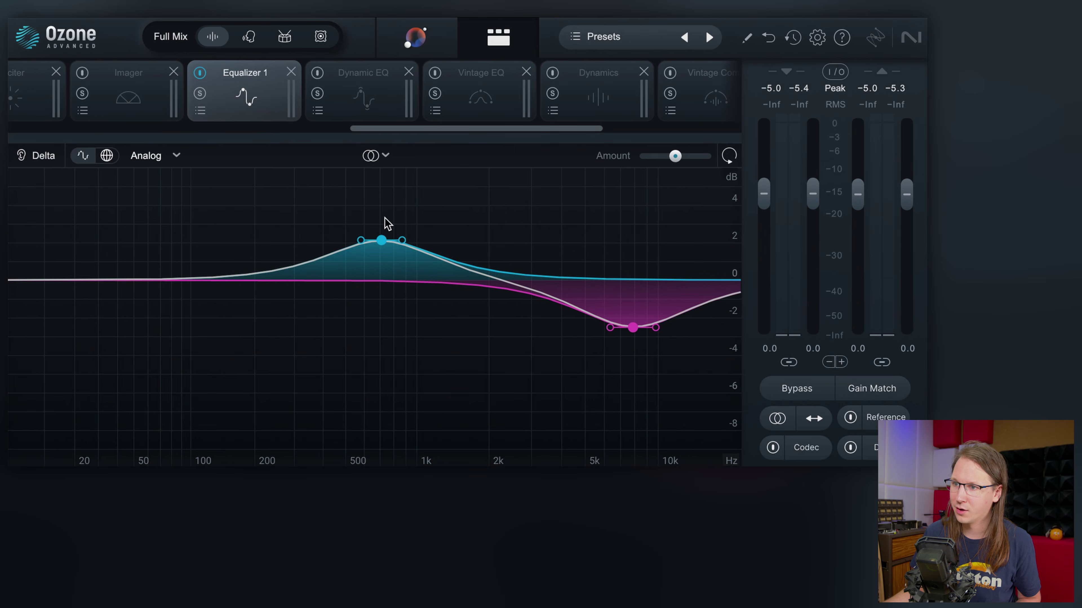
left_click_drag(398, 203, 389, 241)
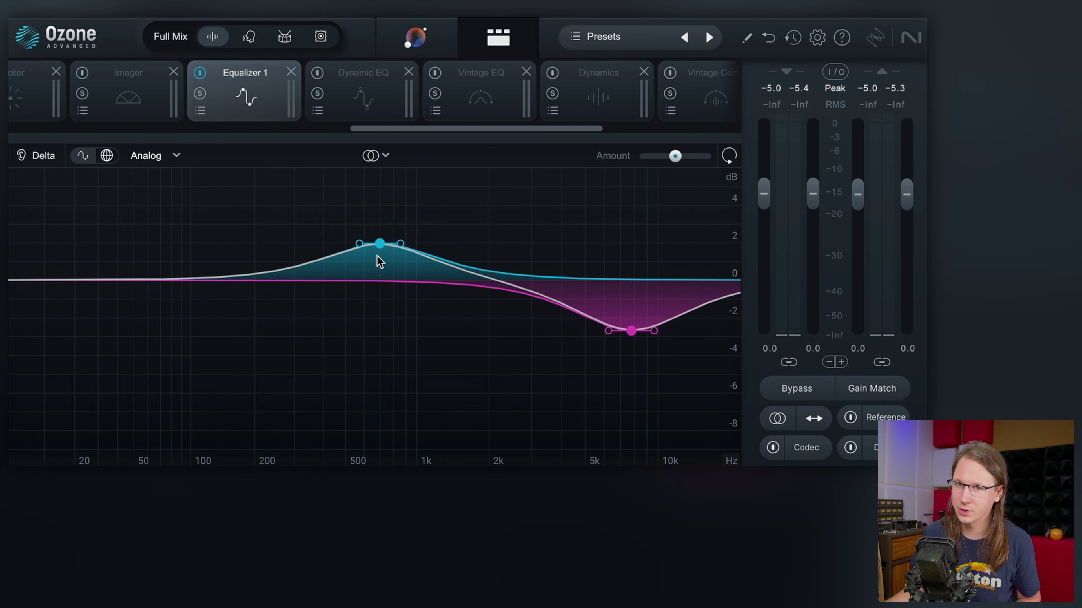
Step: Move the boosted band to 158 Hz at 2.5 dB and change it to a brickwall high-pass filter
left_click_drag(379, 255, 232, 234)
left_click(387, 186)
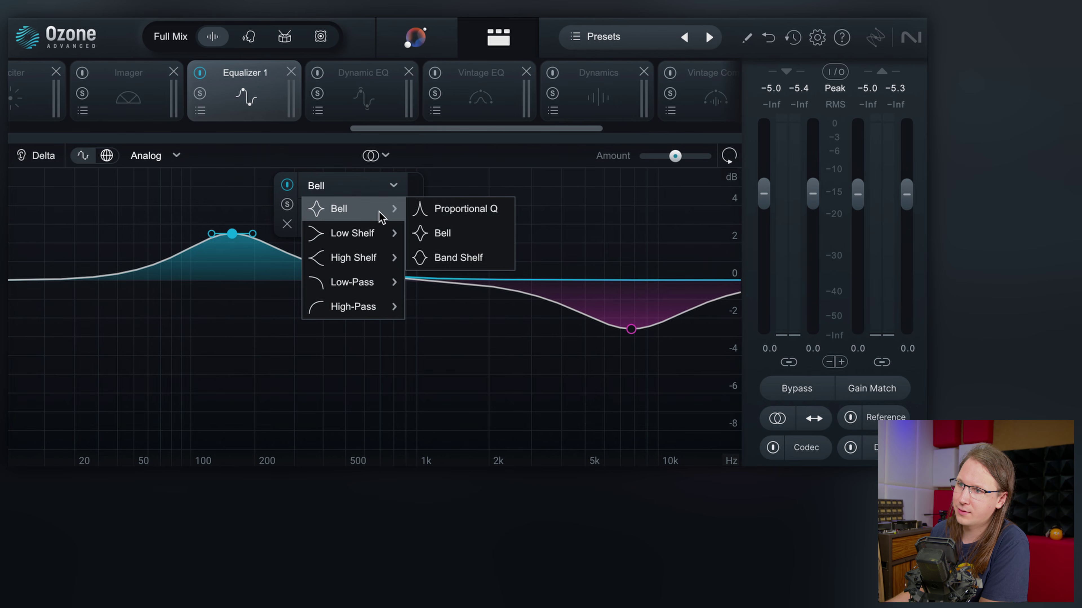
mouse_move(368, 226)
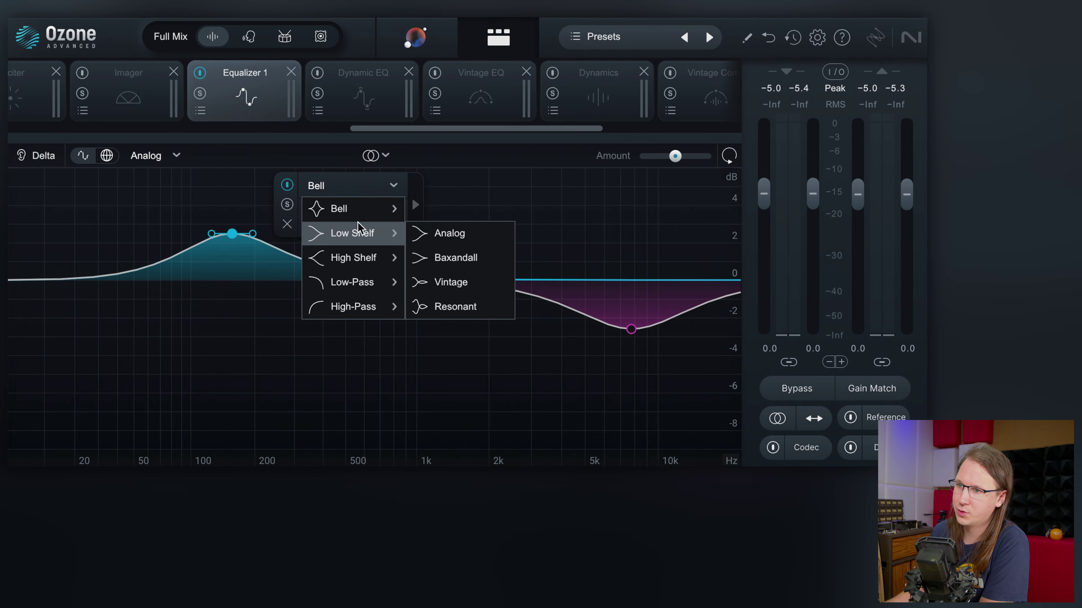
mouse_move(363, 307)
left_click(445, 356)
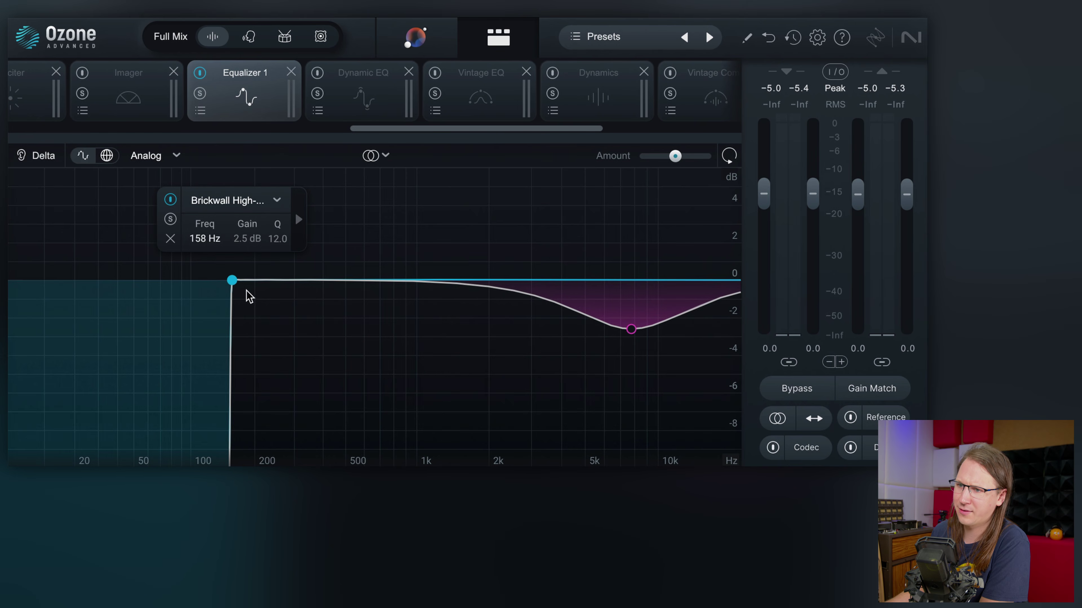
Step: Try the Vintage low shelf on the band and set it to a Baxandall Treble shelf of 1.4 dB at 107 Hz
left_click(267, 193)
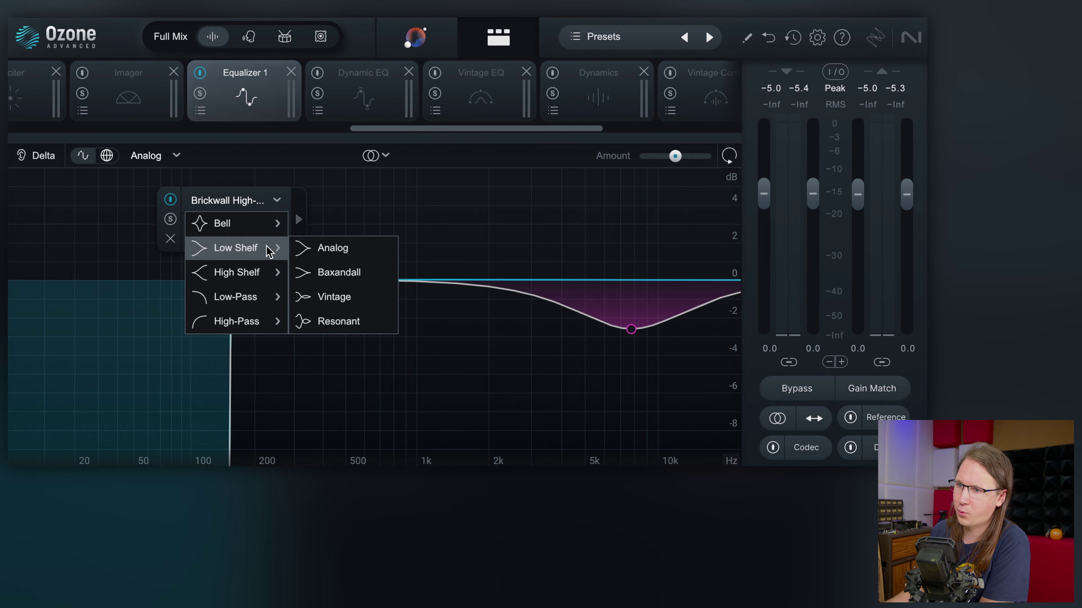
left_click(336, 296)
left_click_drag(231, 234, 194, 250)
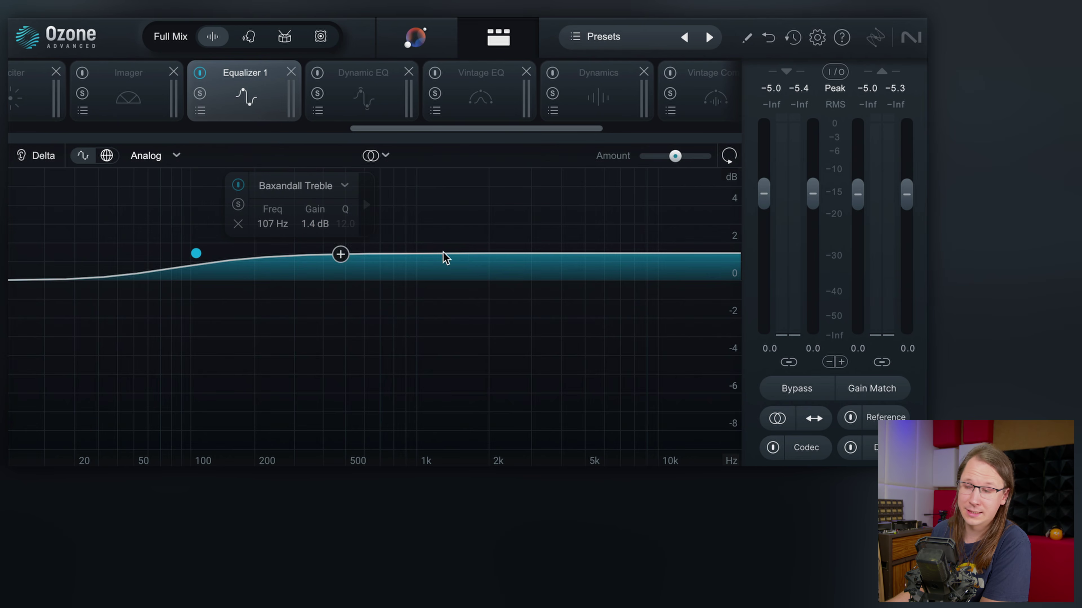
Step: Create a 3.6 dB bell at 3212 Hz in Digital mode and sweep its phase between 0% and 100%, ending at 100%
left_click_drag(481, 256, 537, 211)
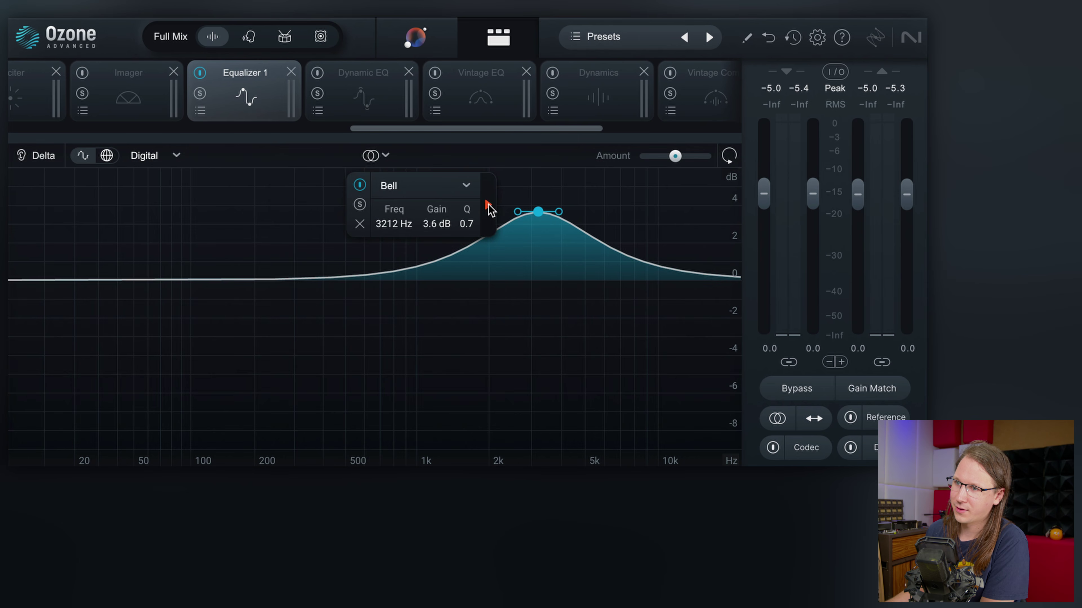
left_click(488, 207)
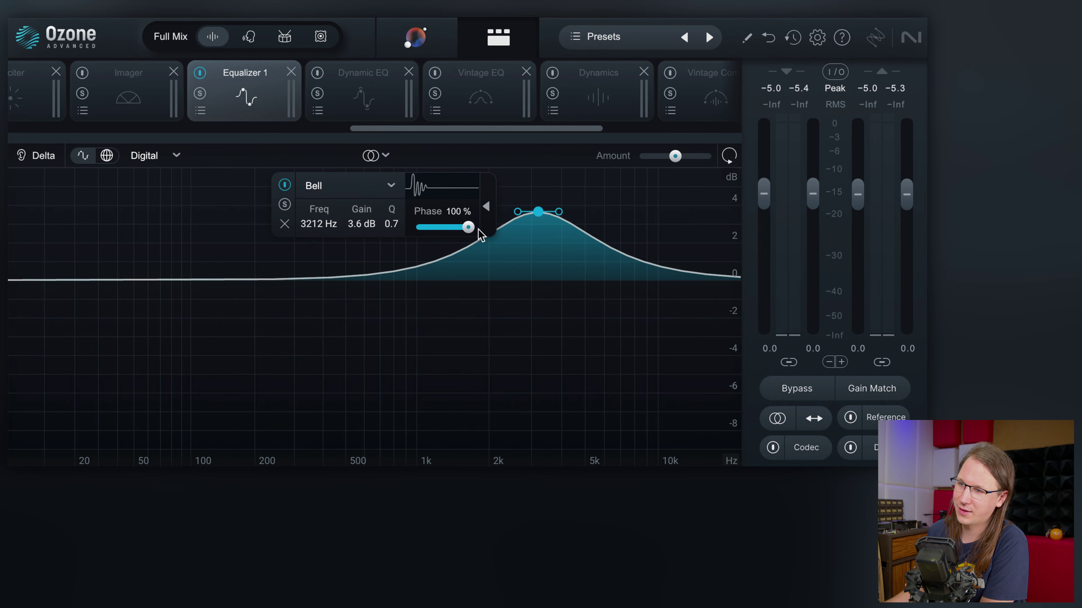
left_click_drag(445, 227, 467, 227)
left_click(488, 206)
left_click(487, 200)
left_click(490, 208)
left_click(491, 203)
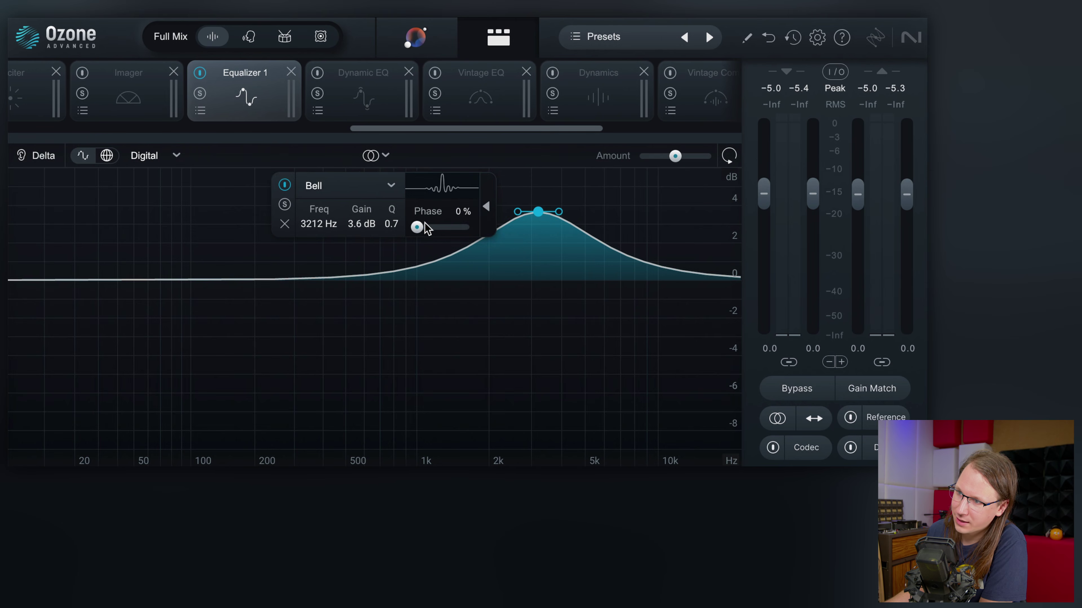
left_click_drag(435, 226, 490, 230)
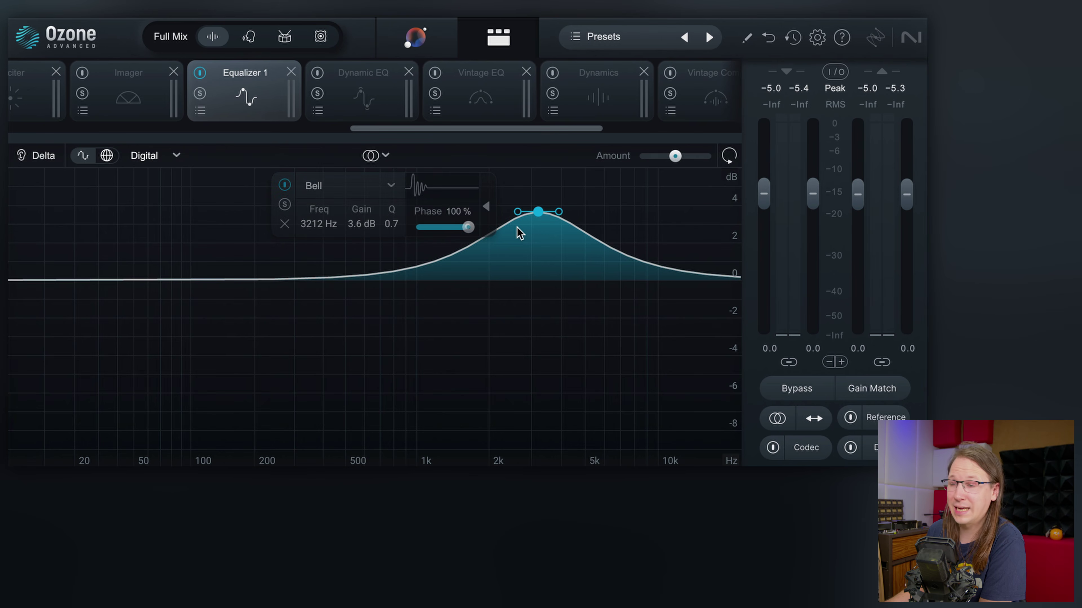
left_click_drag(416, 228, 492, 230)
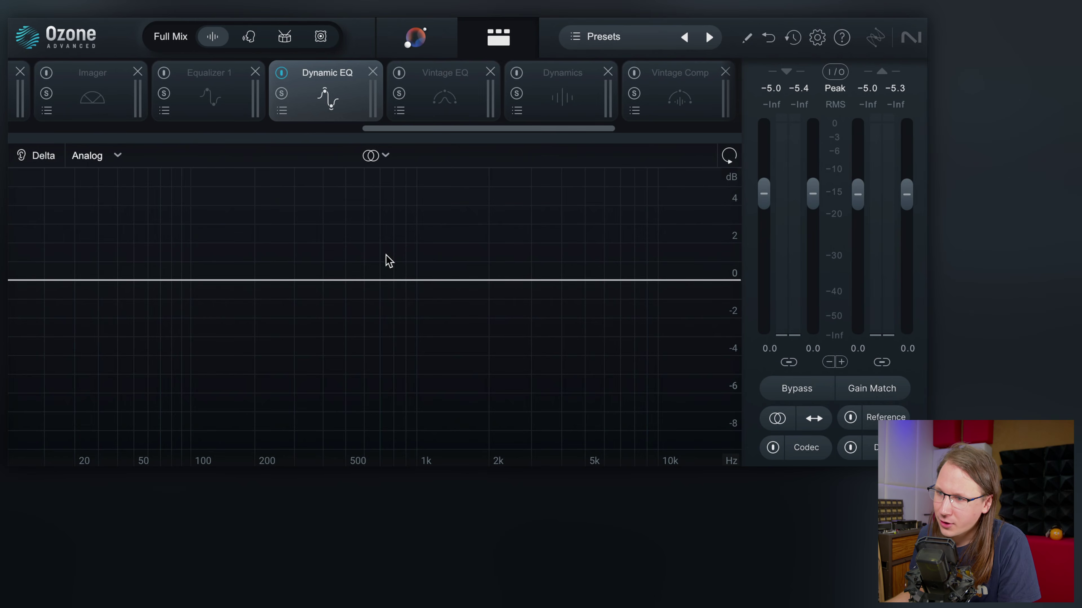
Step: Add a 2.7 dB bell at 643 Hz in the Dynamic EQ and adjust its threshold during playback
left_click_drag(368, 281, 370, 259)
left_click_drag(371, 224, 370, 230)
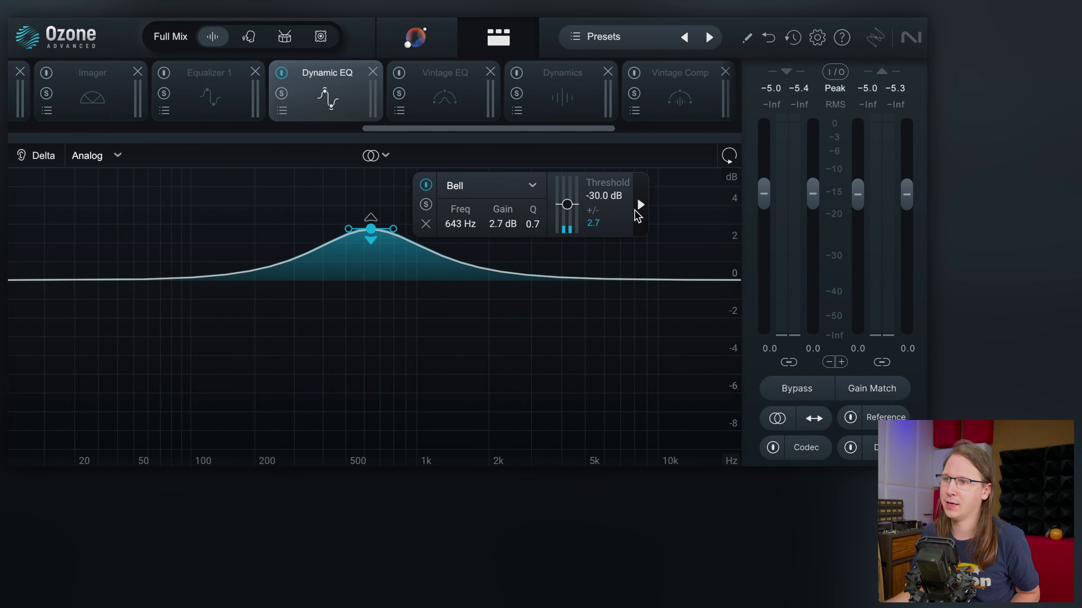
key("space")
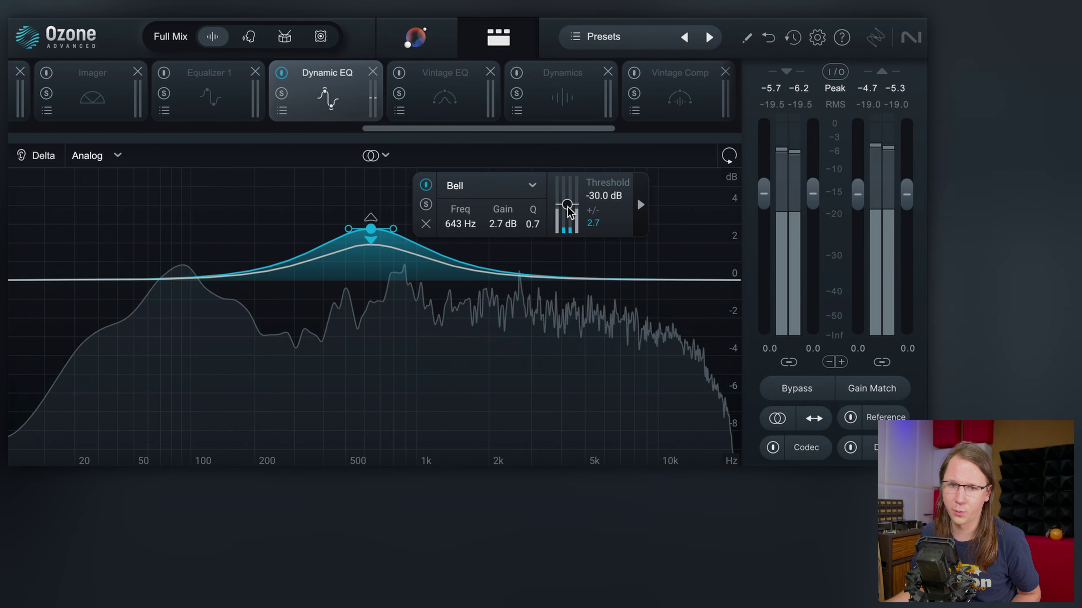
mouse_move(567, 219)
left_mouse_down()
mouse_move(568, 184)
mouse_move(574, 225)
mouse_move(567, 214)
left_mouse_up()
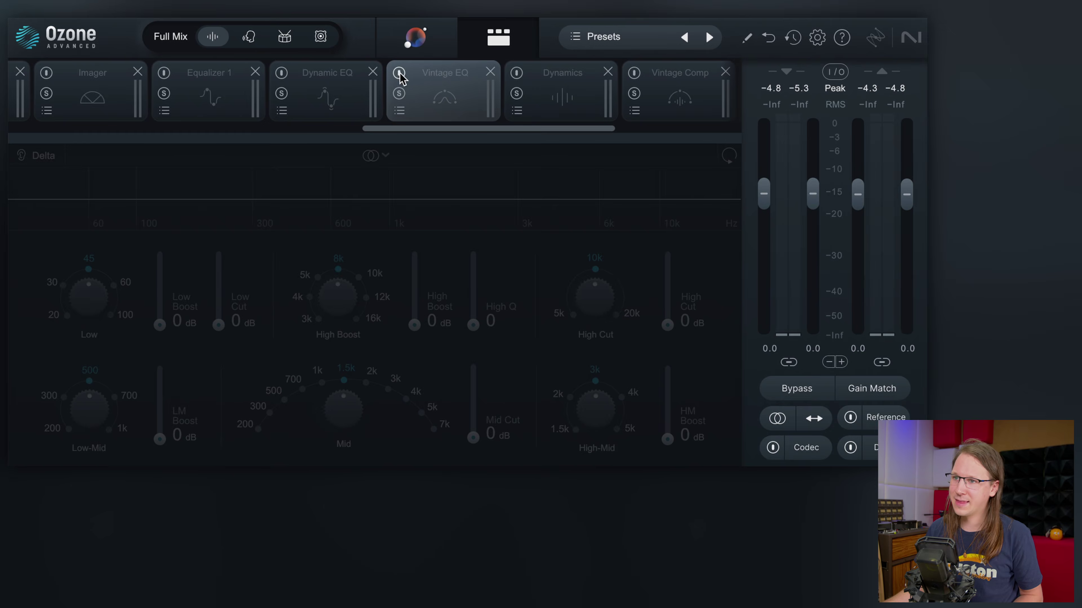
Step: Enable the Vintage EQ with a 4.0 dB Low Boost and 4.0 dB Low Cut, and compare it with the module bypassed during playback
left_click(399, 74)
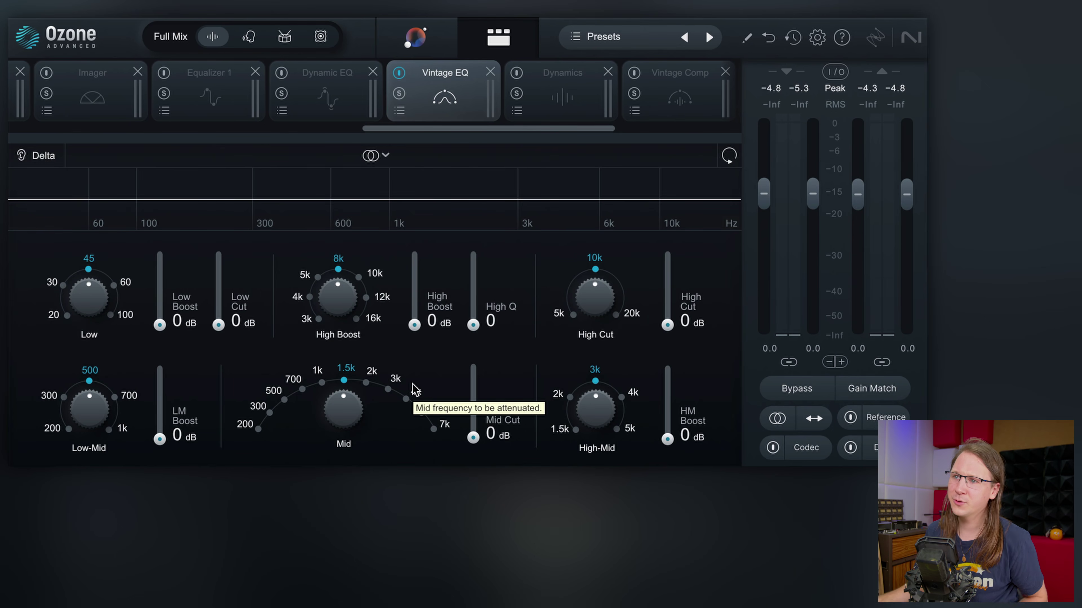
left_click_drag(160, 325, 159, 298)
left_click_drag(218, 325, 218, 303)
key("space")
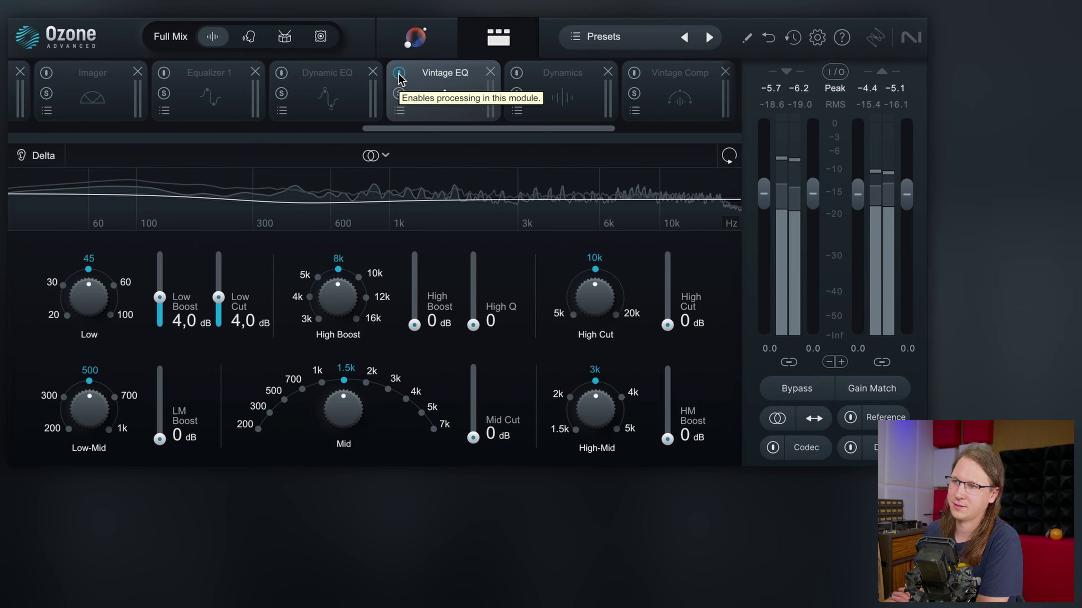
left_click(399, 73)
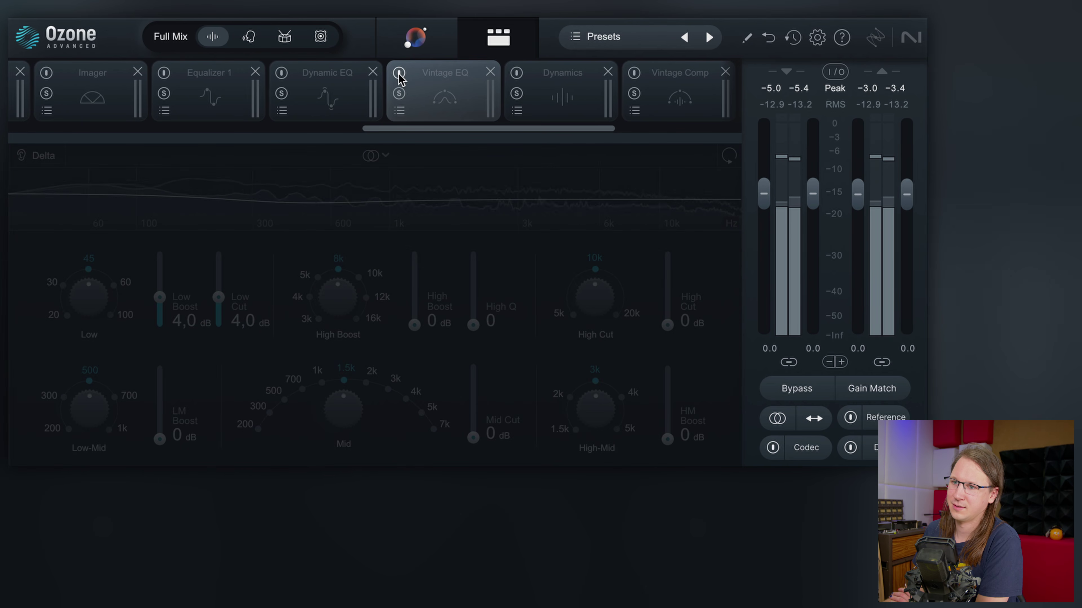
left_click(399, 74)
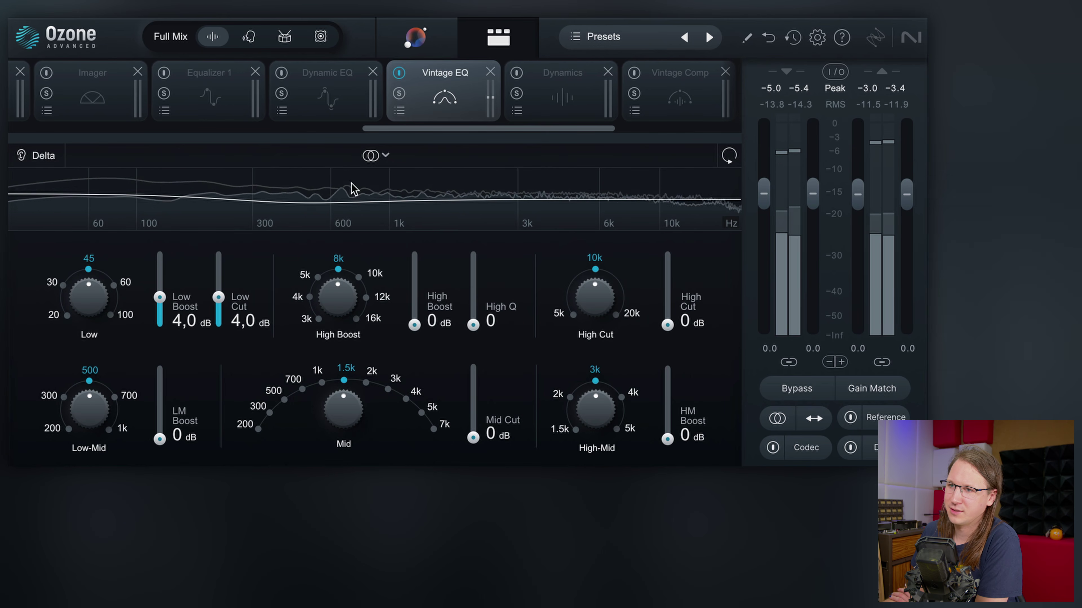
Step: Set the Vintage EQ's High Boost to 3.5 dB at 12k and Mid Cut to 4.4 dB at 700, and stop playback
left_click_drag(415, 325, 415, 292)
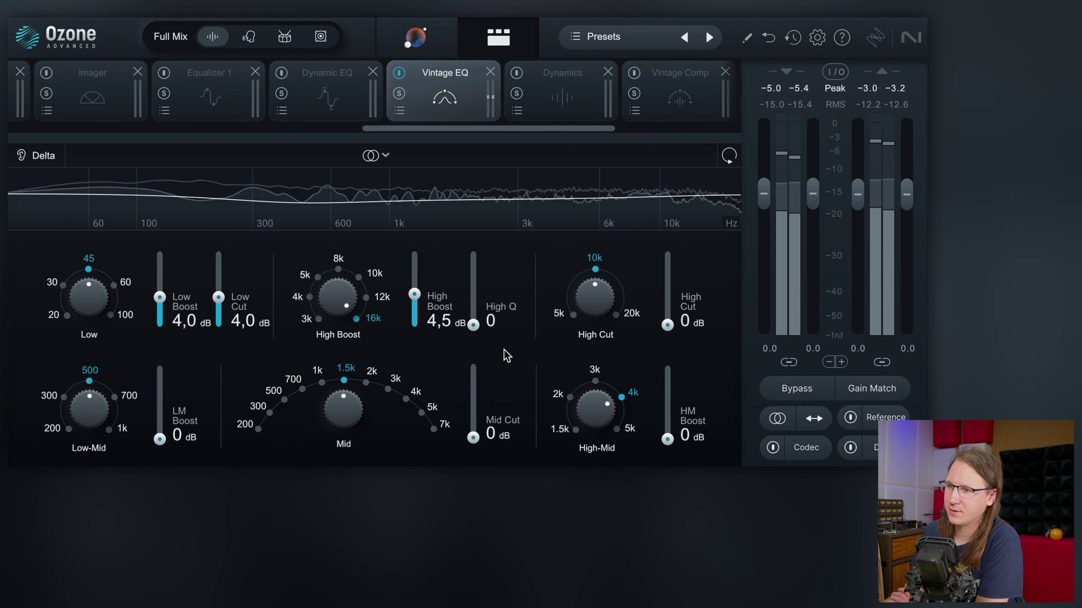
left_click_drag(420, 283, 419, 306)
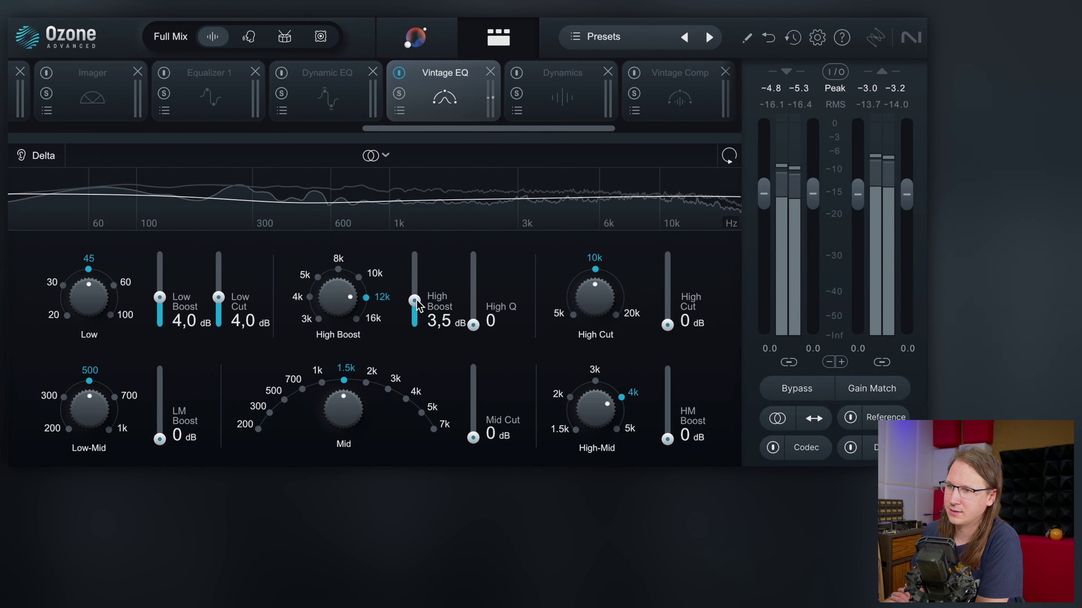
left_click_drag(472, 438, 472, 407)
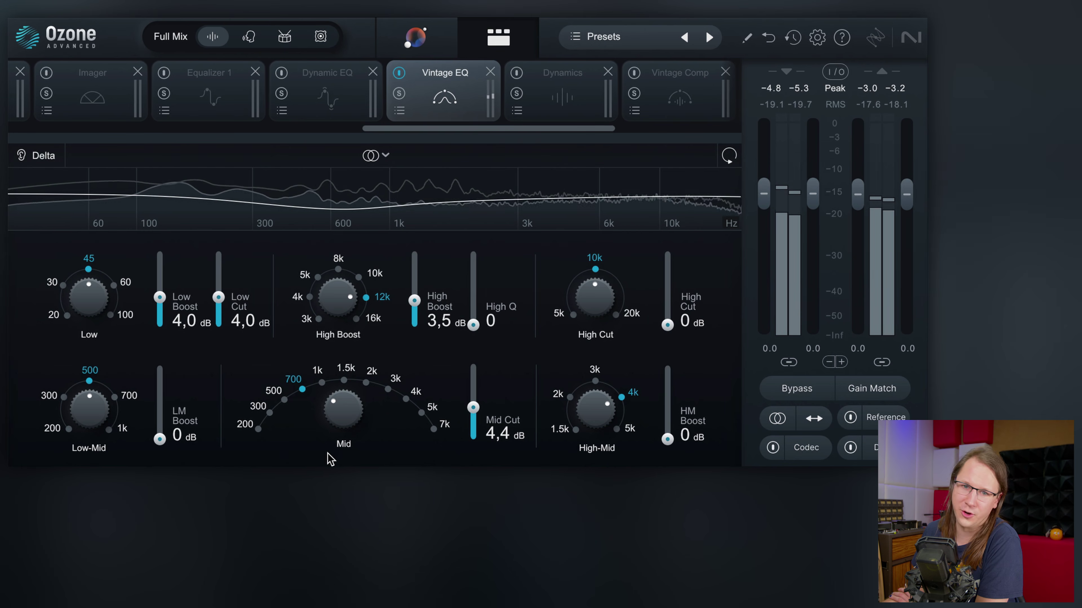
key("space")
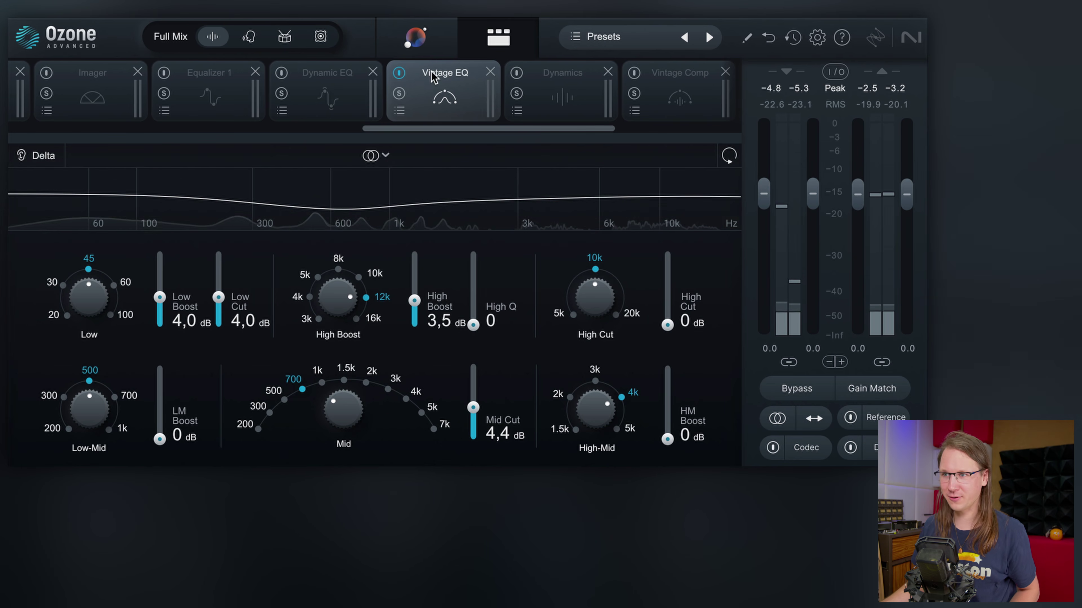
Step: Switch to the Dynamics module and split it into four bands, with crossovers between 100 and 300 Hz, just above 1 kHz and just above 6 kHz
left_click(559, 96)
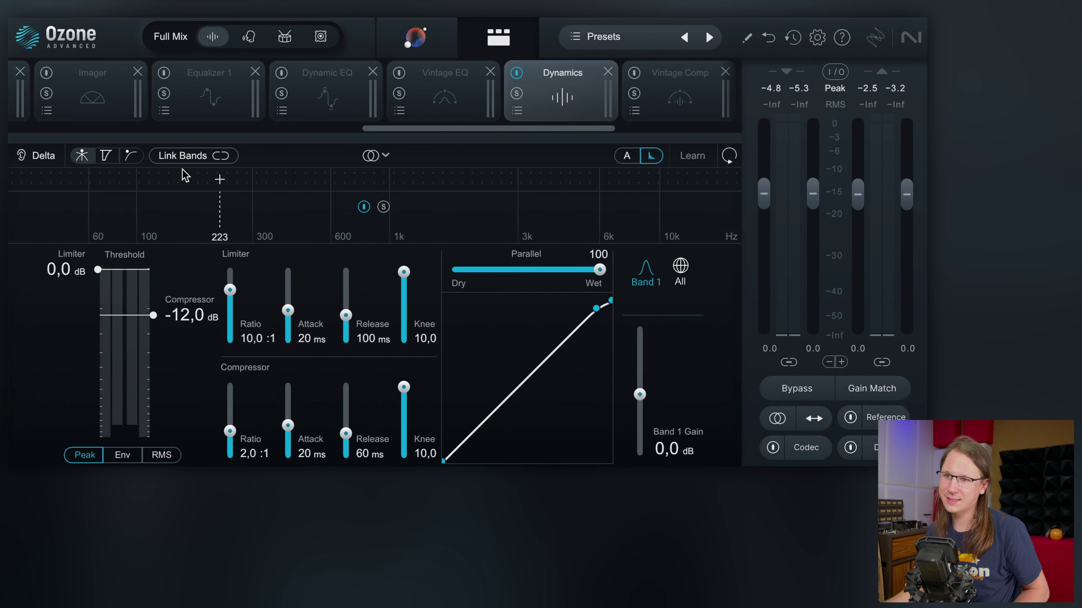
left_click_drag(529, 130, 675, 129)
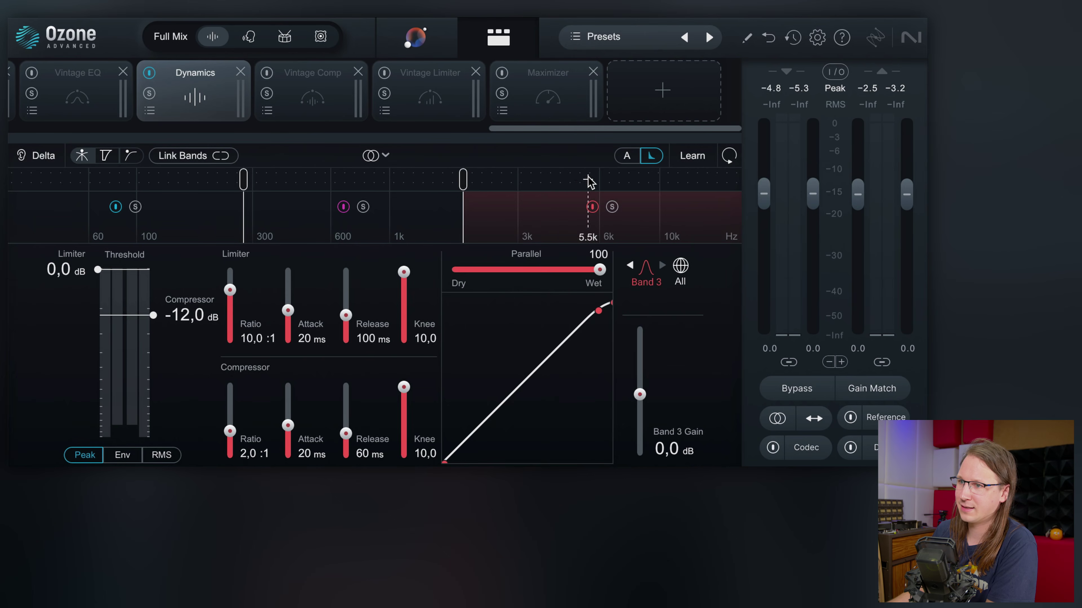
left_click_drag(463, 179, 414, 179)
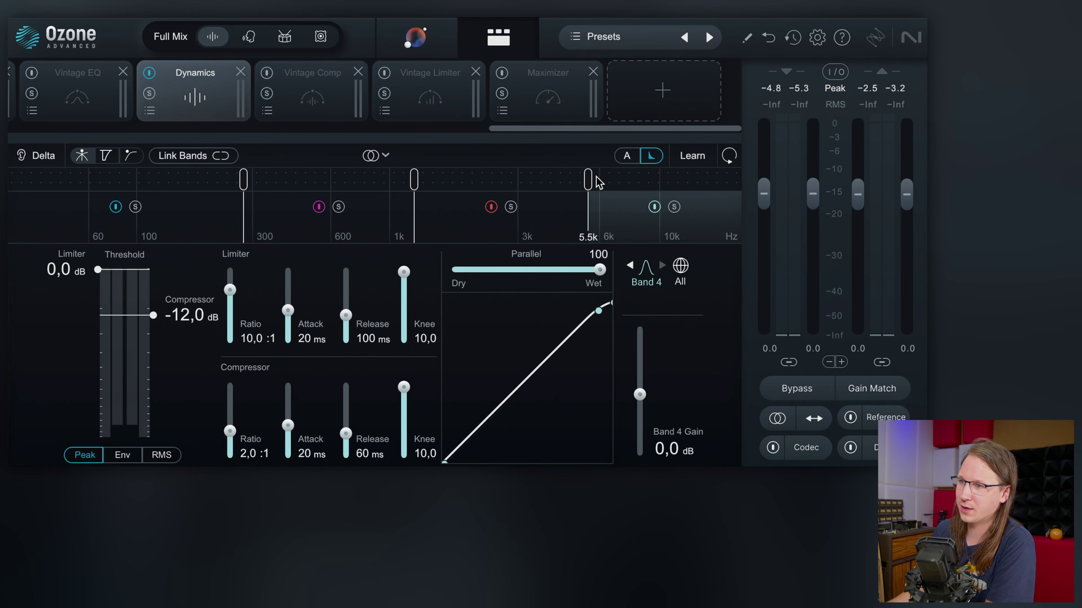
left_click_drag(596, 177, 604, 177)
left_click_drag(248, 186, 196, 179)
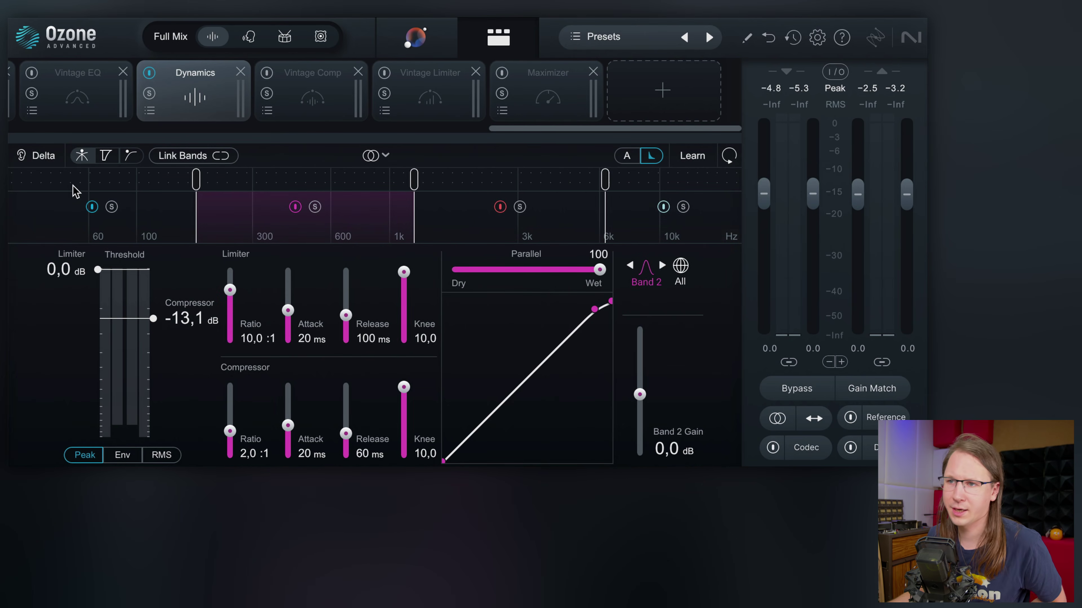
left_click_drag(199, 192, 187, 182)
left_click_drag(414, 180, 421, 189)
Step: Show the Dynamics gain reduction trace during playback, lower Band 2's compressor threshold to -27.7 dB and bring up Band 1
left_click(113, 155)
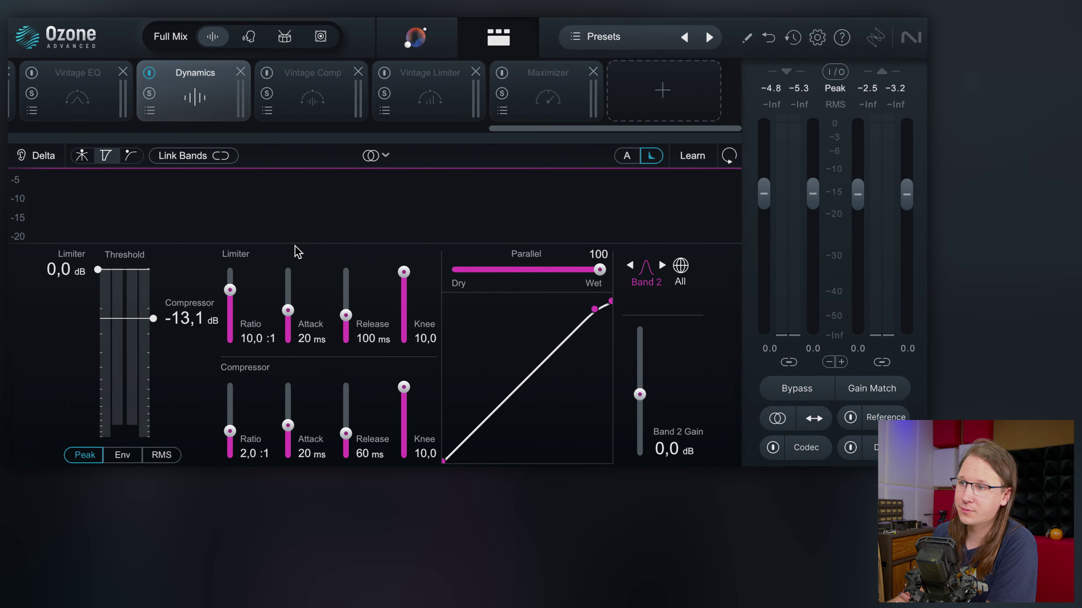
key("space")
left_click_drag(110, 320, 137, 351)
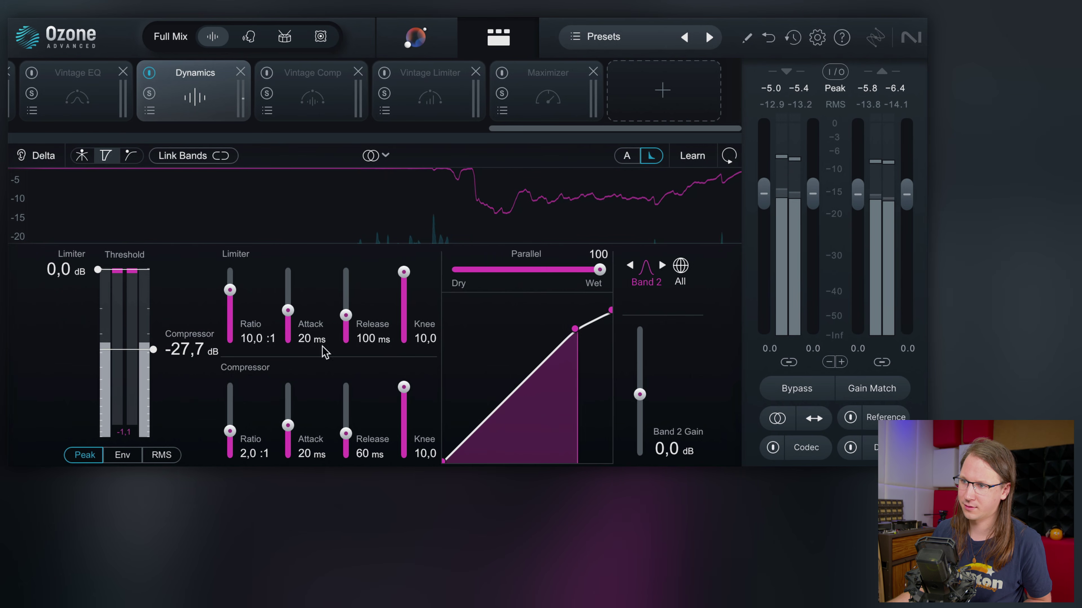
left_click(630, 266)
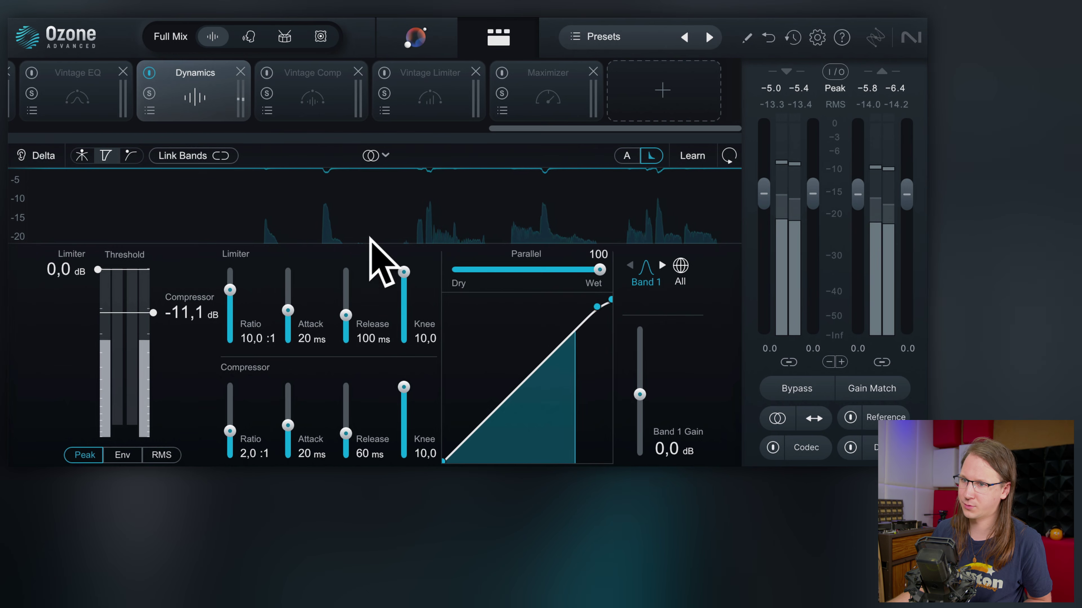
Step: Try a Tilt detection filter with an amount of 5.6 and change it to a Highpass at 84 Hz
left_click(131, 156)
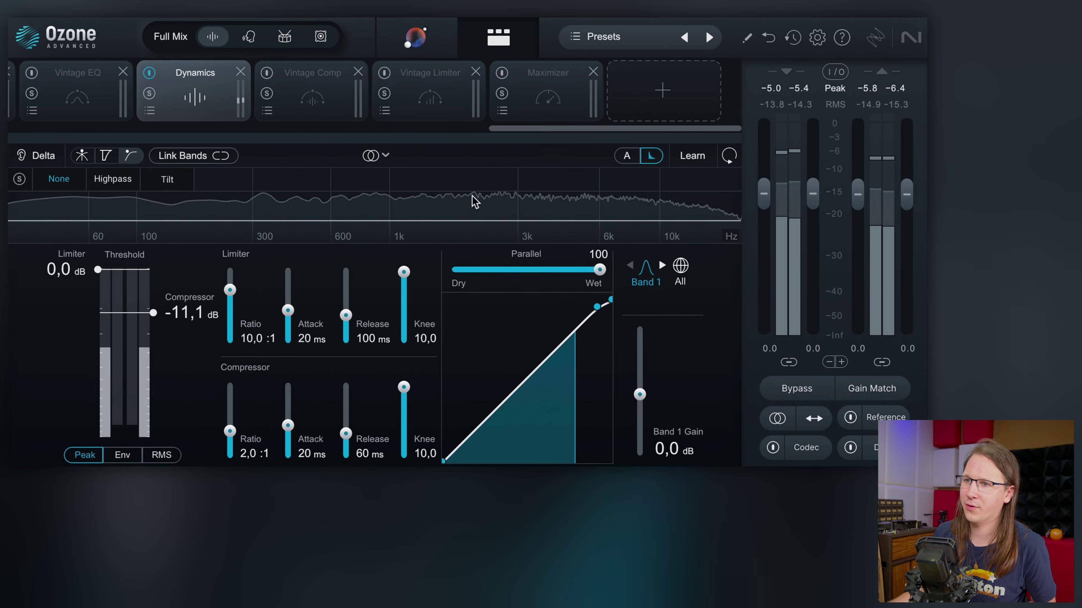
left_click(183, 187)
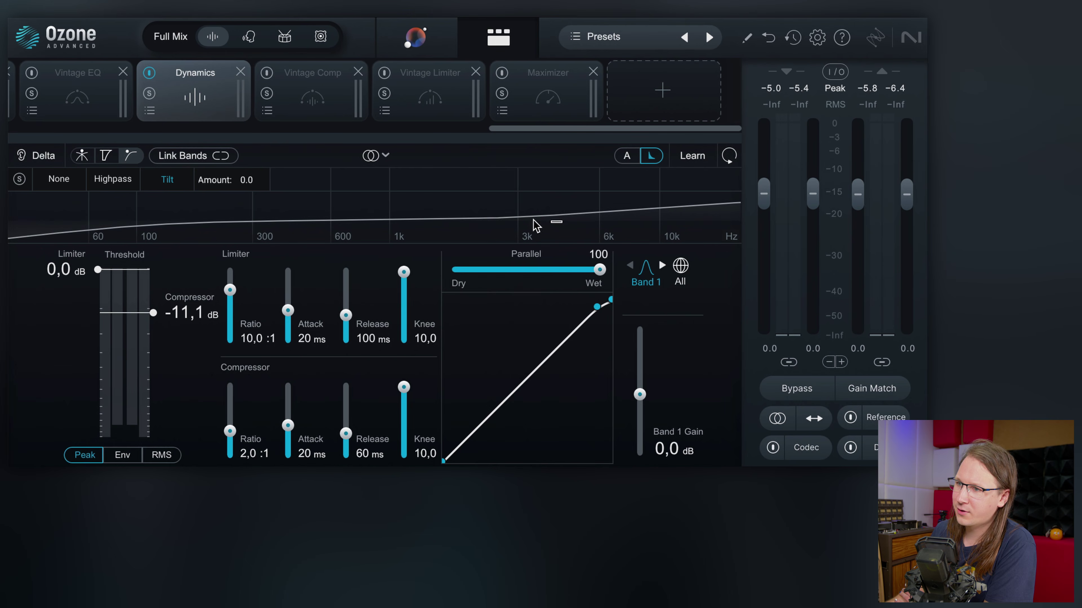
left_click_drag(243, 176, 186, 173)
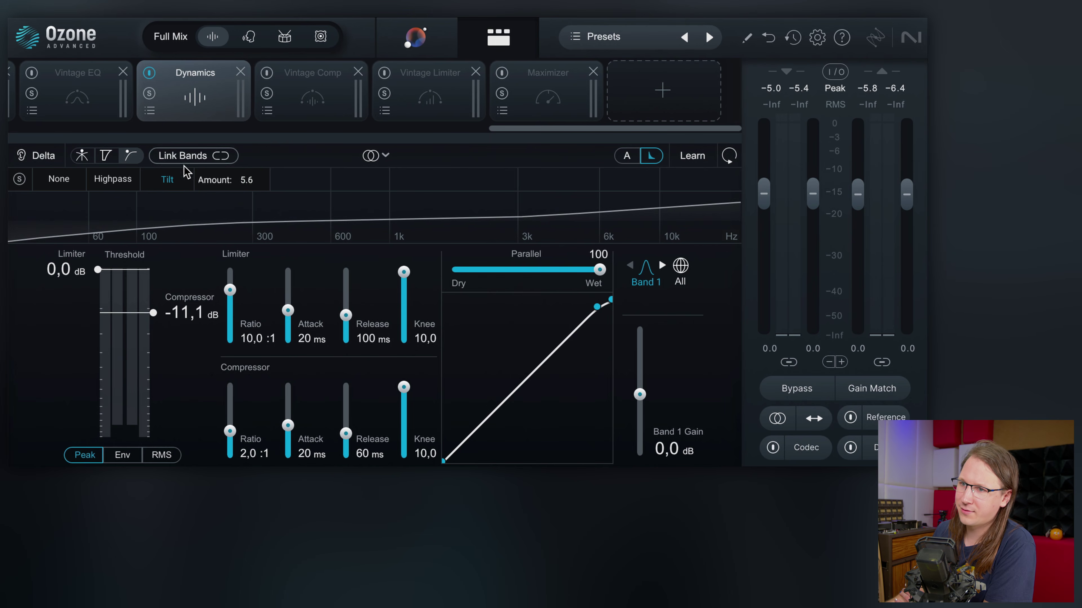
left_click(134, 184)
left_click_drag(208, 220, 120, 216)
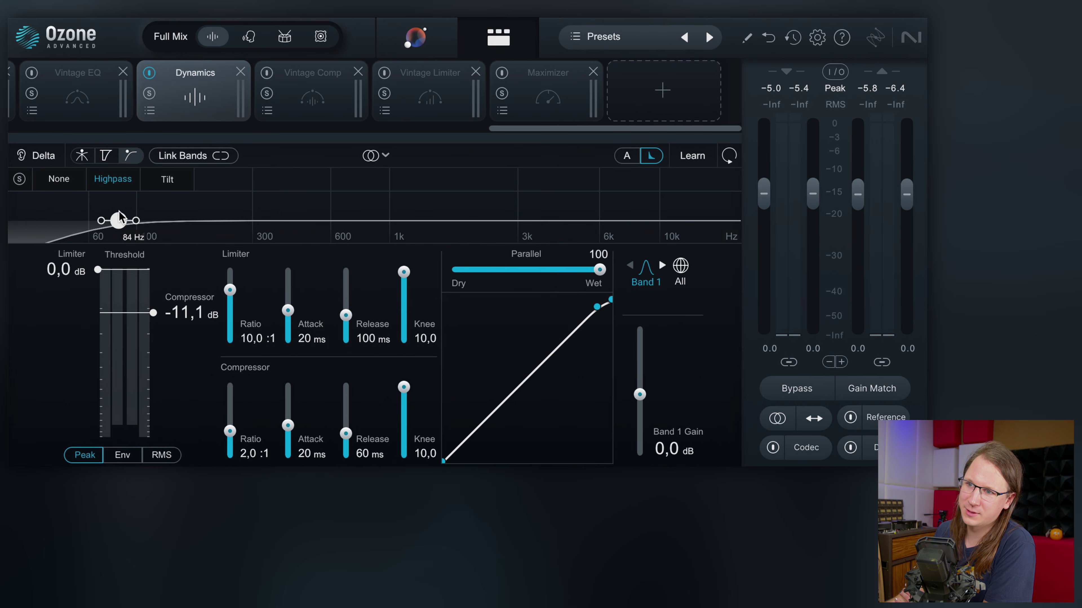
Step: Link the bands, show all four together and lower their compressor thresholds to -12.5 dB, with Band 2 at -29.1 dB
left_click(83, 156)
left_click(178, 160)
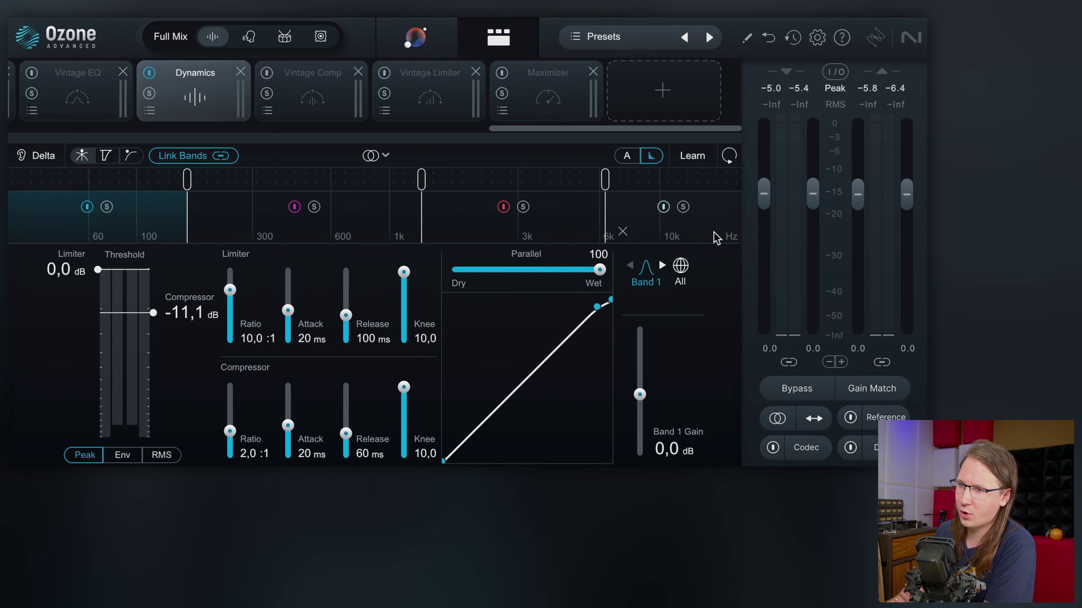
left_click(682, 268)
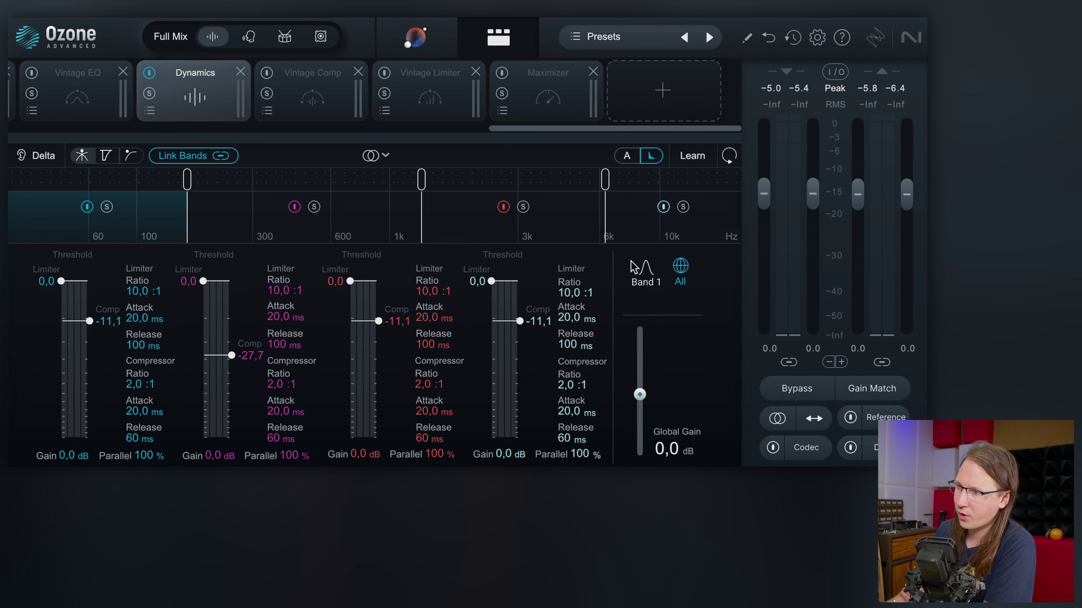
mouse_move(85, 328)
left_mouse_down()
mouse_move(91, 341)
mouse_move(103, 328)
left_mouse_up()
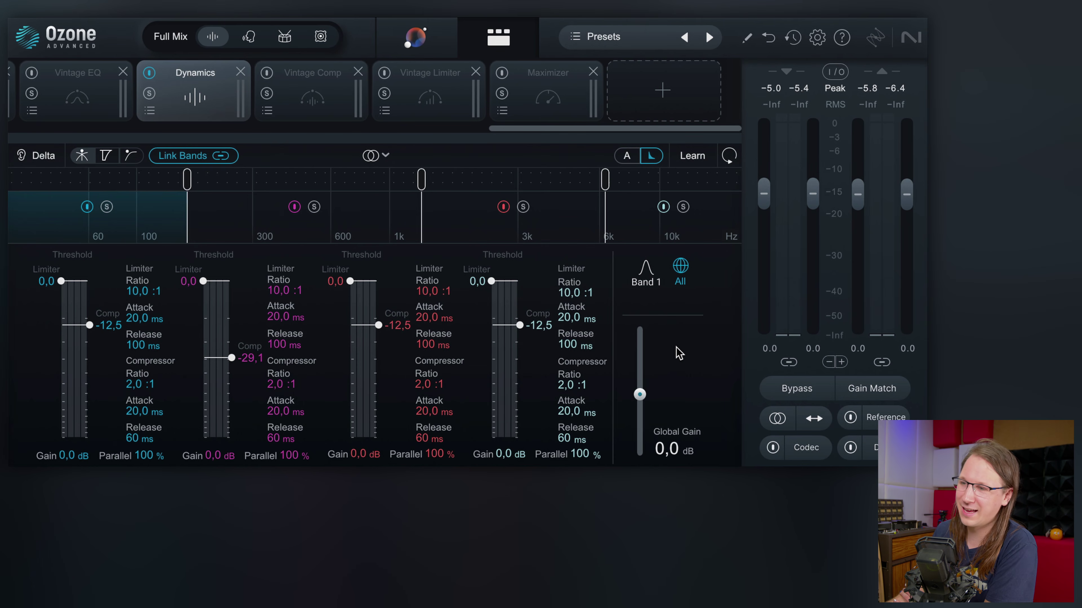
Step: Go back to Band 1's controls, try another channel processing mode and return to stereo with the bands unlinked
left_click(646, 273)
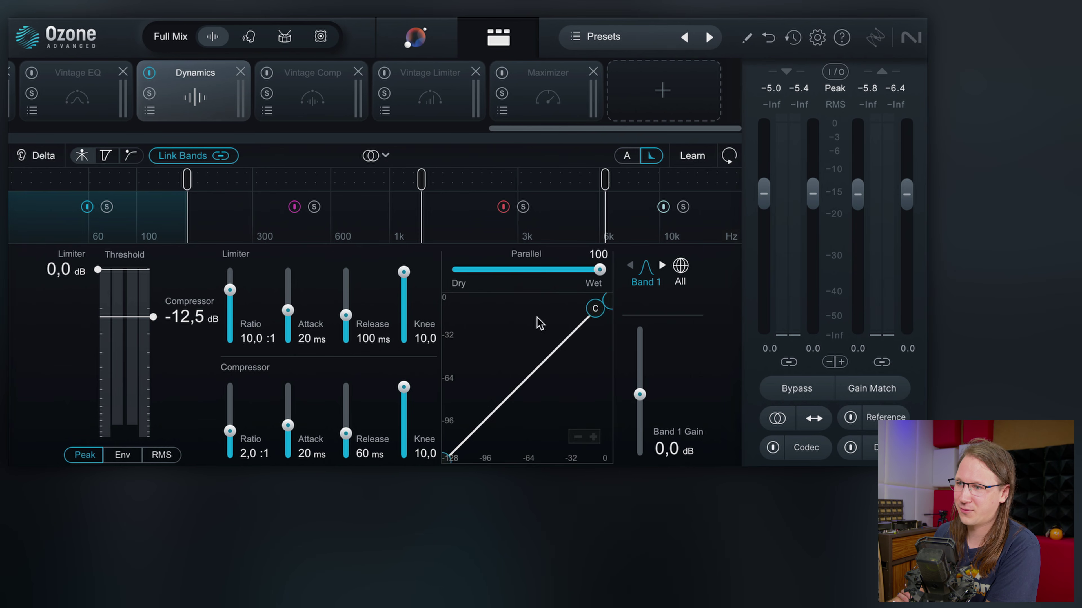
left_click(385, 155)
left_click(390, 207)
left_click(385, 156)
left_click(391, 180)
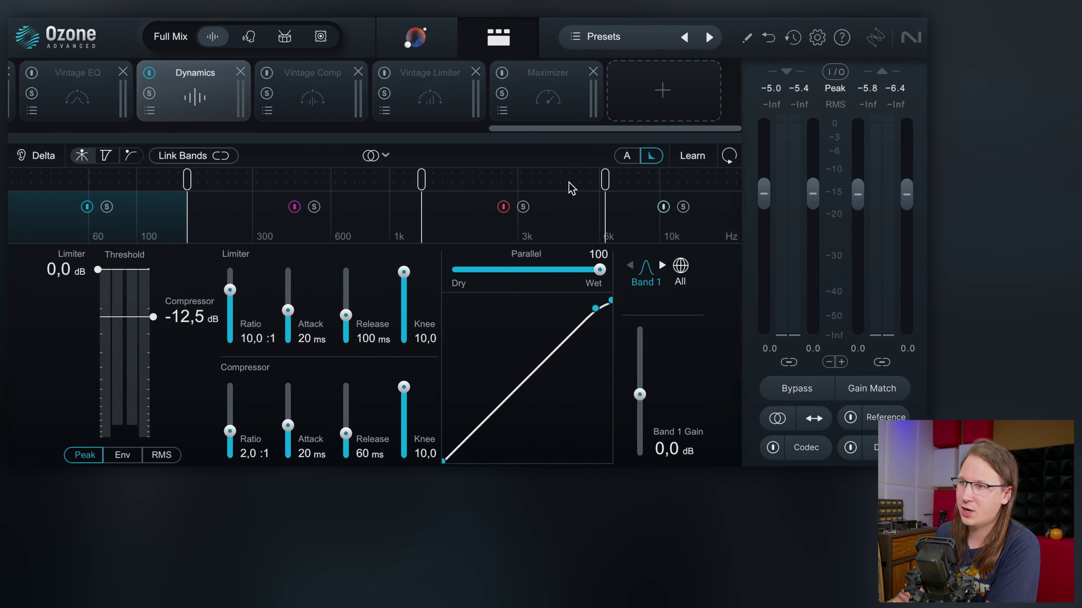
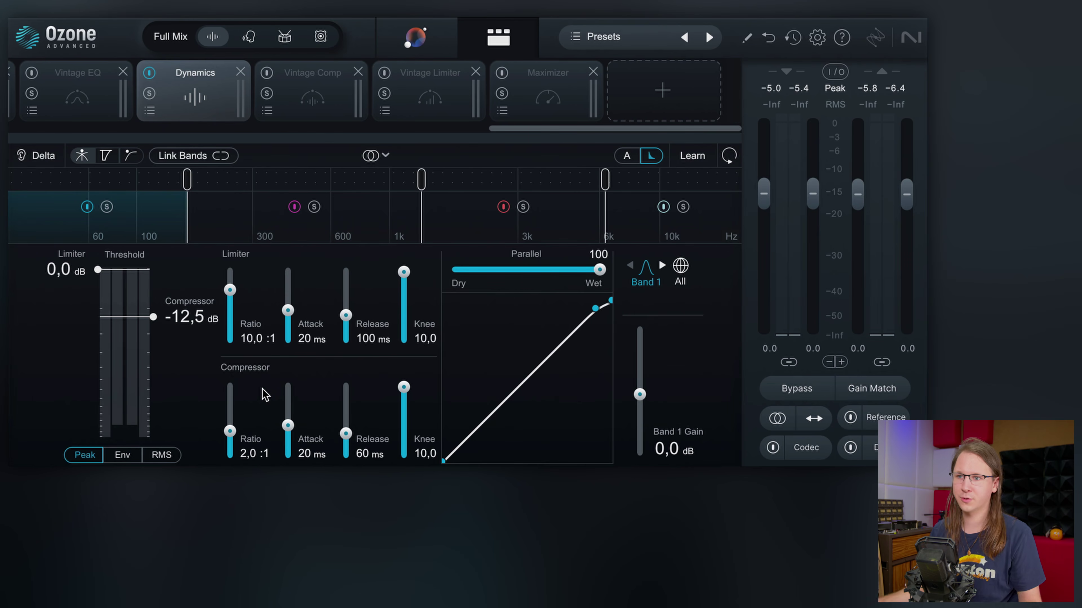
Step: Set Band 1's compressor threshold to -29.6 dB and its limiter threshold to -11.9 dB
left_click_drag(151, 315, 149, 352)
left_click_drag(97, 270, 88, 318)
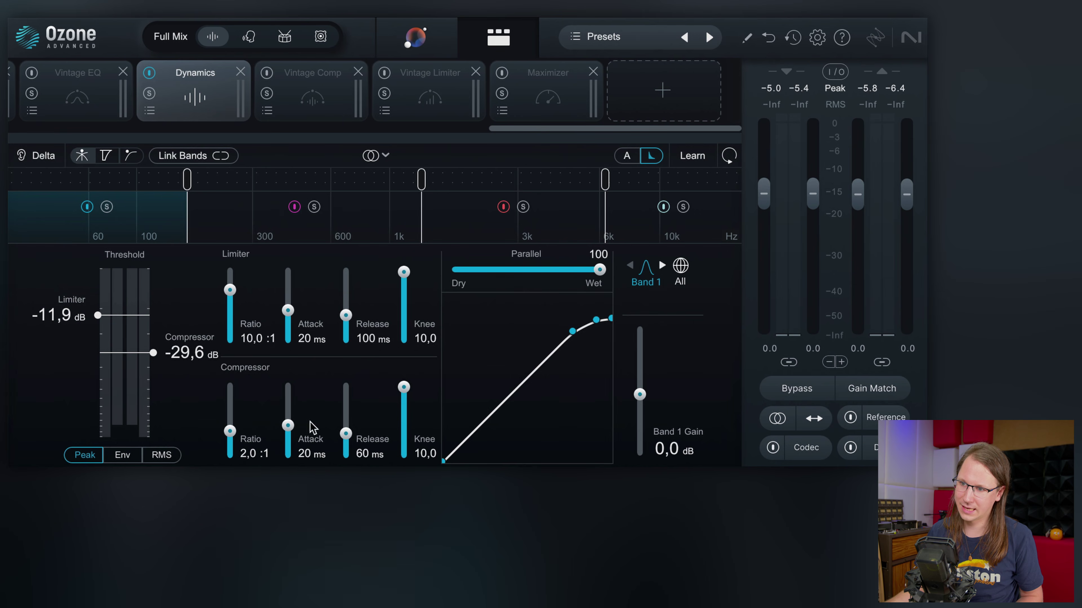
left_click_drag(165, 361, 162, 360)
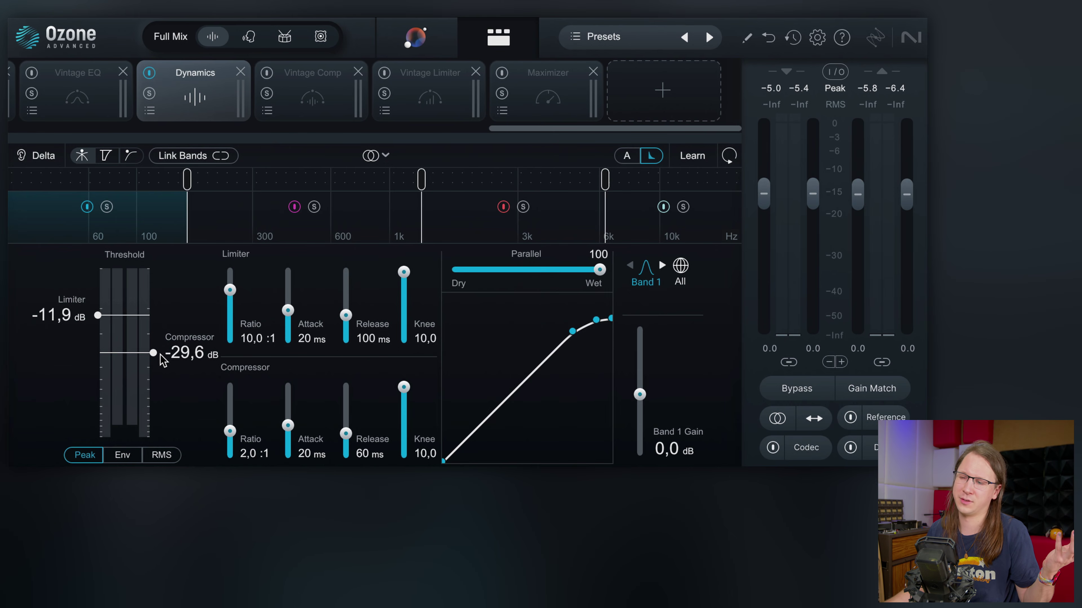
Step: During playback, set Band 1's limiter threshold to -24.9 dB, compressor threshold to -32.7 dB, limiter attack to 3 ms and limiter release to 942 ms
key("space")
left_click_drag(98, 315, 98, 270)
left_click_drag(187, 353, 187, 375)
left_click_drag(85, 257, 106, 347)
left_click_drag(288, 322, 288, 324)
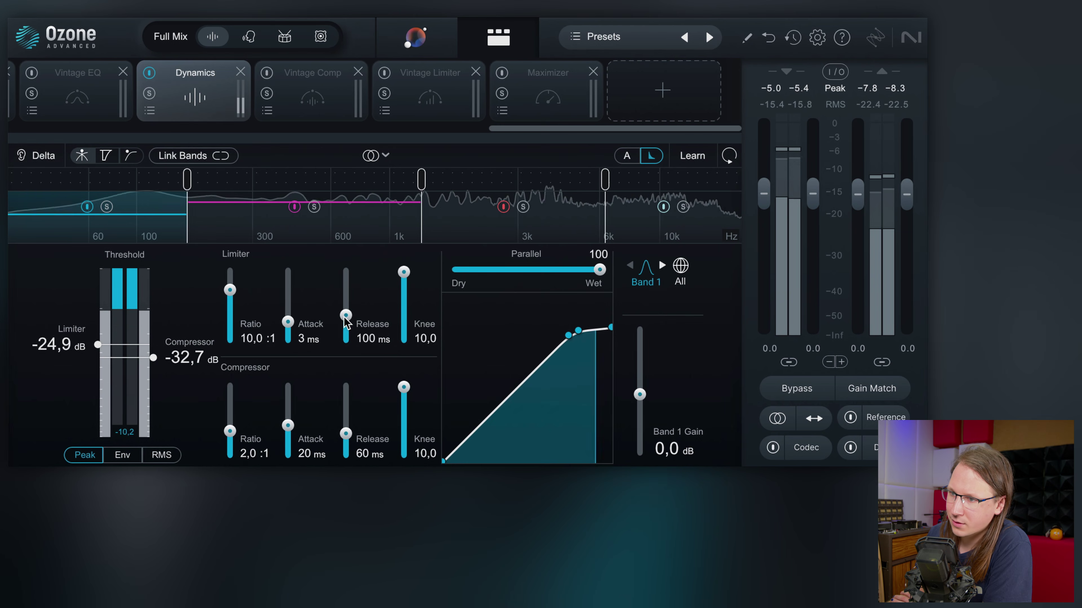
left_click_drag(346, 304, 347, 301)
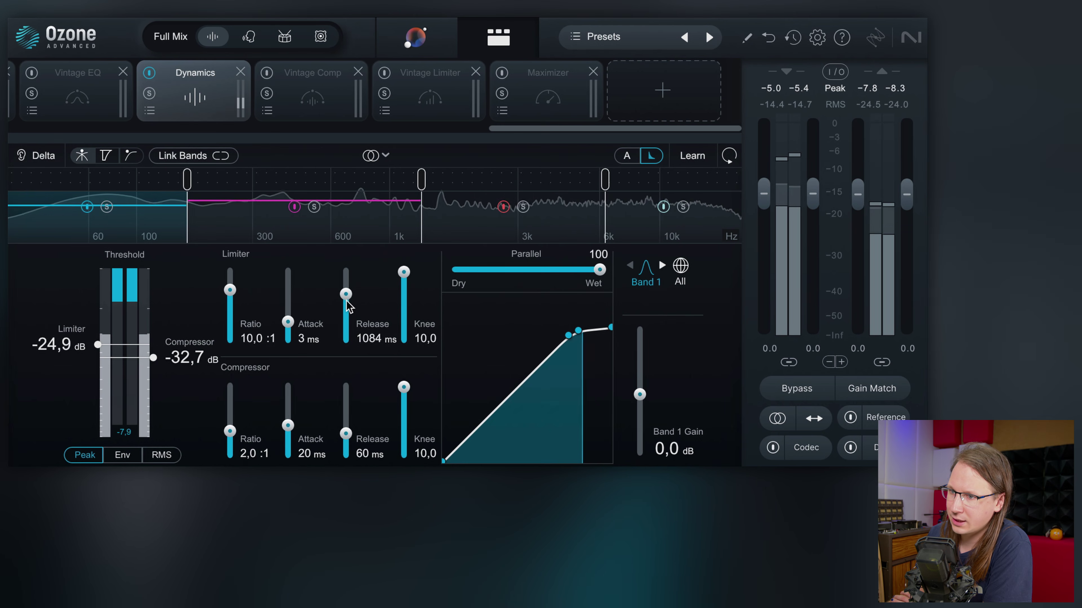
Step: Raise Band 1's compressor threshold to -26.3 dB and limiter threshold to -8.7 dB, and set the band gain to 0.8 dB
left_click_drag(153, 358, 153, 347)
left_click_drag(70, 324, 69, 329)
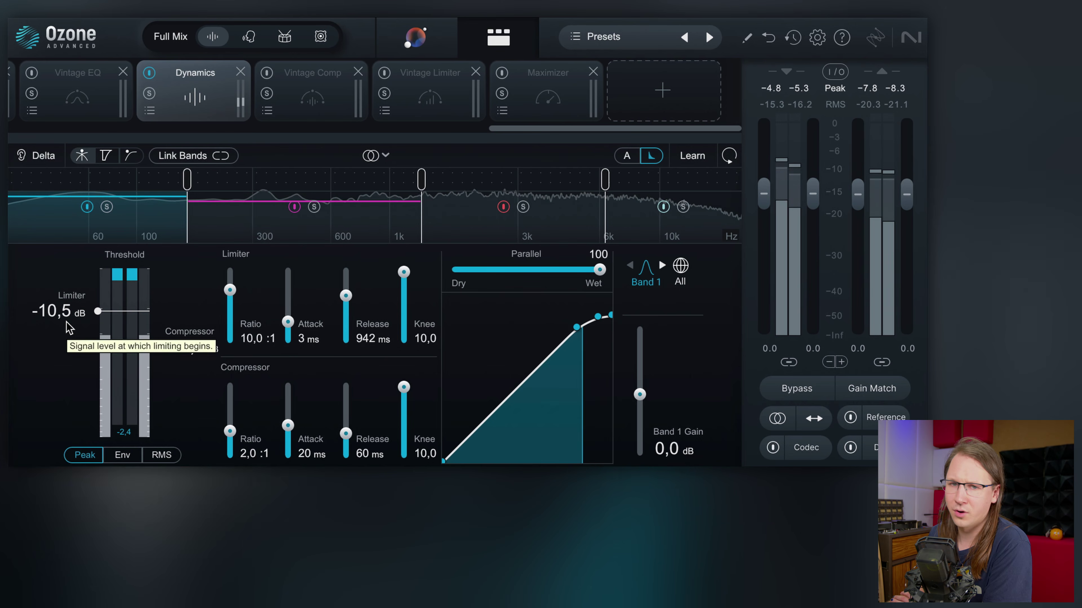
left_click_drag(68, 322, 70, 326)
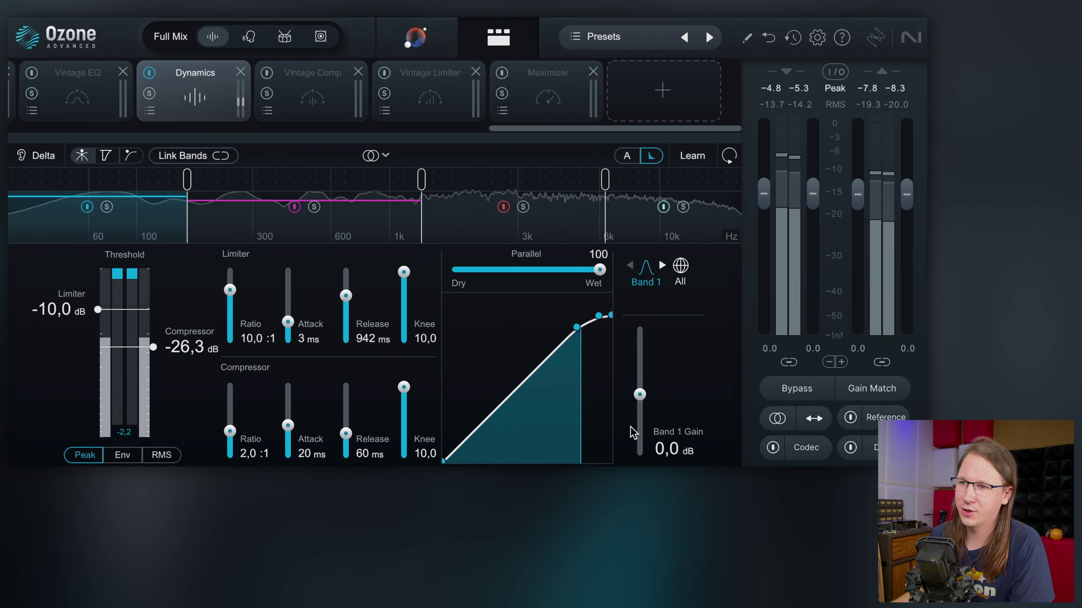
left_click_drag(639, 395, 641, 396)
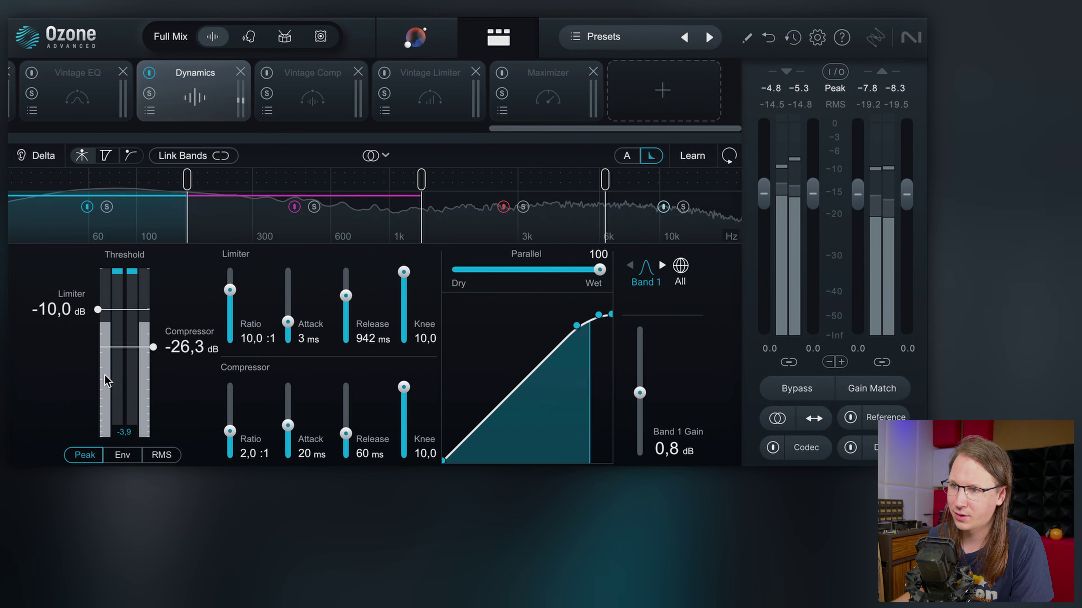
left_click_drag(75, 317, 75, 309)
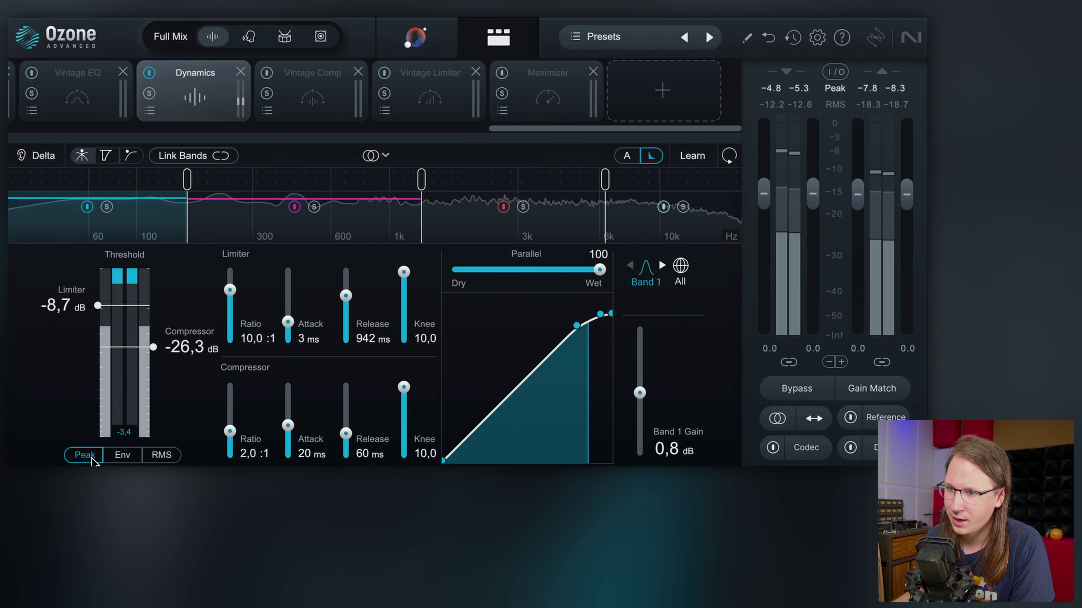
Step: Compare the Peak, Env and RMS level detection modes, ending on Env with Band 1's compressor threshold at -25.4 dB
left_click(123, 455)
left_click(160, 455)
left_click(85, 456)
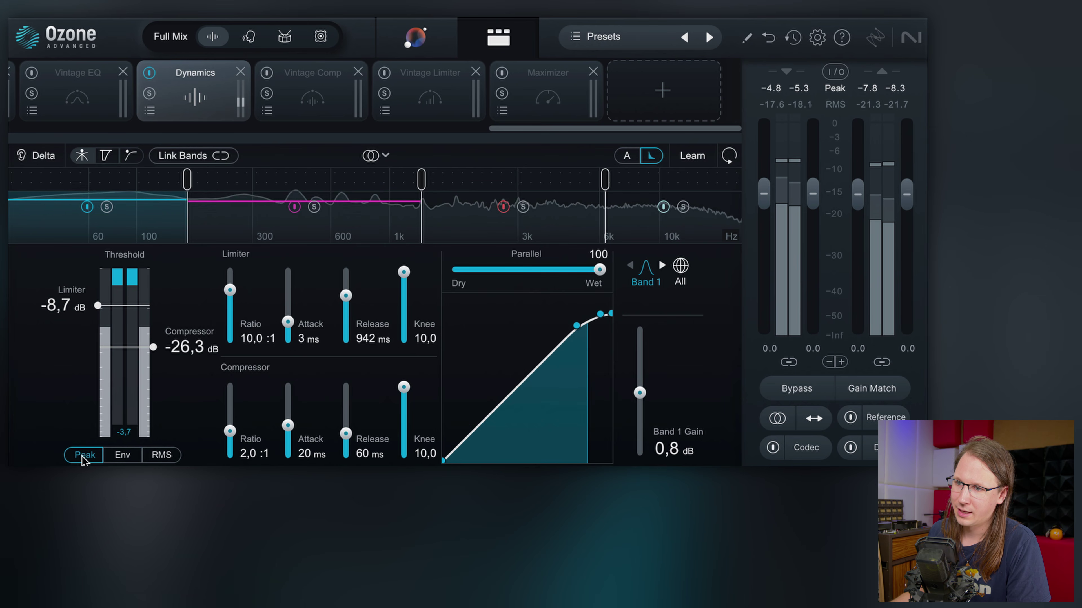
left_click(162, 455)
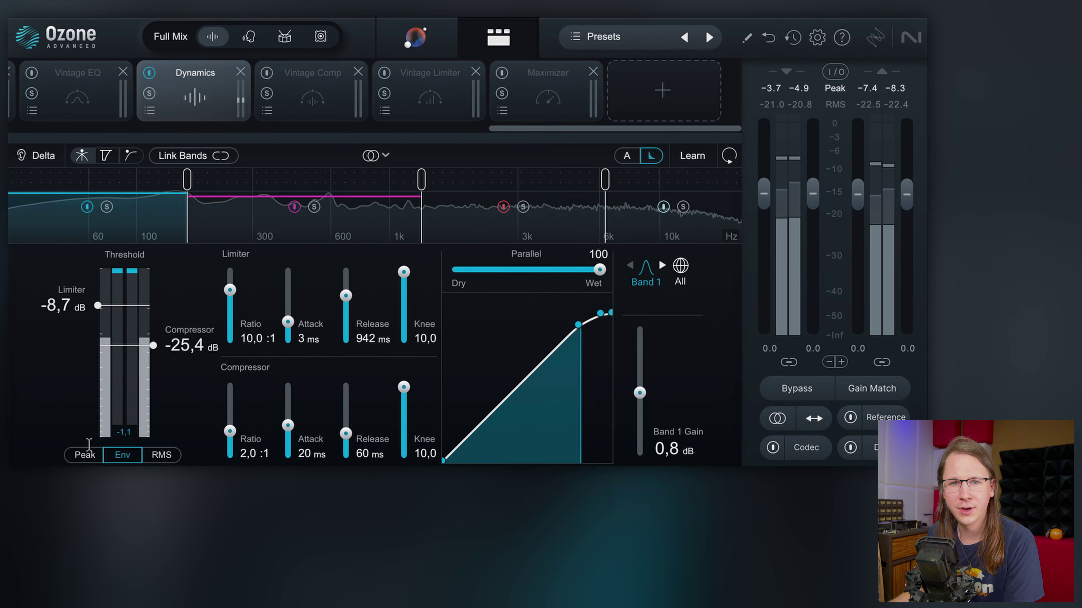
Step: Set the level detection to Peak and review the settings of Bands 1 to 4
left_click(83, 455)
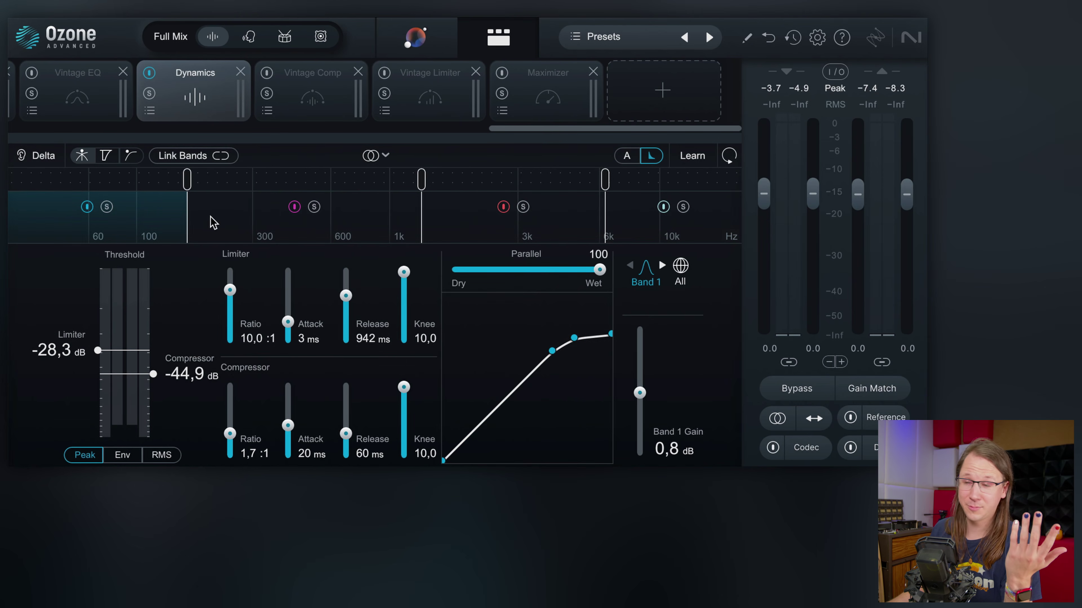
left_click(380, 219)
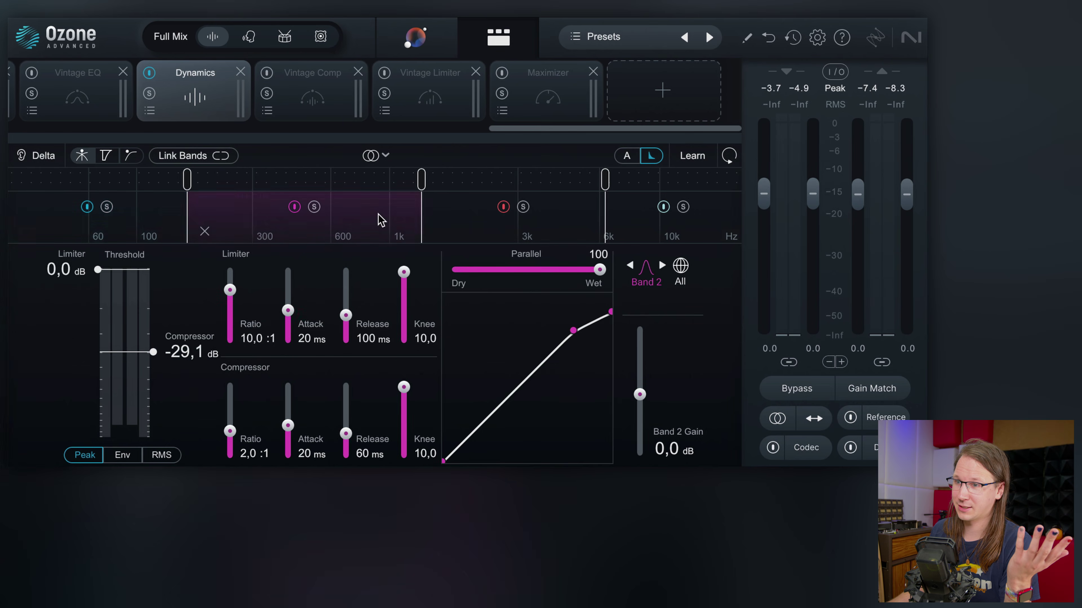
left_click(478, 220)
left_click(641, 219)
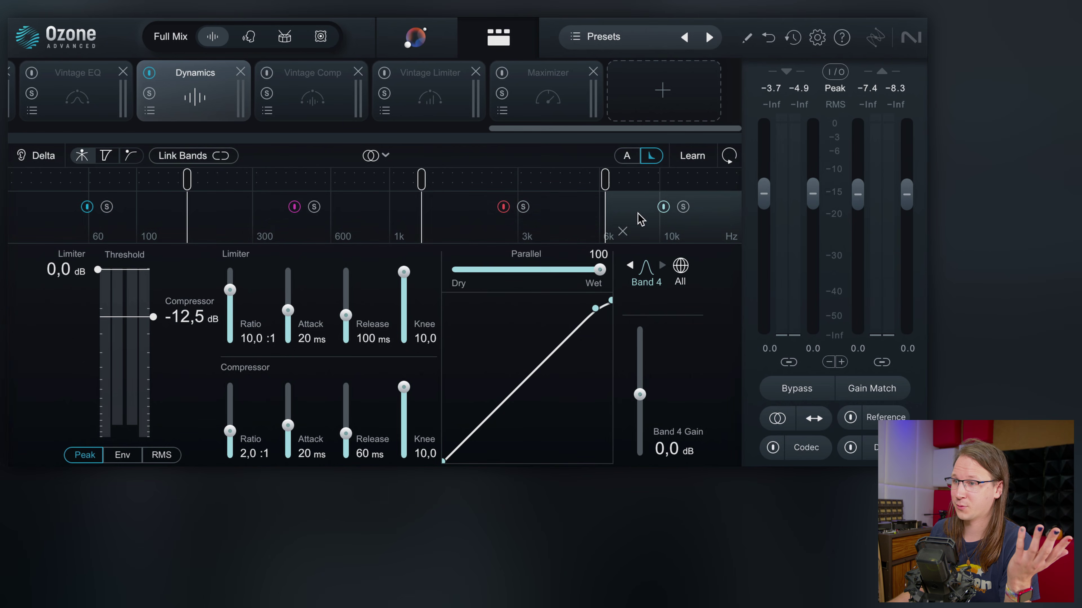
left_click(458, 225)
left_click(336, 213)
left_click(159, 220)
Step: Check Bands 2 and 3 and lower the crossover frequency between them slightly
left_click(241, 213)
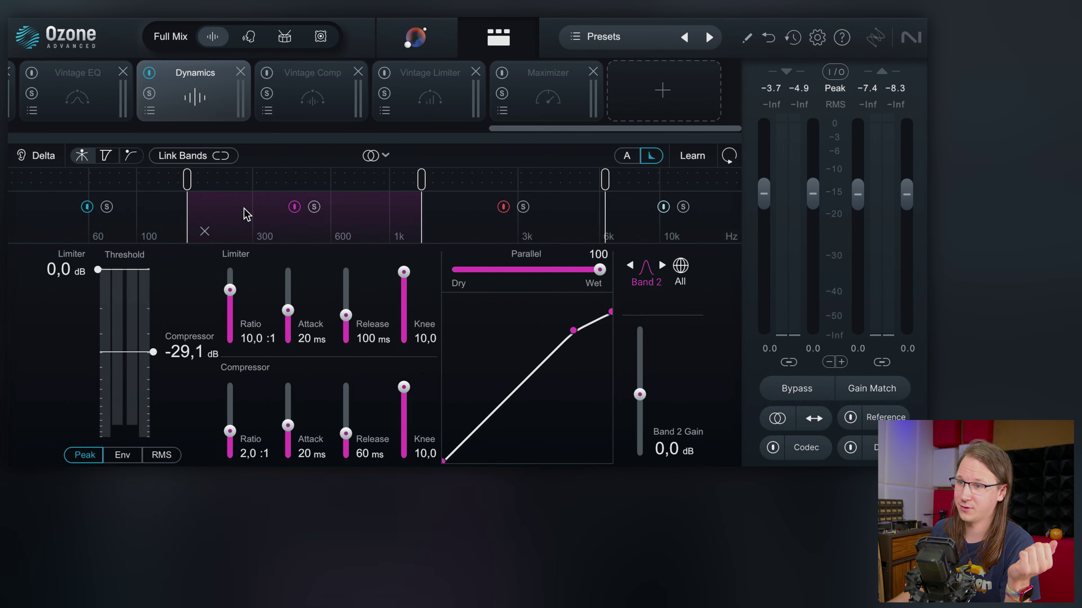
left_click(470, 222)
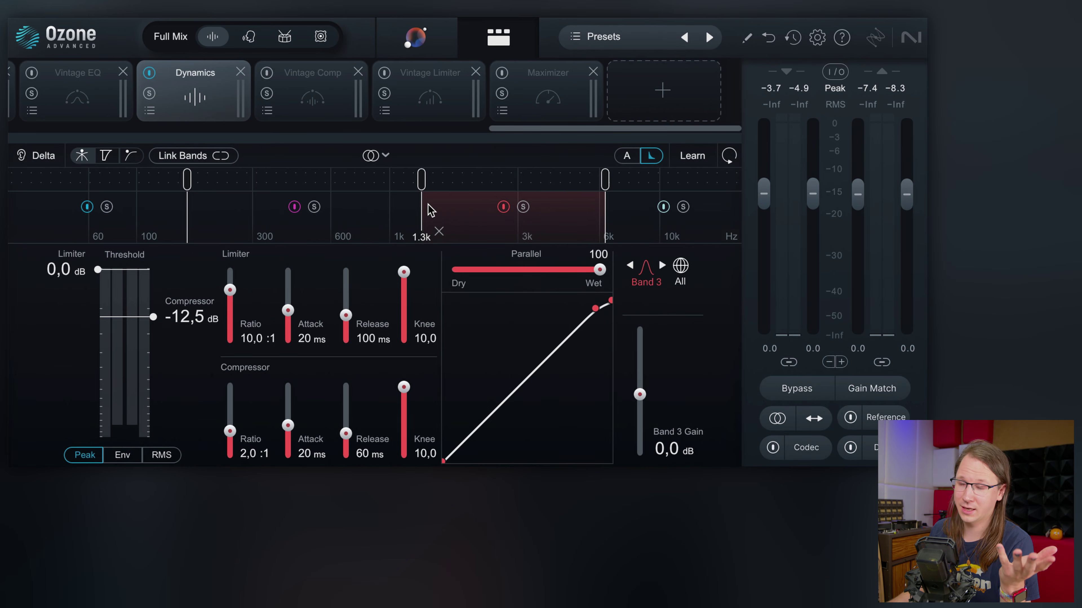
left_click_drag(418, 184, 405, 184)
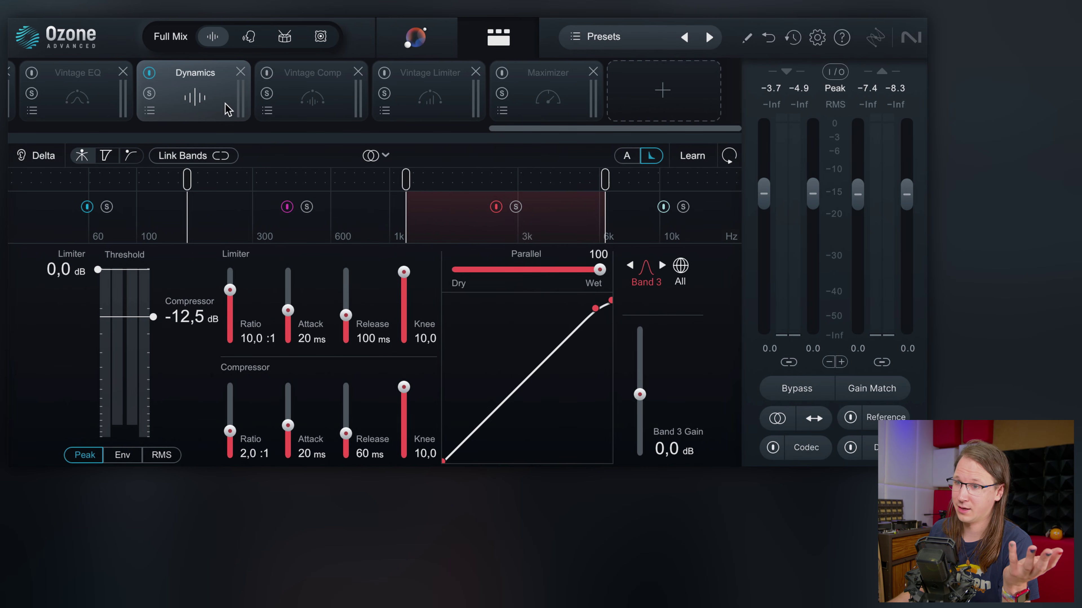
Step: In the Vintage Comp, move the middle detection filter node to 997 Hz, select the Sharp mode and set the threshold to -17.7 dB
left_click(329, 99)
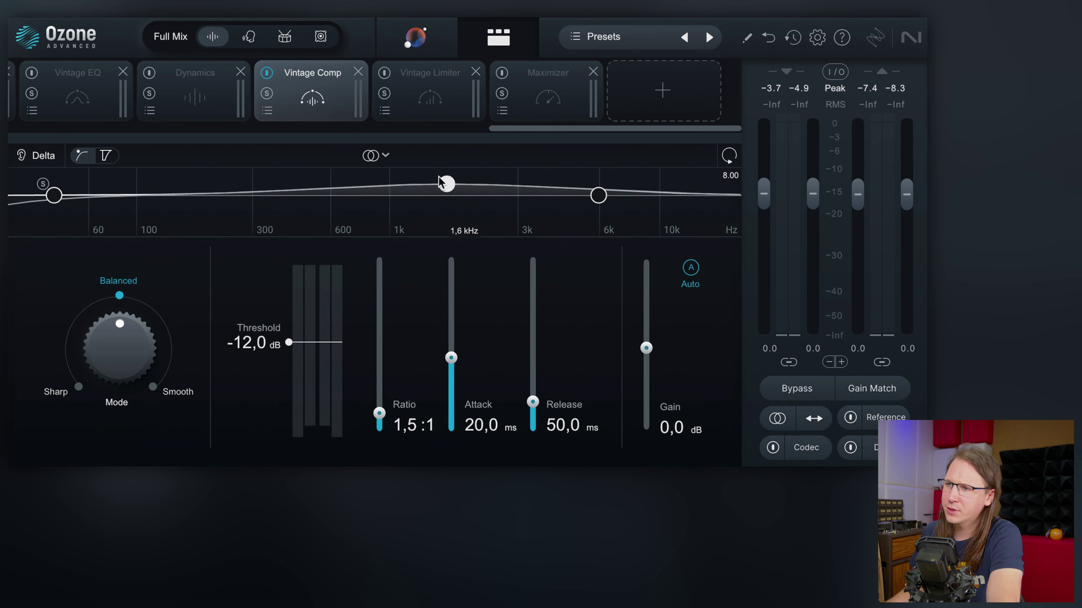
left_click_drag(439, 190, 387, 195)
left_click_drag(119, 345, 138, 418)
mouse_move(290, 351)
left_mouse_down()
mouse_move(289, 382)
mouse_move(288, 367)
left_mouse_up()
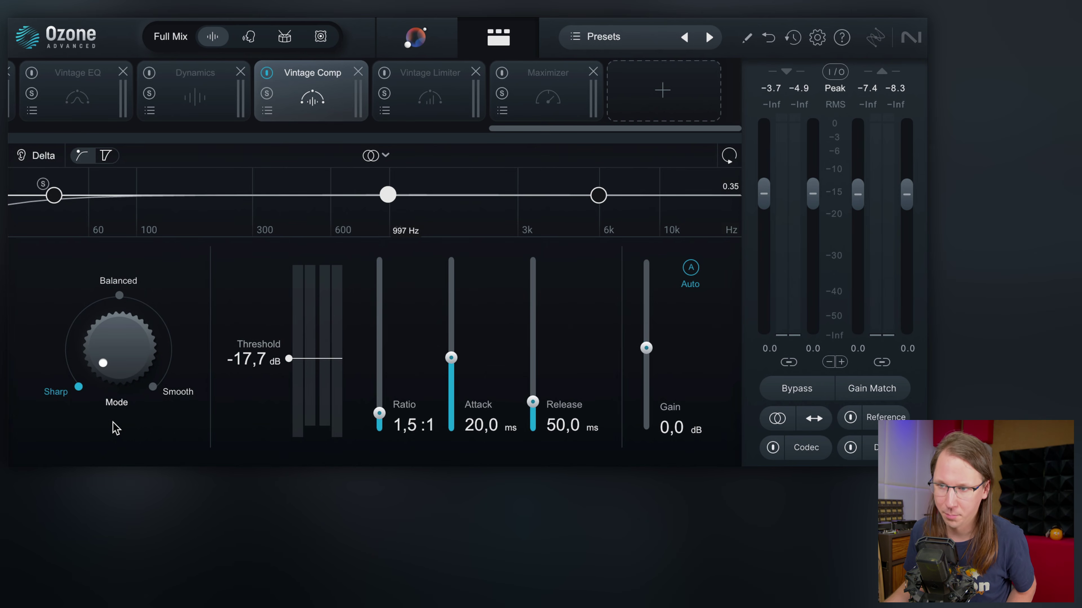
Step: Play the track and lower the Vintage Comp threshold to -29.8 dB
scroll(255, 394, "down", 5)
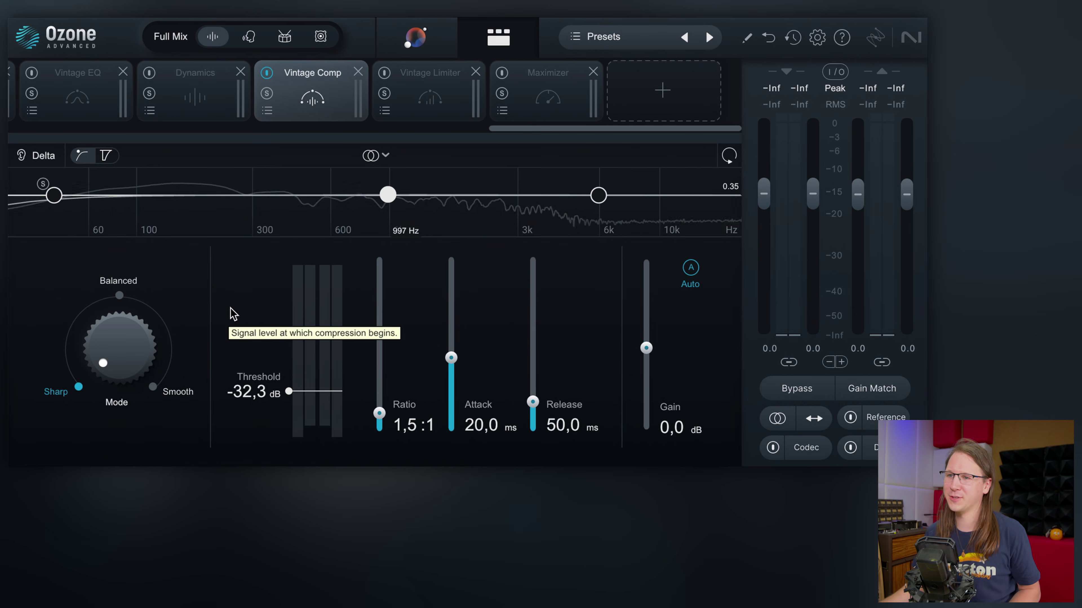
key("space")
scroll(259, 383, "up", 2)
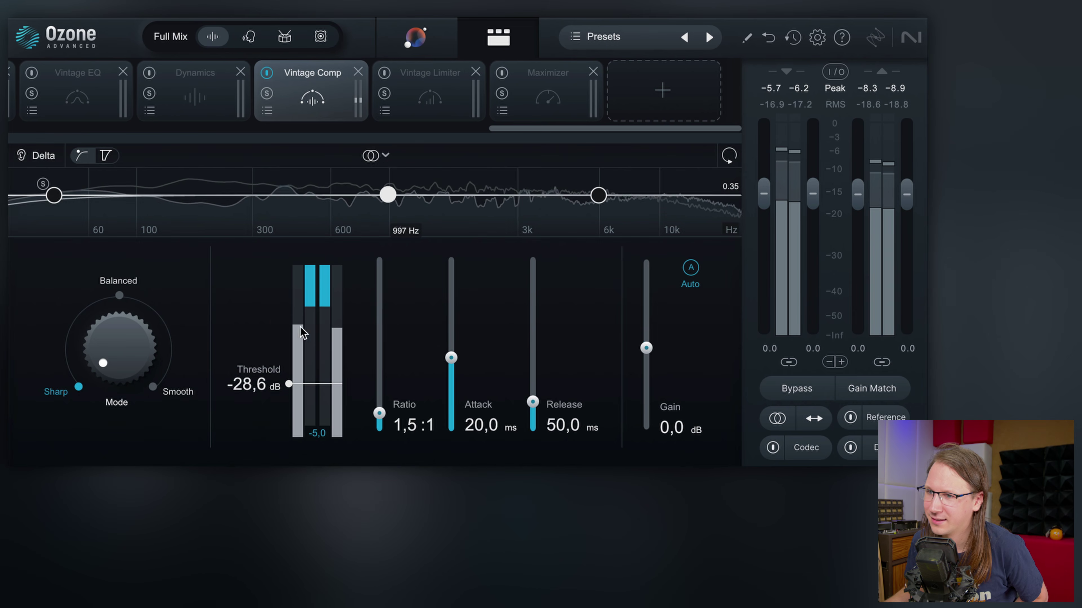
left_click_drag(264, 390, 264, 394)
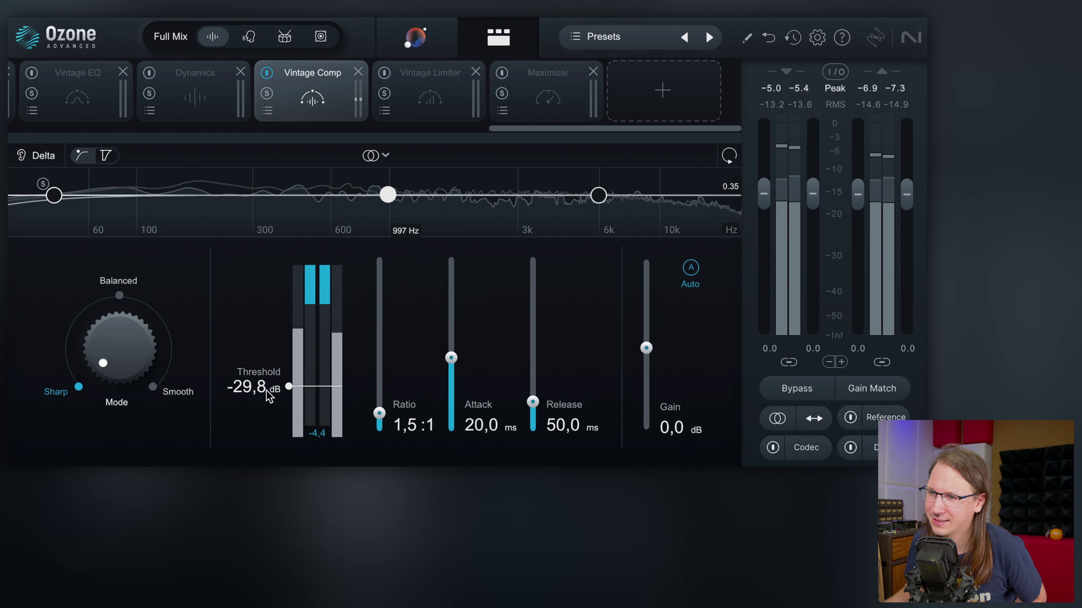
Step: Compare the Vintage Comp's Smooth and Balanced modes, ending on Balanced, and raise its threshold
scroll(117, 365, "up", 2)
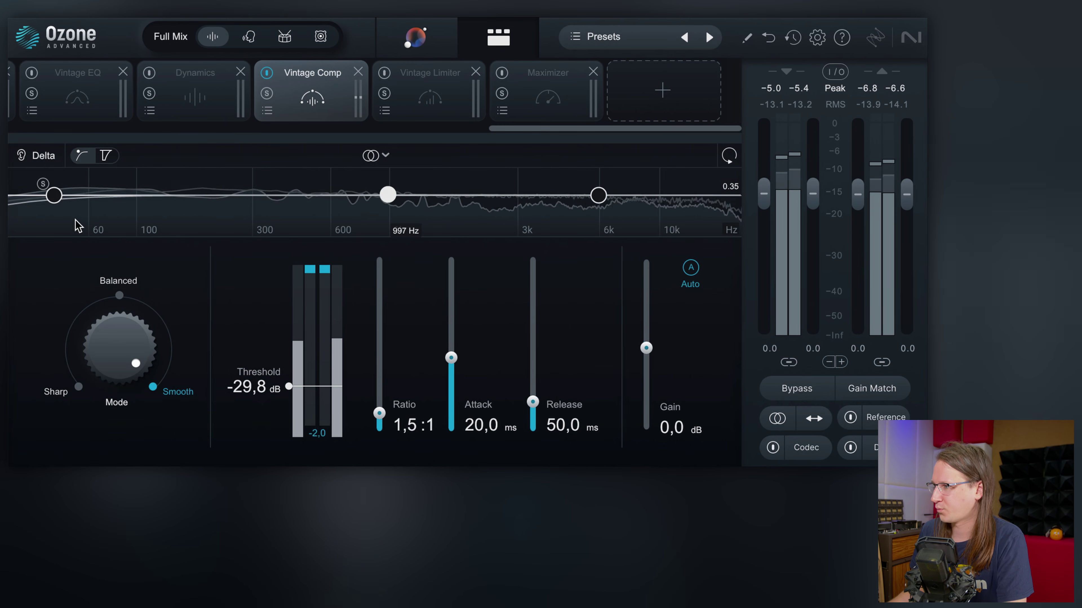
left_click_drag(102, 360, 101, 406)
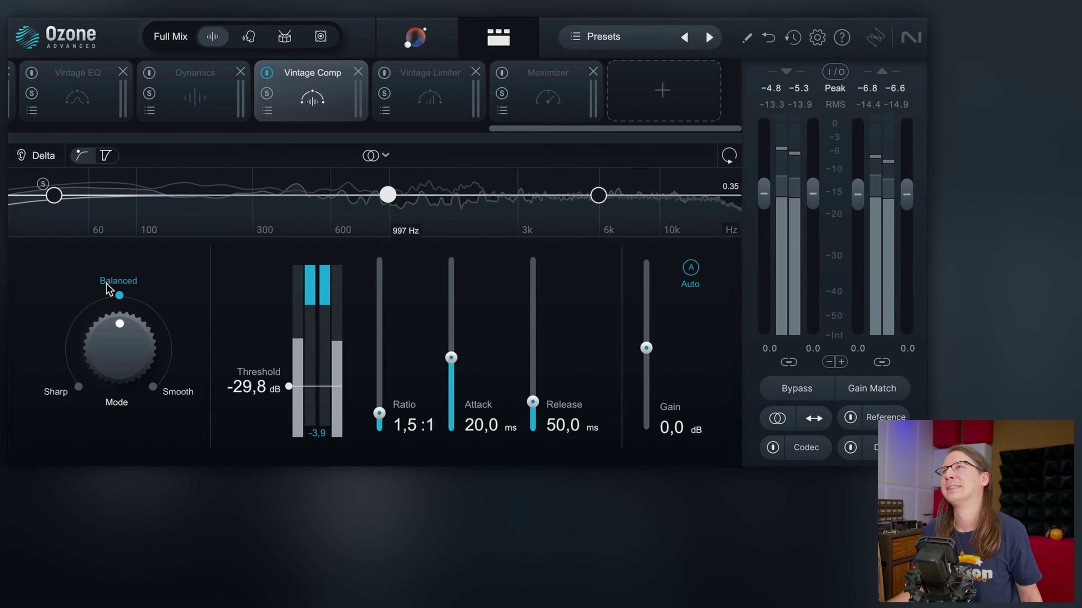
mouse_move(109, 290)
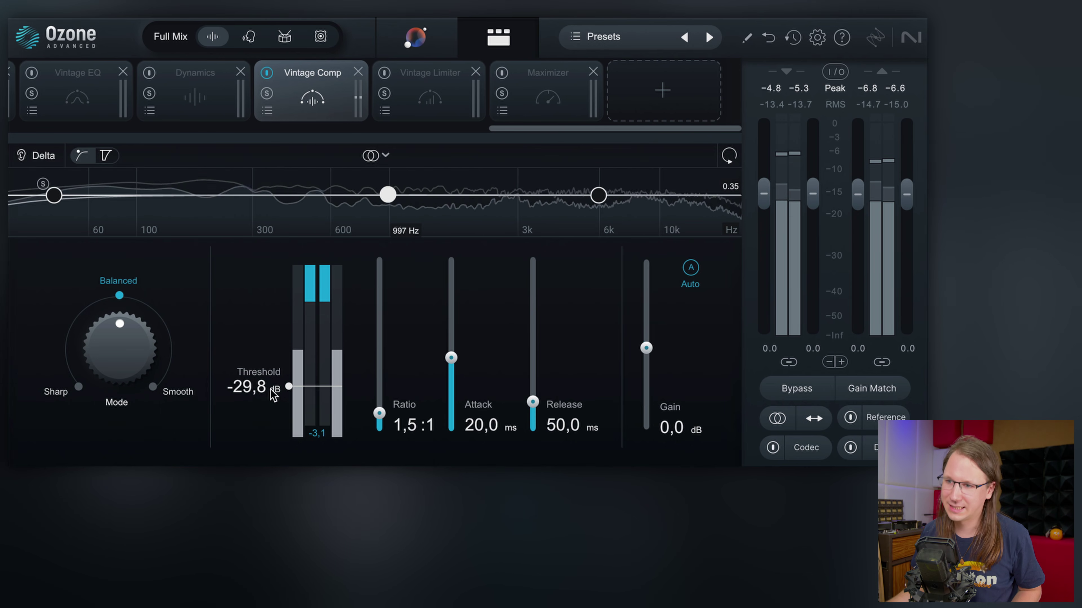
left_click_drag(269, 358, 274, 332)
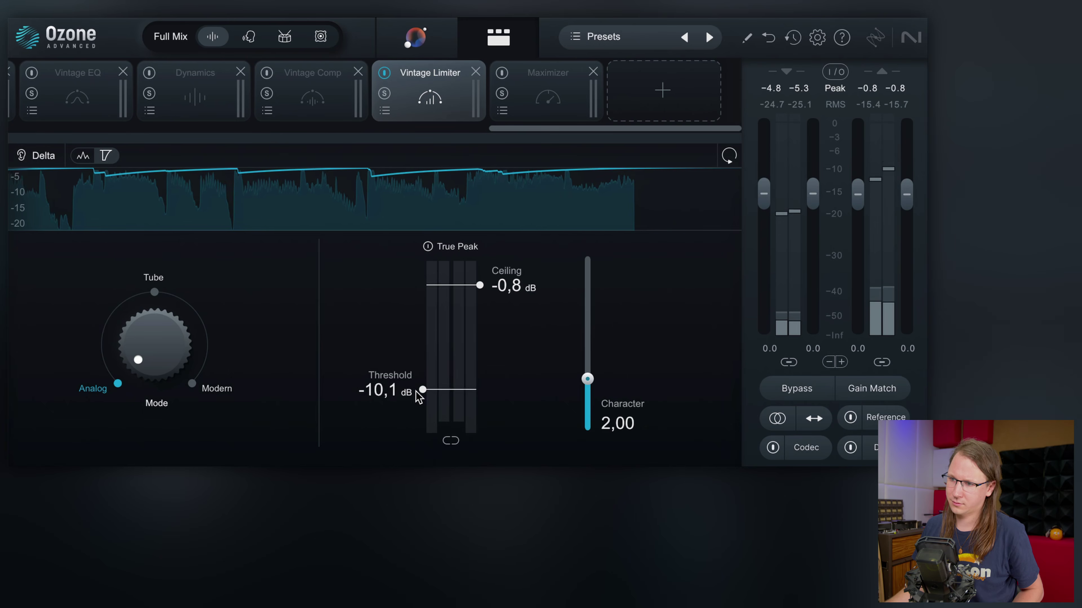
Step: In the Vintage Limiter, switch the mode to Tube and set the threshold to -10.3 dB while the track plays
left_click_drag(387, 386, 389, 407)
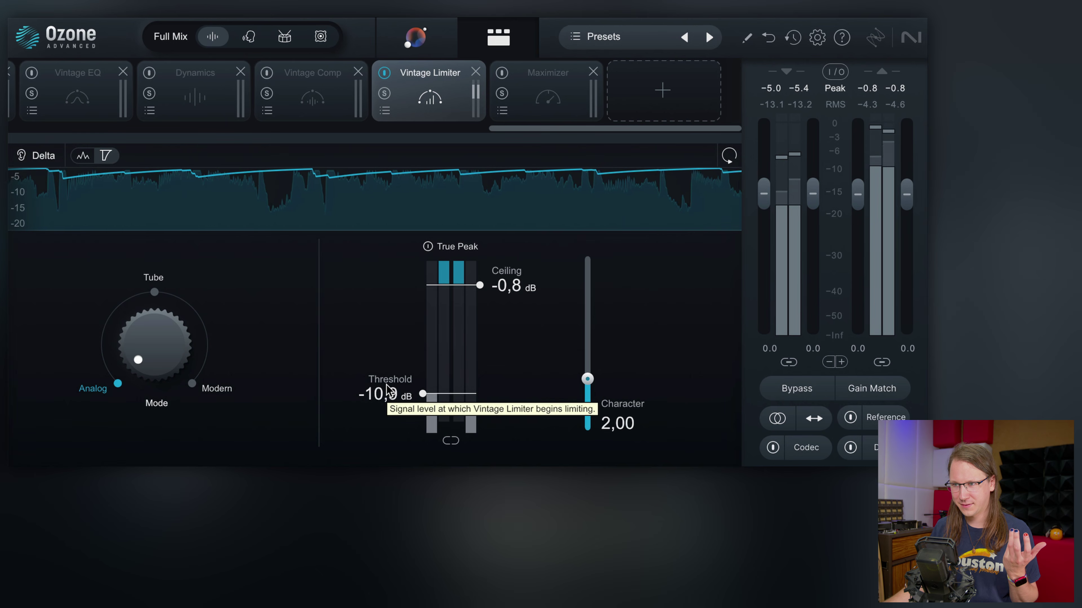
left_click(168, 277)
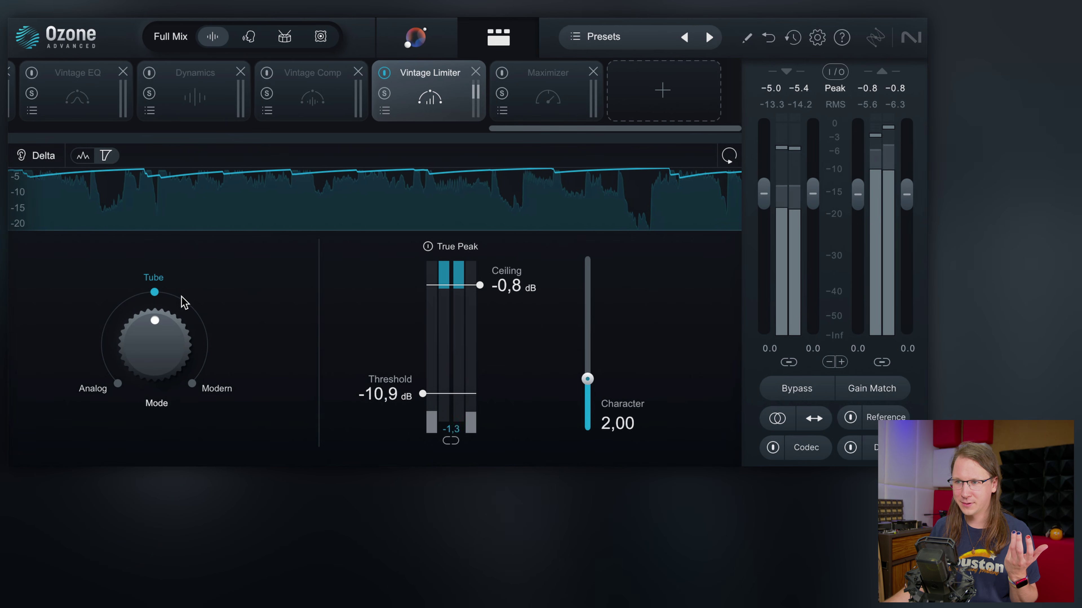
left_click_drag(432, 413, 412, 400)
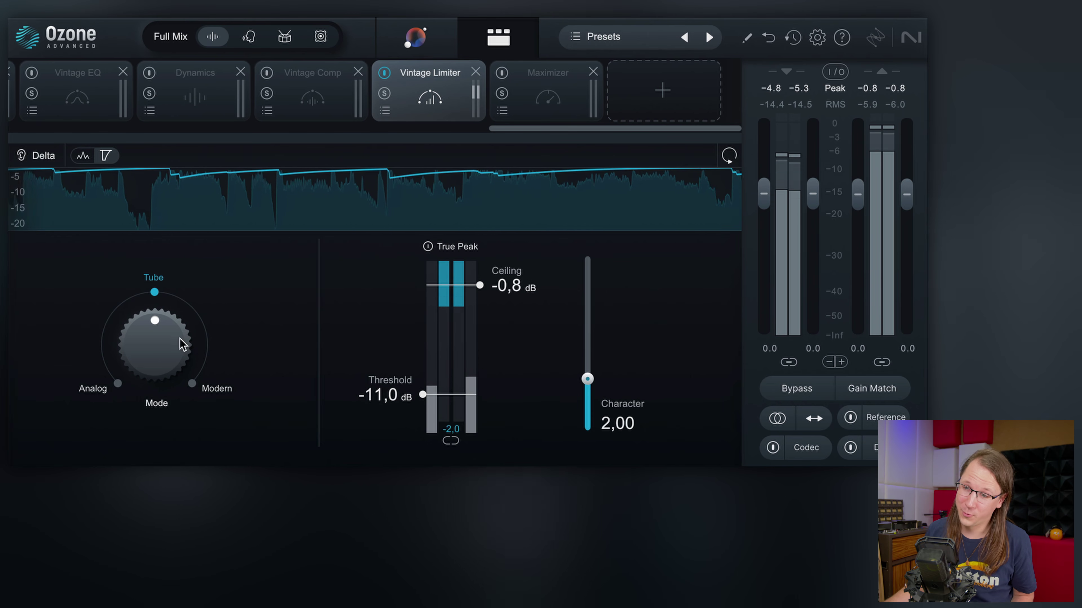
left_click_drag(392, 389, 375, 388)
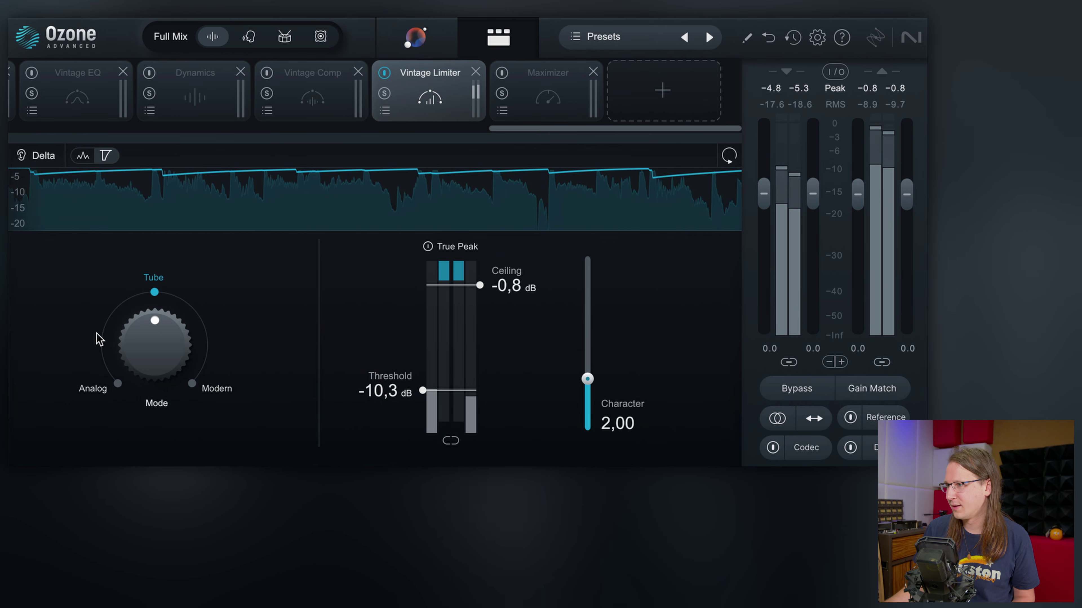
Step: Switch the Vintage Limiter to Modern mode, try a -14.0 dB threshold and raise it to -9.0 dB
left_click_drag(118, 311, 126, 255)
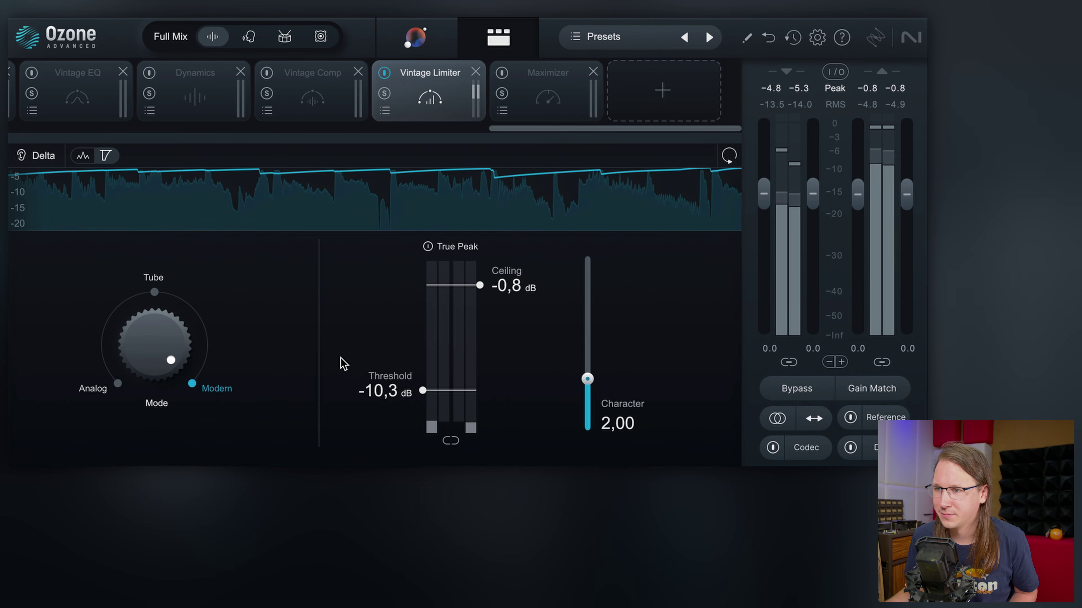
left_click_drag(384, 393, 396, 413)
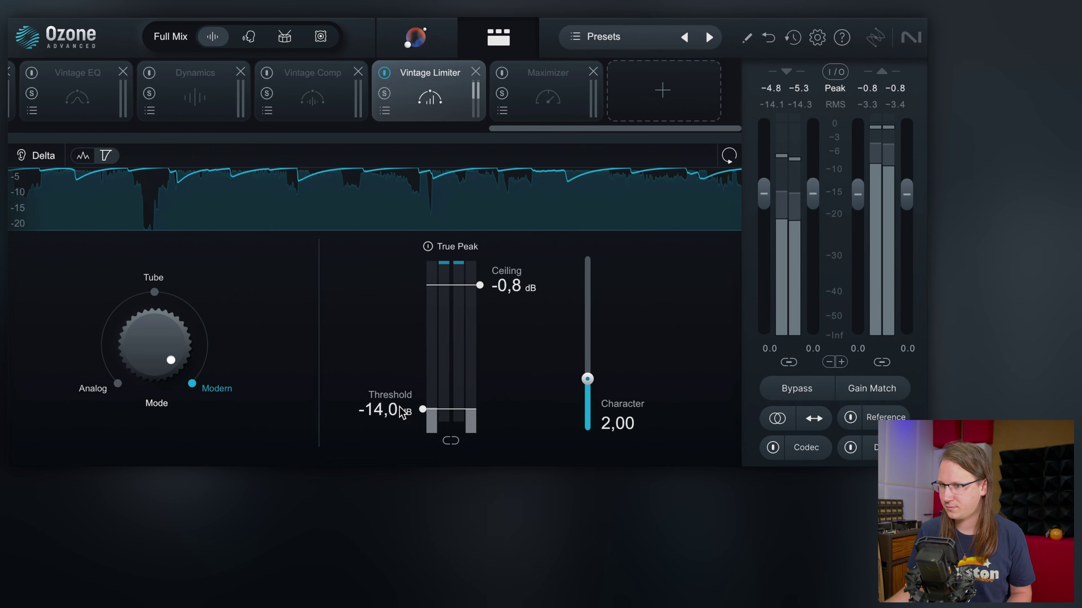
left_click_drag(422, 409, 423, 383)
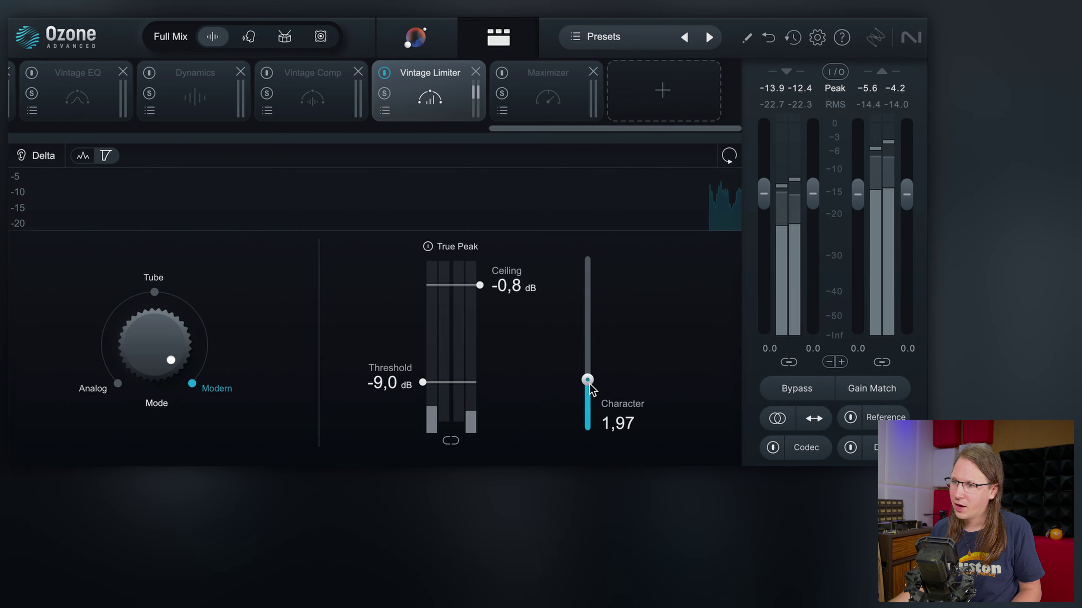
Step: Audition the Vintage Limiter's Character at 10.00 and 0.00, and lower the threshold slightly
left_click_drag(587, 380, 594, 261)
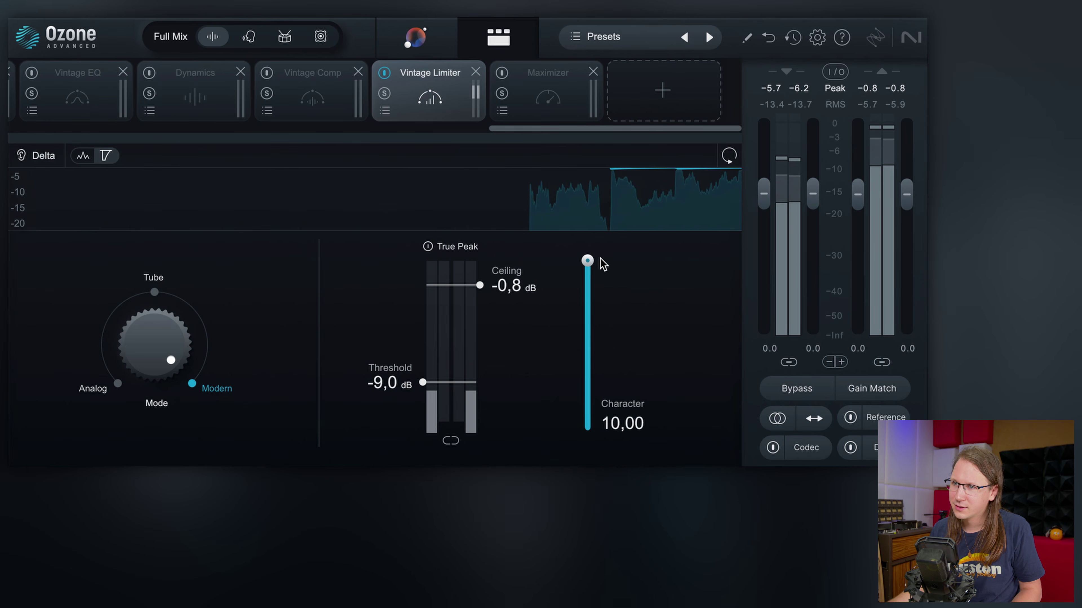
left_click_drag(588, 261, 573, 461)
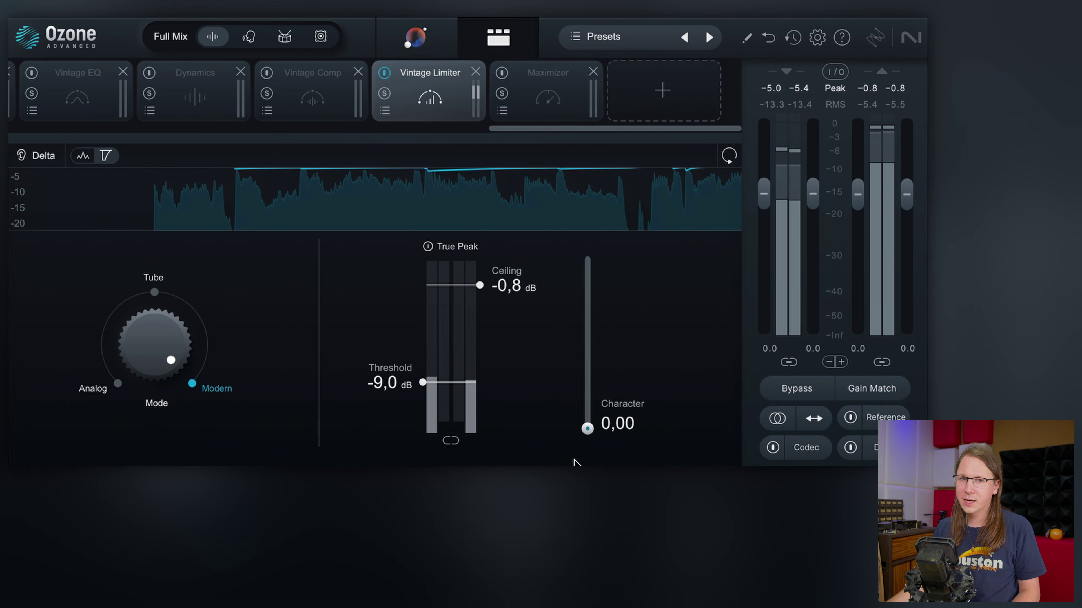
mouse_move(422, 383)
left_mouse_down()
mouse_move(415, 398)
mouse_move(417, 388)
left_mouse_up()
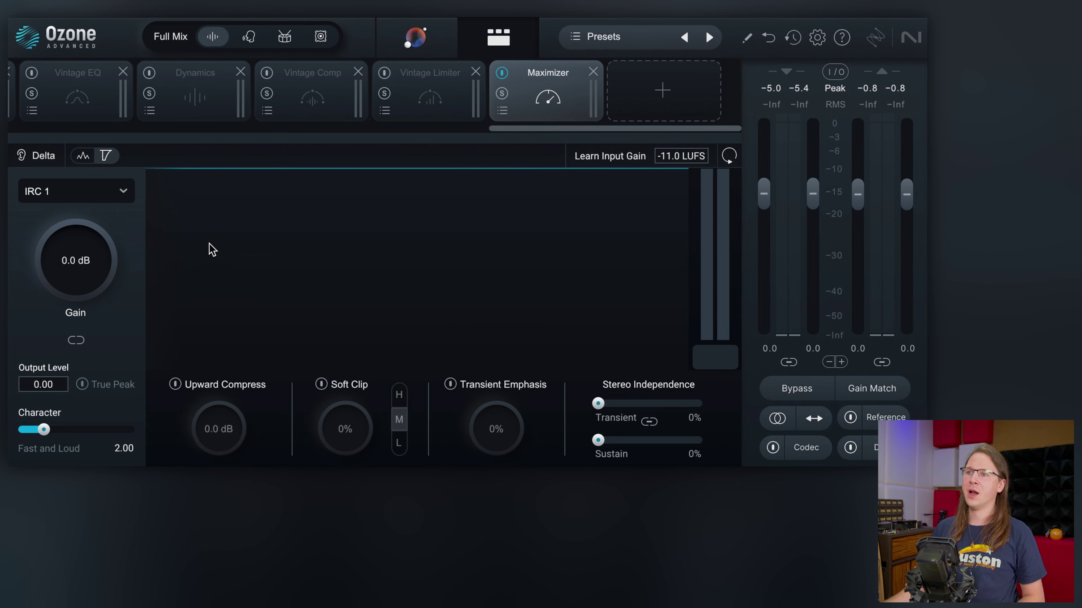
Step: In the Maximizer, link the gain with the output level and raise the gain to +4.0 dB
key("space")
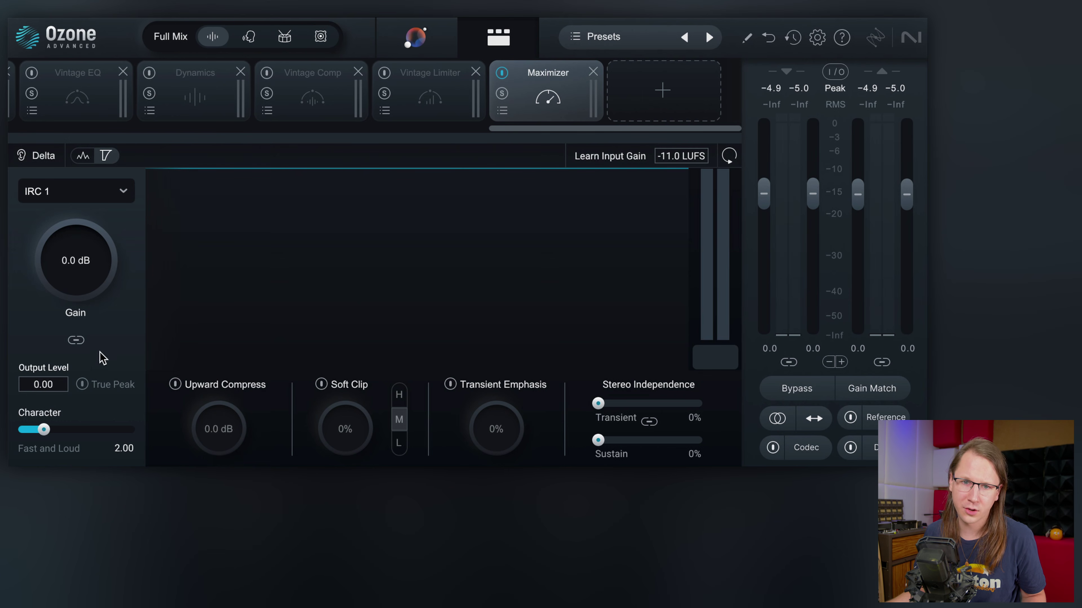
scroll(92, 273, "up", 5)
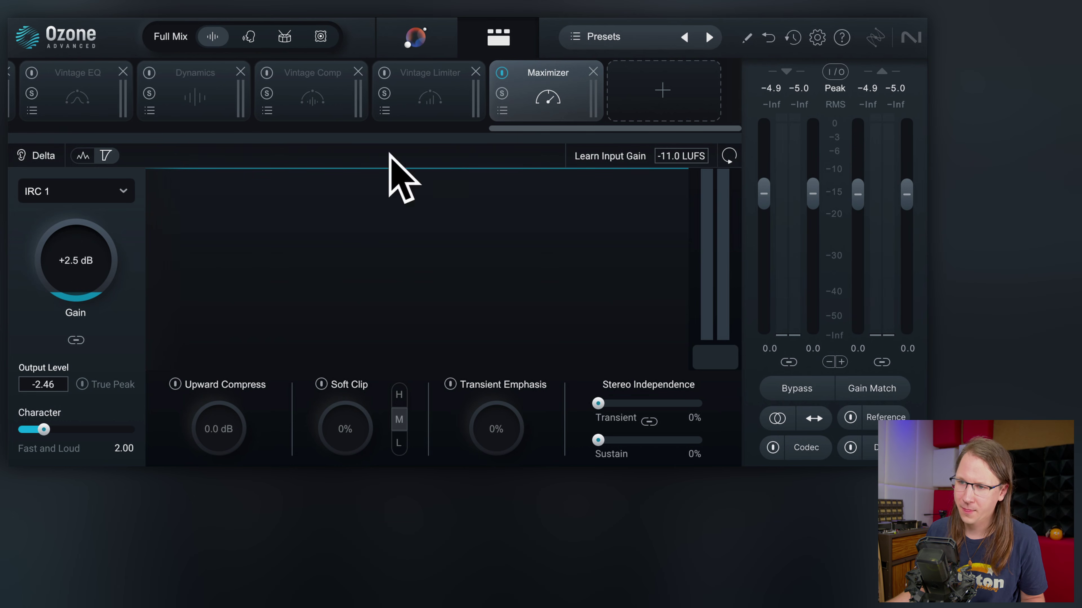
scroll(35, 381, "down", 1)
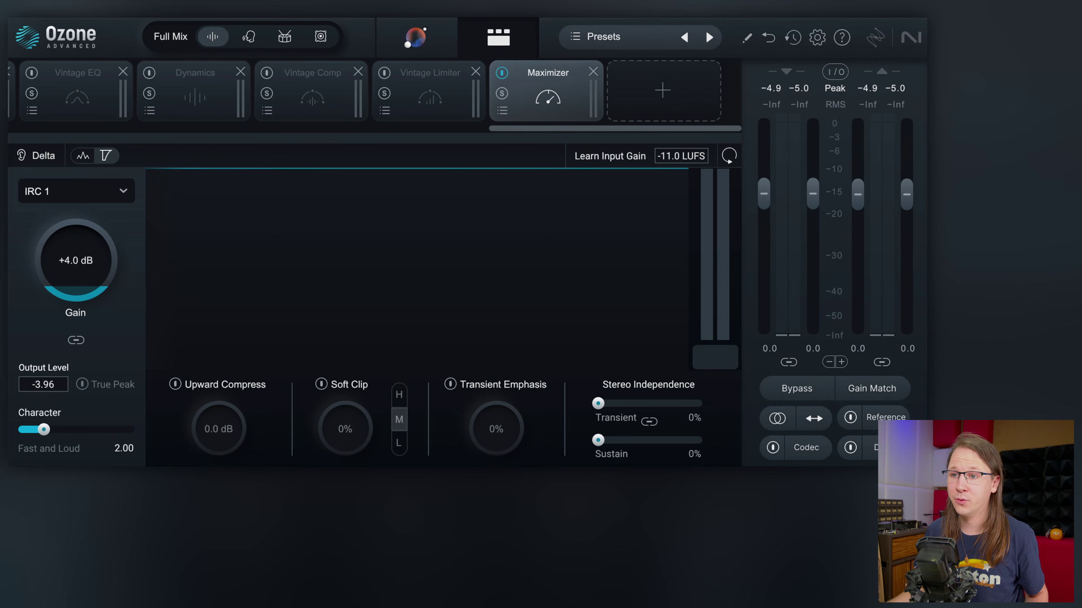
left_click(75, 343)
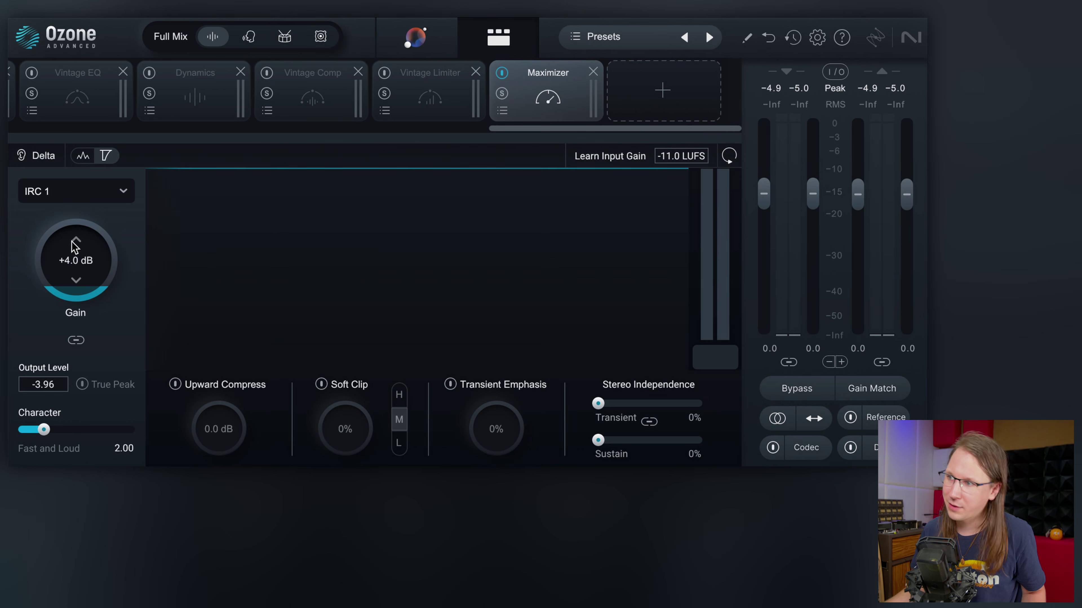
Step: Play the track and raise the Maximizer's linked gain to +11.2 dB
key("space")
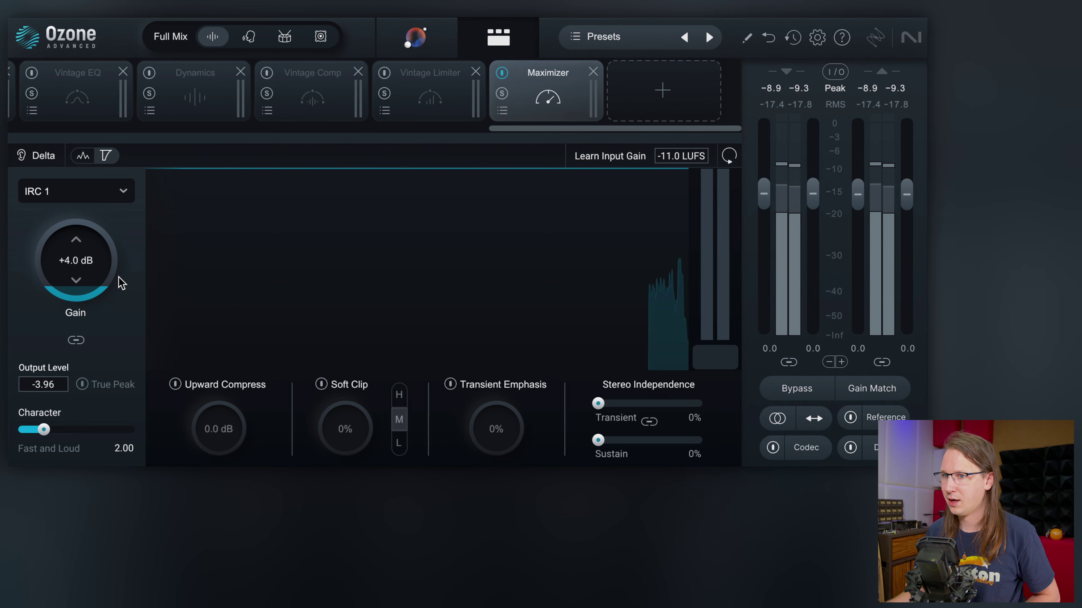
left_click_drag(87, 269, 90, 211)
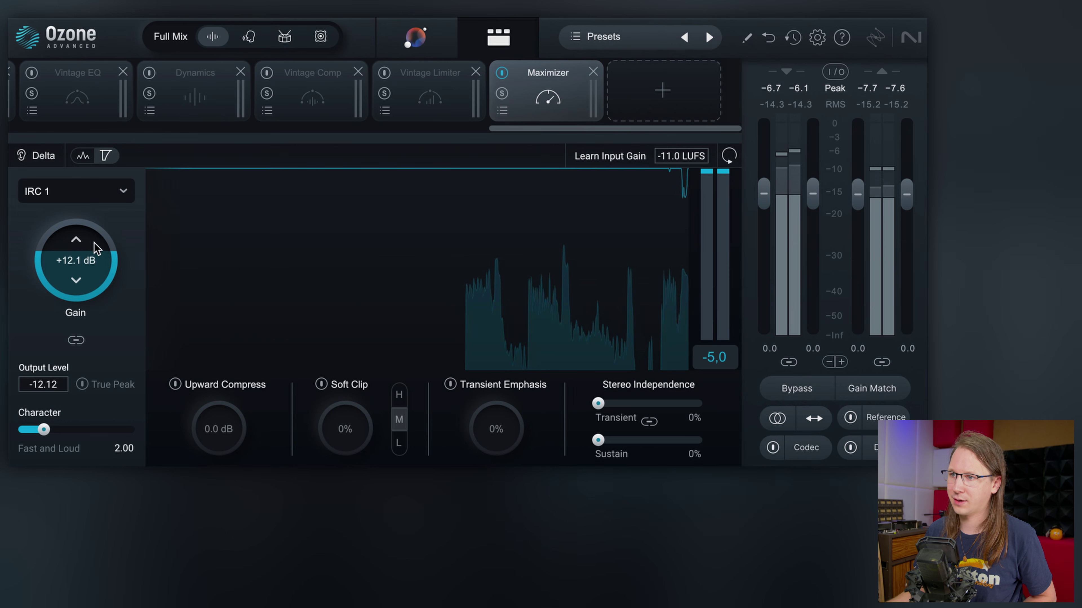
scroll(83, 266, "up", 5)
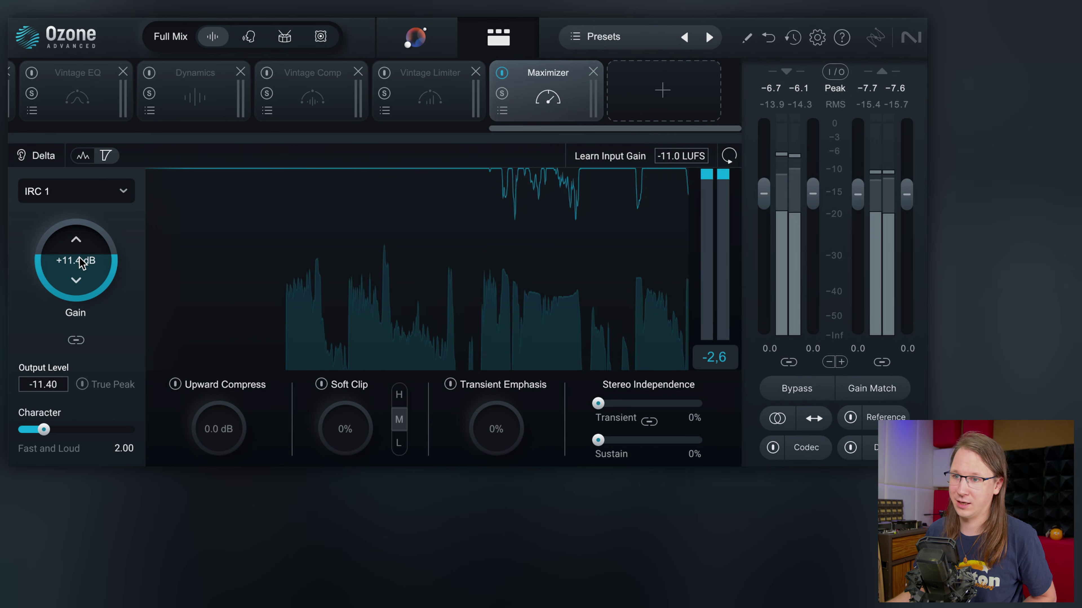
scroll(89, 269, "down", 3)
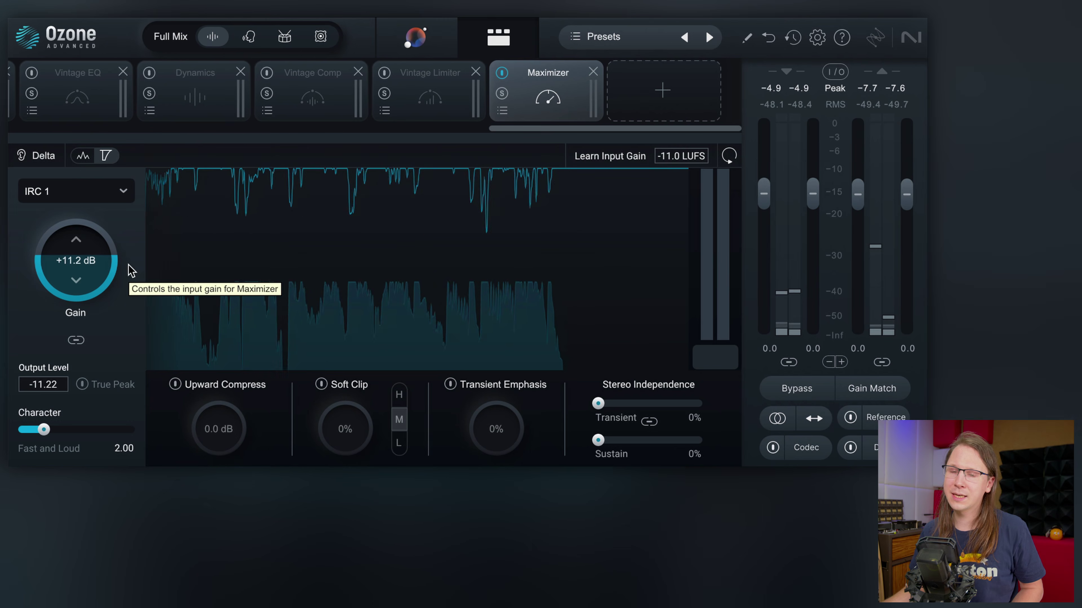
Step: Stop playback and set the Maximizer's limiting algorithm to IRC Low Latency
key("space")
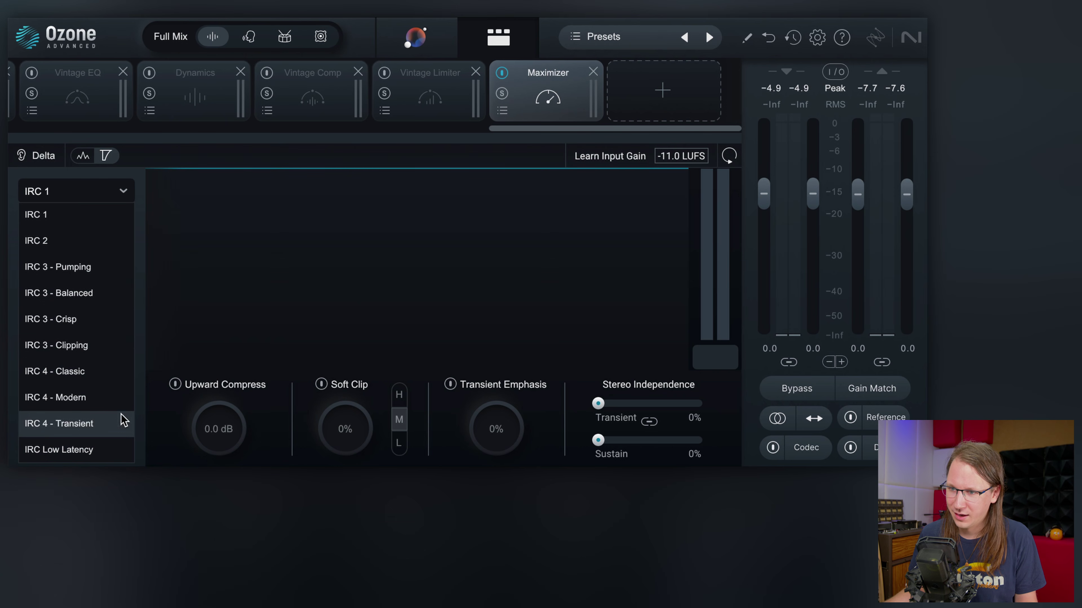
left_click(41, 398)
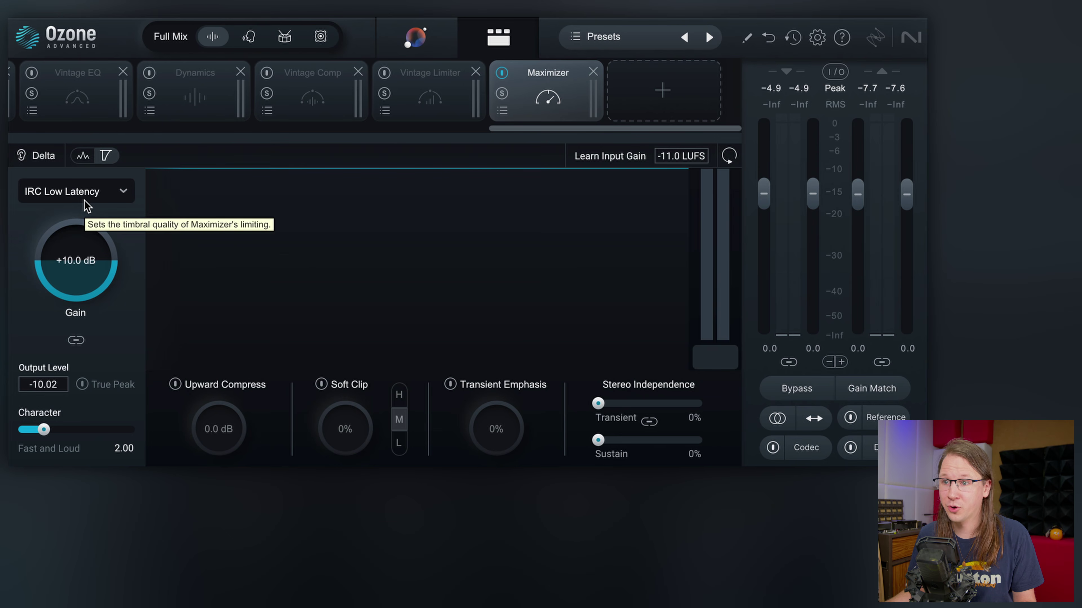
Step: Set the Maximizer's limiting algorithm to IRC 1 and lower its Character to 1.90
left_click(59, 197)
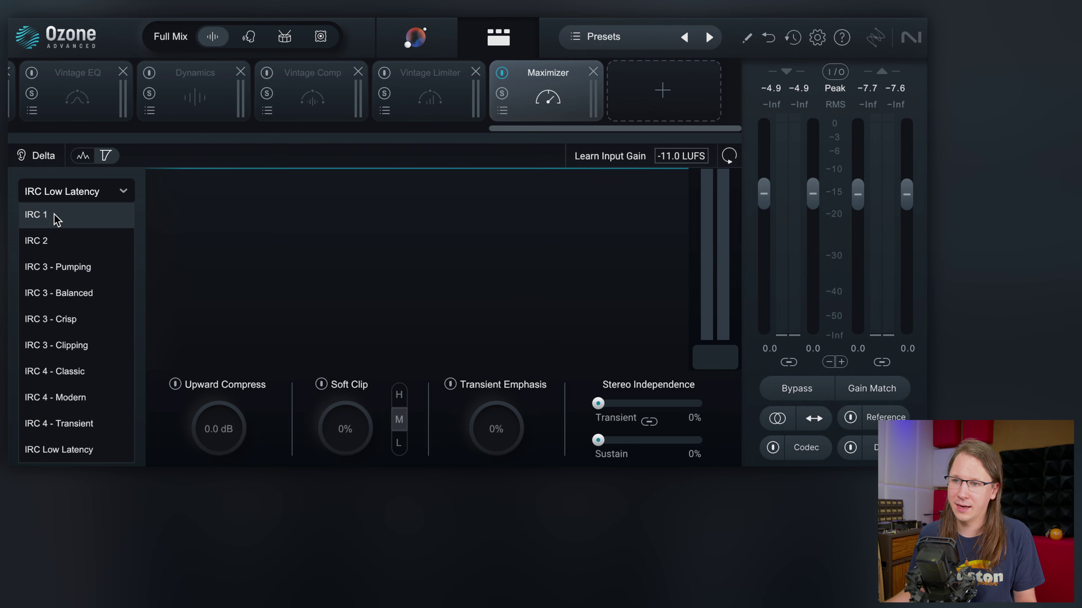
left_click(78, 216)
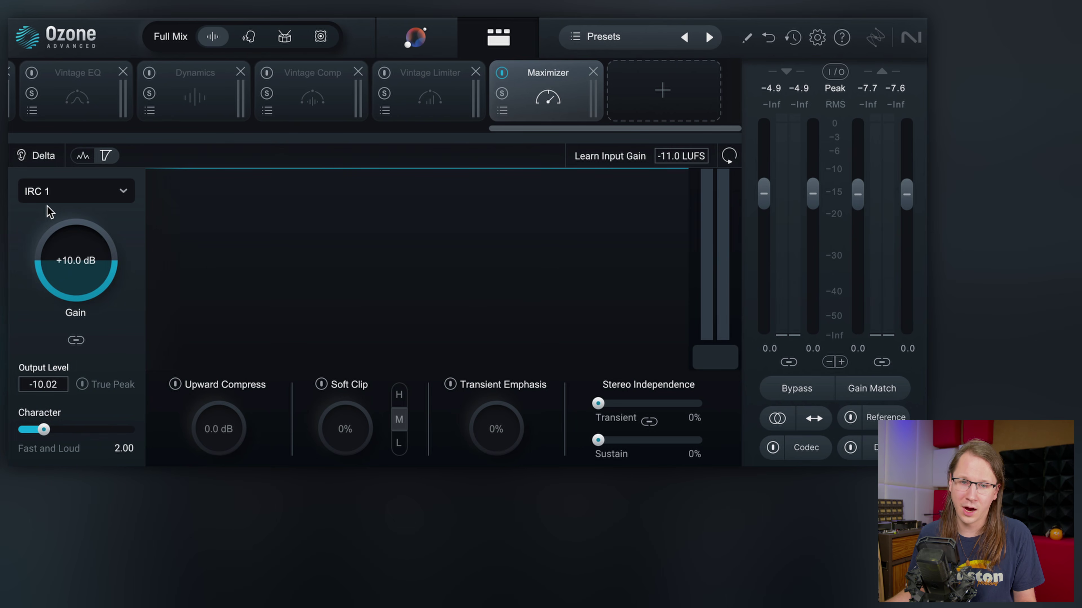
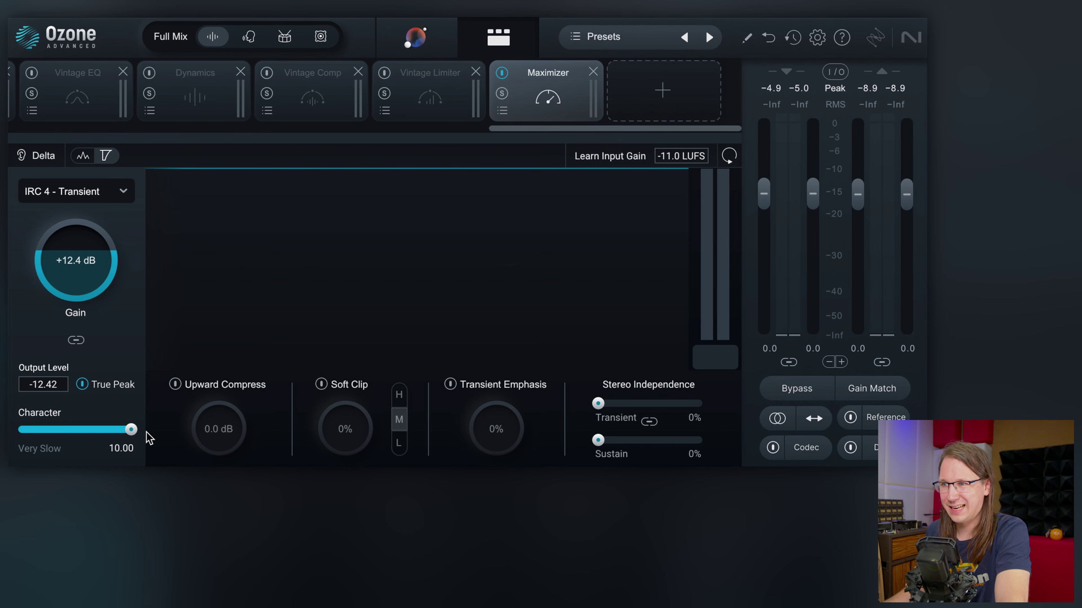
left_click_drag(98, 435, 44, 432)
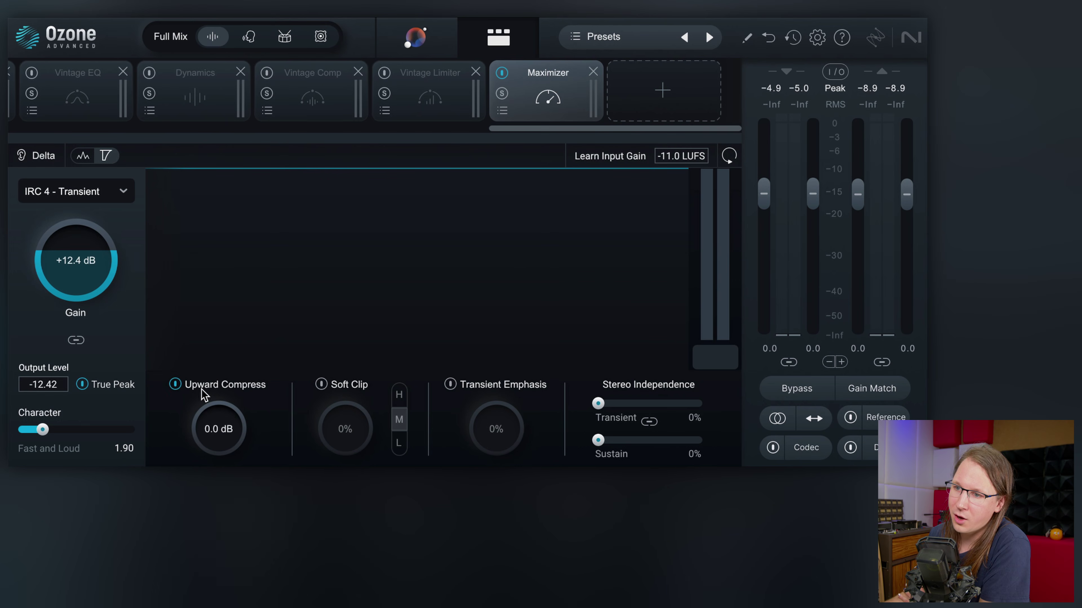
Step: Set the Maximizer's Upward Compress to +5.0 dB and audition it with the IRC 1 algorithm
left_click_drag(210, 437, 245, 377)
left_click_drag(238, 450, 241, 447)
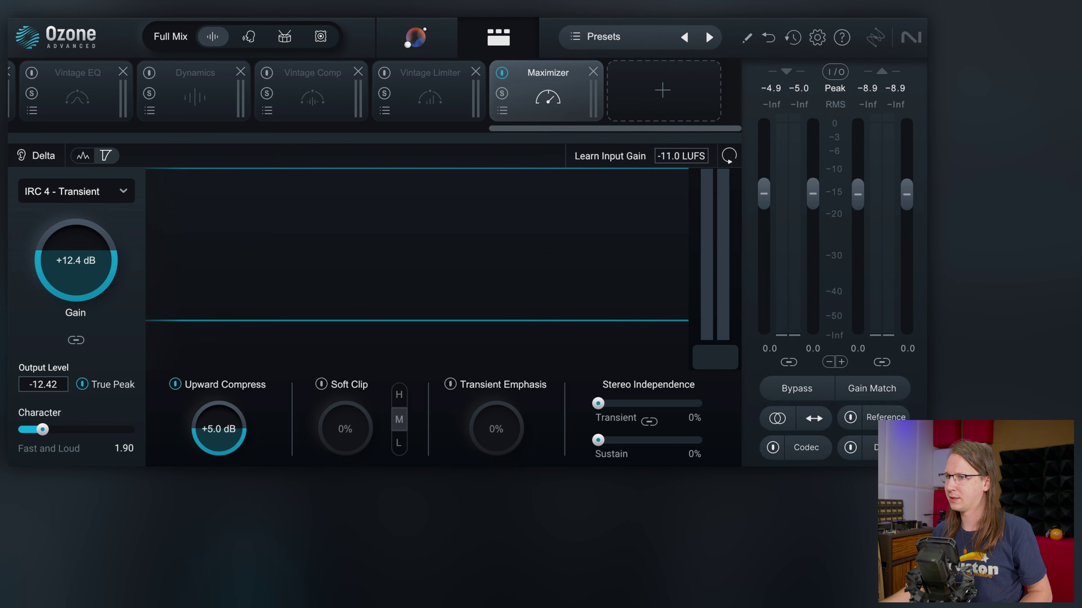
left_click(64, 192)
left_click(62, 212)
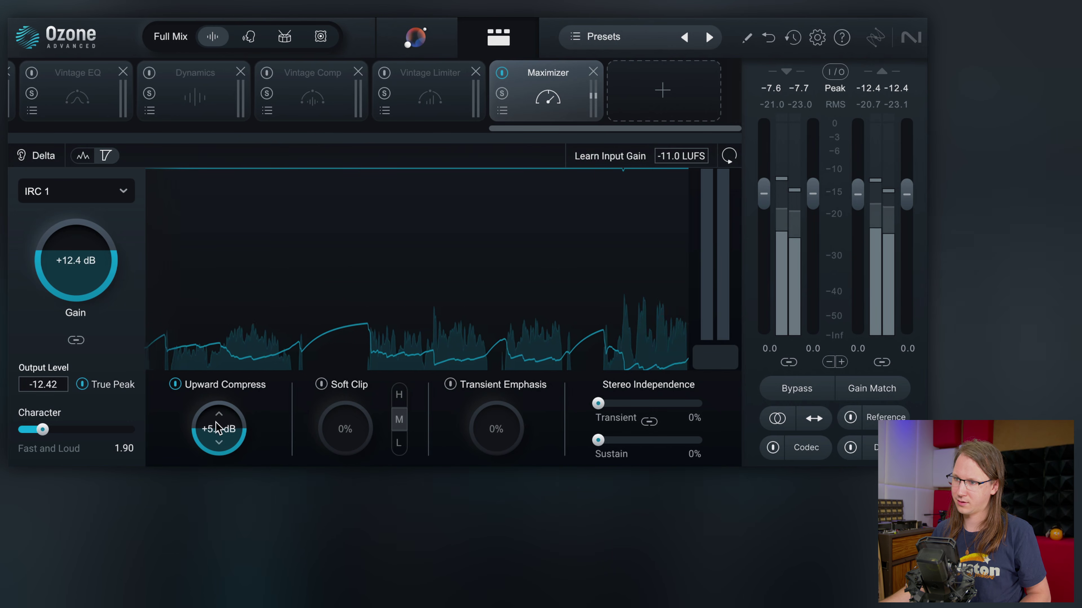
key("space")
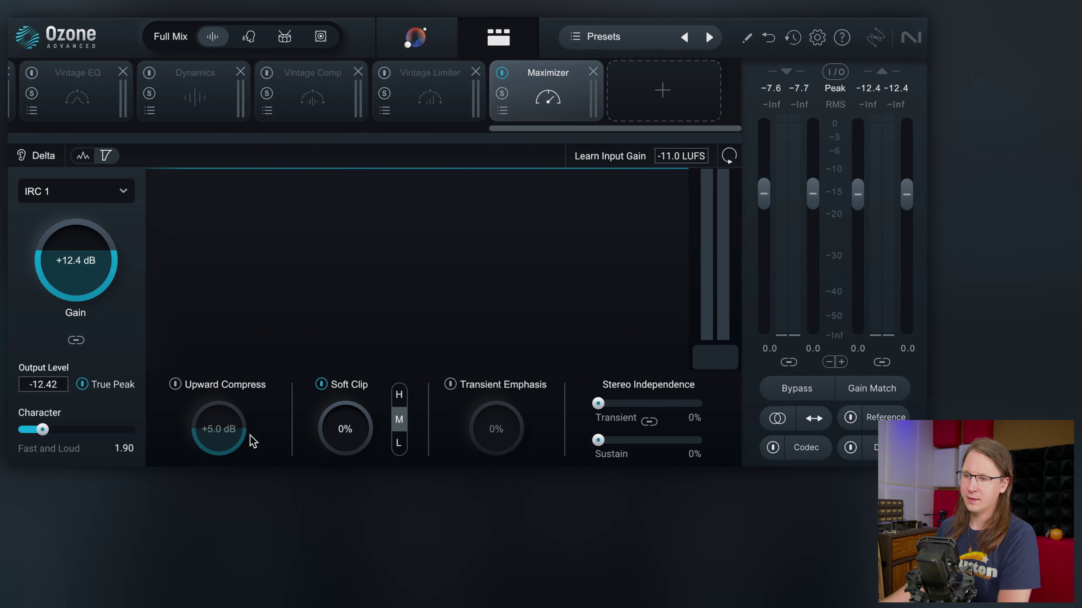
Step: Set the Maximizer's Soft Clip to 28% in H mode and its Transient Emphasis to 63%
left_click_drag(363, 432, 372, 376)
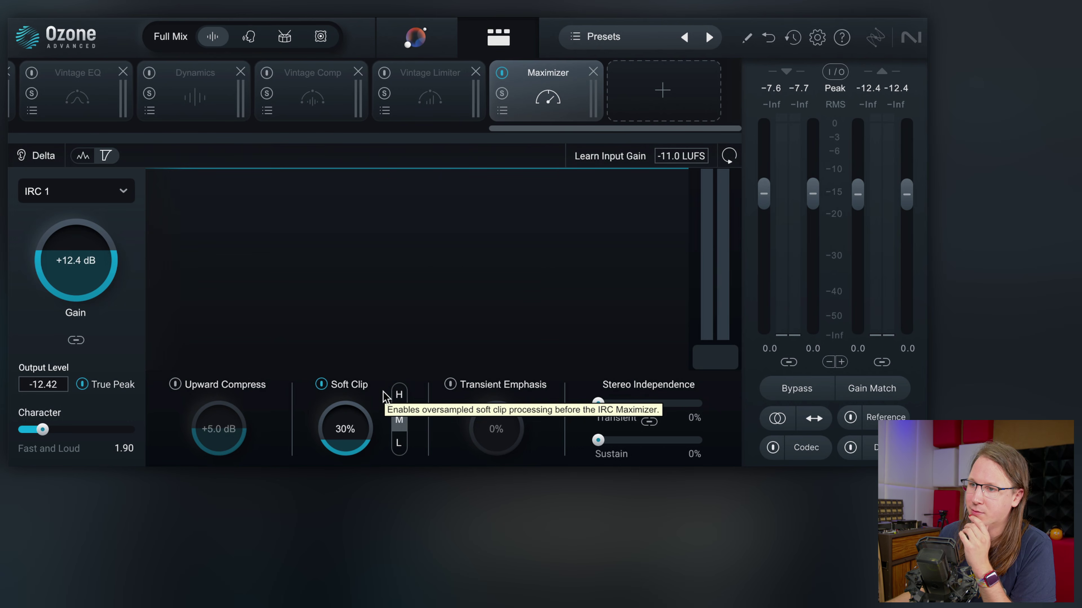
scroll(357, 422, "up", 3)
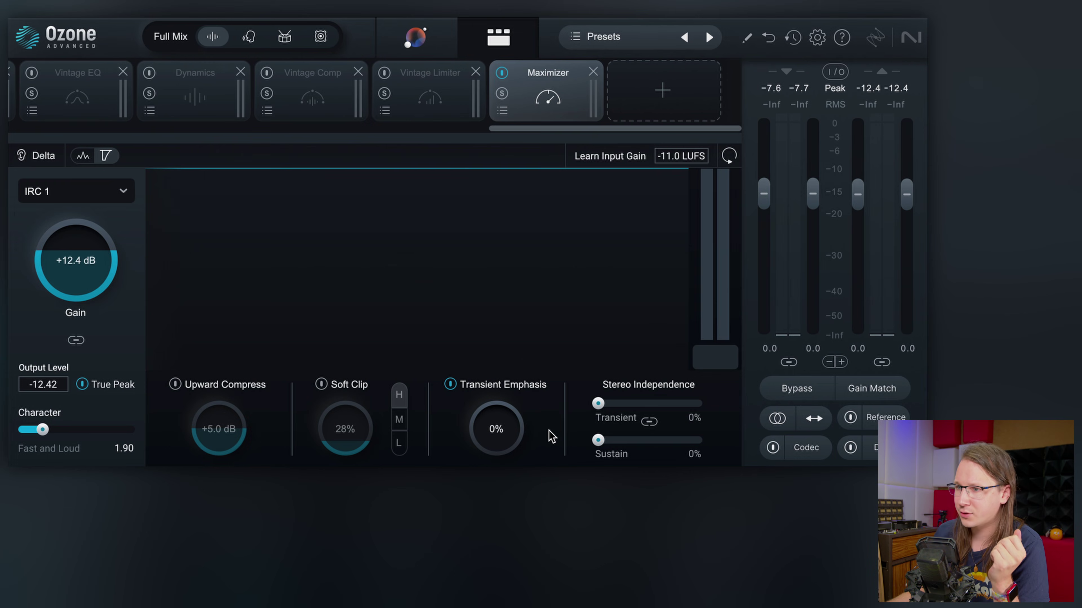
left_click_drag(496, 428, 534, 378)
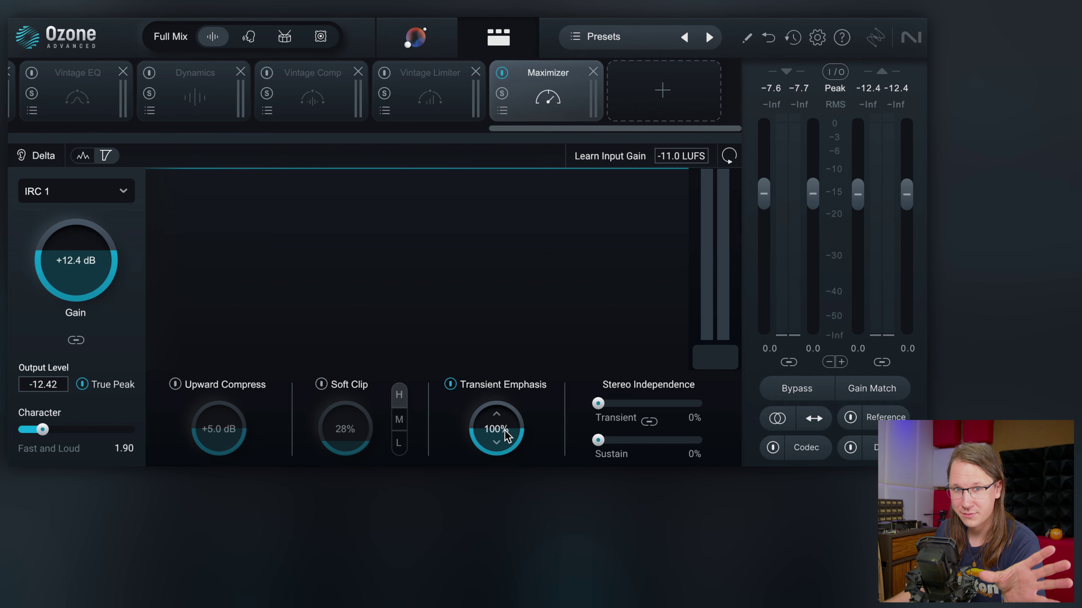
left_click_drag(504, 431, 502, 447)
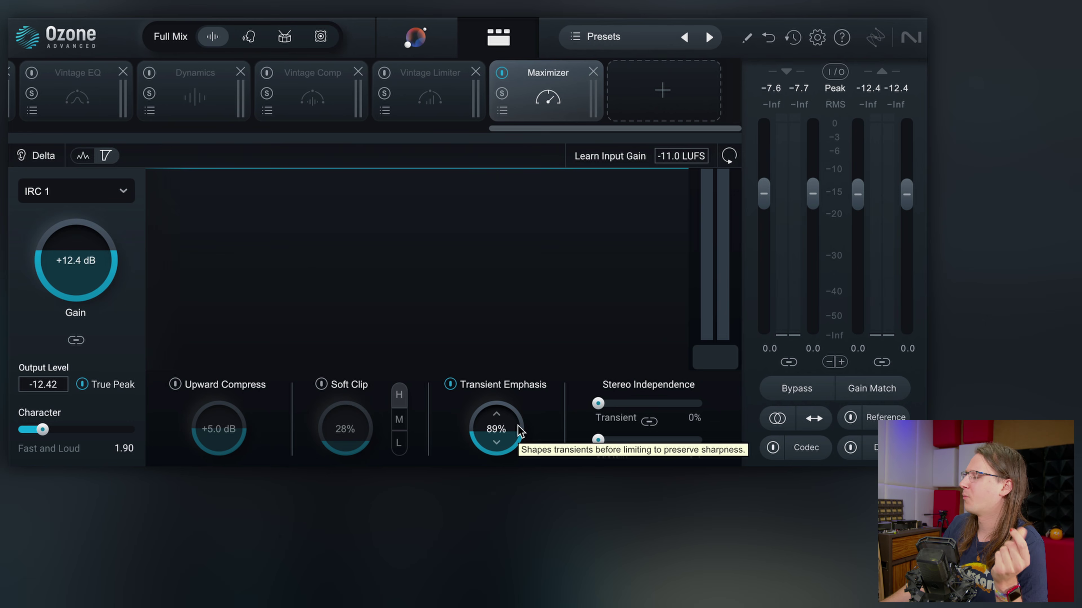
scroll(492, 432, "down", 5)
scroll(618, 408, "up", 4)
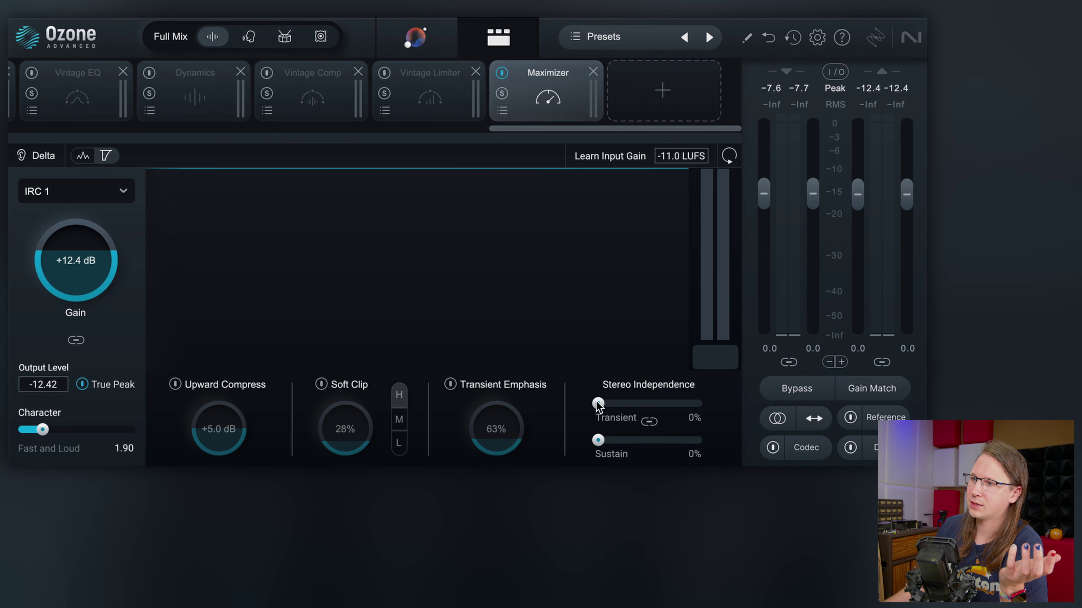
Step: Try out the Maximizer's Stereo Independence sliders and the link between Transient and Sustain
scroll(604, 406, "down", 4)
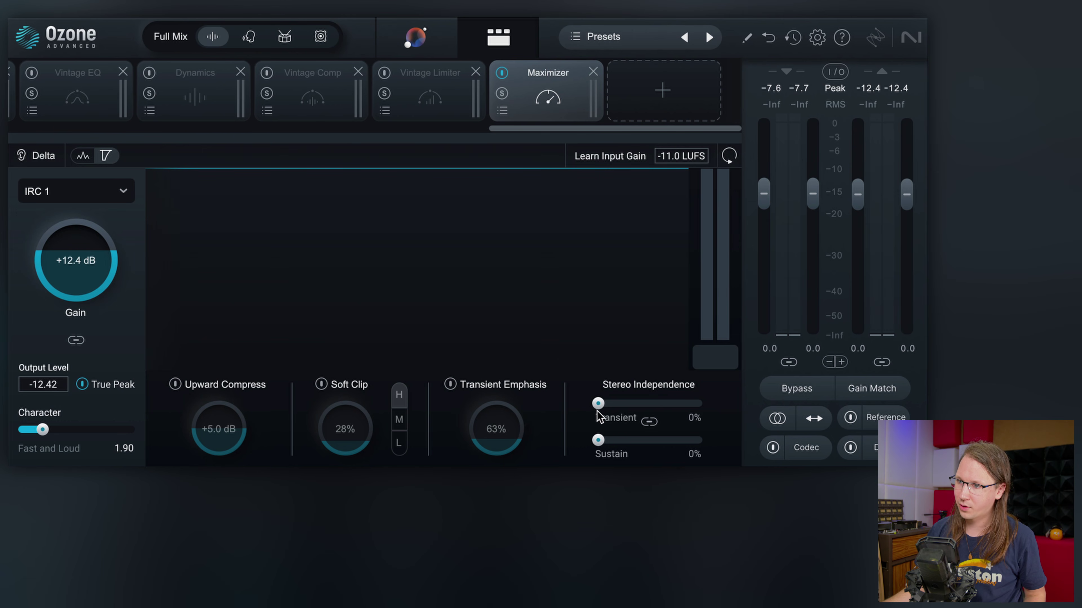
double_click(630, 403)
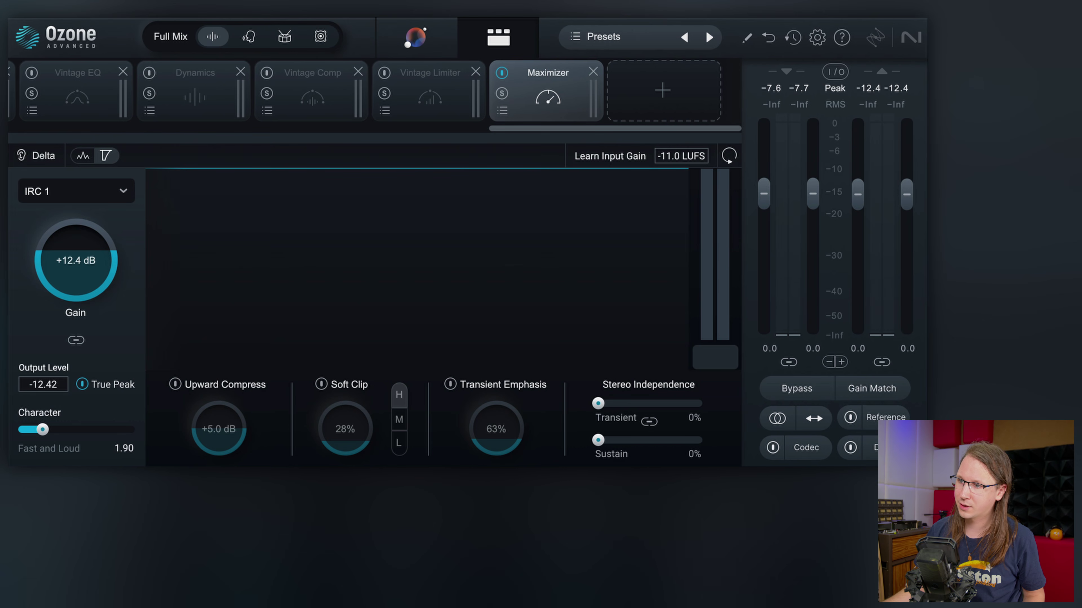
left_click_drag(623, 411, 489, 410)
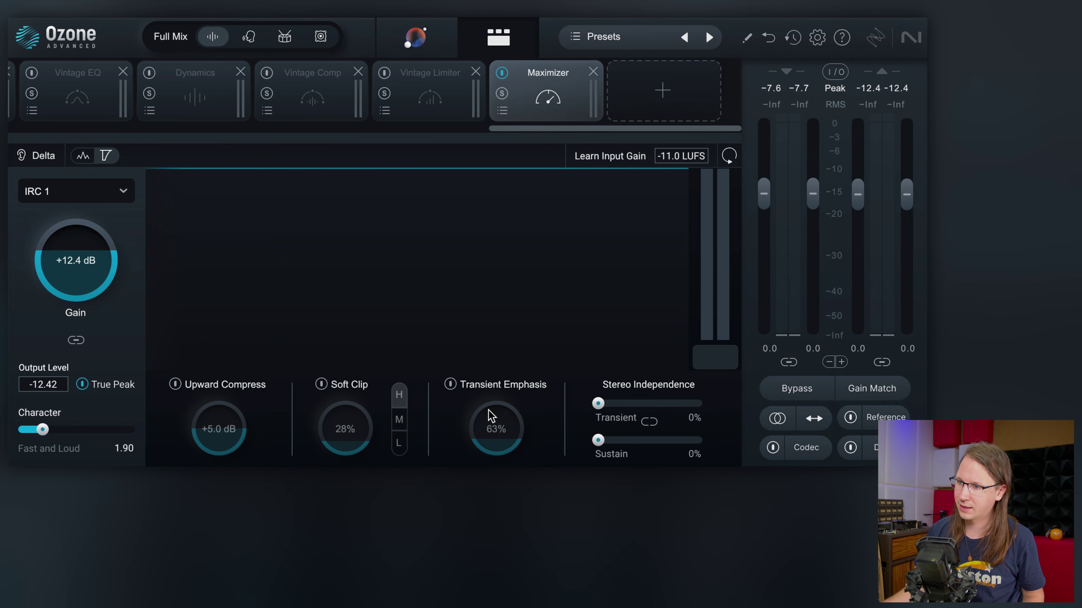
left_click_drag(599, 404, 618, 413)
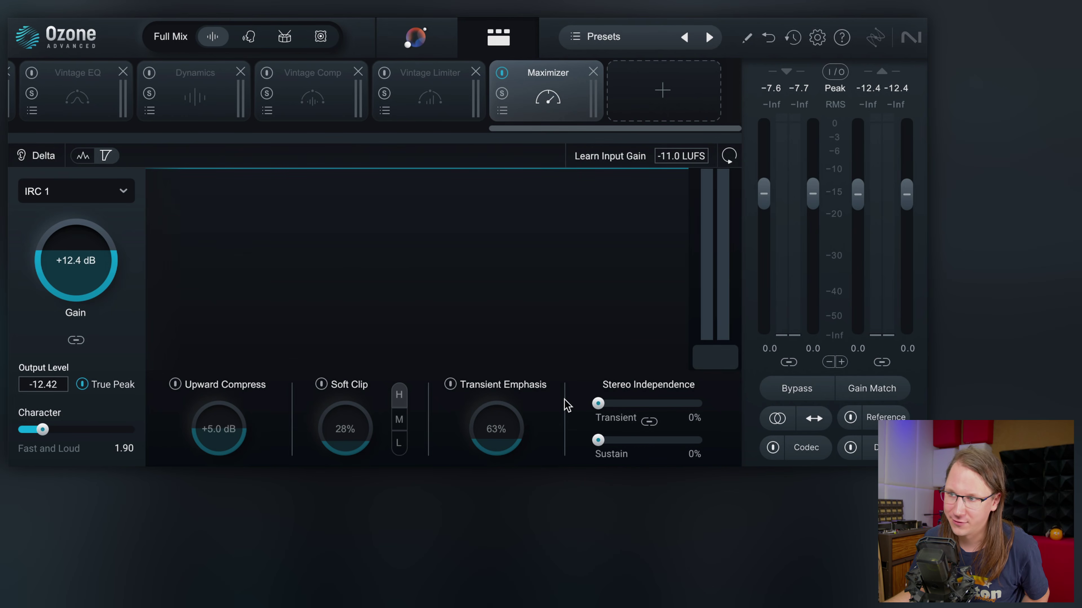
Step: Set the Maximizer's Learn Input Gain target to -14 LUFS
left_click(672, 157)
key("Return")
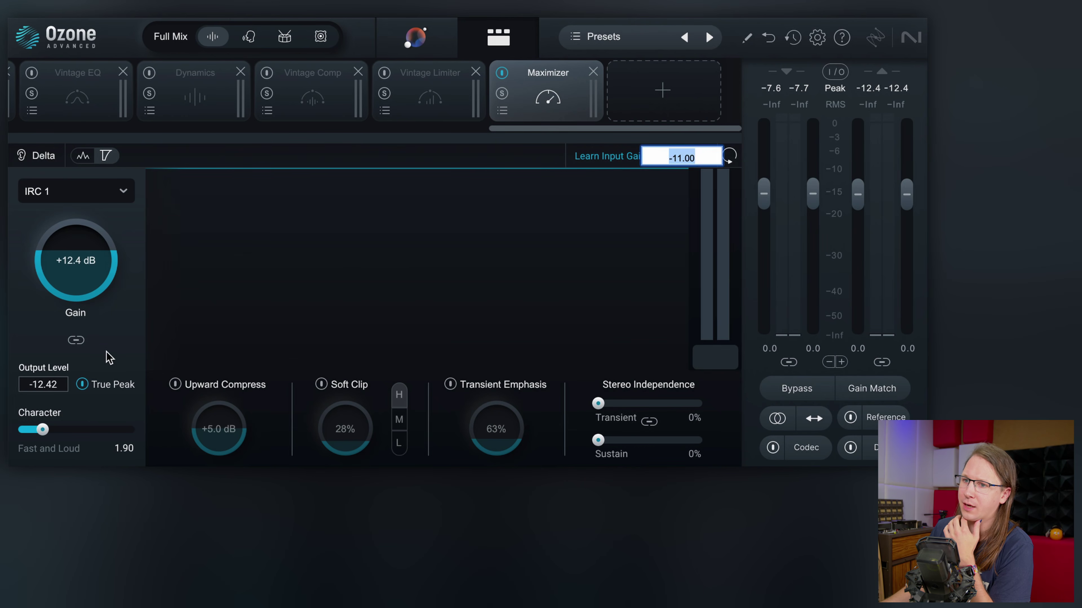
key("Return")
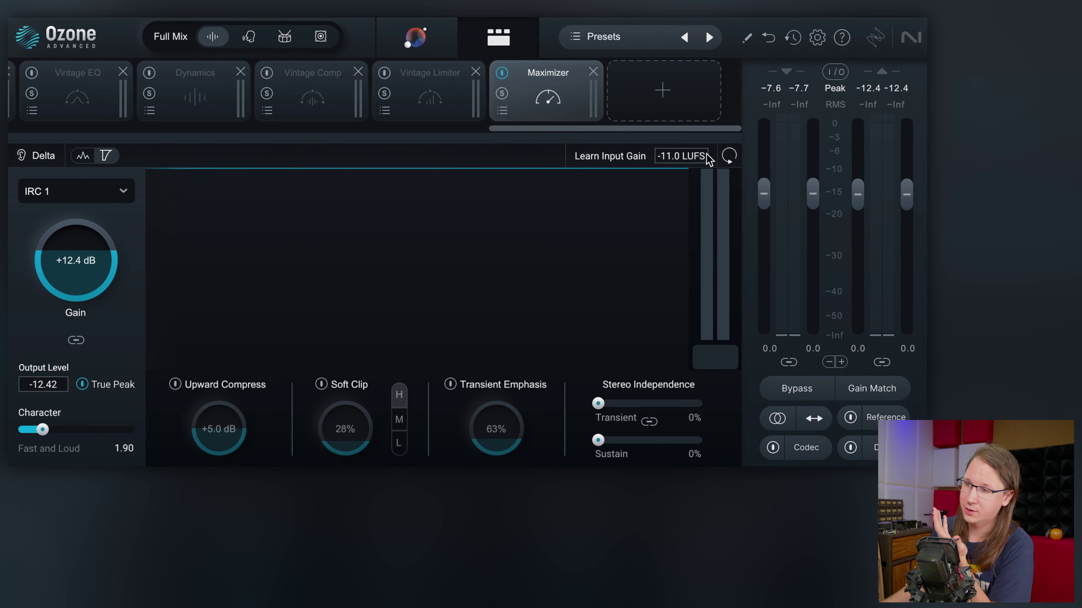
type("-14")
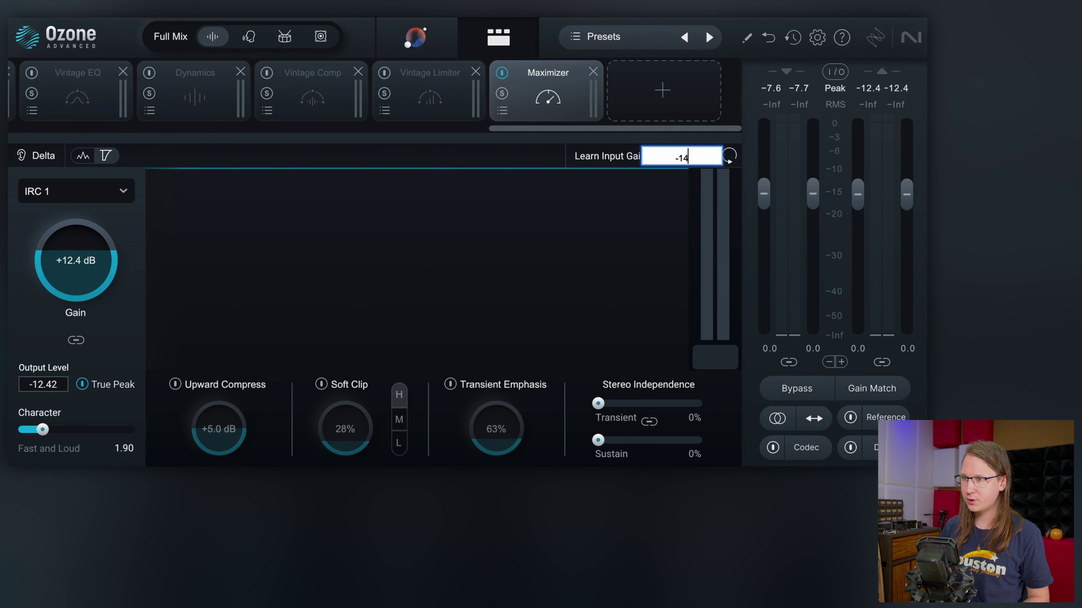
key("Return")
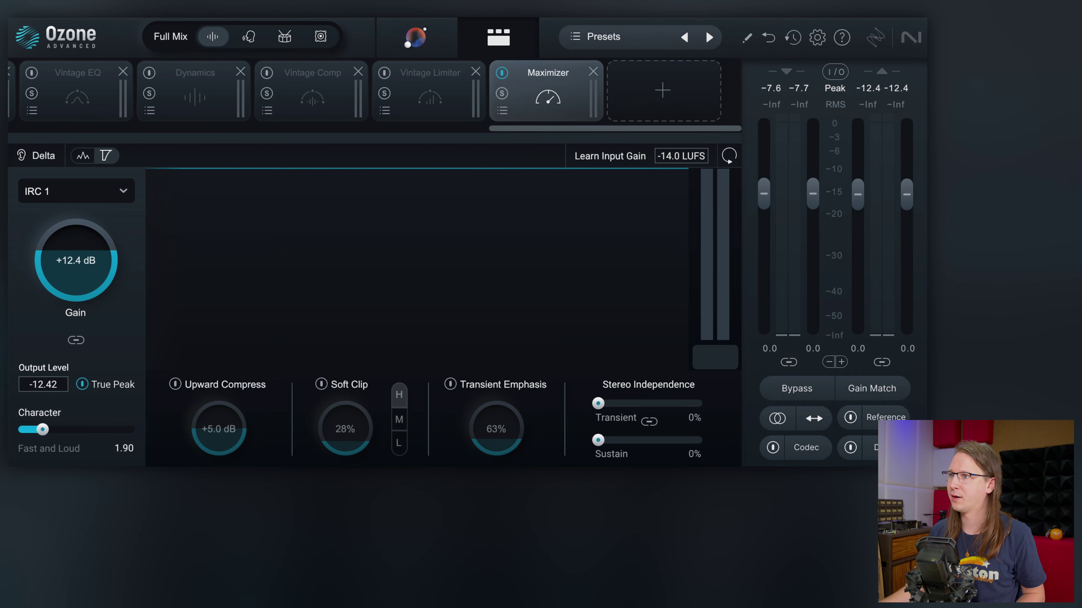
Step: Play the track with Learn Input Gain active so the Maximizer sets its gain, and stop playback
left_click(586, 158)
key("space")
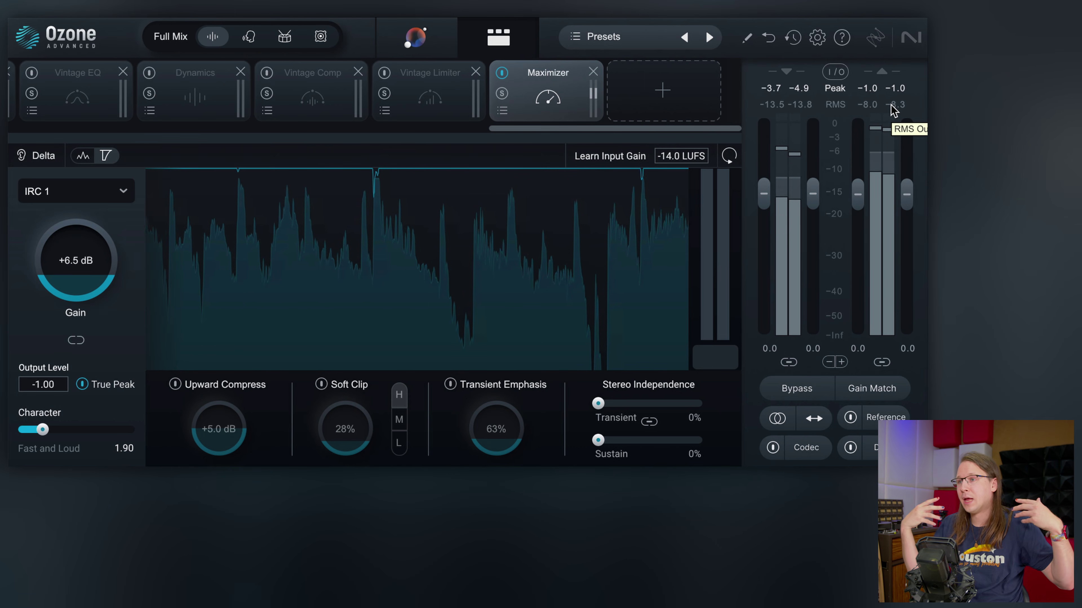
key("space")
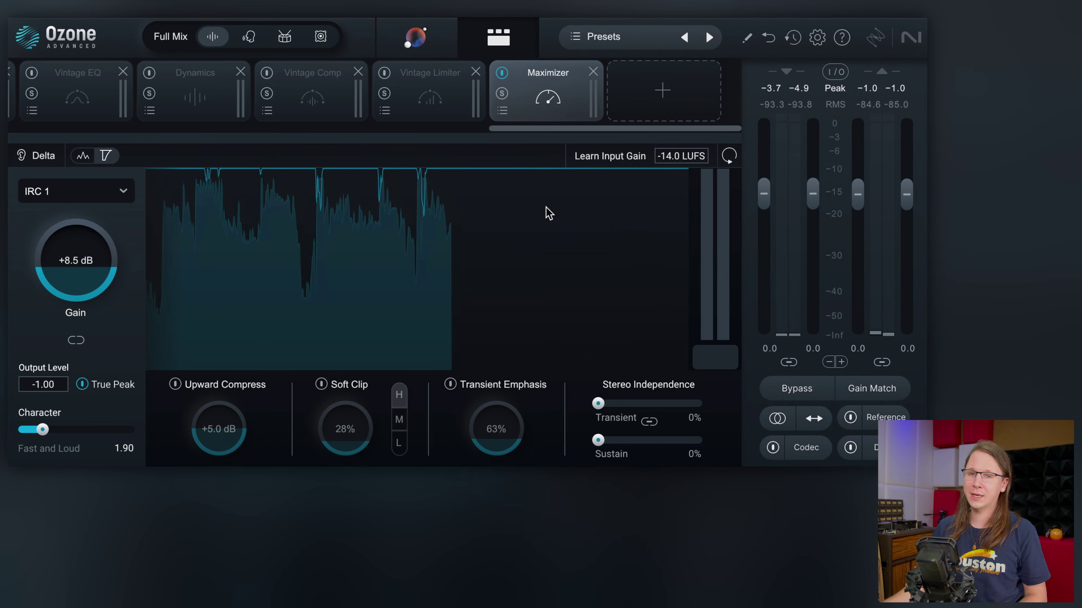
Step: Examine the AES loudness recommendations for streaming and a music service's Loudness normalization help page
scroll(90, 283, "up", 4)
scroll(91, 279, "down", 3)
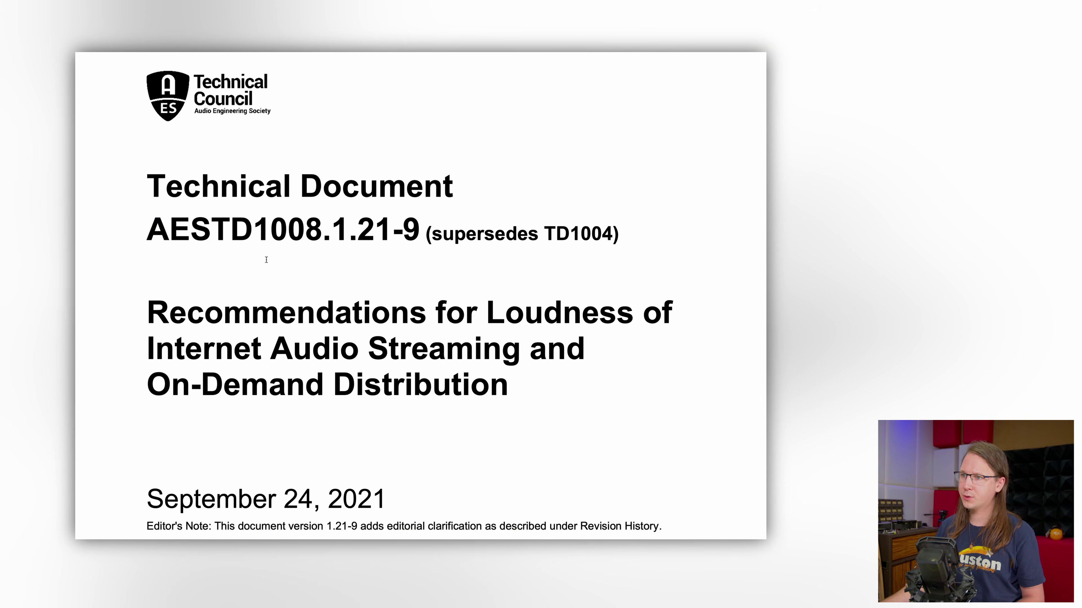
left_click_drag(121, 235, 572, 372)
left_click_drag(432, 385, 450, 385)
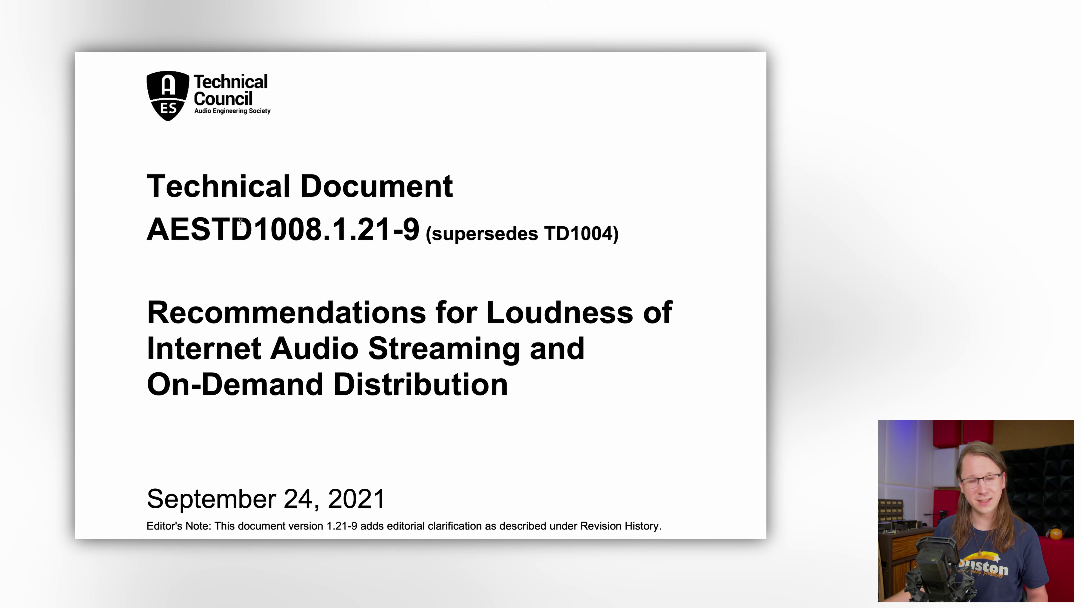
left_click(177, 226)
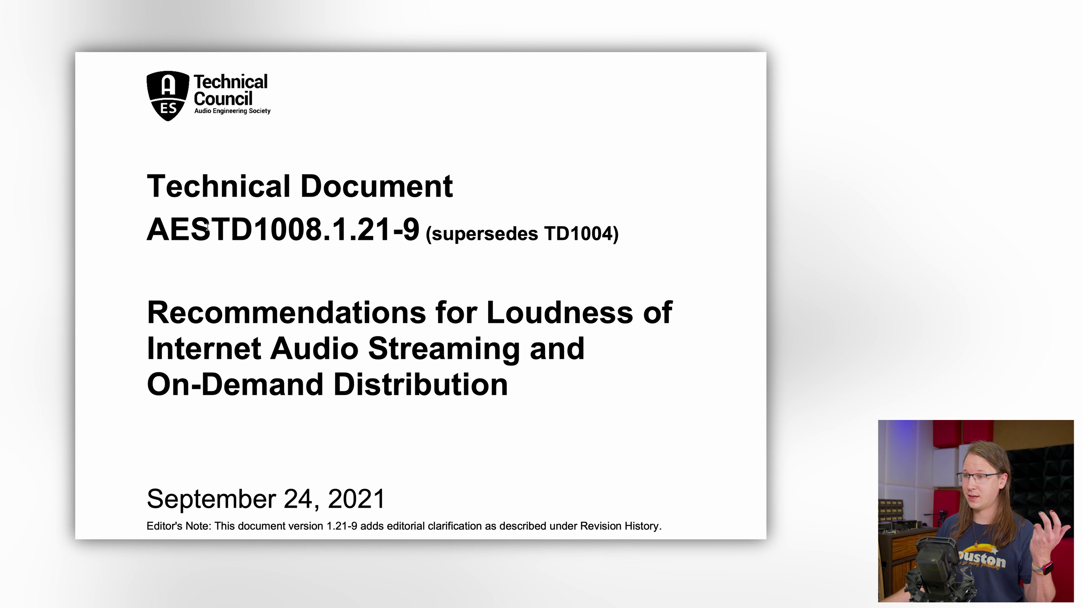
triple_click(178, 226)
left_click_drag(231, 230, 306, 230)
left_click(317, 231)
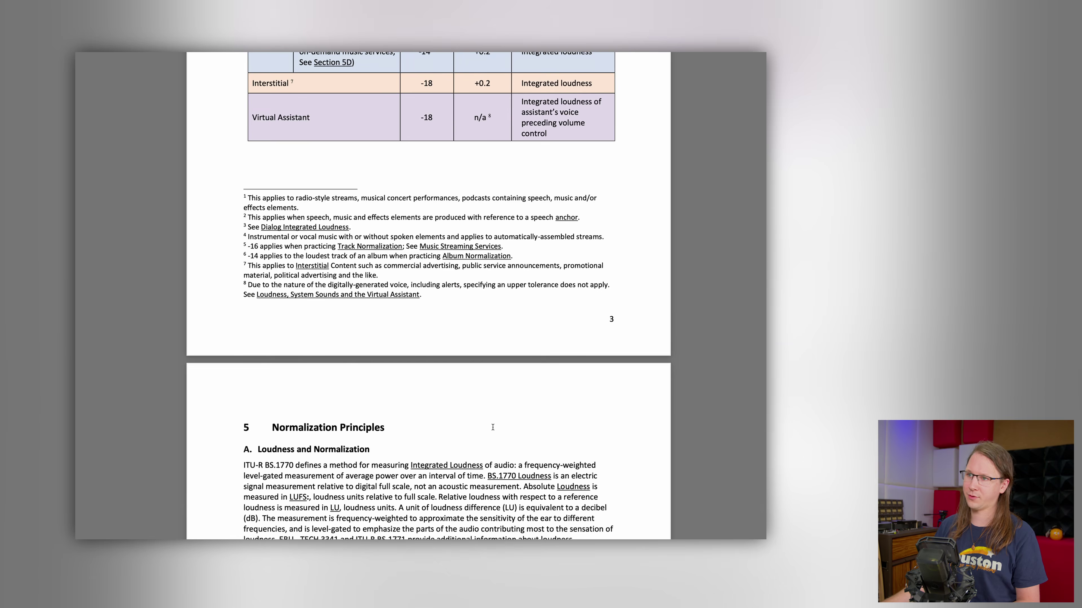
scroll(553, 239, "up", 5)
scroll(552, 239, "down", 15)
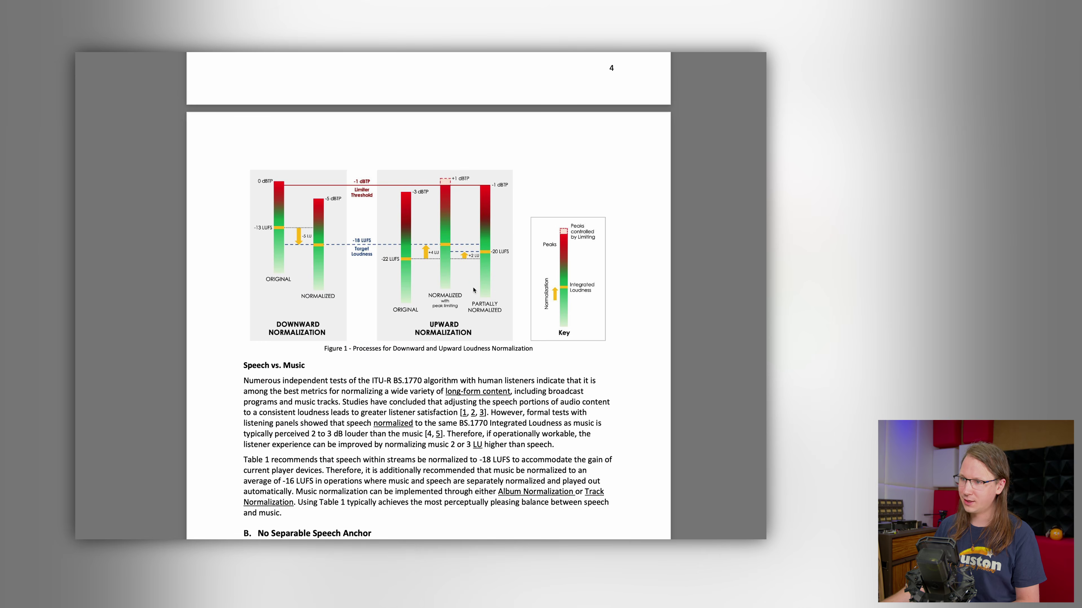
scroll(474, 290, "down", 20)
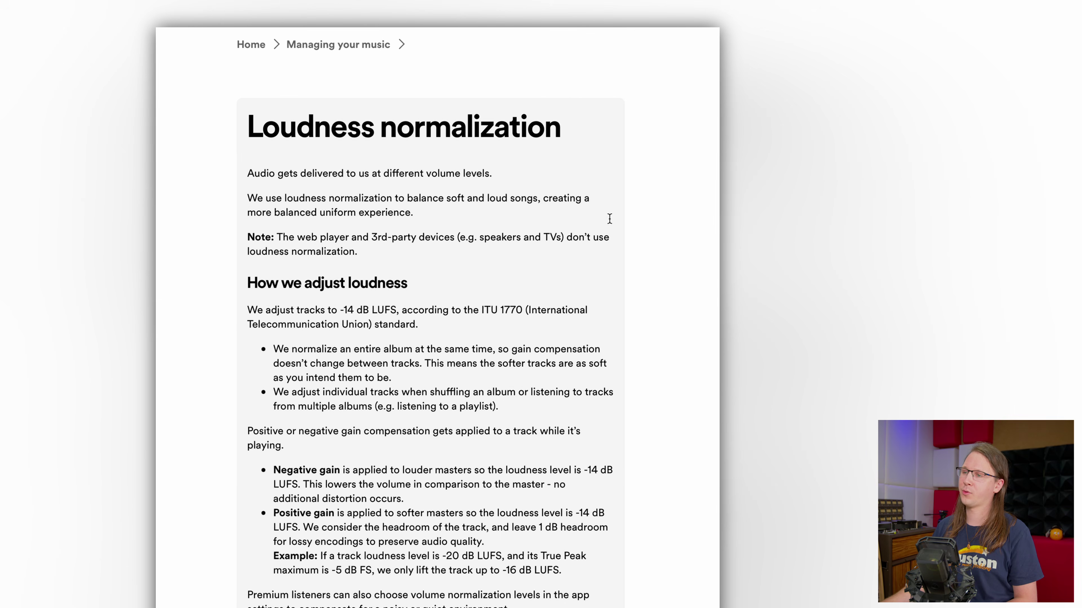
scroll(458, 416, "down", 5)
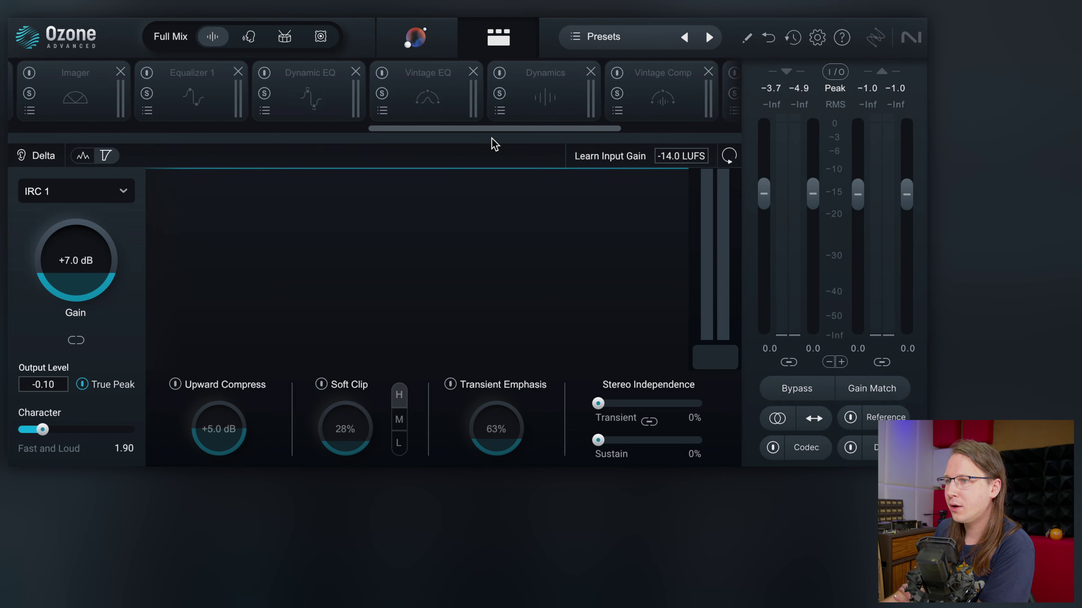
Step: Reorder the module chain in Ozone so that Vintage Tape, Imager and Exciter precede Equalizer 1 in that order
left_click_drag(490, 129, 407, 129)
left_click_drag(353, 87, 90, 97)
left_click_drag(333, 128, 56, 128)
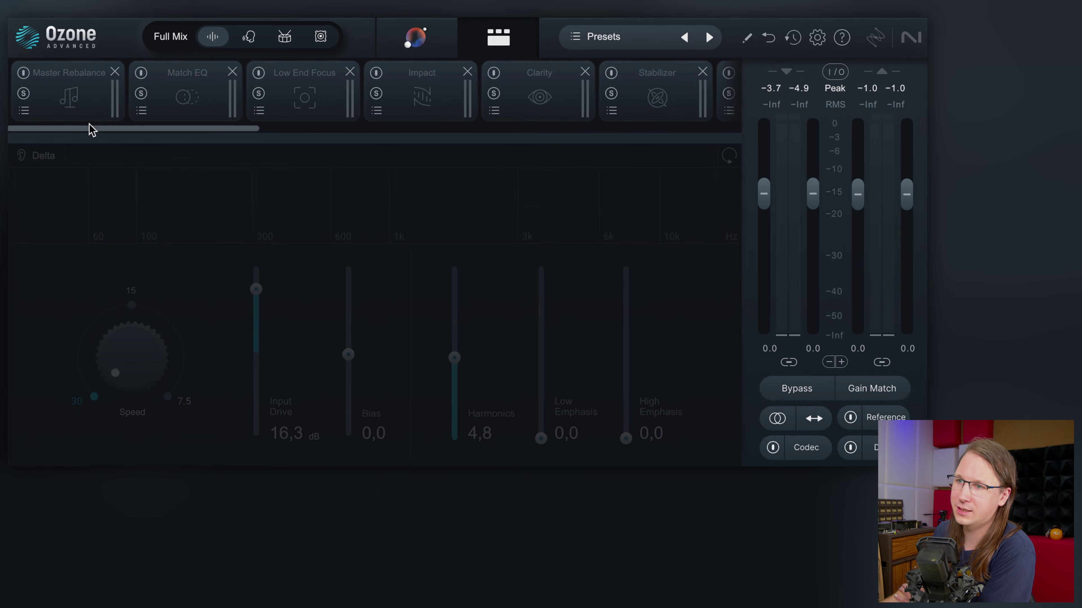
left_click_drag(150, 127, 417, 141)
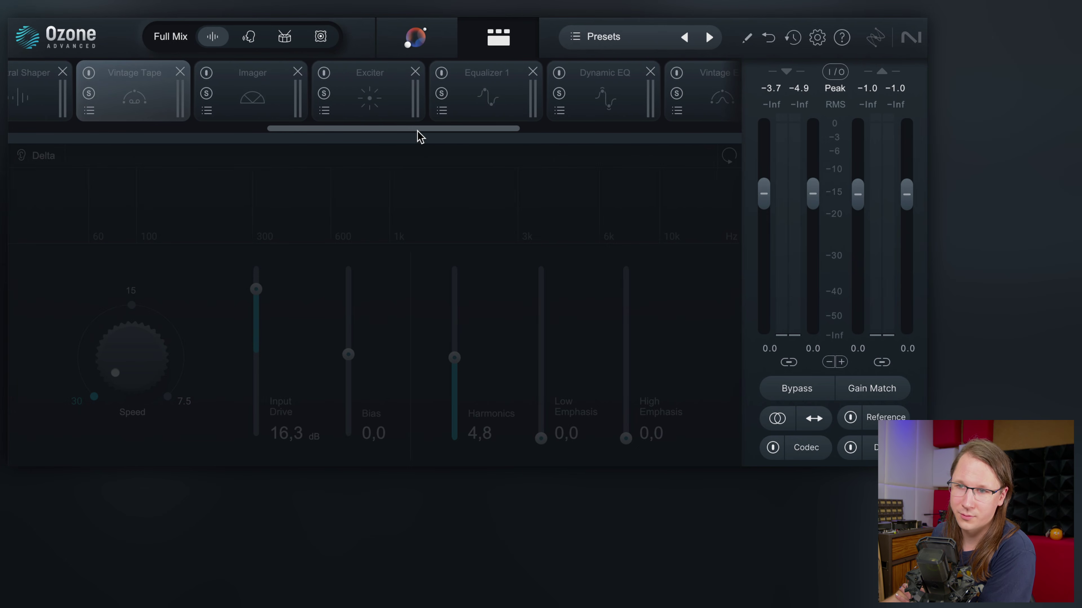
left_click(407, 109)
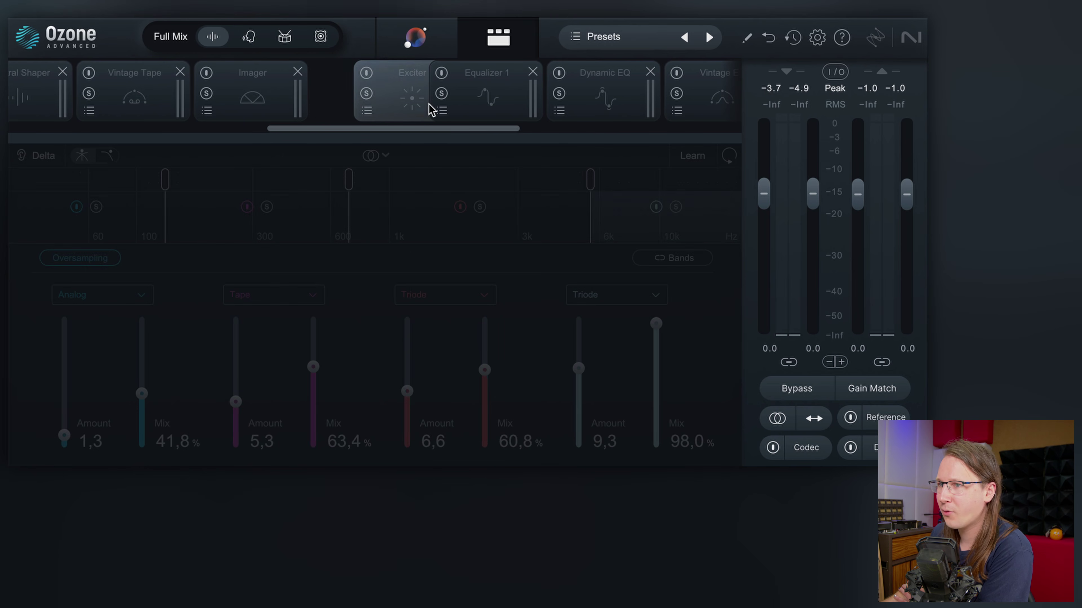
Step: Enable the Exciter and Equalizer 1 modules and show the Equalizer 1 settings
left_click(325, 74)
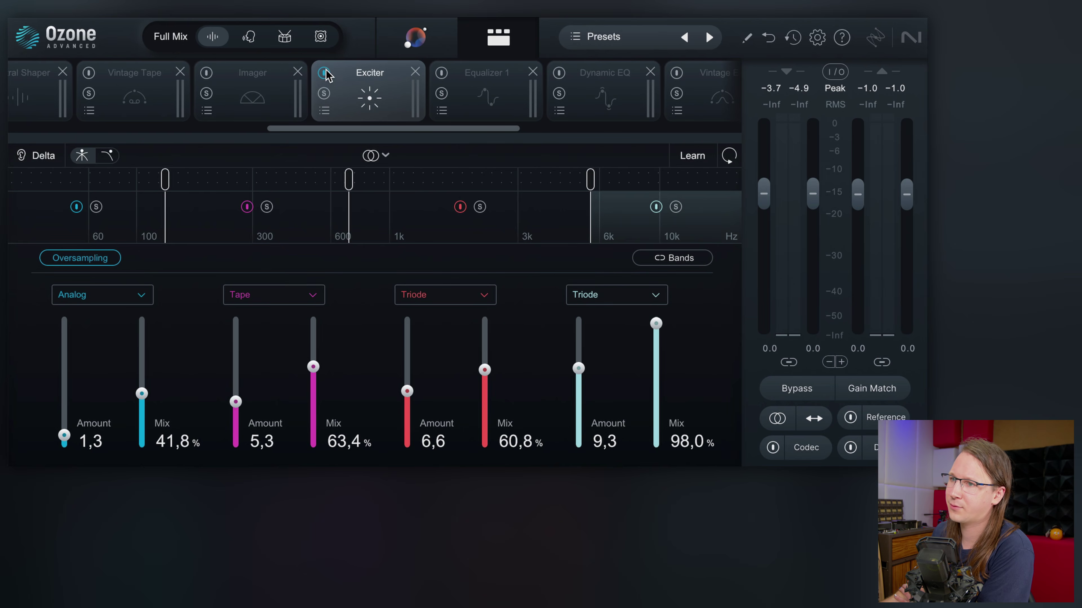
left_click(440, 73)
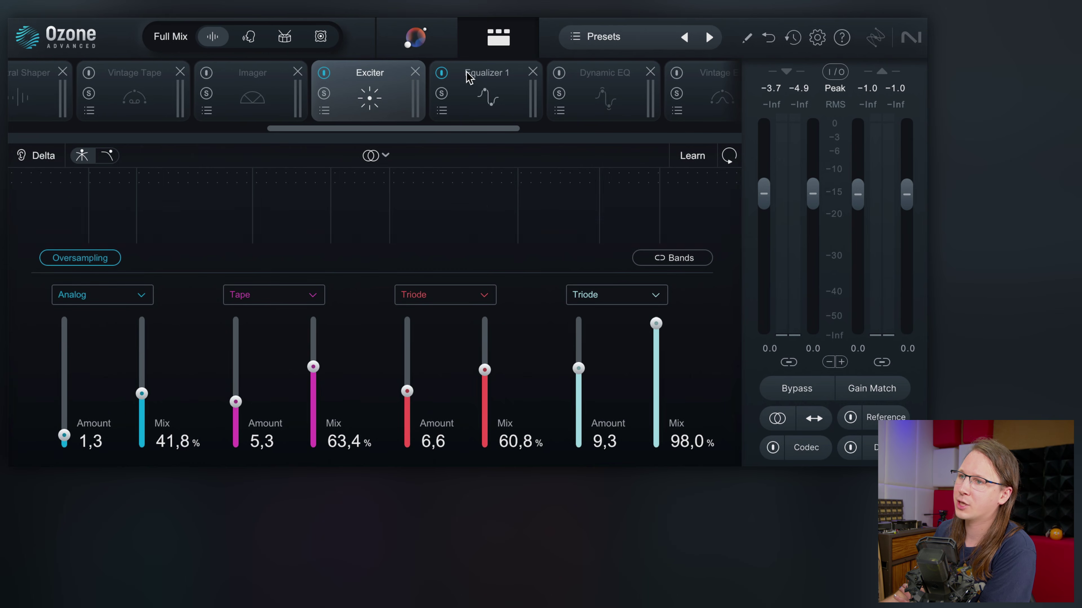
left_click(454, 73)
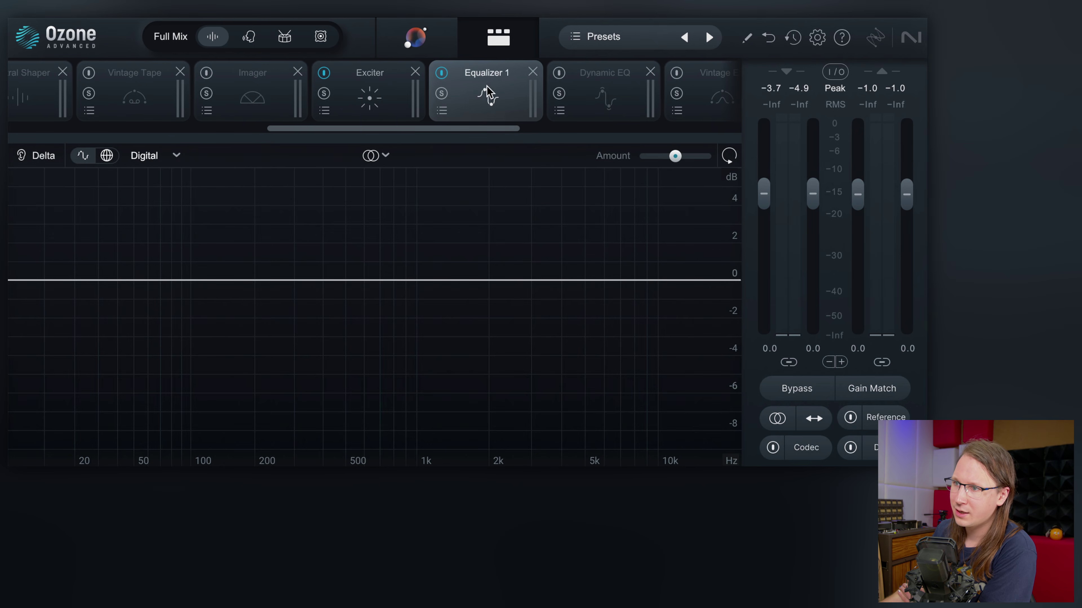
Step: Add a bell boost of about 2 dB near 8 kHz in Equalizer 1 and move the module ahead of Exciter
left_click_drag(574, 286, 593, 246)
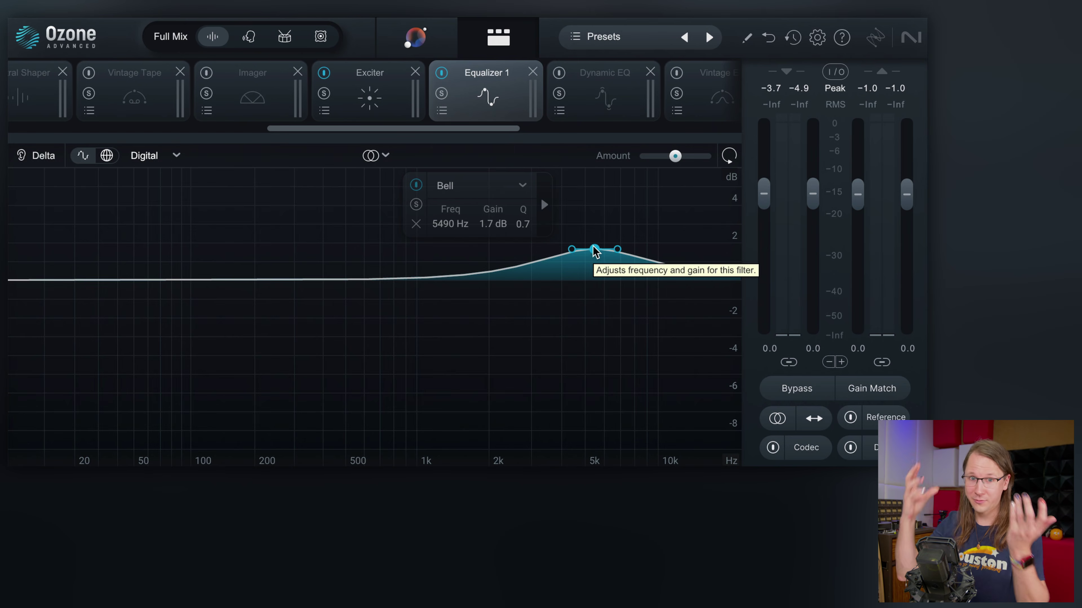
left_click_drag(602, 248, 642, 234)
left_click_drag(508, 106, 367, 113)
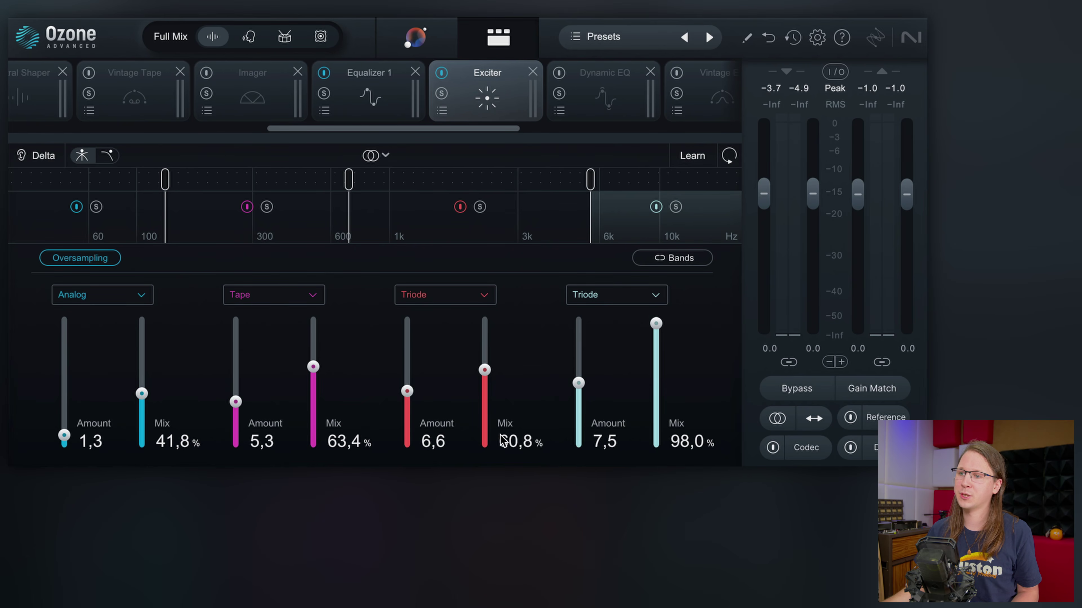
Step: Lower the Amount of Exciter's third band and move Equalizer 1 back behind Exciter in the chain
left_click_drag(407, 391, 408, 410)
left_click(369, 101)
left_click(521, 102)
left_click_drag(364, 101, 477, 98)
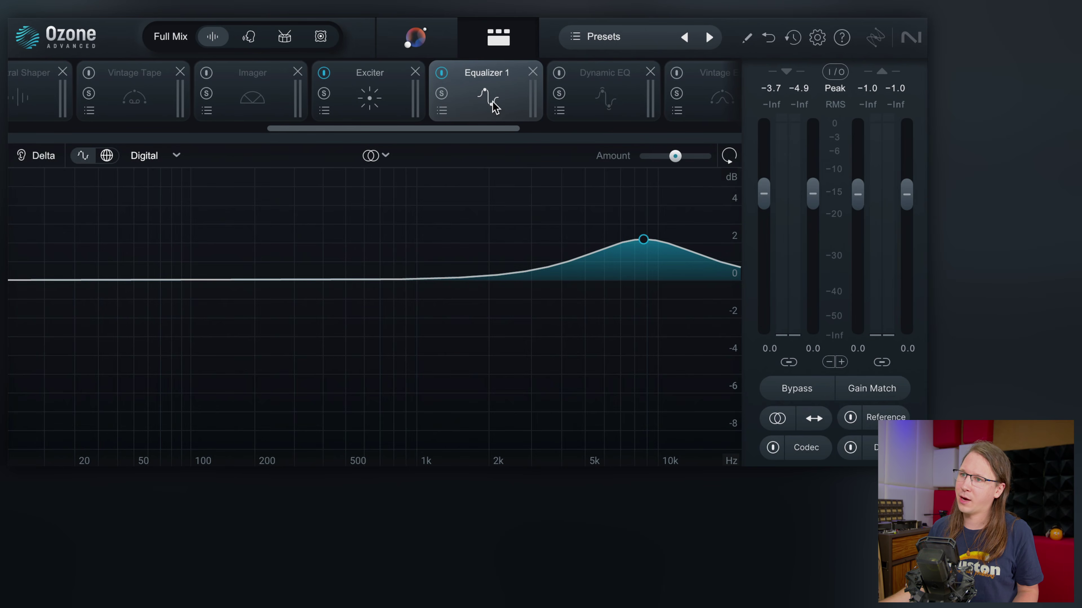
Step: Reorder the module chain so that Imager is followed by Equalizer 1 and Exciter
left_click(601, 87)
left_click(477, 102)
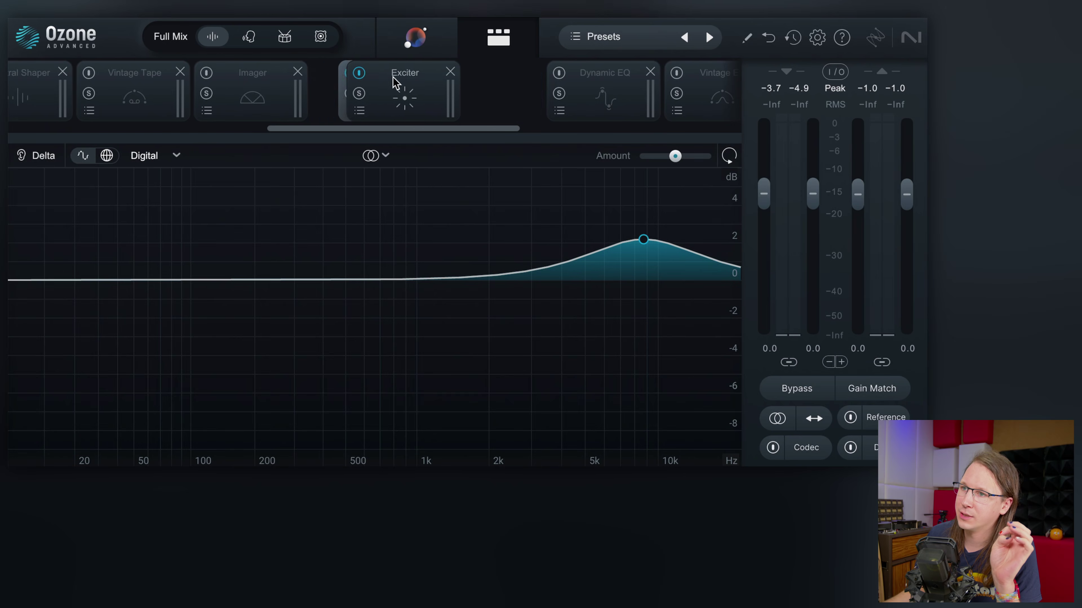
left_click_drag(401, 84, 277, 101)
left_click(241, 91)
left_click(380, 103)
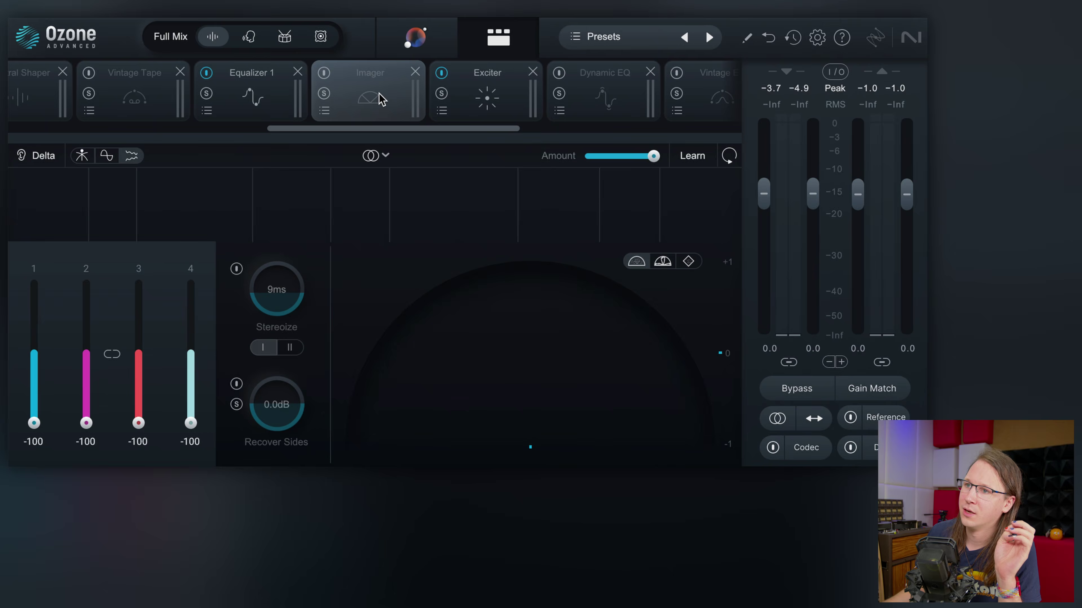
left_click_drag(380, 98, 255, 96)
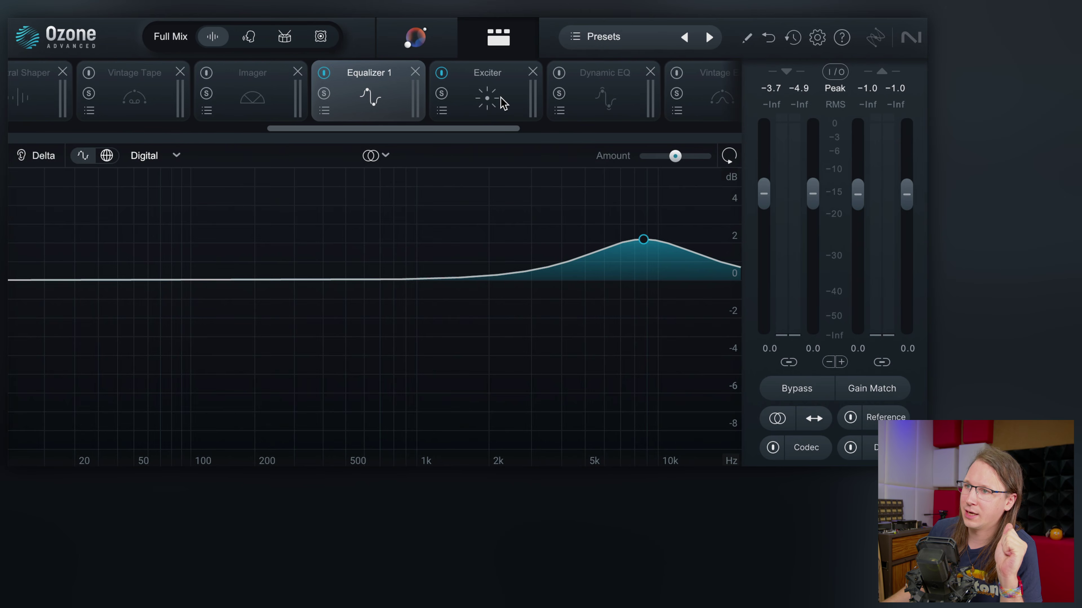